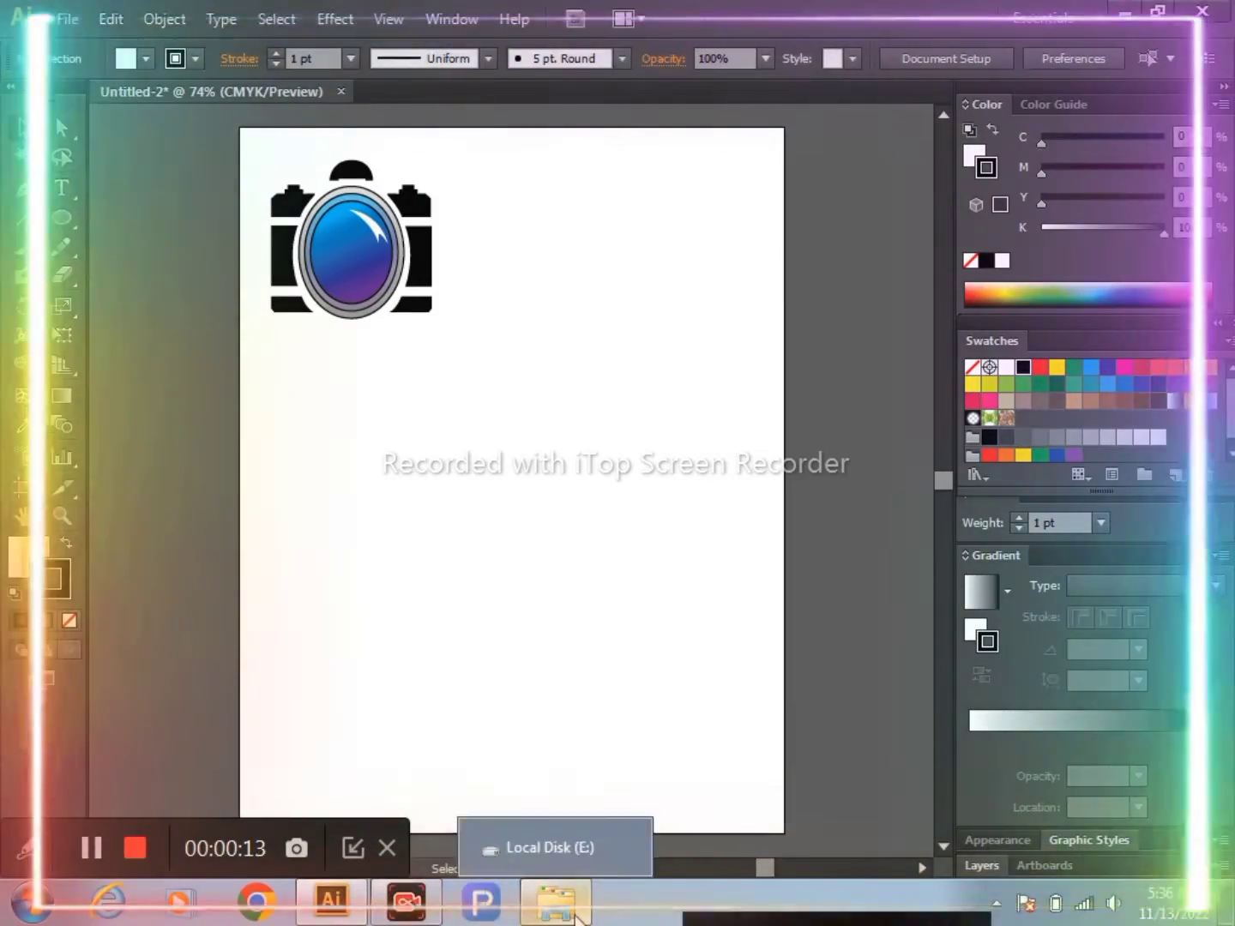
Drag picwish.png from the Local Disk (E:) Explorer window onto the Illustrator artboard as a linked image
{"action": "left_click", "coordinate": [576, 917]}
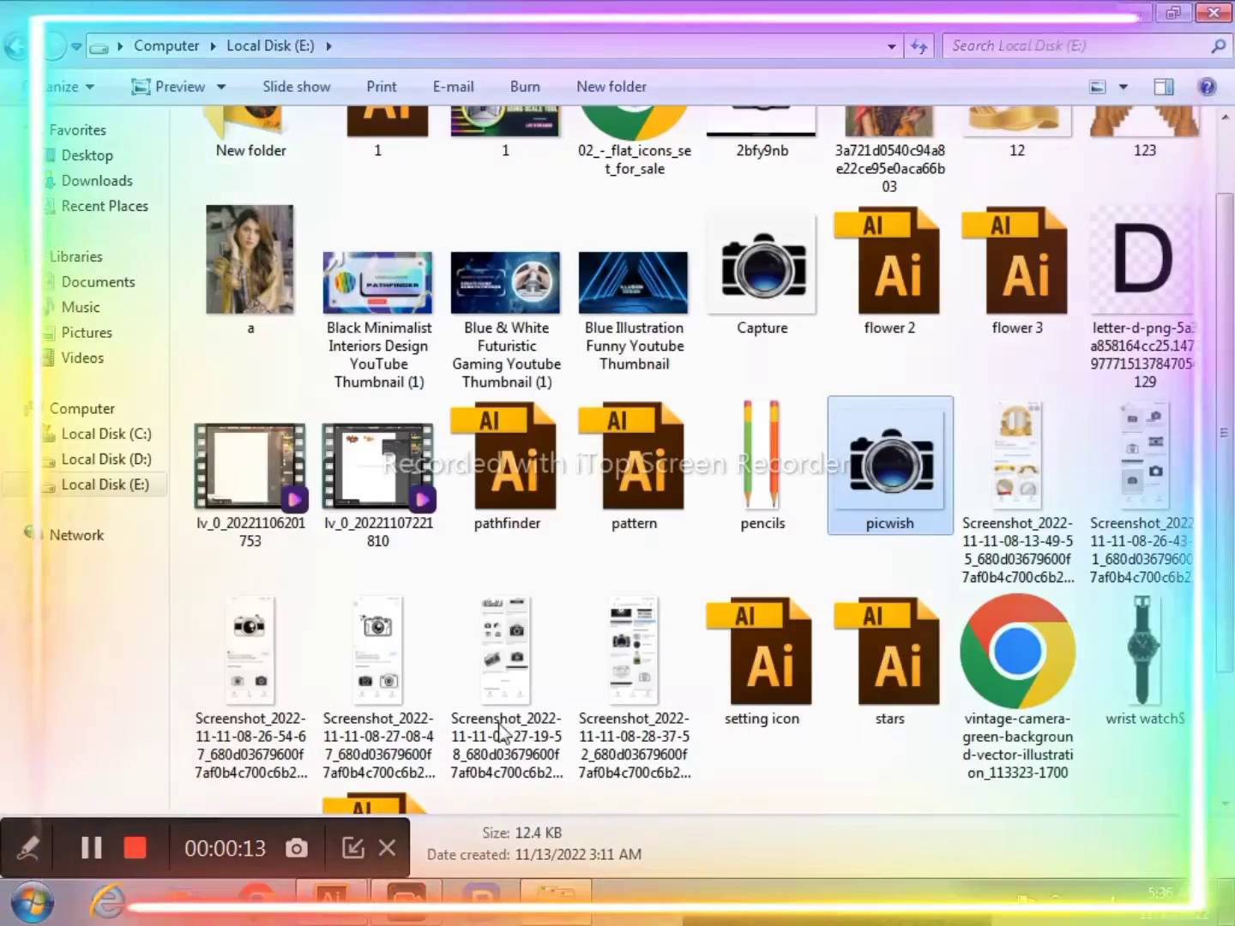
{"action": "left_click_drag", "start_coordinate": [770, 323], "coordinate": [783, 307]}
{"action": "mouse_move", "coordinate": [945, 505]}
{"action": "left_mouse_down"}
{"action": "mouse_move", "coordinate": [553, 916]}
{"action": "mouse_move", "coordinate": [382, 820]}
{"action": "mouse_move", "coordinate": [571, 558]}
{"action": "mouse_move", "coordinate": [430, 402]}
{"action": "left_mouse_up"}
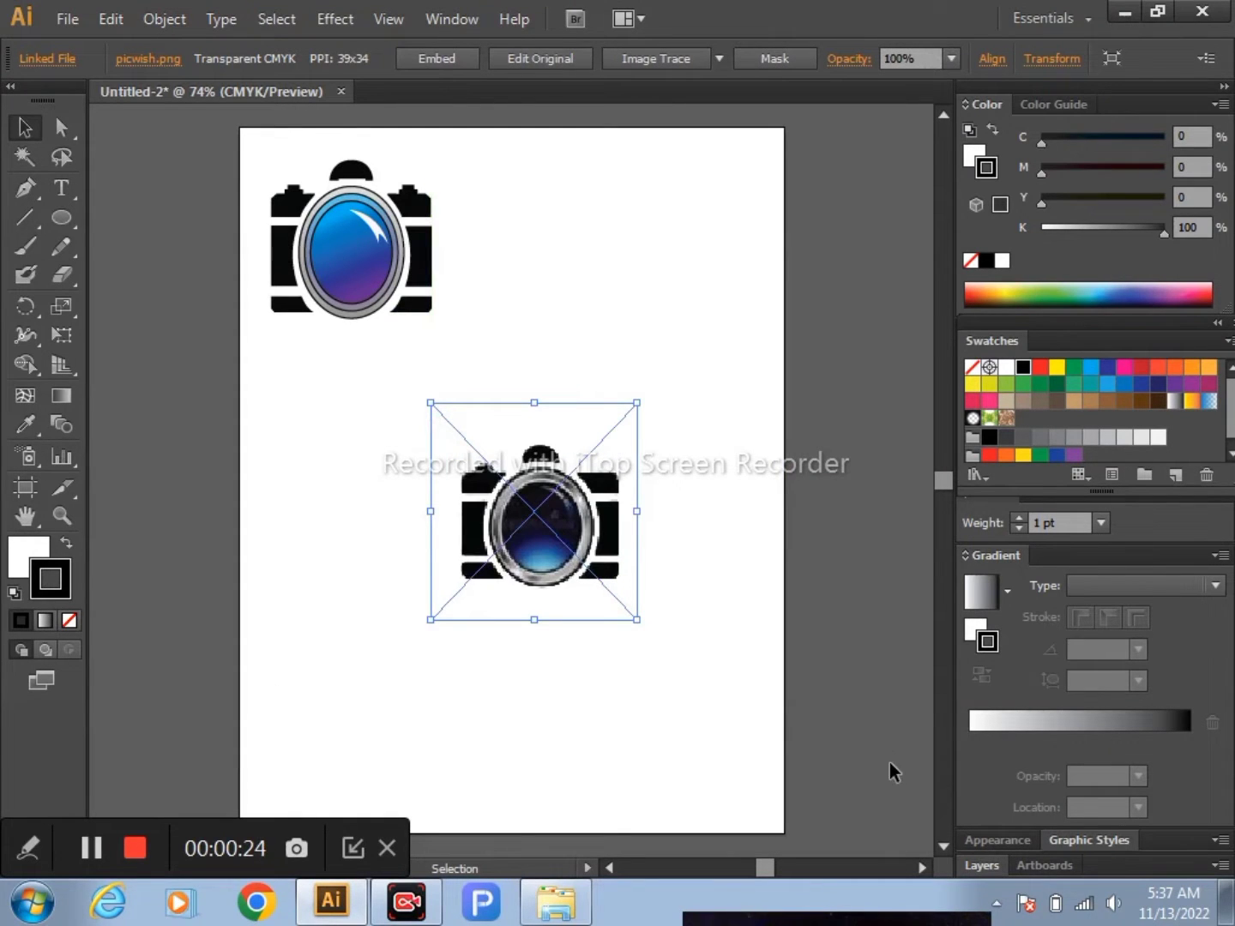
Embed the placed picwish image and zoom the view to 150%
{"action": "left_click", "coordinate": [459, 61]}
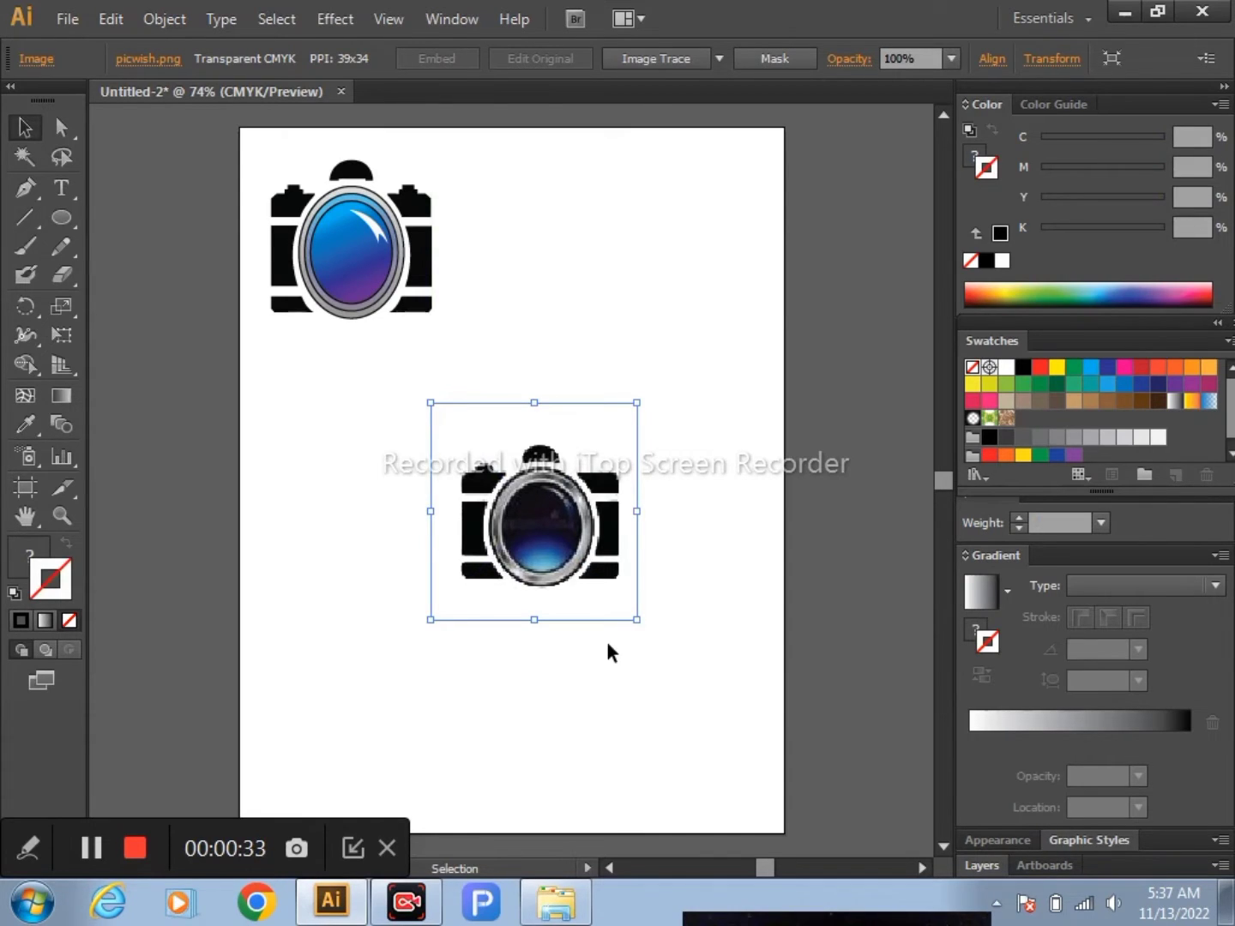
{"action": "scroll", "coordinate": [568, 552], "scroll_direction": "up", "scroll_amount": 2}
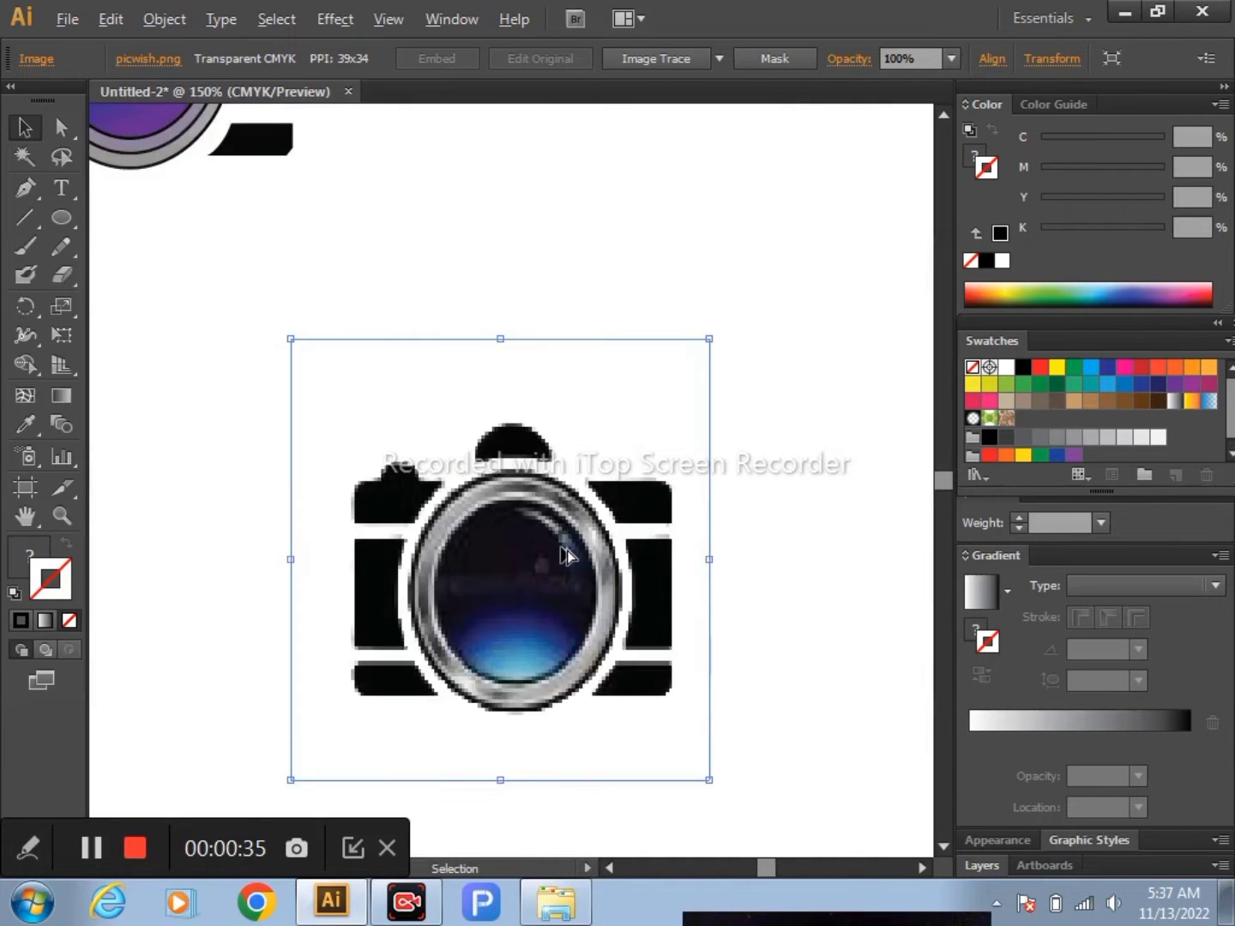
{"action": "scroll", "coordinate": [567, 554], "scroll_direction": "up", "scroll_amount": 2}
{"action": "scroll", "coordinate": [566, 553], "scroll_direction": "up", "scroll_amount": 1}
{"action": "scroll", "coordinate": [567, 553], "scroll_direction": "down", "scroll_amount": 2}
{"action": "scroll", "coordinate": [567, 553], "scroll_direction": "down", "scroll_amount": 1}
{"action": "key", "text": "alt"}
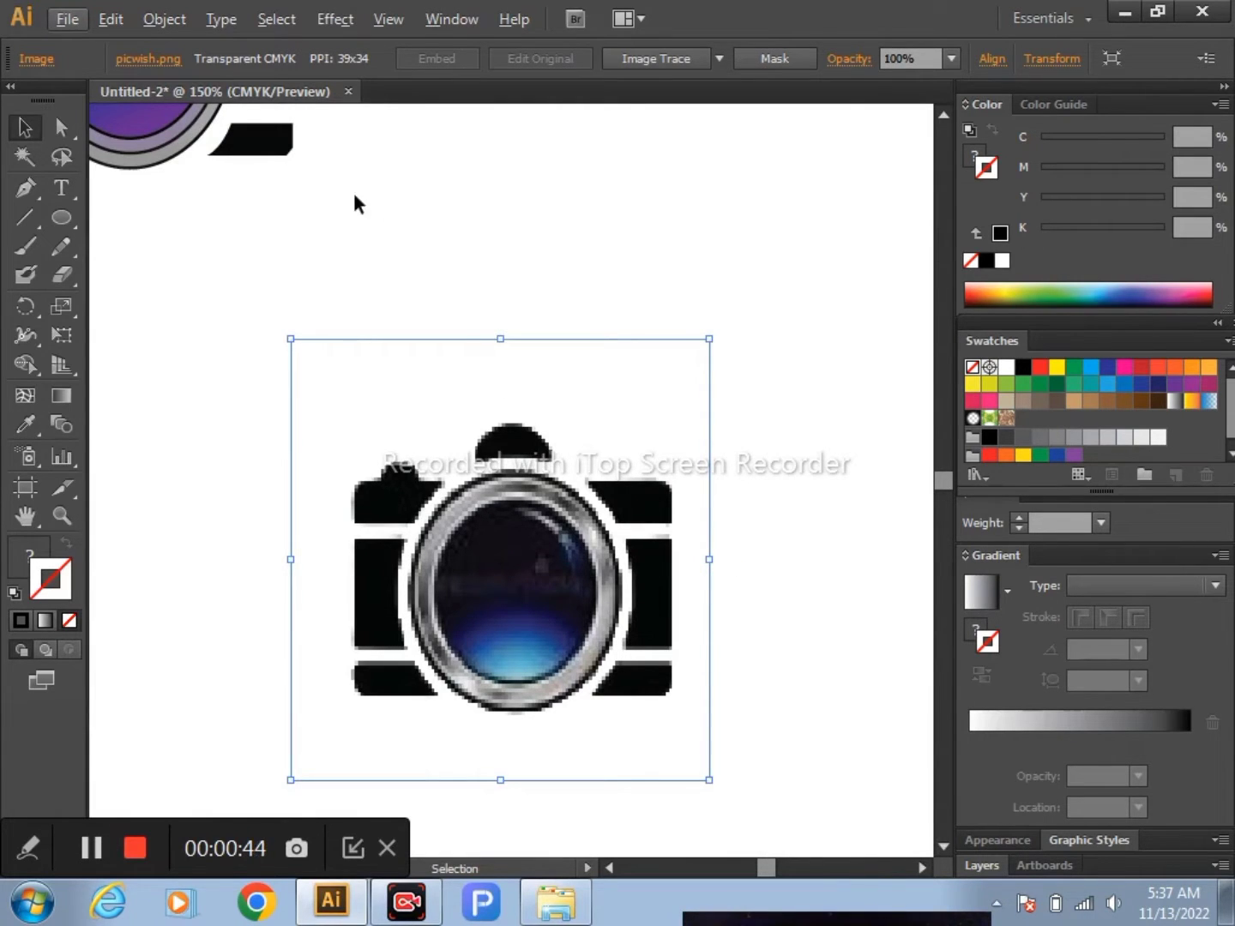
Enlarge the picwish image proportionally and position it near the page centre
{"action": "left_click_drag", "start_coordinate": [279, 343], "coordinate": [228, 298]}
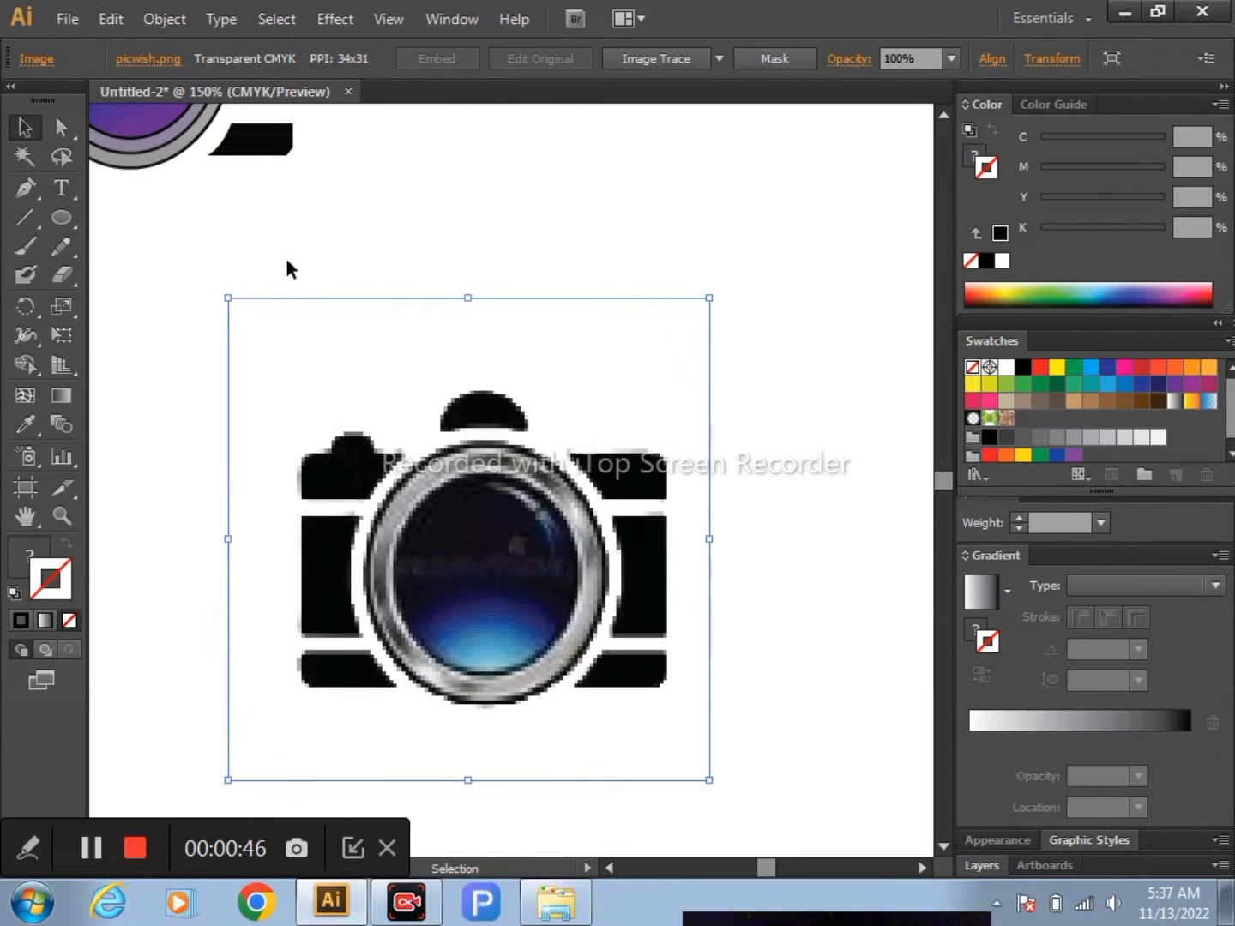
{"action": "left_click", "coordinate": [777, 349]}
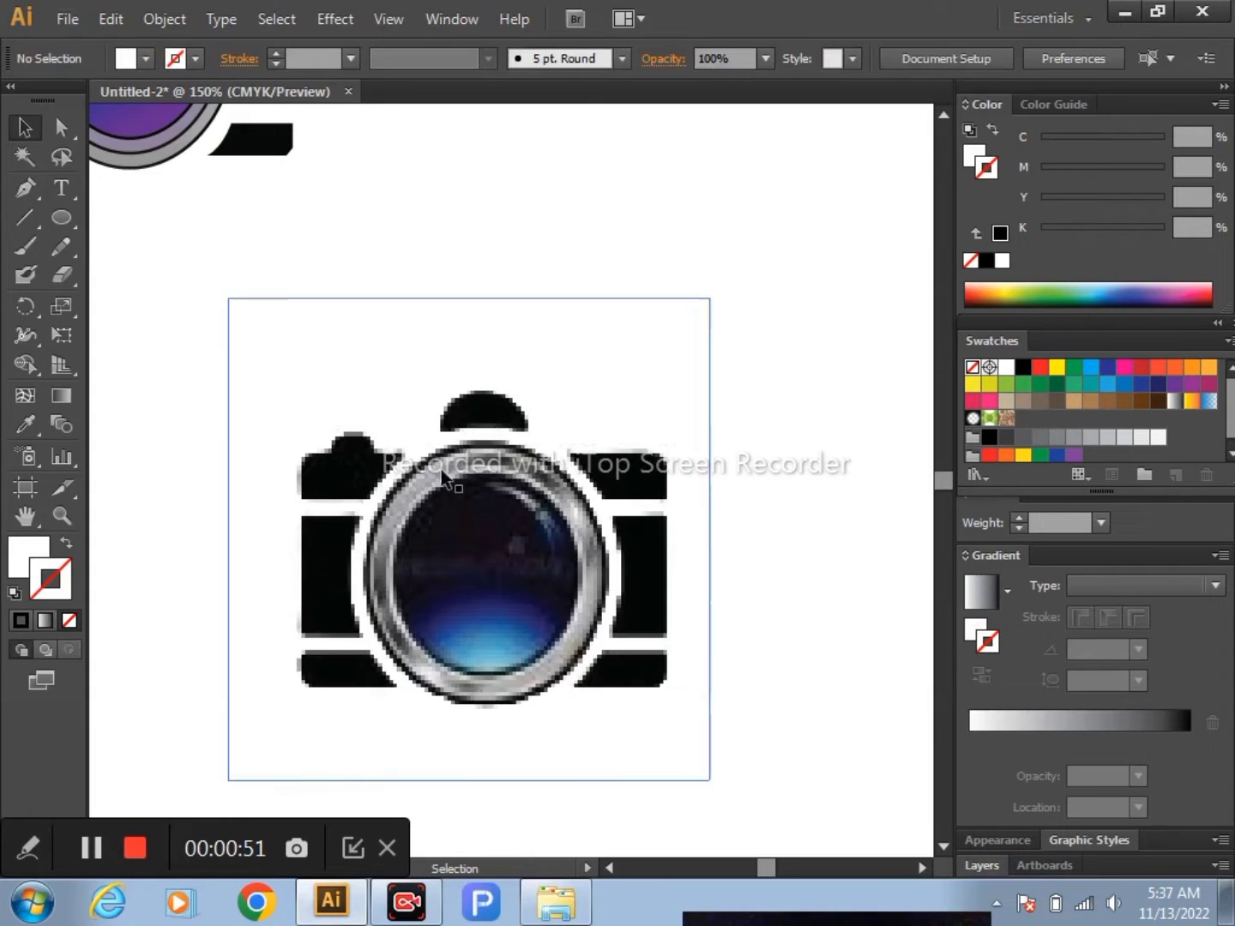
{"action": "left_click_drag", "start_coordinate": [545, 639], "coordinate": [564, 574]}
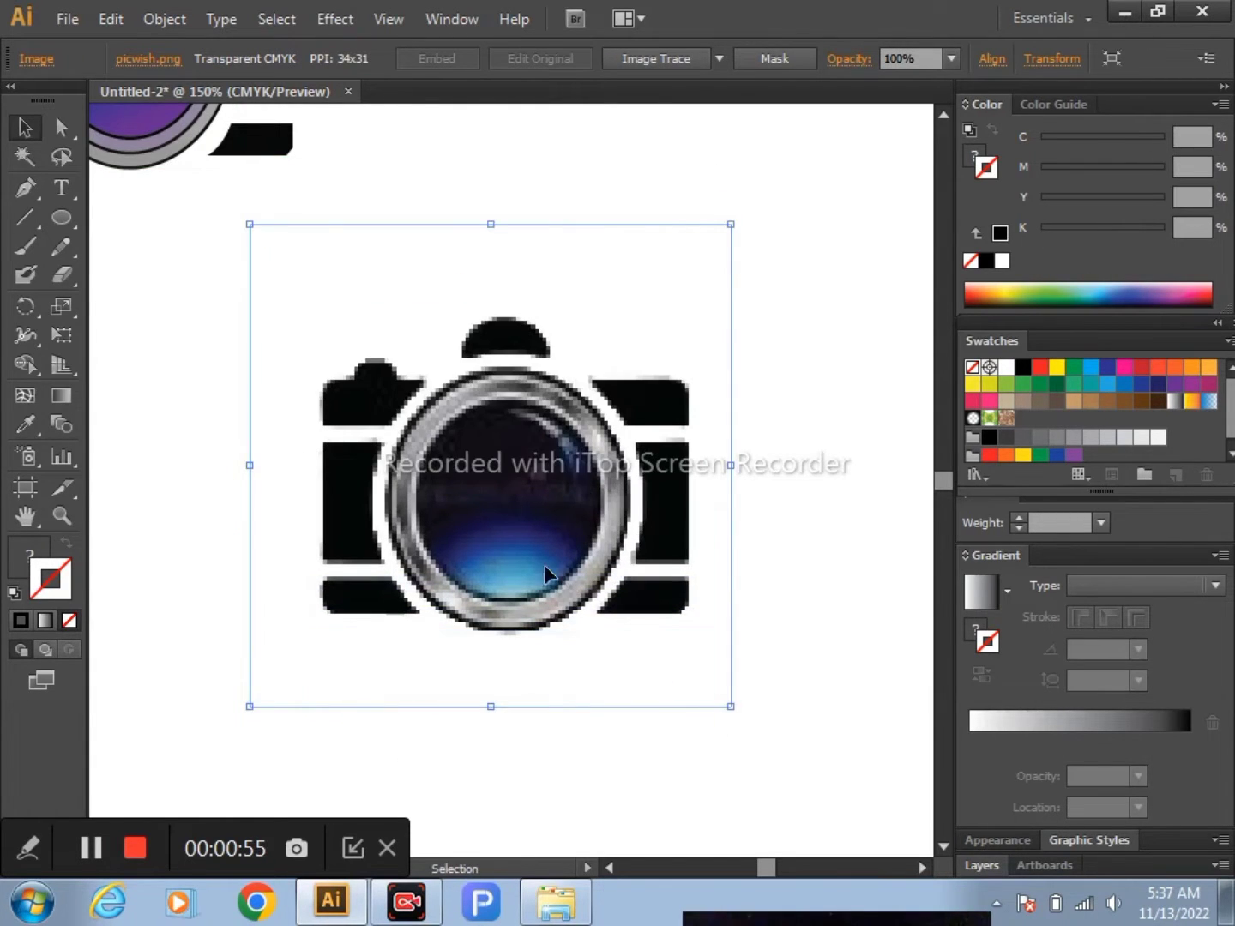
{"action": "left_click_drag", "start_coordinate": [521, 533], "coordinate": [530, 576]}
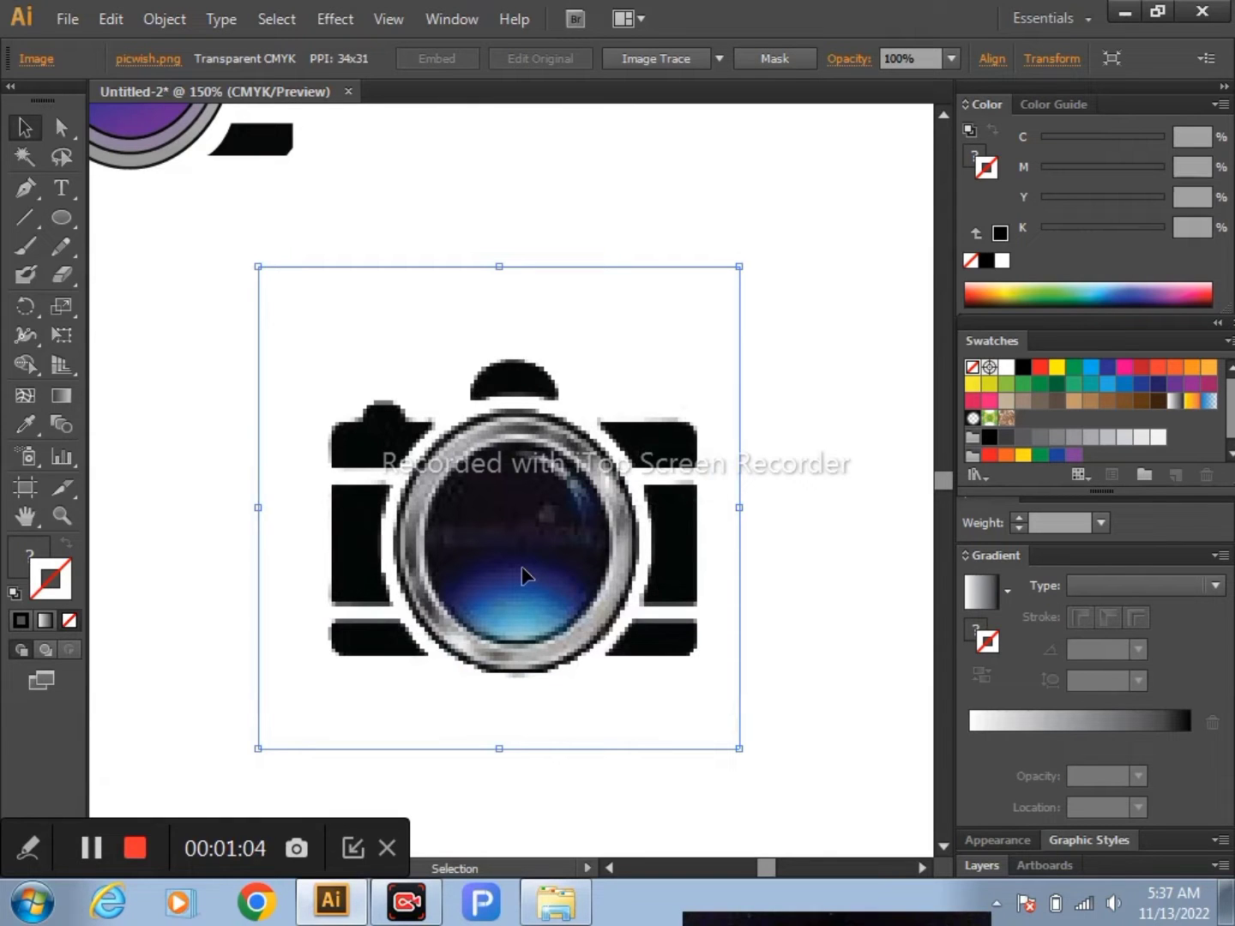
Draw a white ellipse over the reference camera's lens
{"action": "left_click", "coordinate": [59, 222]}
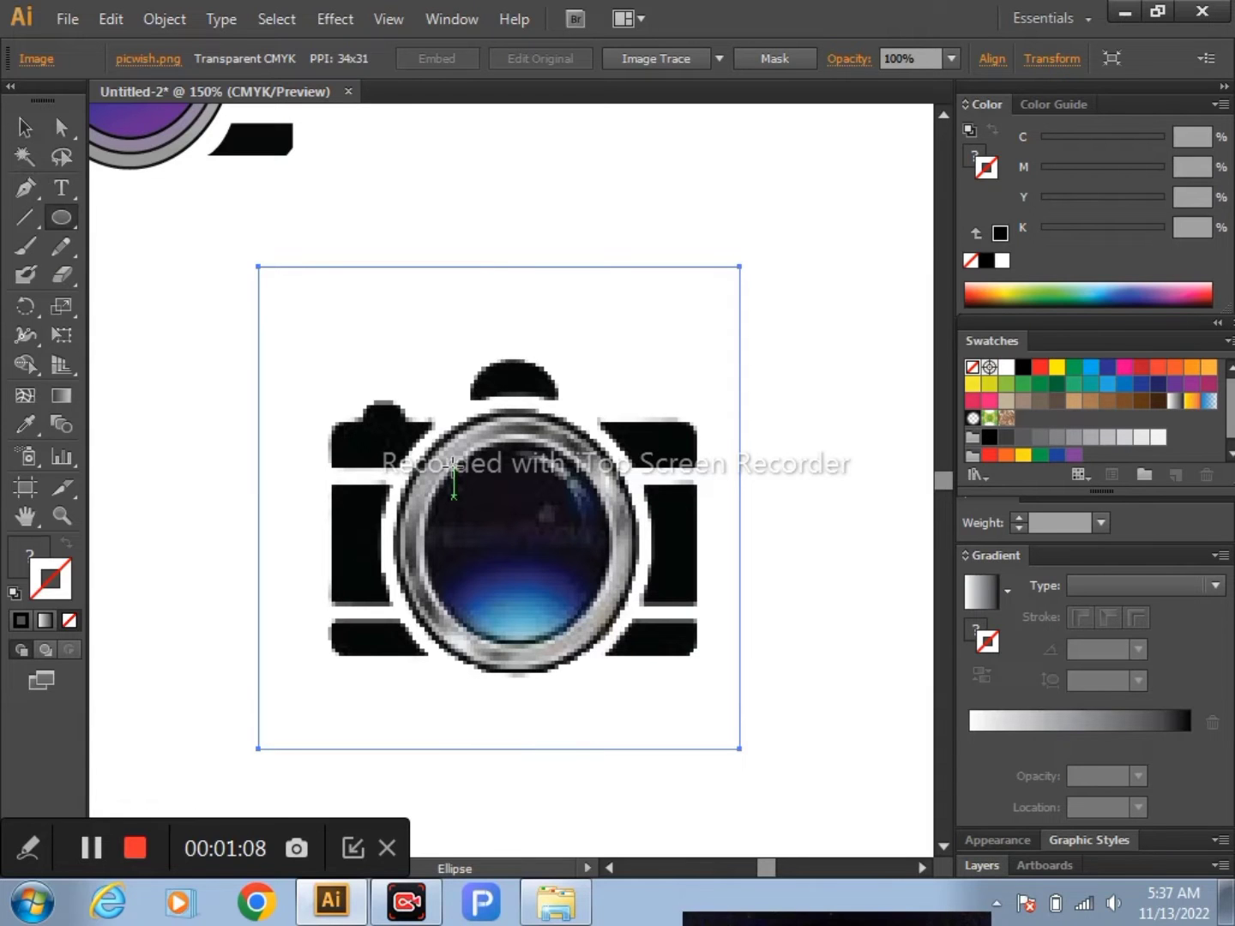
{"action": "left_click_drag", "start_coordinate": [470, 470], "coordinate": [599, 620]}
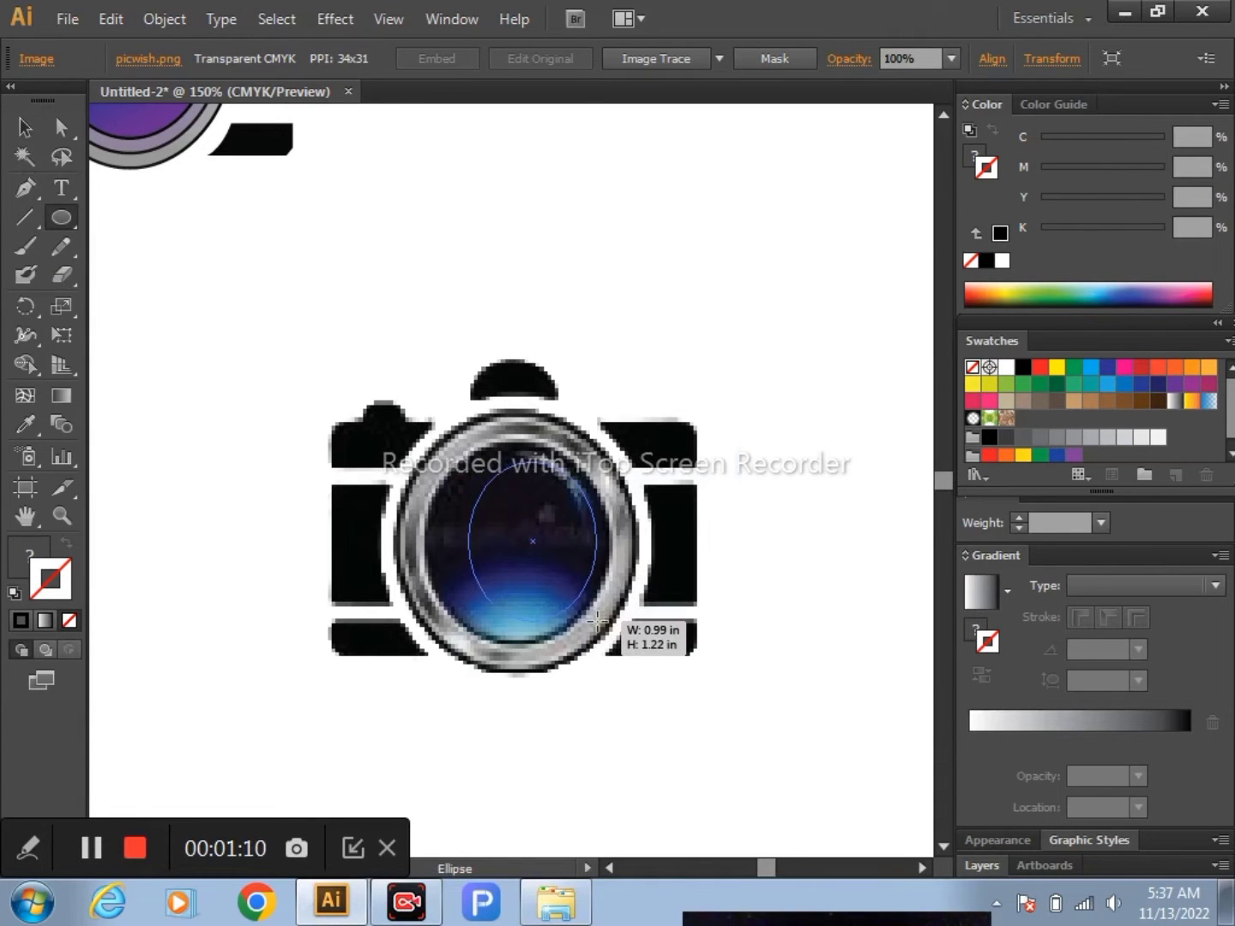
{"action": "left_click_drag", "start_coordinate": [599, 619], "coordinate": [639, 632]}
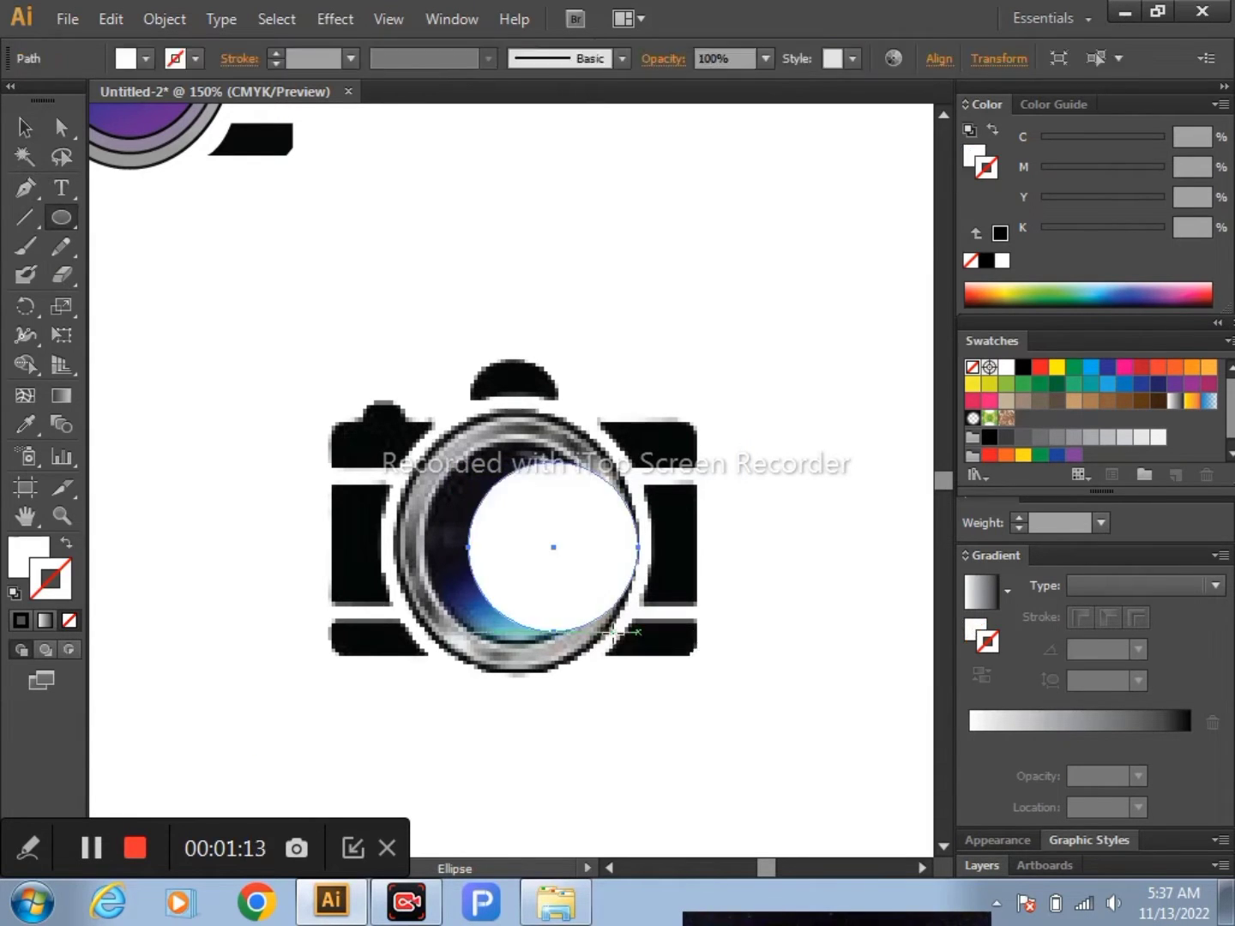
{"action": "left_click", "coordinate": [24, 128]}
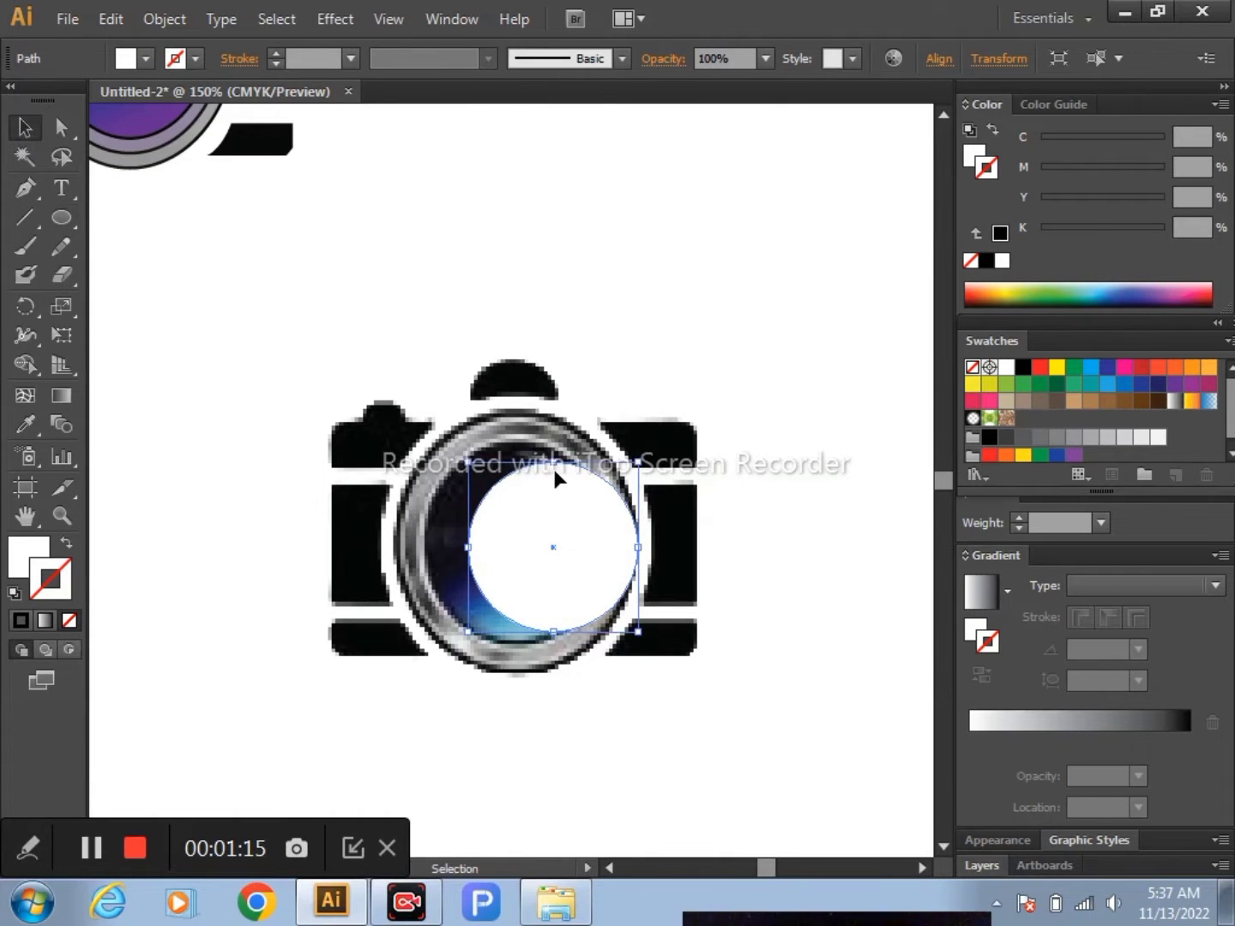
{"action": "left_click_drag", "start_coordinate": [568, 540], "coordinate": [524, 531]}
{"action": "left_click_drag", "start_coordinate": [511, 624], "coordinate": [531, 645]}
Resize the ellipse to fit the outer lens ring and Alt-drag a copy to the lower right
{"action": "left_click_drag", "start_coordinate": [600, 547], "coordinate": [612, 547]}
{"action": "left_click_drag", "start_coordinate": [518, 449], "coordinate": [519, 444]}
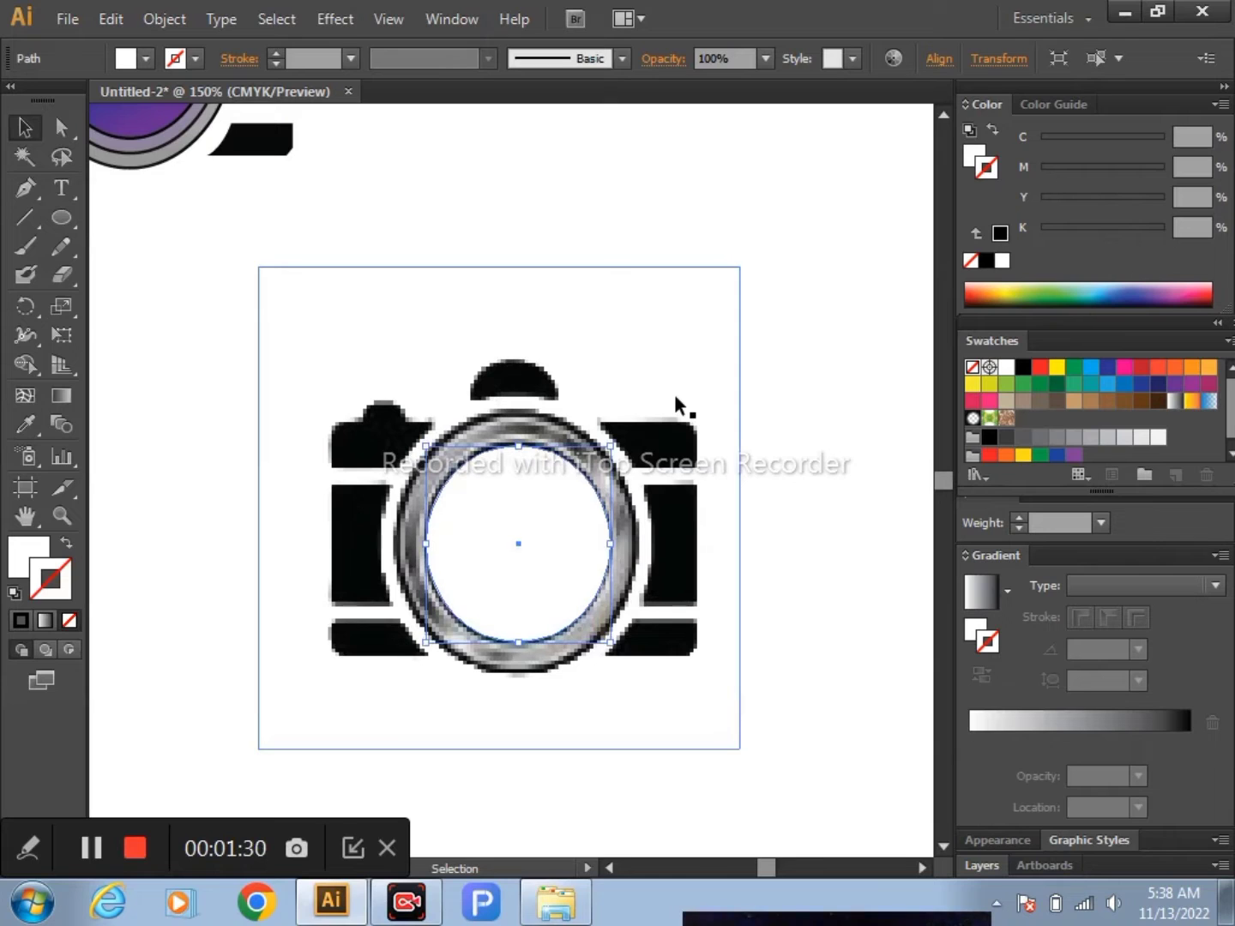
{"action": "left_click_drag", "start_coordinate": [520, 445], "coordinate": [518, 438]}
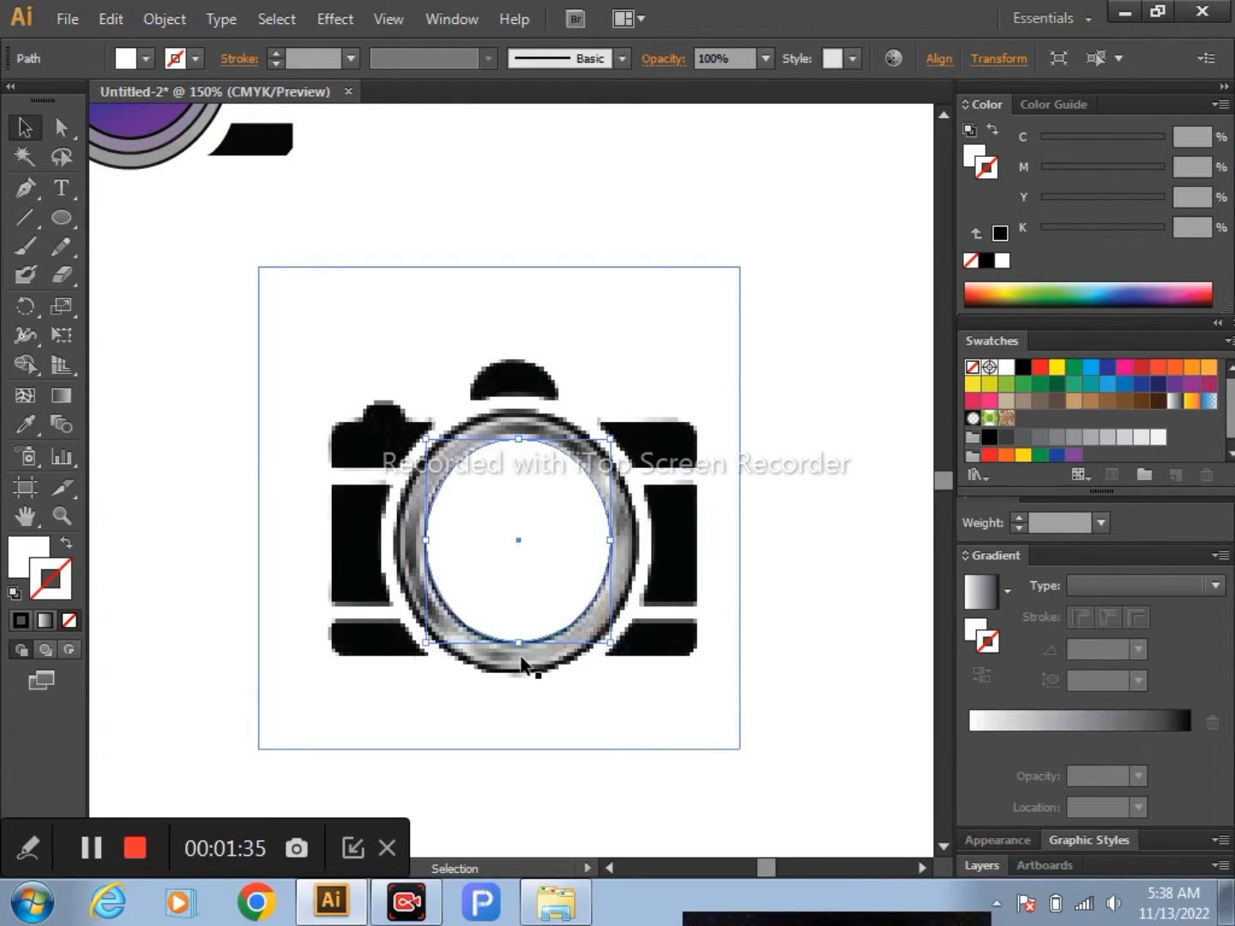
{"action": "left_click_drag", "start_coordinate": [518, 646], "coordinate": [520, 642]}
{"action": "left_click_drag", "start_coordinate": [610, 644], "coordinate": [648, 680]}
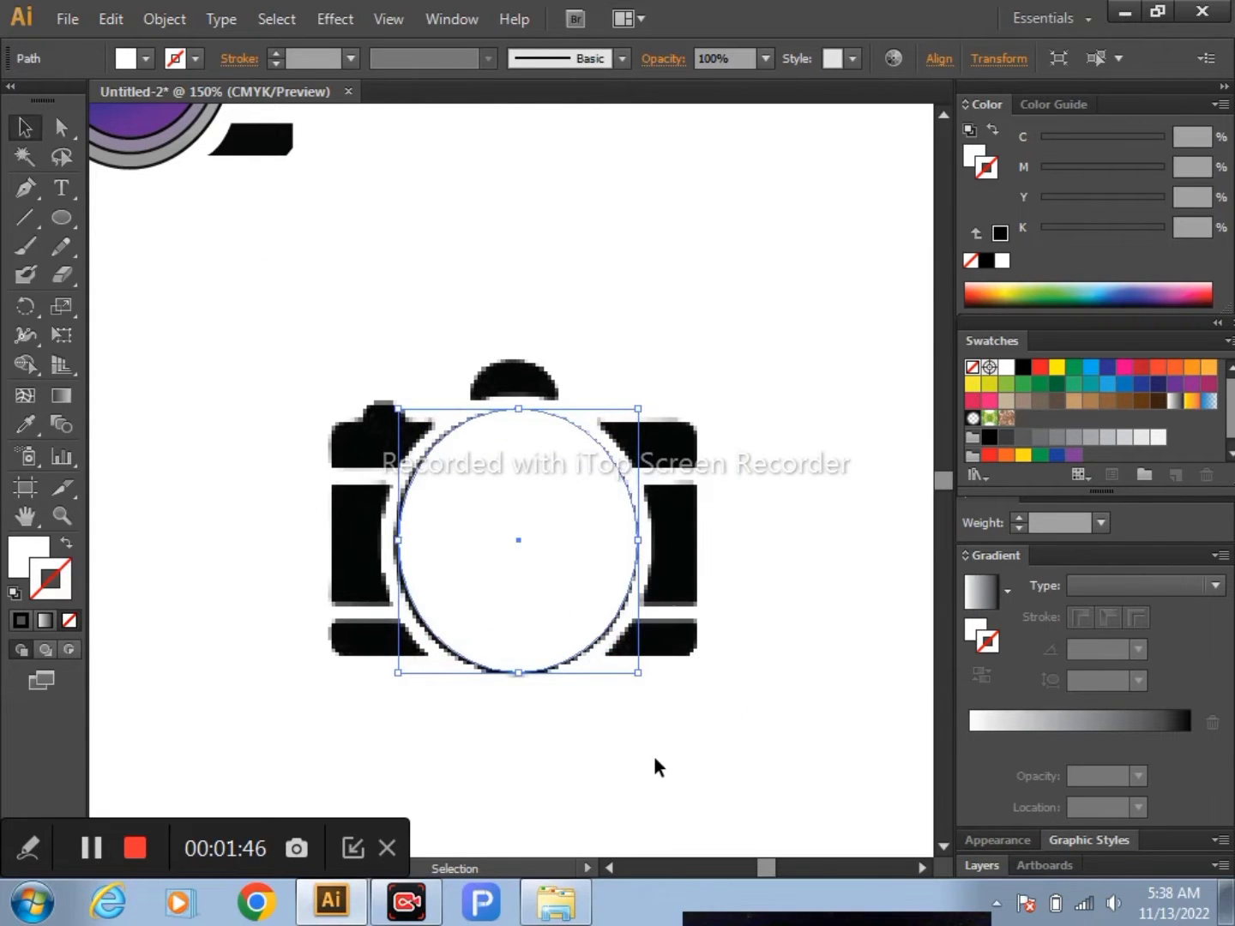
{"action": "left_click_drag", "start_coordinate": [398, 541], "coordinate": [397, 541]}
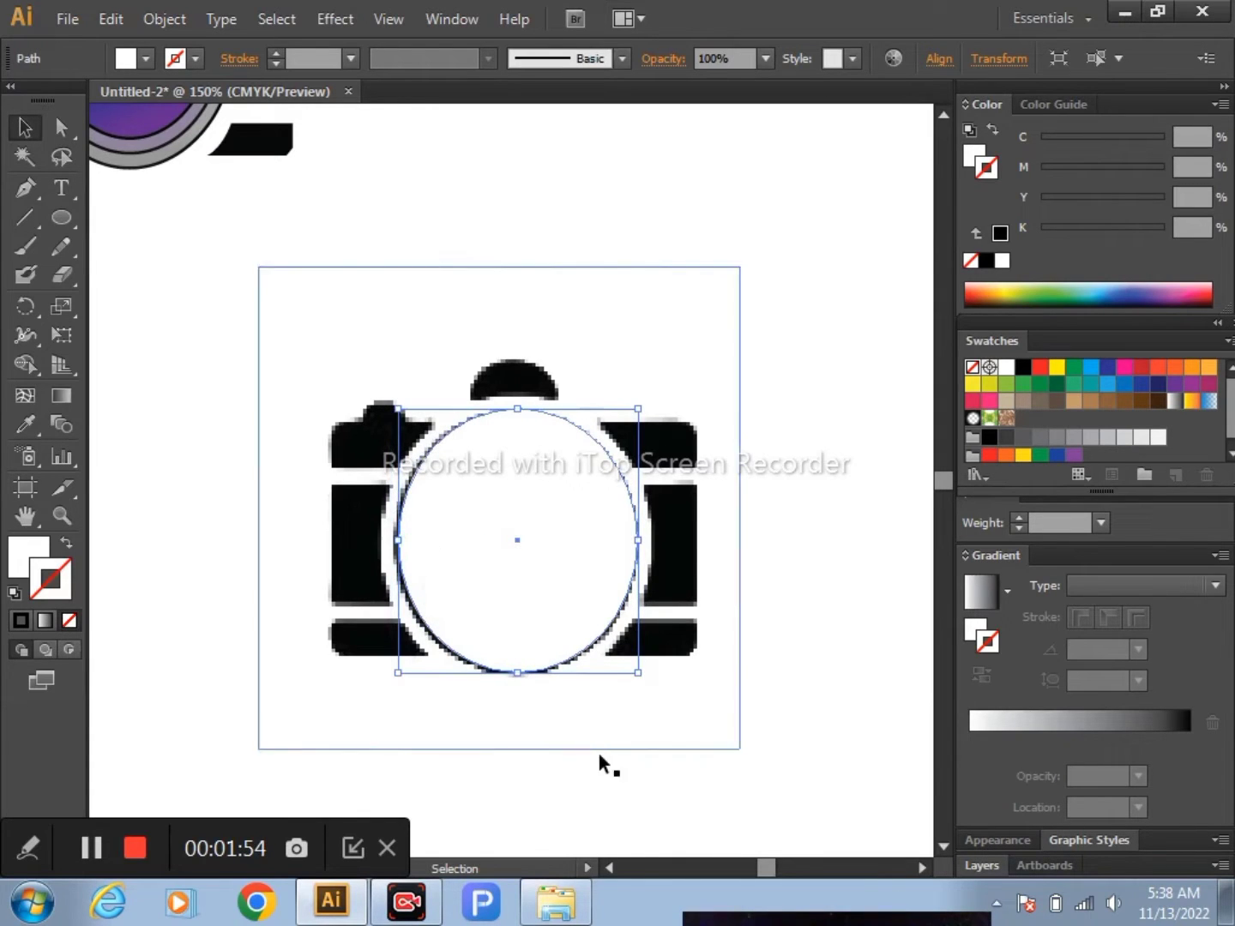
{"action": "key", "text": "ctrl+z"}
{"action": "key", "text": "ctrl+z"}
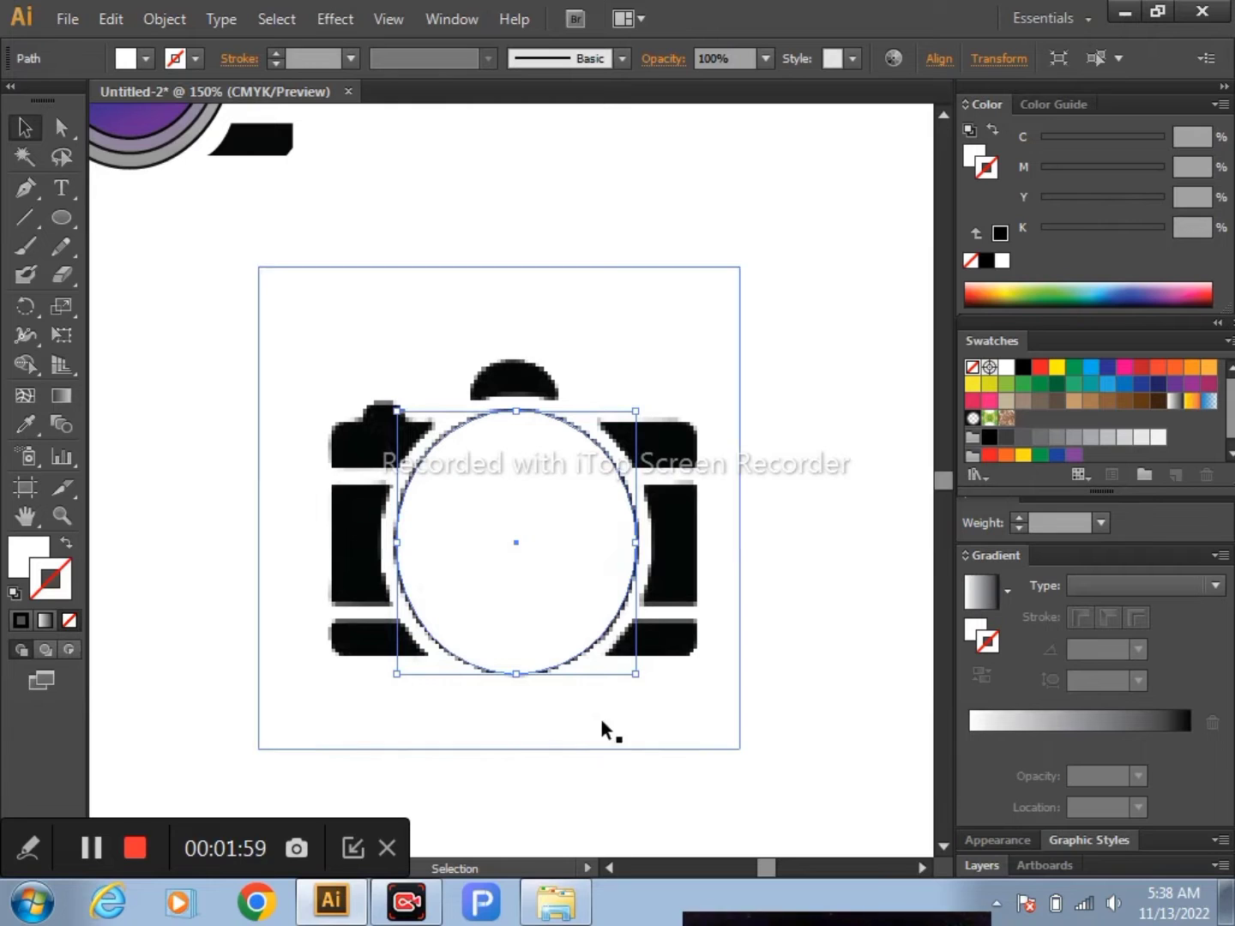
{"action": "left_click_drag", "start_coordinate": [512, 547], "coordinate": [693, 622]}
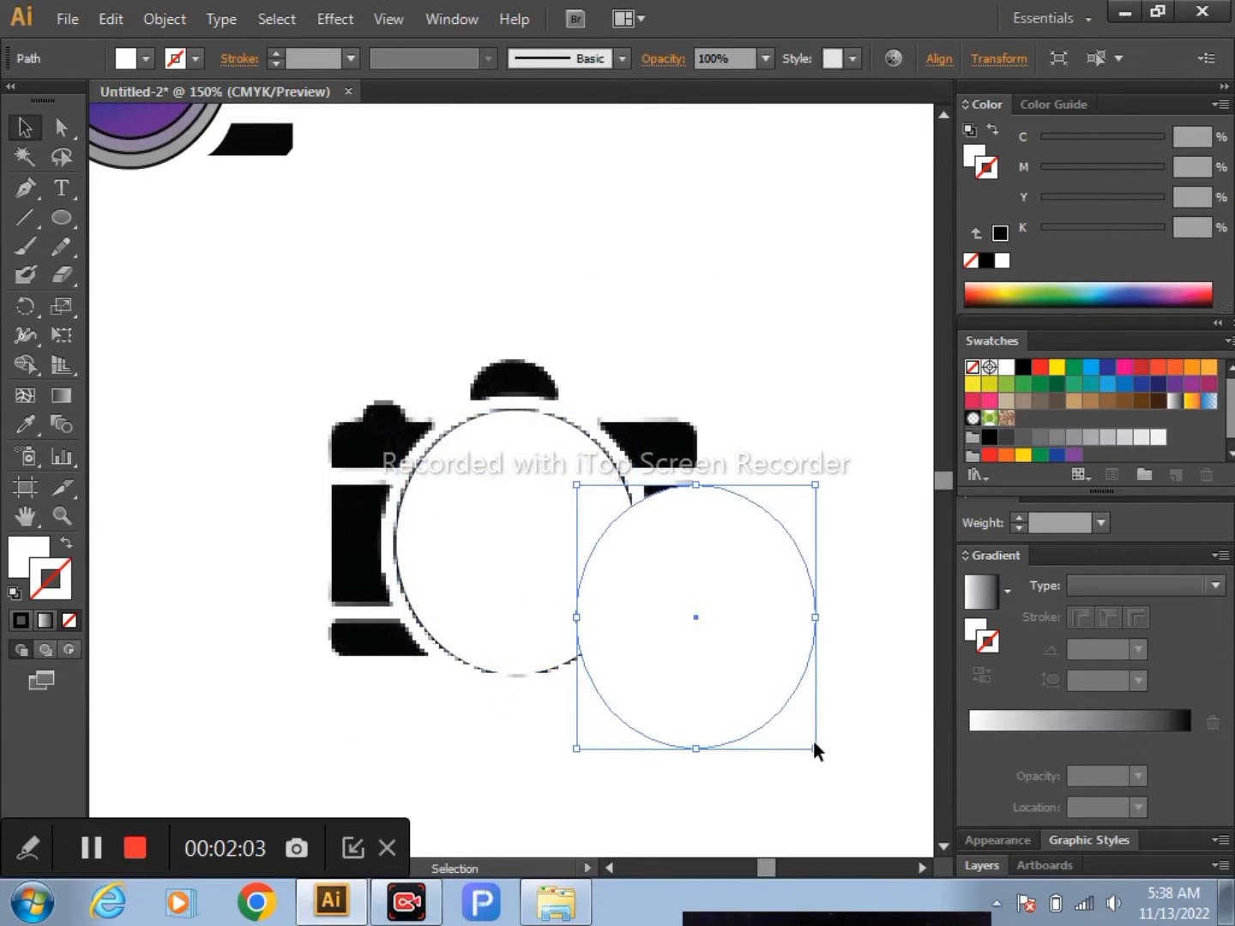
Redo the circle copy and give both circles the default white fill and black stroke
{"action": "key", "text": "ctrl+z"}
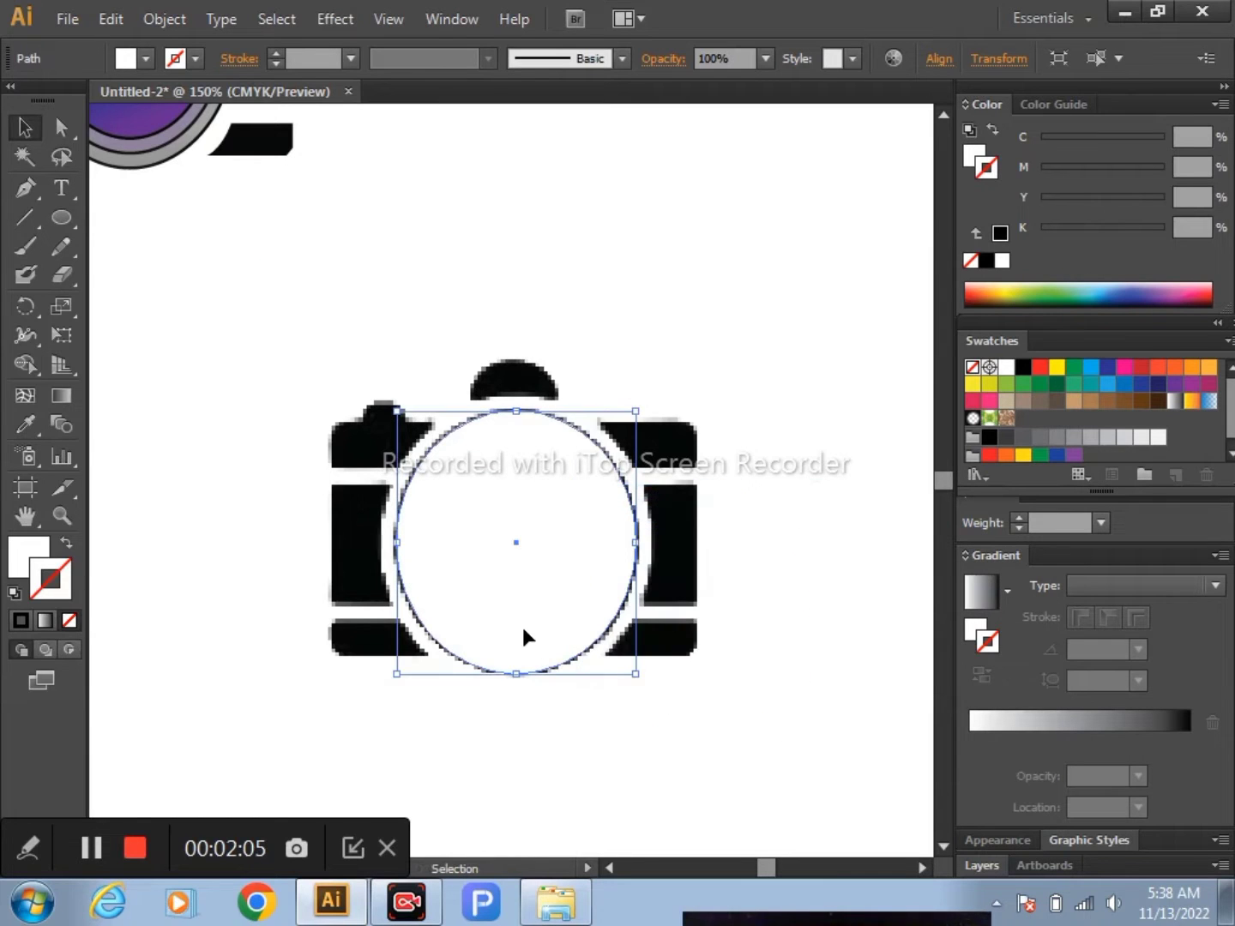
{"action": "left_click_drag", "start_coordinate": [525, 614], "coordinate": [802, 693]}
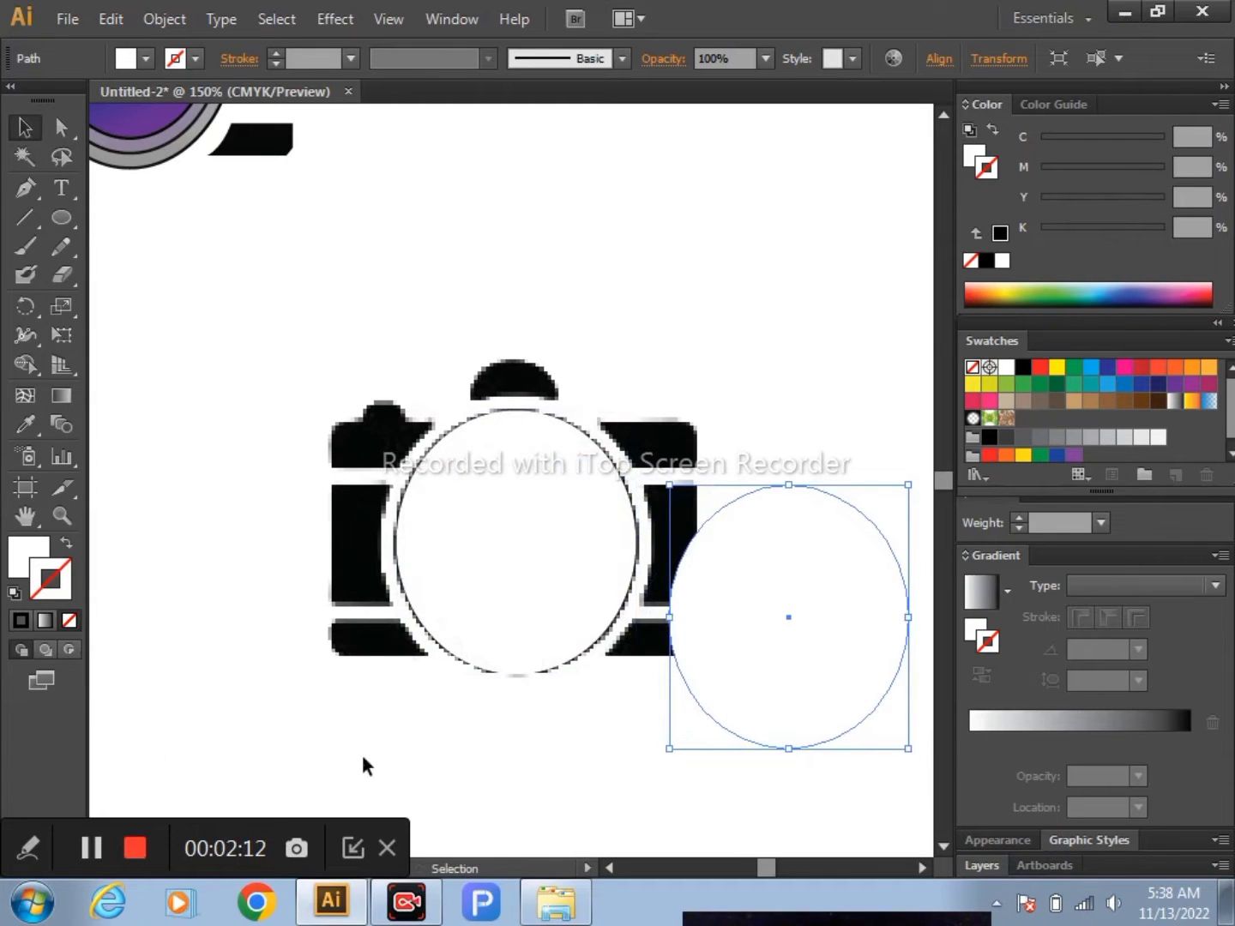
{"action": "left_click", "coordinate": [13, 593]}
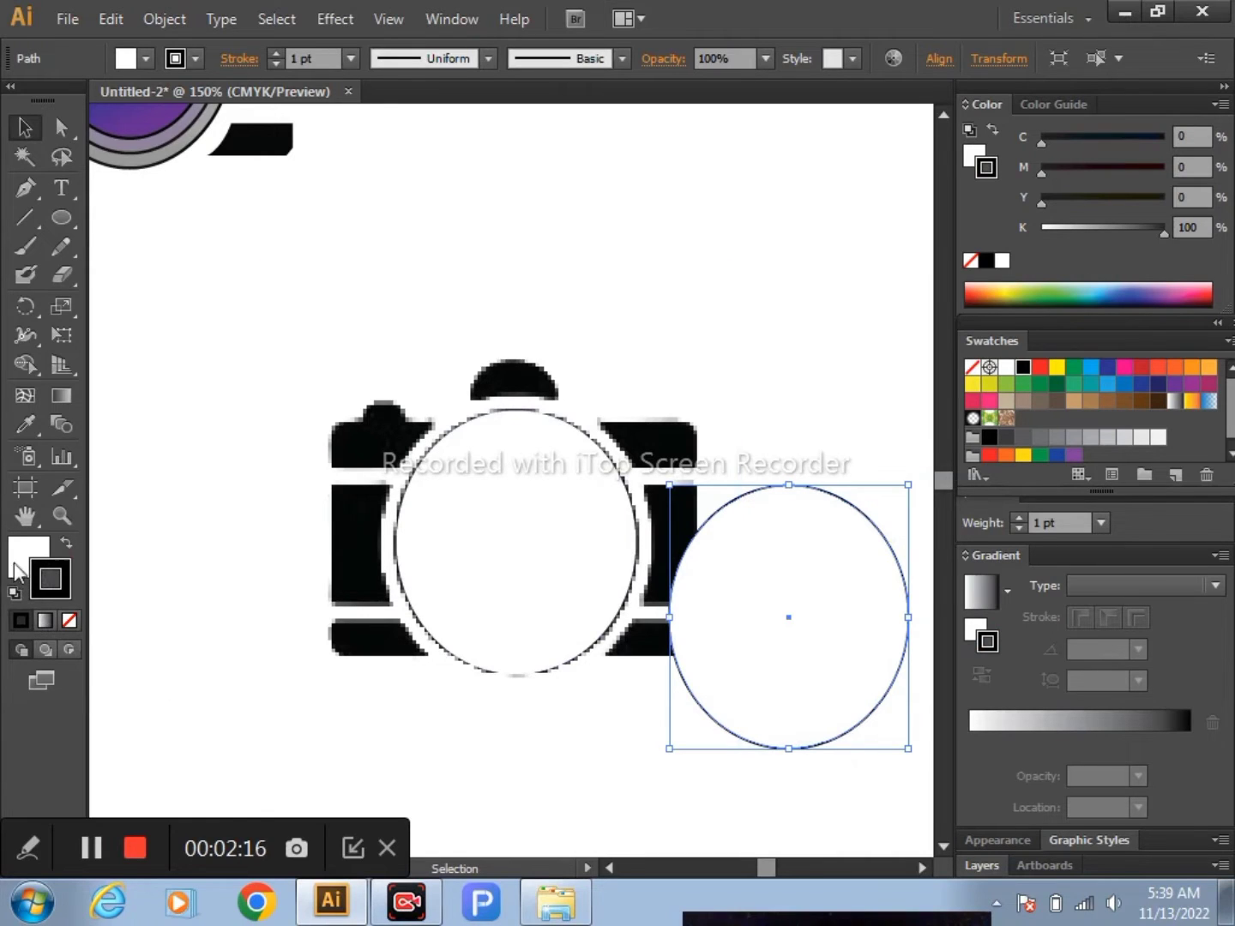
{"action": "left_click", "coordinate": [587, 662]}
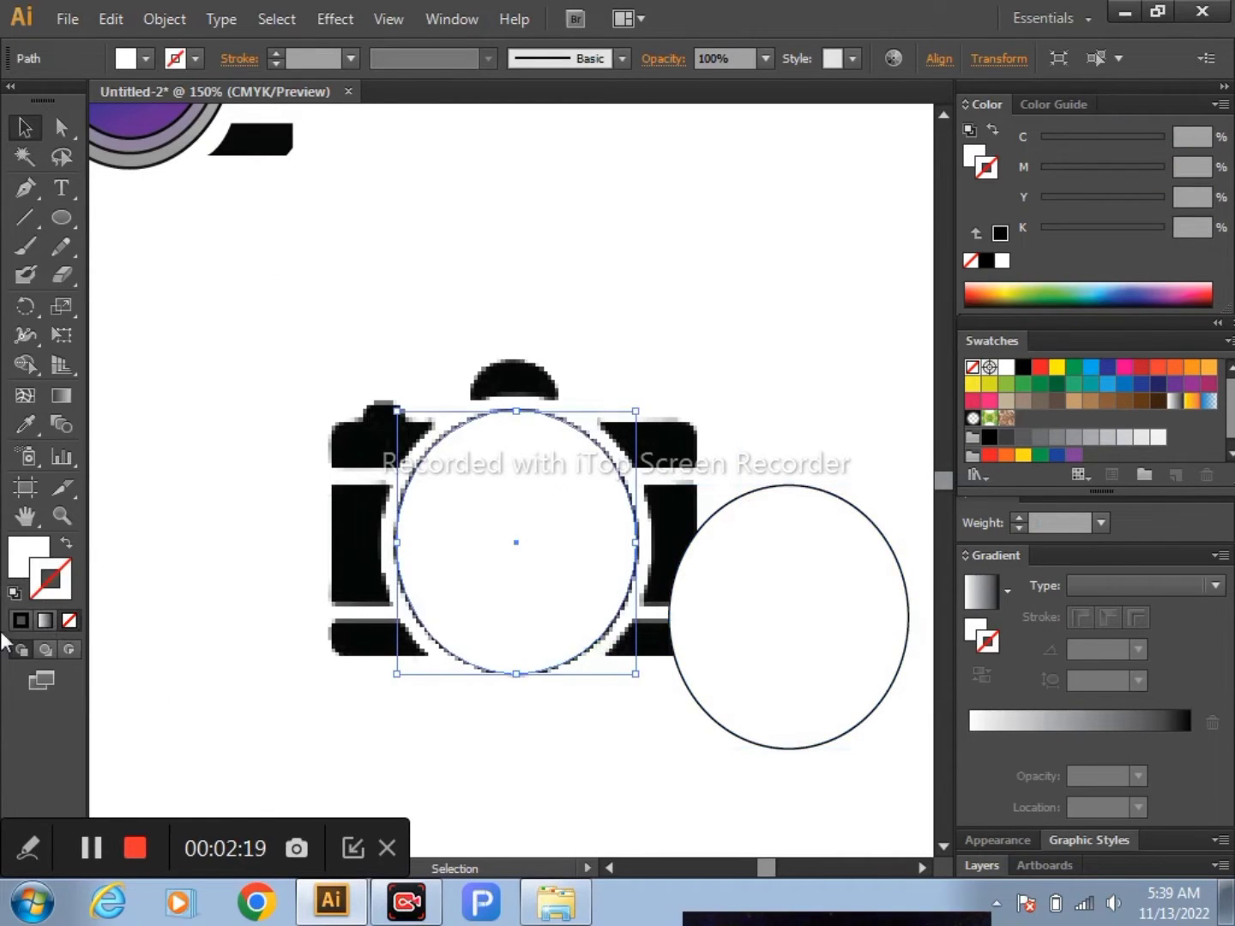
{"action": "left_click", "coordinate": [14, 594]}
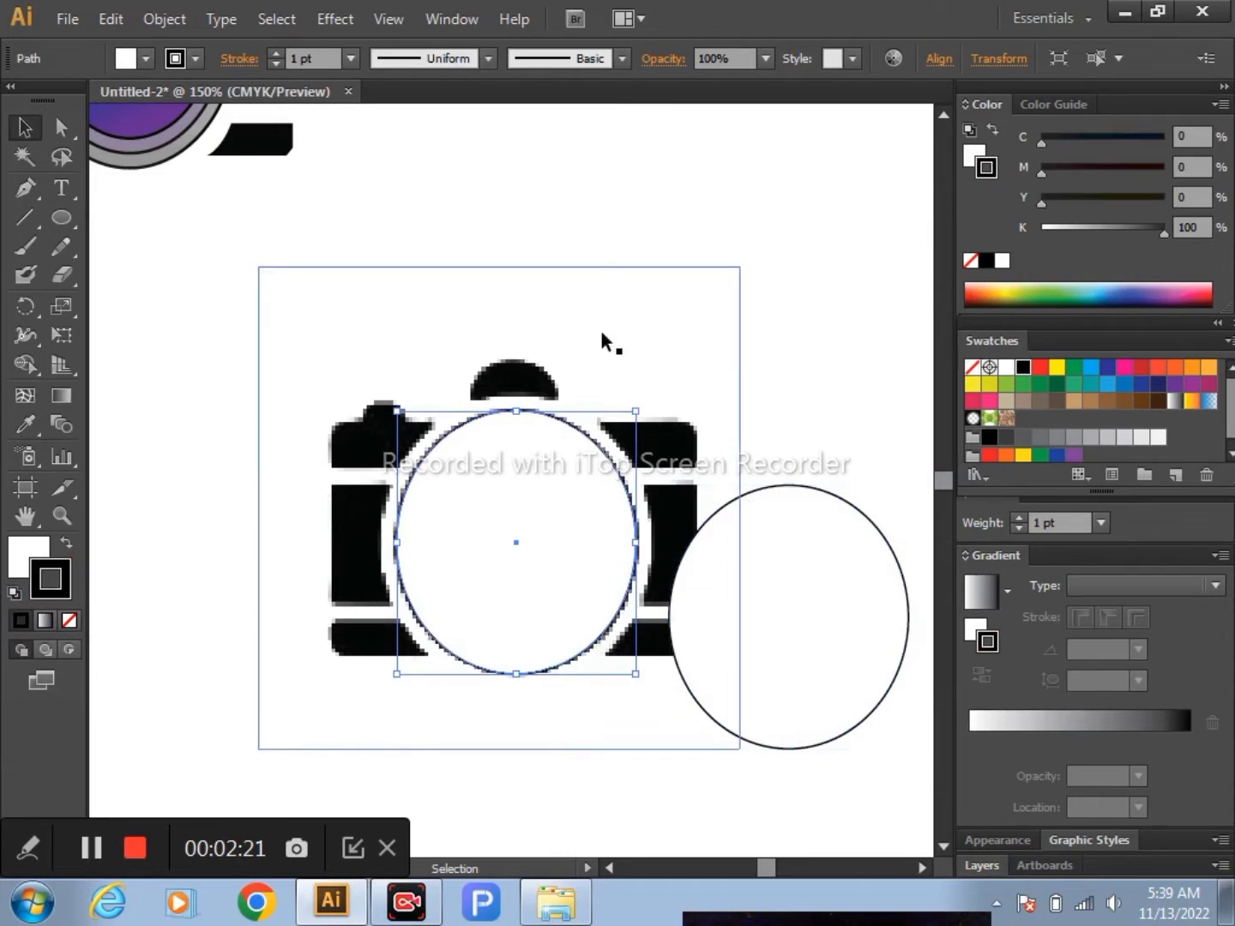
Centre the copied circle on the lens and shrink it into an inner lens ring
{"action": "left_click", "coordinate": [879, 721]}
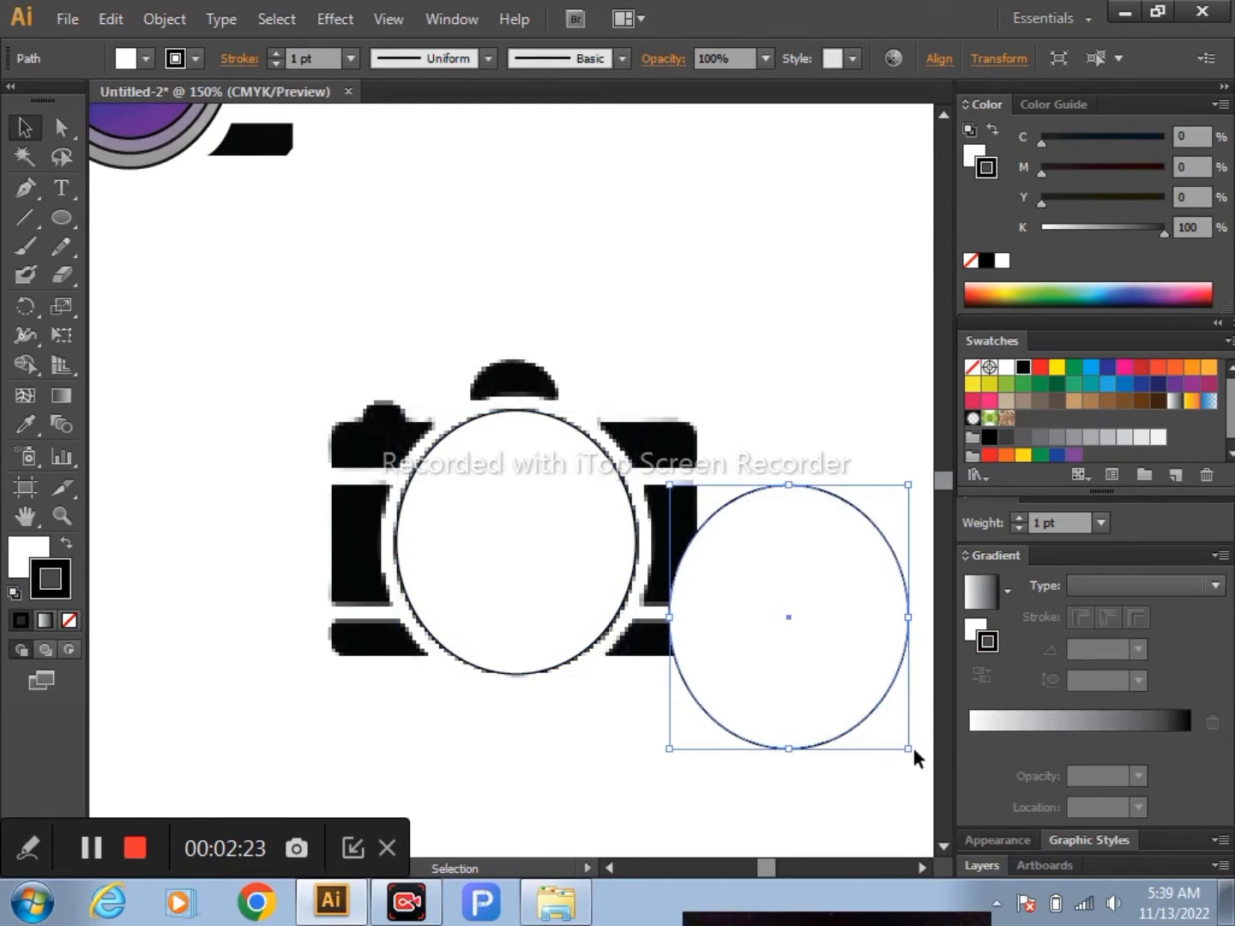
{"action": "mouse_move", "coordinate": [789, 616]}
{"action": "left_mouse_down"}
{"action": "mouse_move", "coordinate": [511, 531]}
{"action": "mouse_move", "coordinate": [515, 542]}
{"action": "left_mouse_up"}
{"action": "left_click_drag", "start_coordinate": [635, 674], "coordinate": [611, 639]}
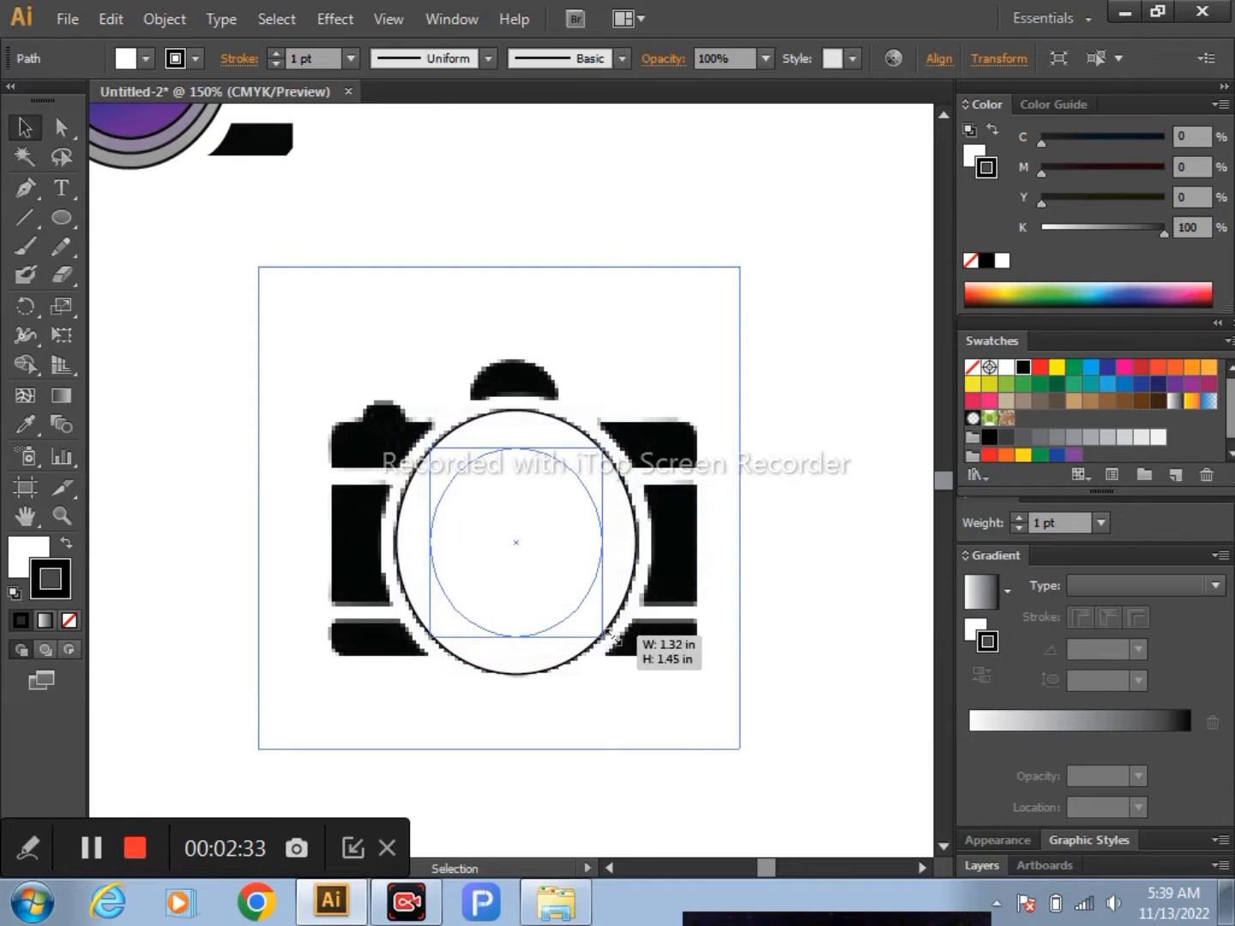
{"action": "left_click", "coordinate": [713, 849]}
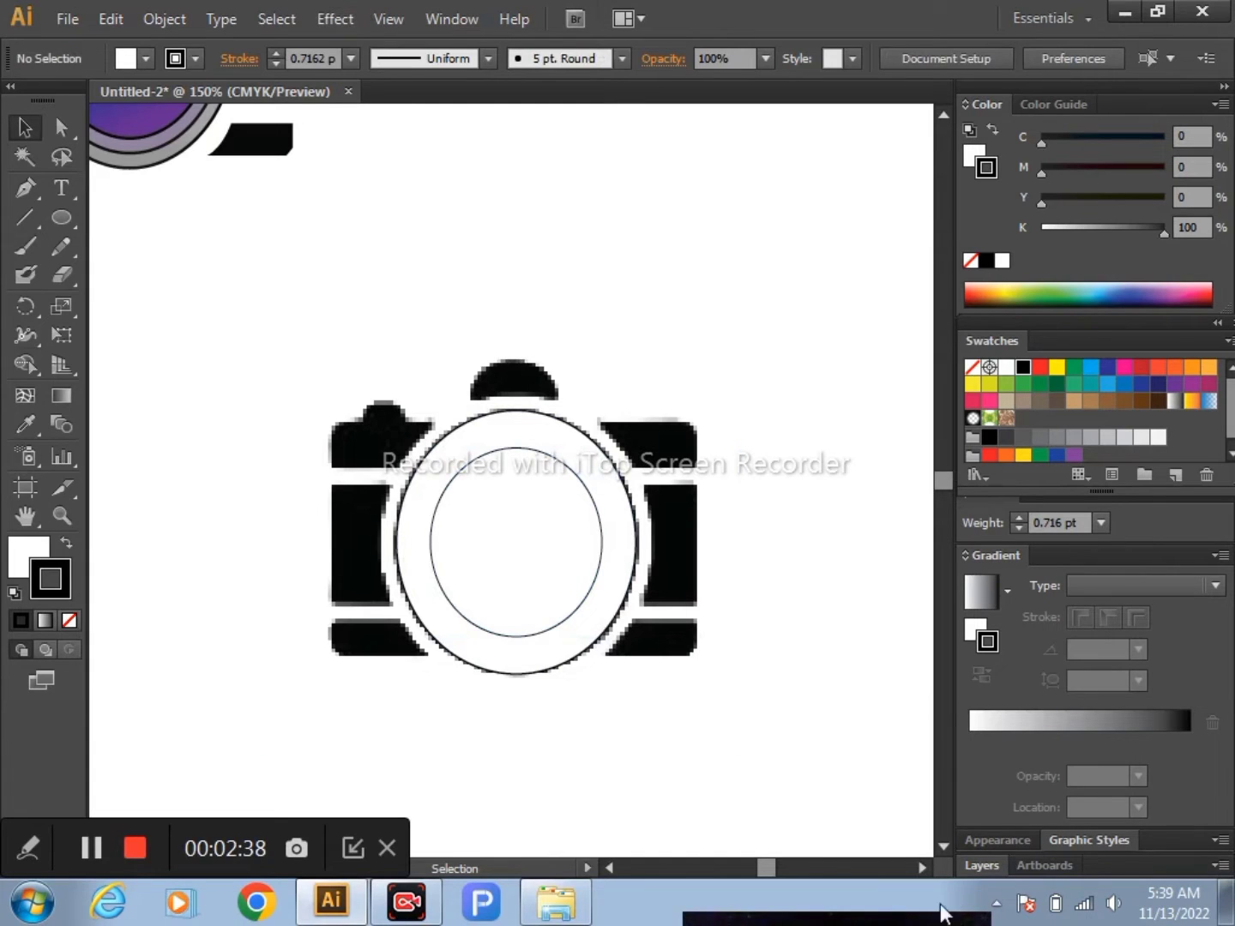
Place Pen anchors up the upper-left body piece's left edge and curve its top-left corner
{"action": "left_click", "coordinate": [25, 187]}
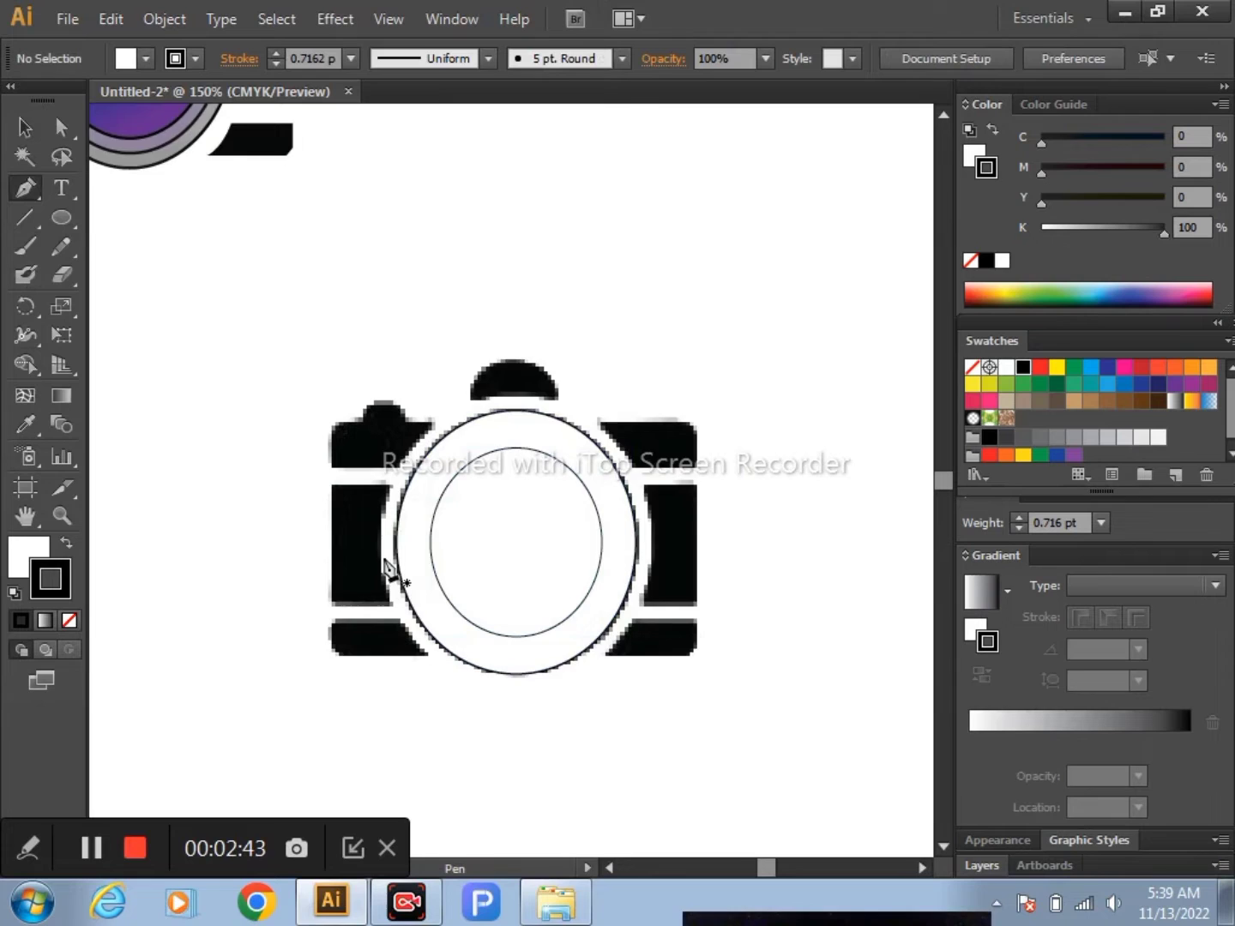
{"action": "scroll", "coordinate": [385, 566], "scroll_direction": "up", "scroll_amount": 1}
{"action": "scroll", "coordinate": [386, 565], "scroll_direction": "up", "scroll_amount": 1}
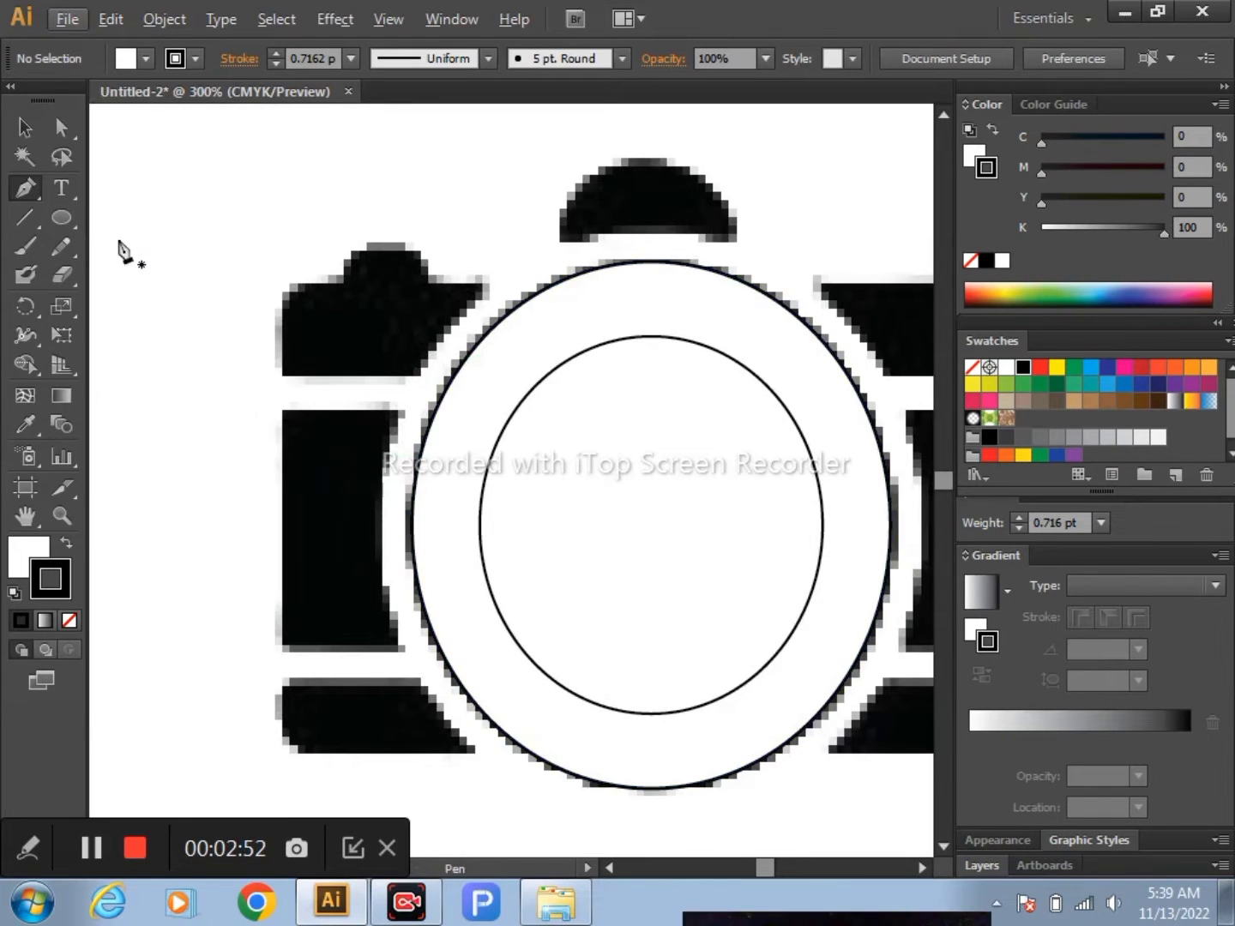
{"action": "left_click", "coordinate": [281, 375]}
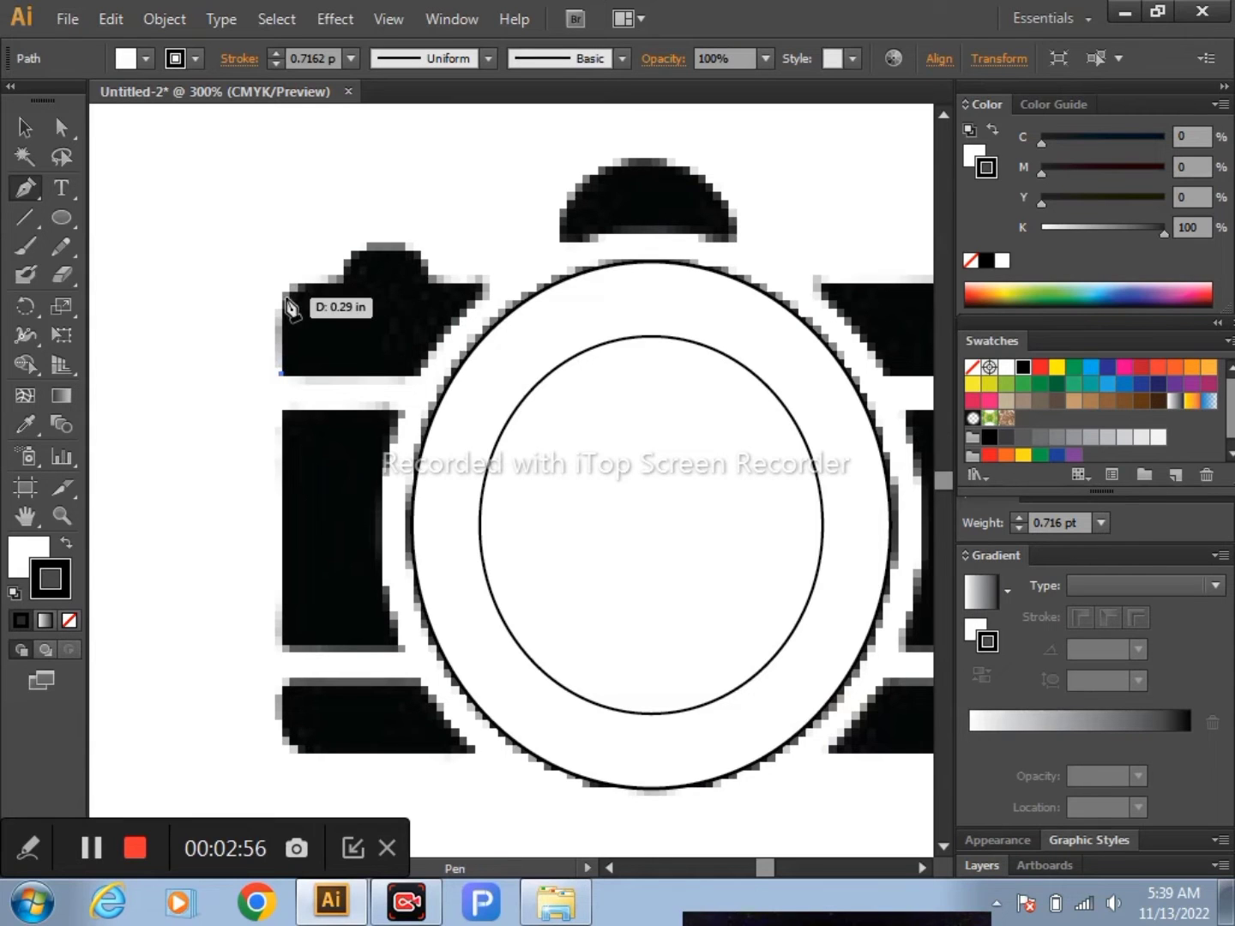
{"action": "left_click", "coordinate": [283, 297]}
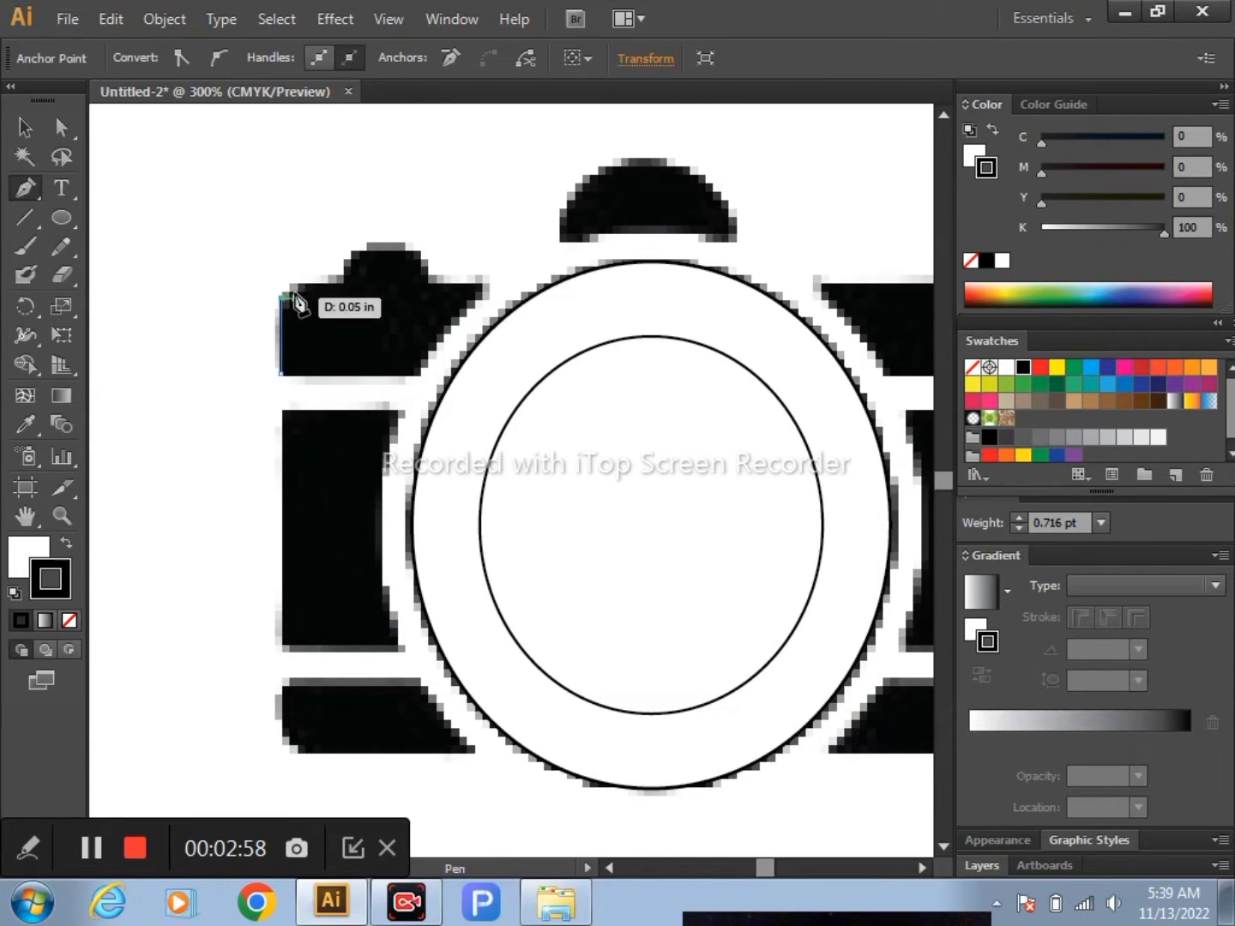
{"action": "left_click_drag", "start_coordinate": [296, 295], "coordinate": [347, 294]}
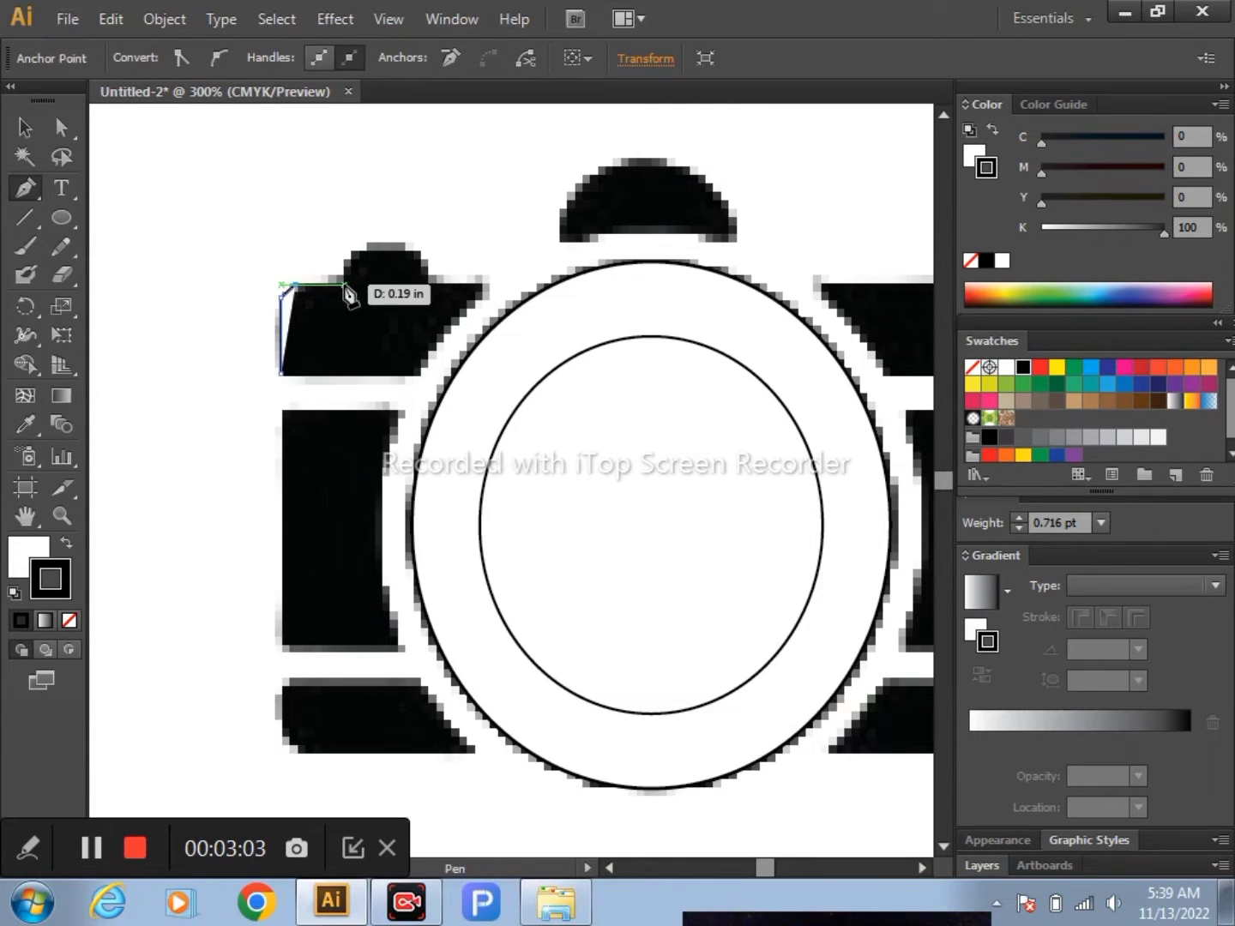
{"action": "left_click_drag", "start_coordinate": [347, 295], "coordinate": [3, 553]}
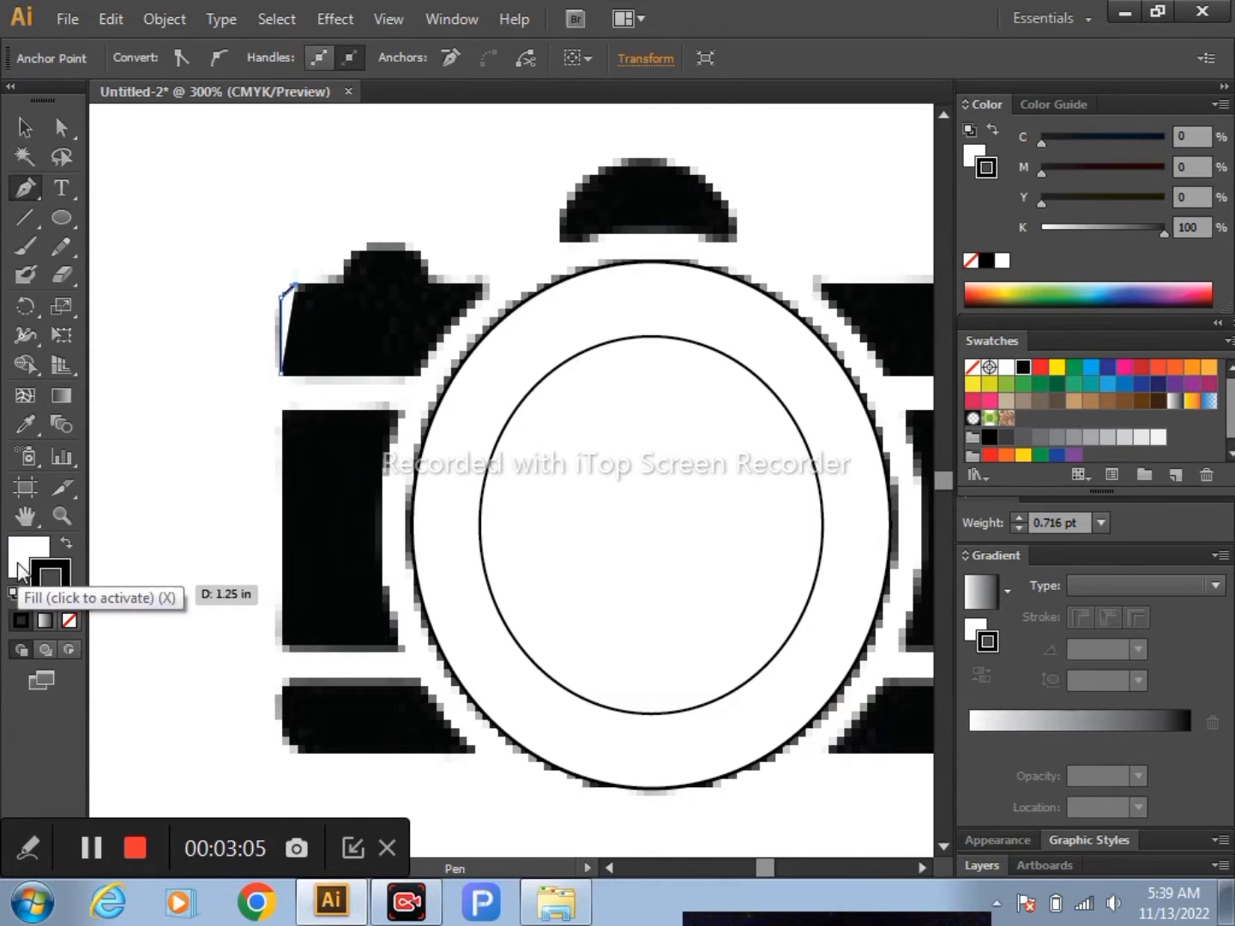
Give the pen path no fill and a dark red #7C0811 stroke
{"action": "double_click", "coordinate": [18, 562]}
{"action": "left_click", "coordinate": [814, 554]}
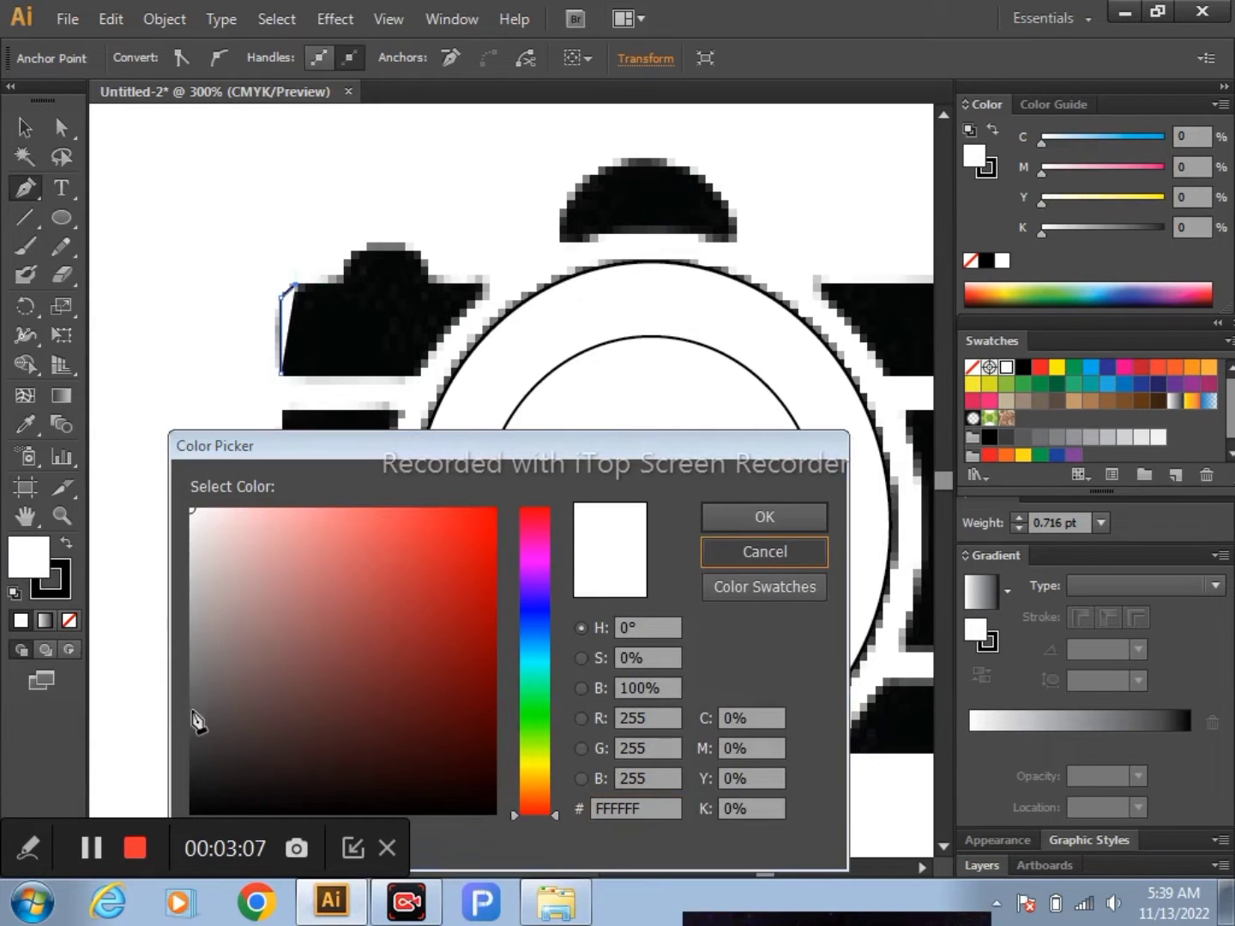
{"action": "left_click", "coordinate": [68, 621]}
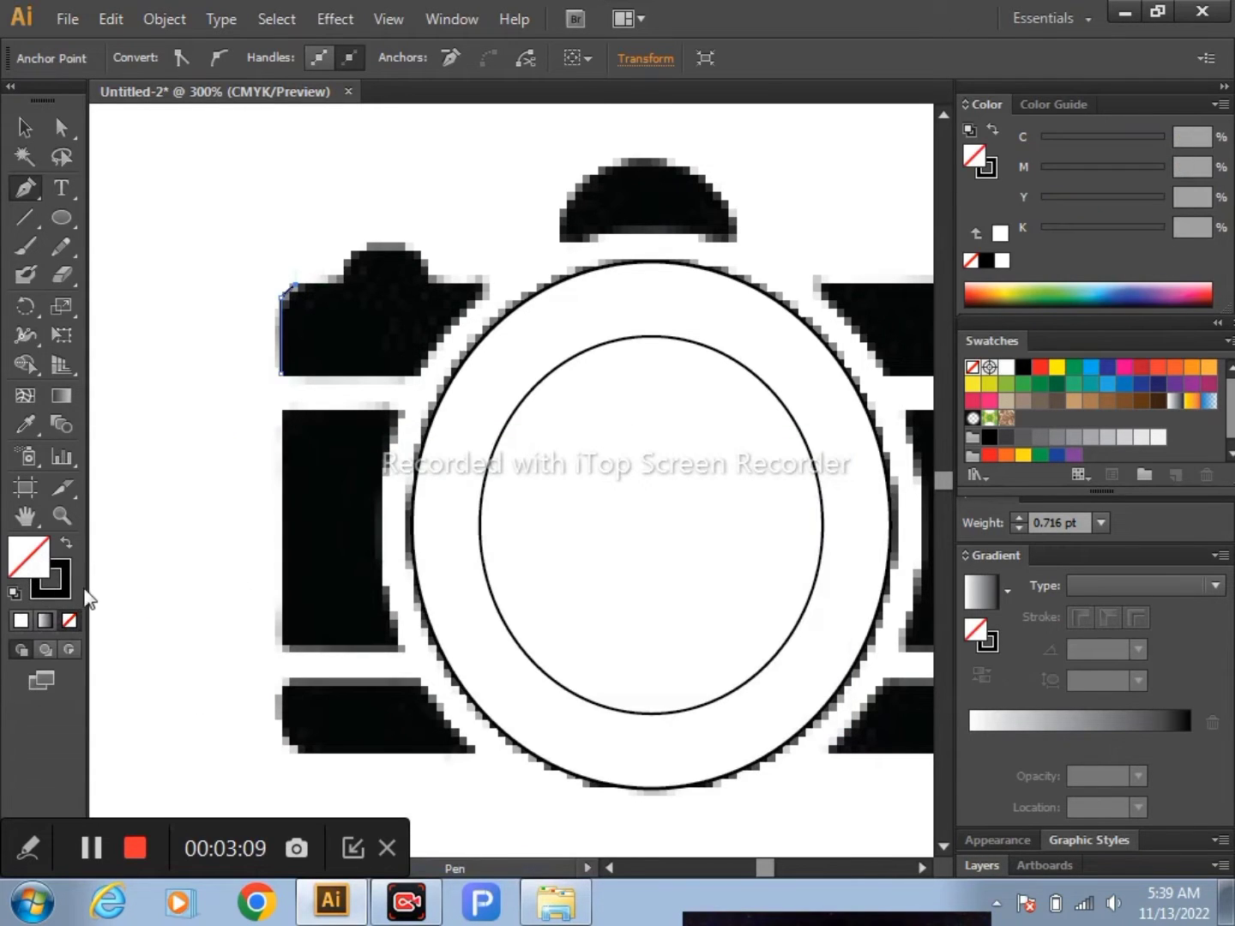
{"action": "left_click", "coordinate": [55, 591]}
{"action": "double_click", "coordinate": [51, 591]}
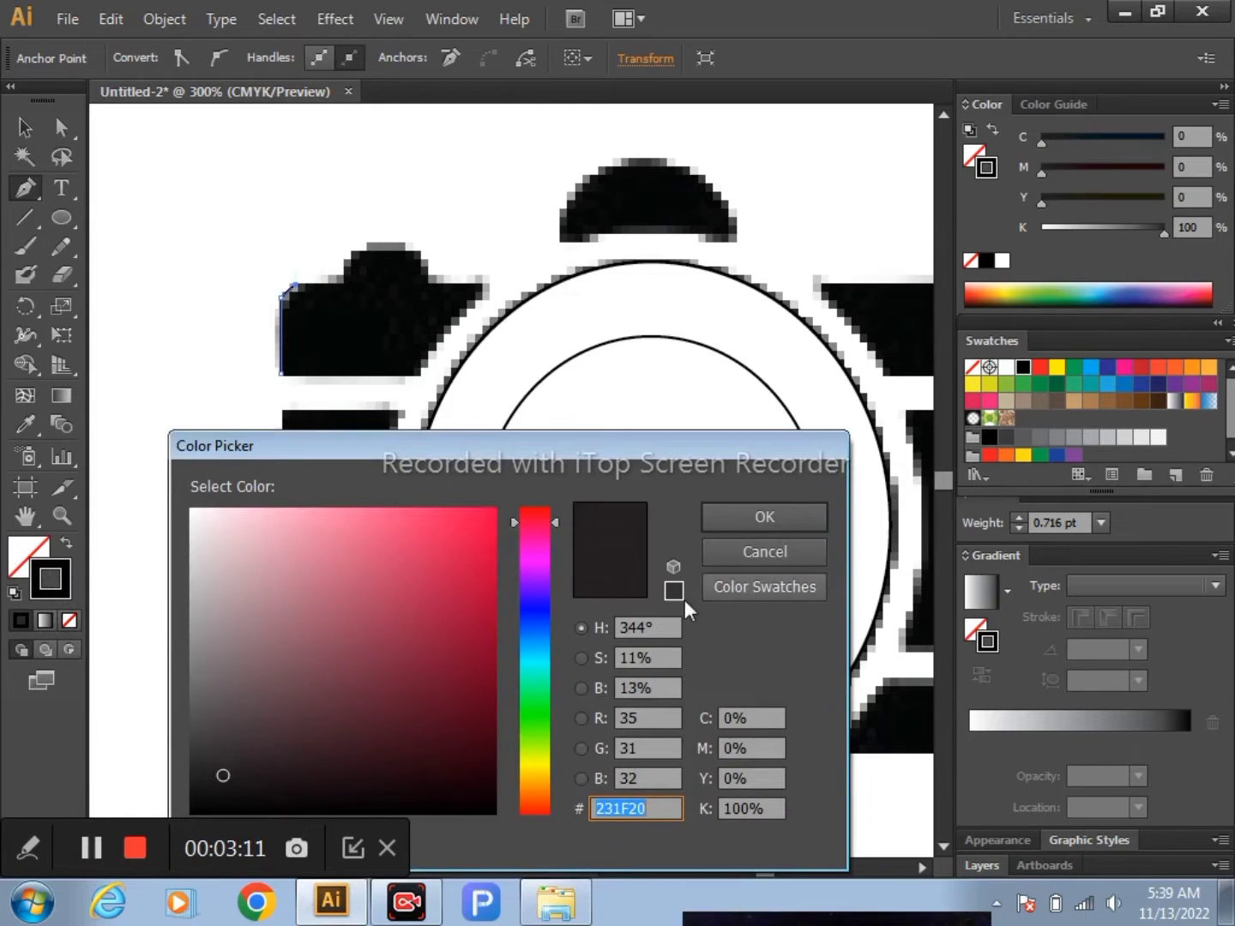
{"action": "left_click_drag", "start_coordinate": [546, 520], "coordinate": [551, 504]}
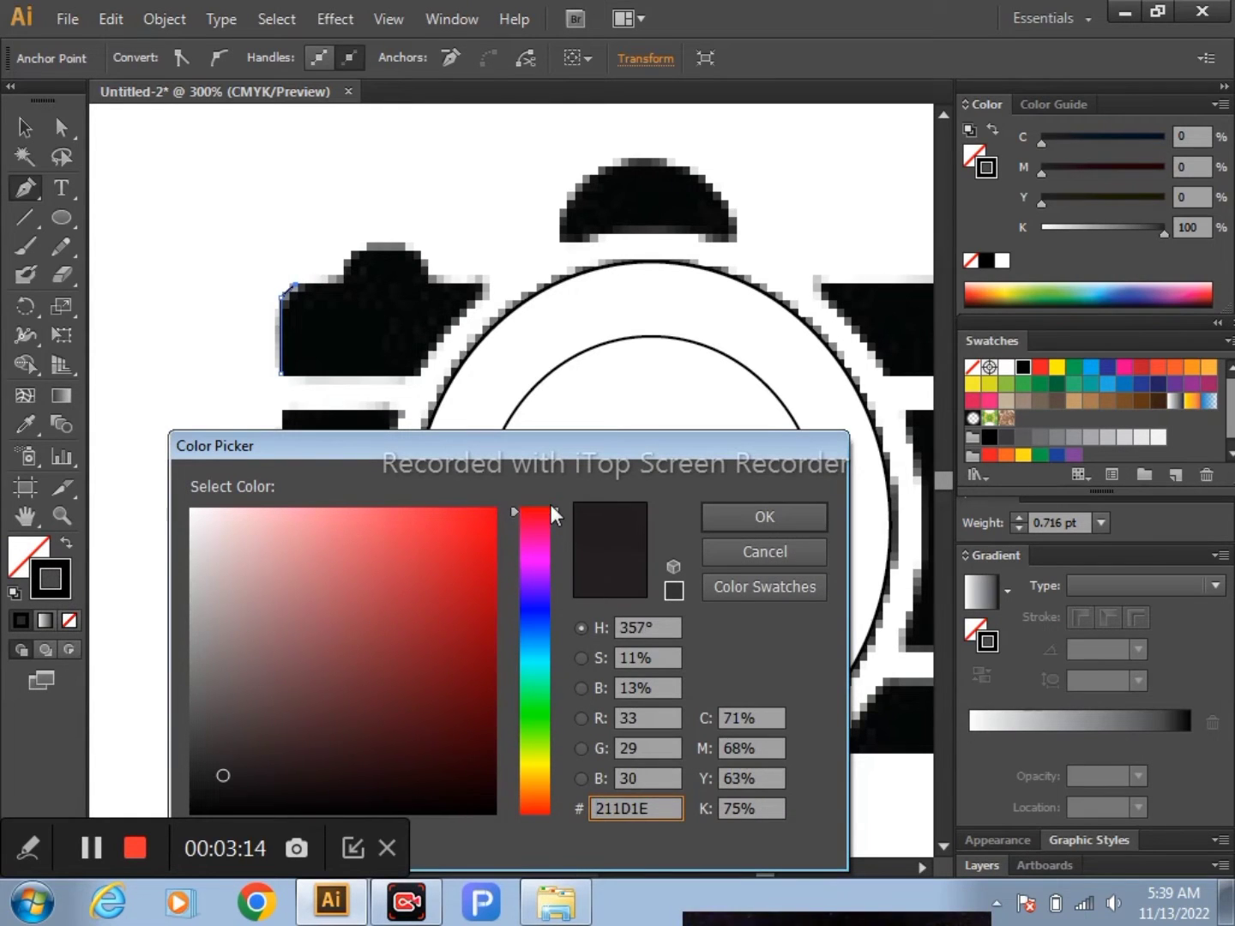
{"action": "left_click", "coordinate": [477, 665]}
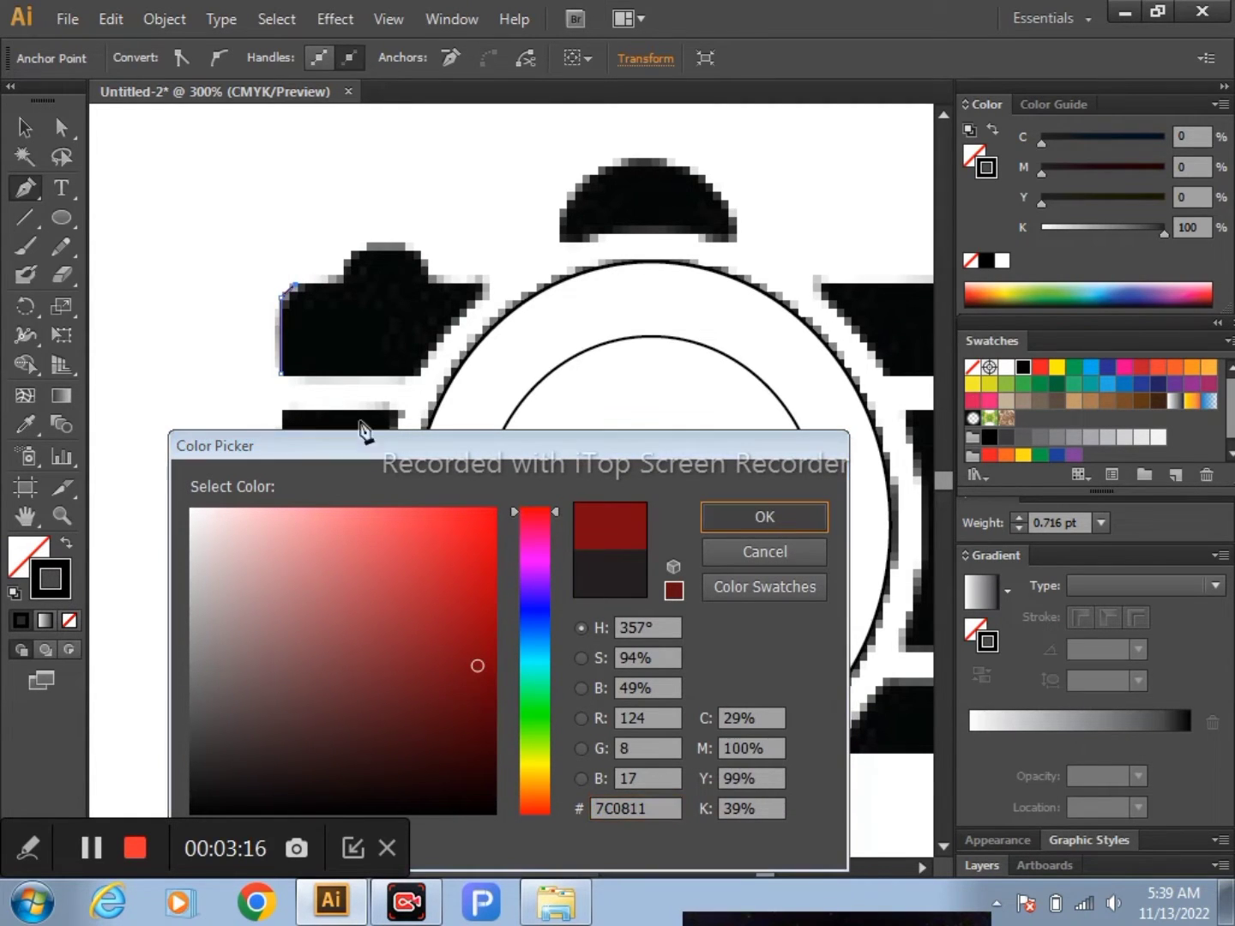
{"action": "left_click", "coordinate": [716, 516]}
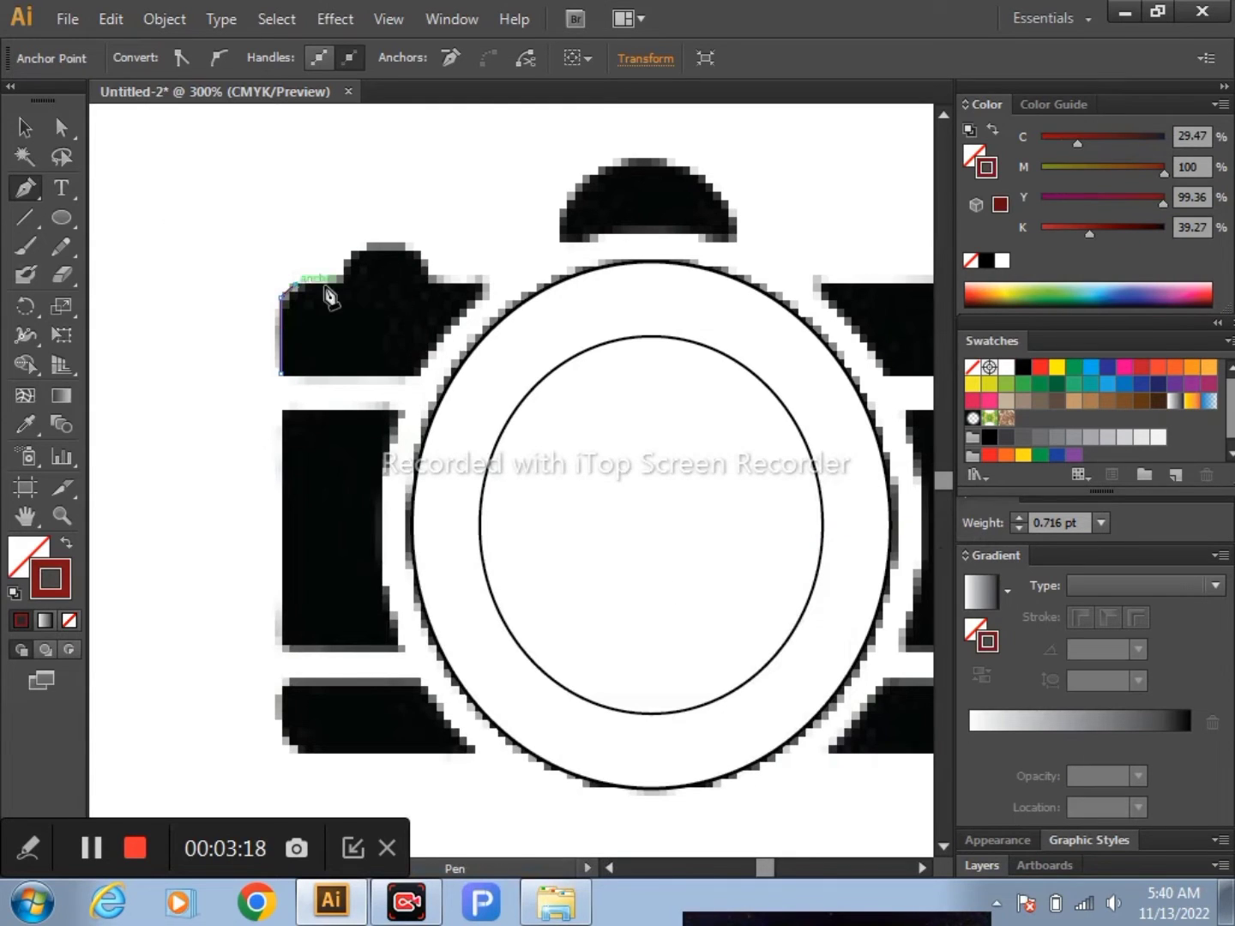
At 400% zoom, add anchors along the top edge, around the bump, to the pointed right tip
{"action": "scroll", "coordinate": [372, 284], "scroll_direction": "up", "scroll_amount": 1, "text": "alt"}
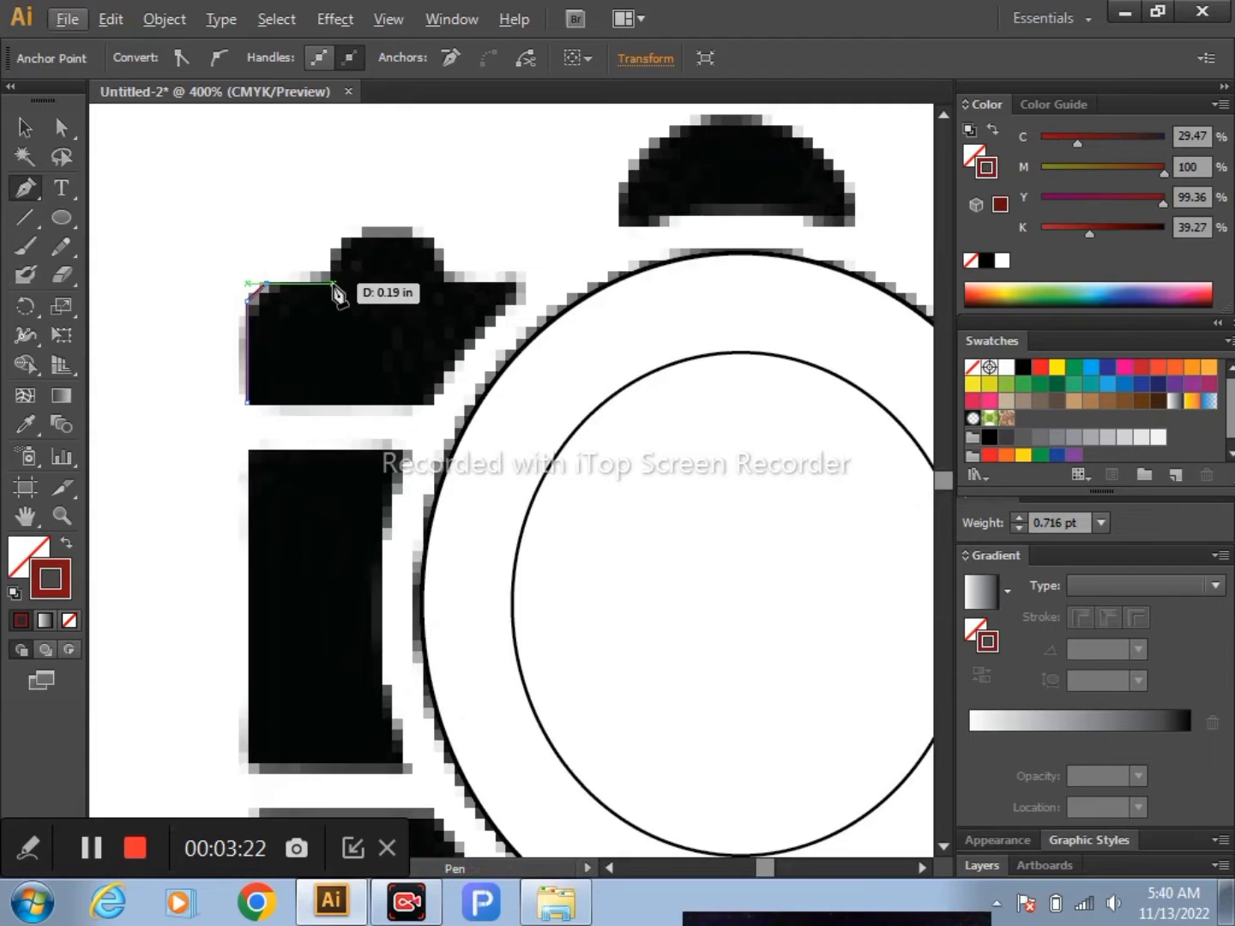
{"action": "left_click", "coordinate": [335, 284]}
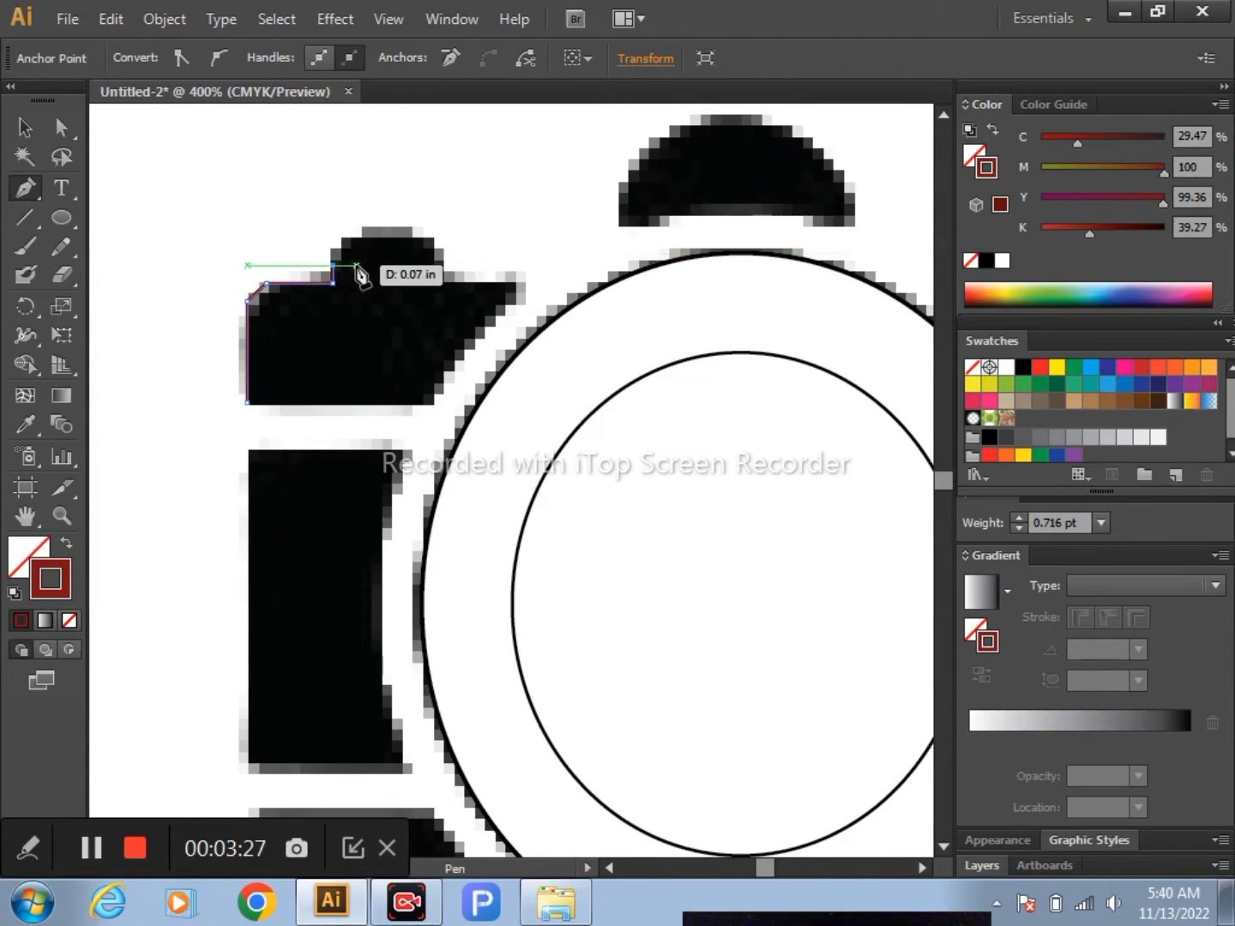
{"action": "left_click", "coordinate": [351, 266]}
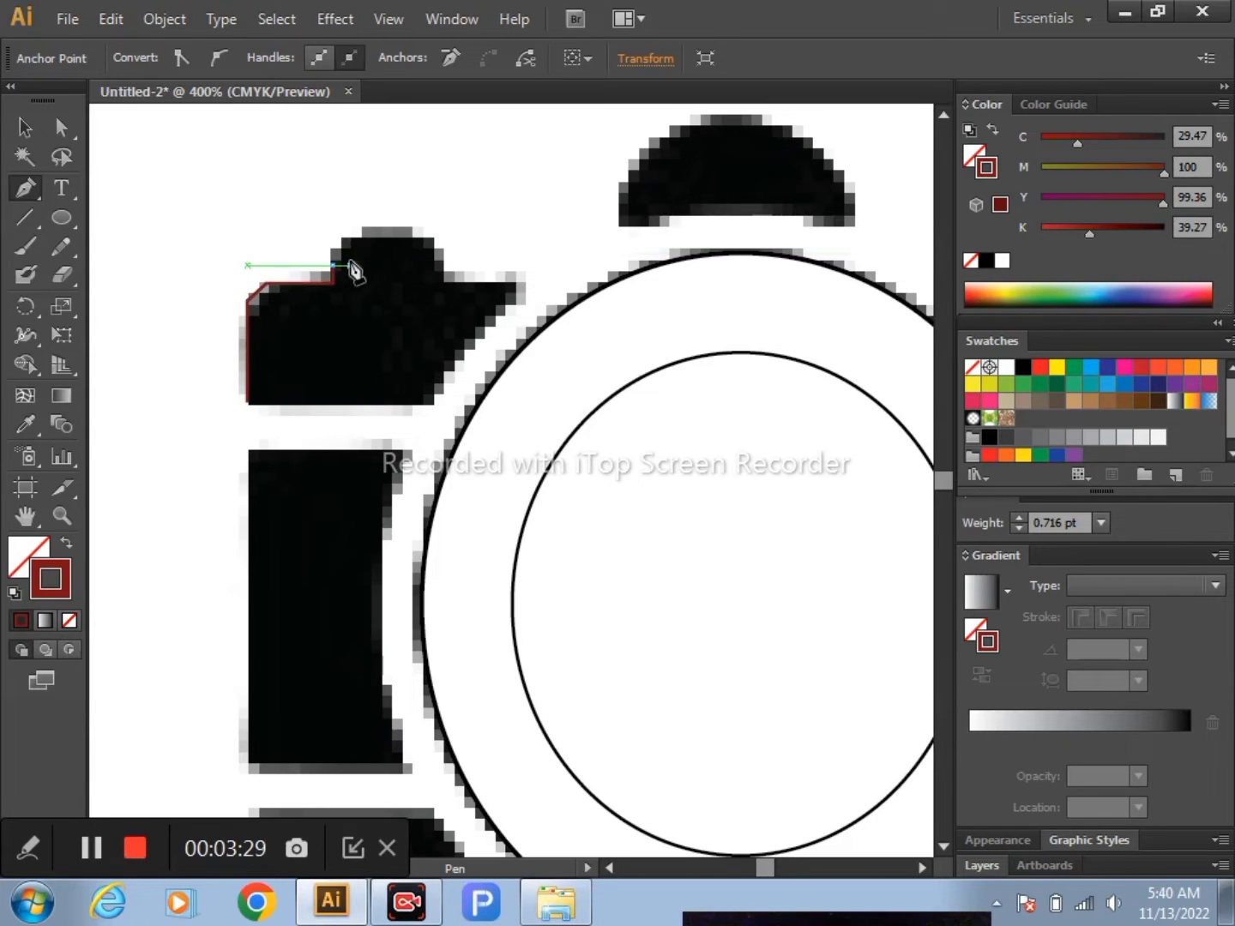
{"action": "left_click", "coordinate": [351, 239]}
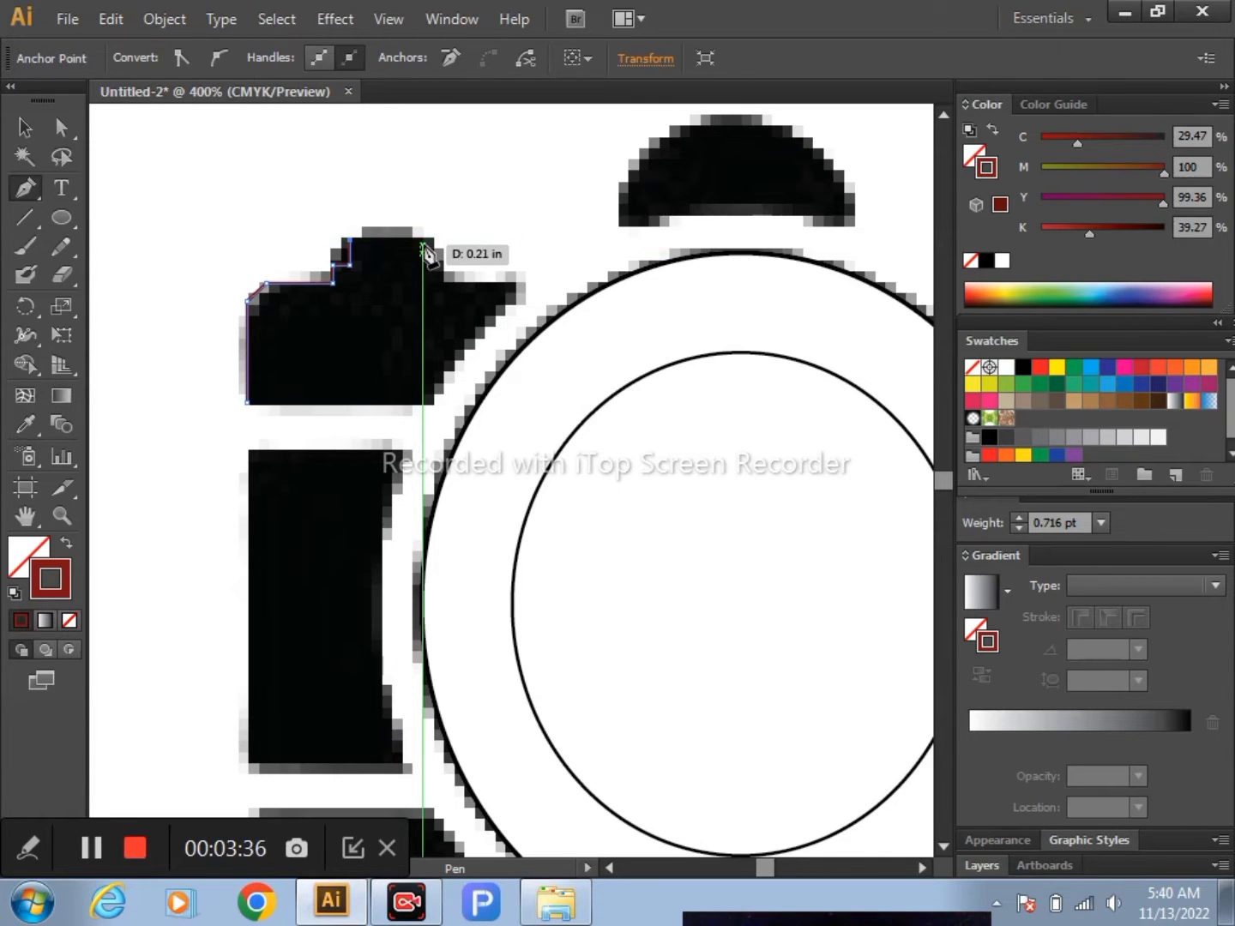
{"action": "left_click", "coordinate": [422, 240]}
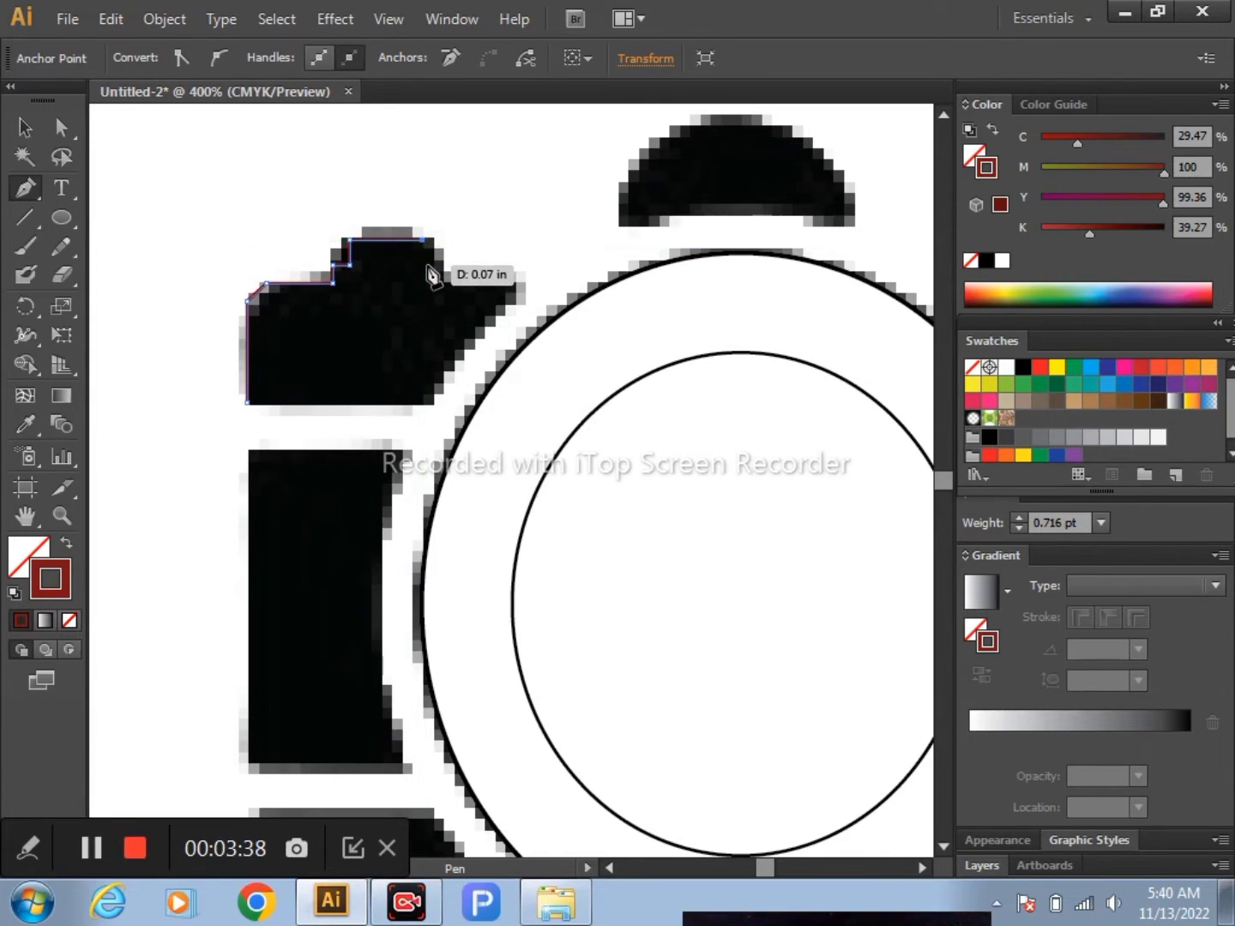
{"action": "left_click", "coordinate": [424, 266]}
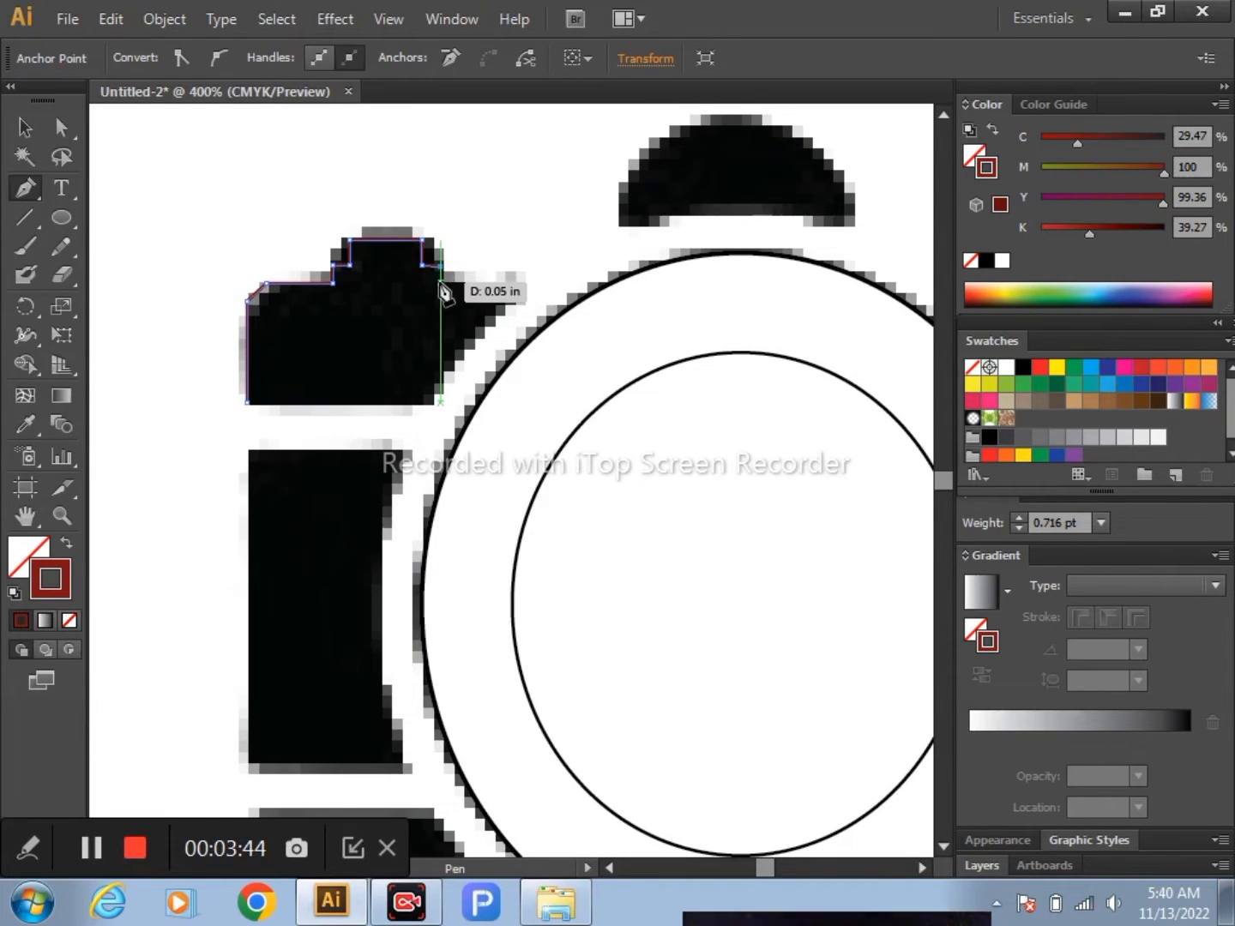
{"action": "left_click", "coordinate": [440, 284]}
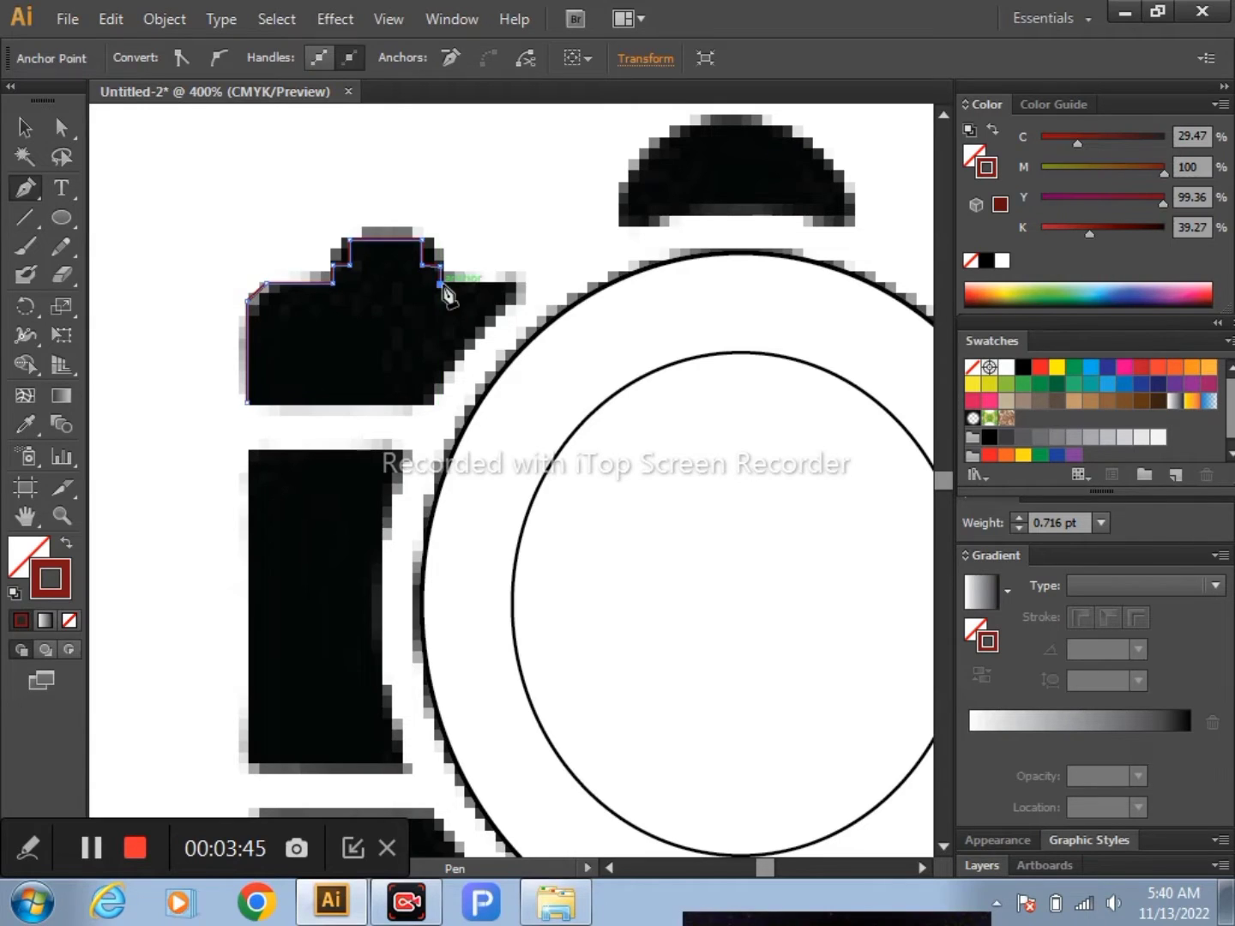
{"action": "left_click", "coordinate": [513, 283]}
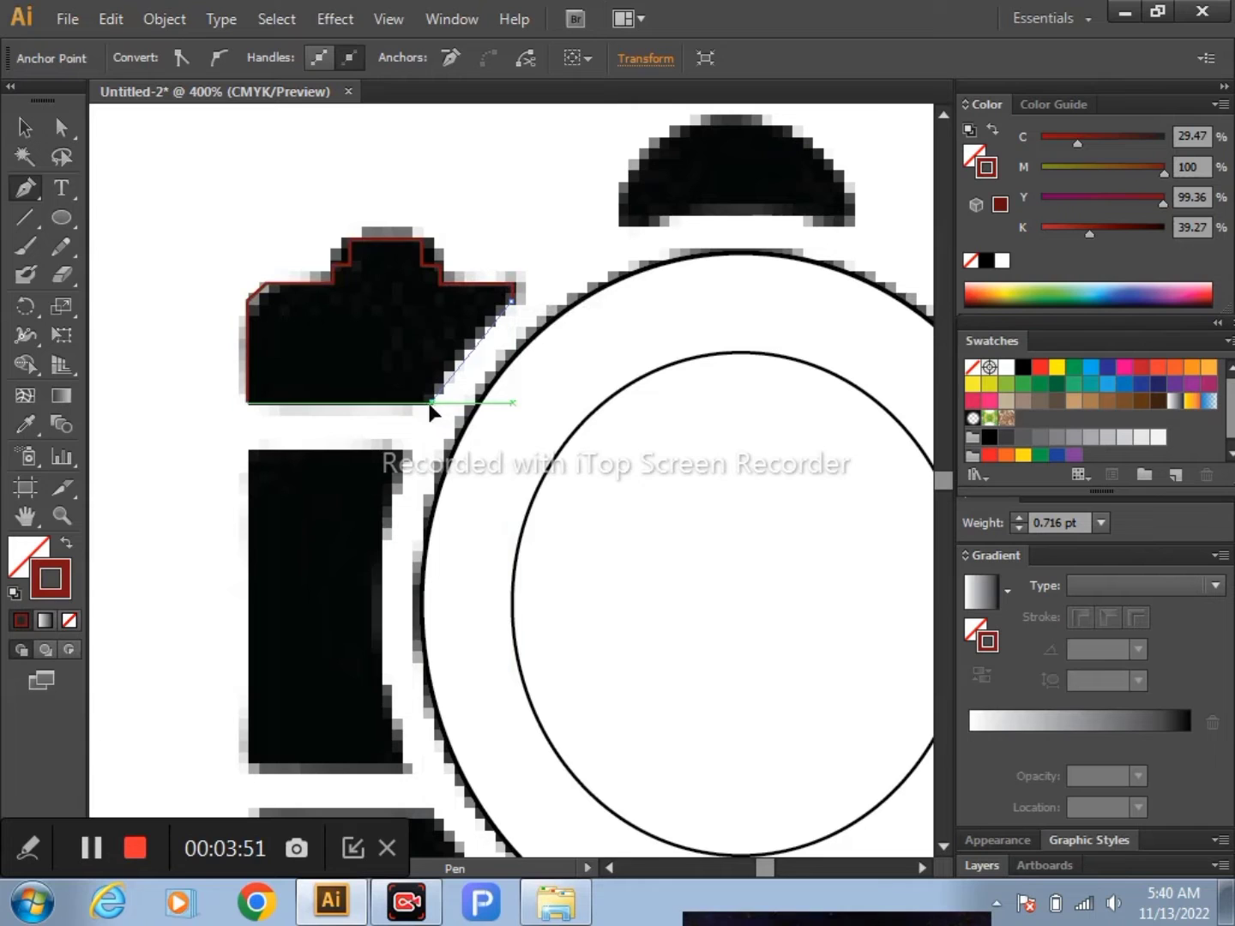
Curve the outline along the lens edge, close it, and swap to a solid dark red fill
{"action": "mouse_move", "coordinate": [430, 400]}
{"action": "left_mouse_down"}
{"action": "mouse_move", "coordinate": [436, 439]}
{"action": "mouse_move", "coordinate": [423, 457]}
{"action": "left_mouse_up"}
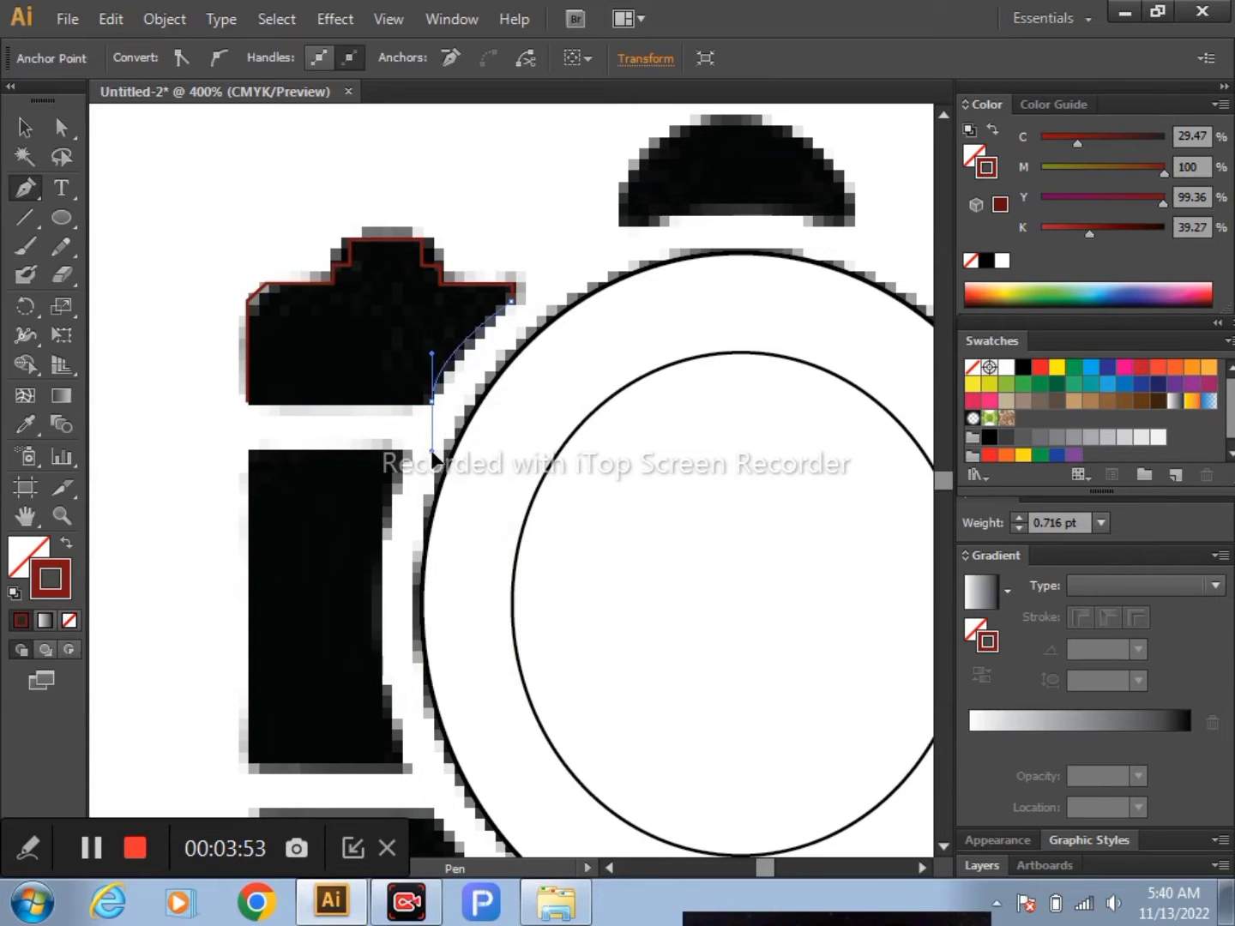
{"action": "left_click_drag", "start_coordinate": [421, 455], "coordinate": [424, 456]}
{"action": "left_click", "coordinate": [431, 401]}
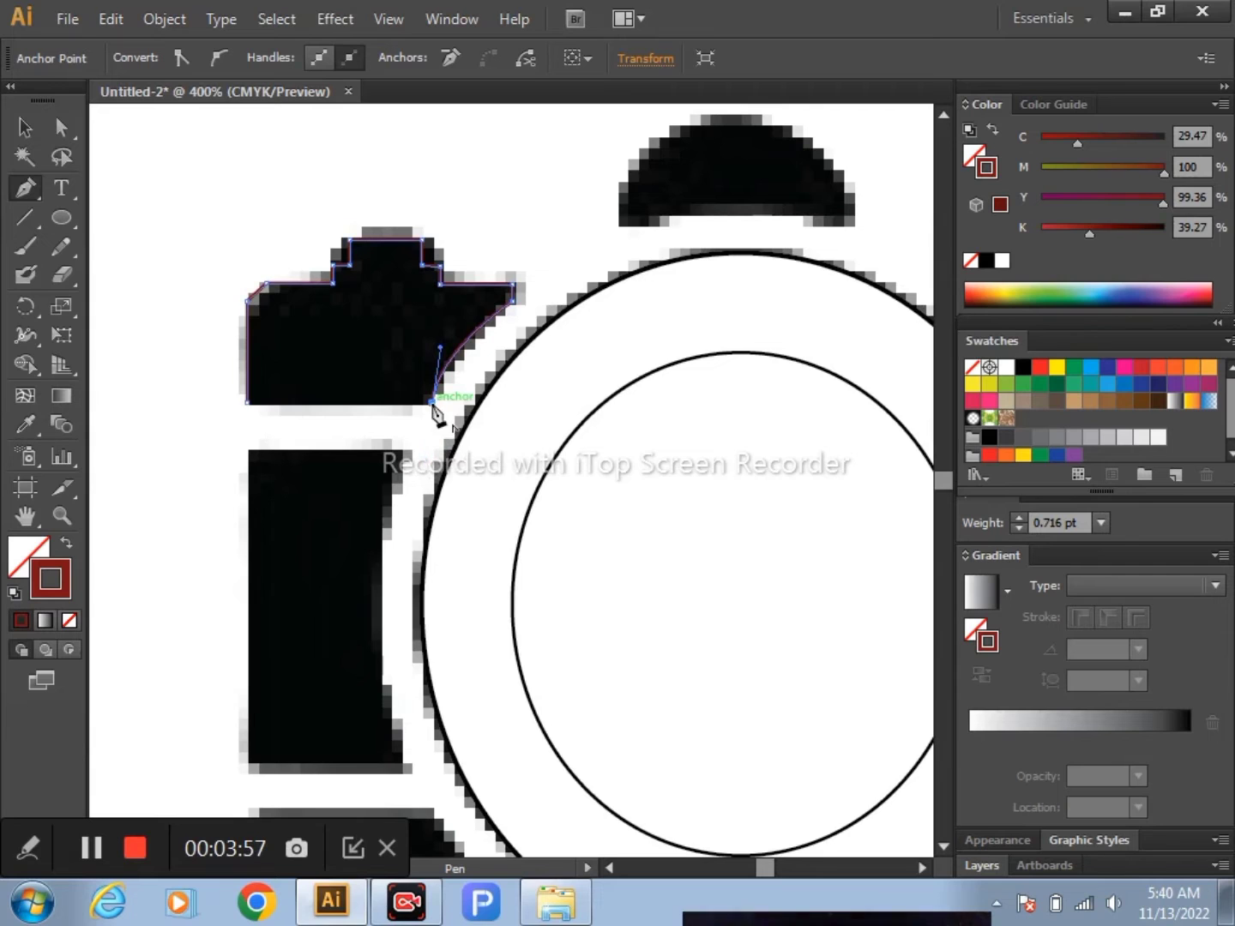
{"action": "left_click", "coordinate": [248, 402]}
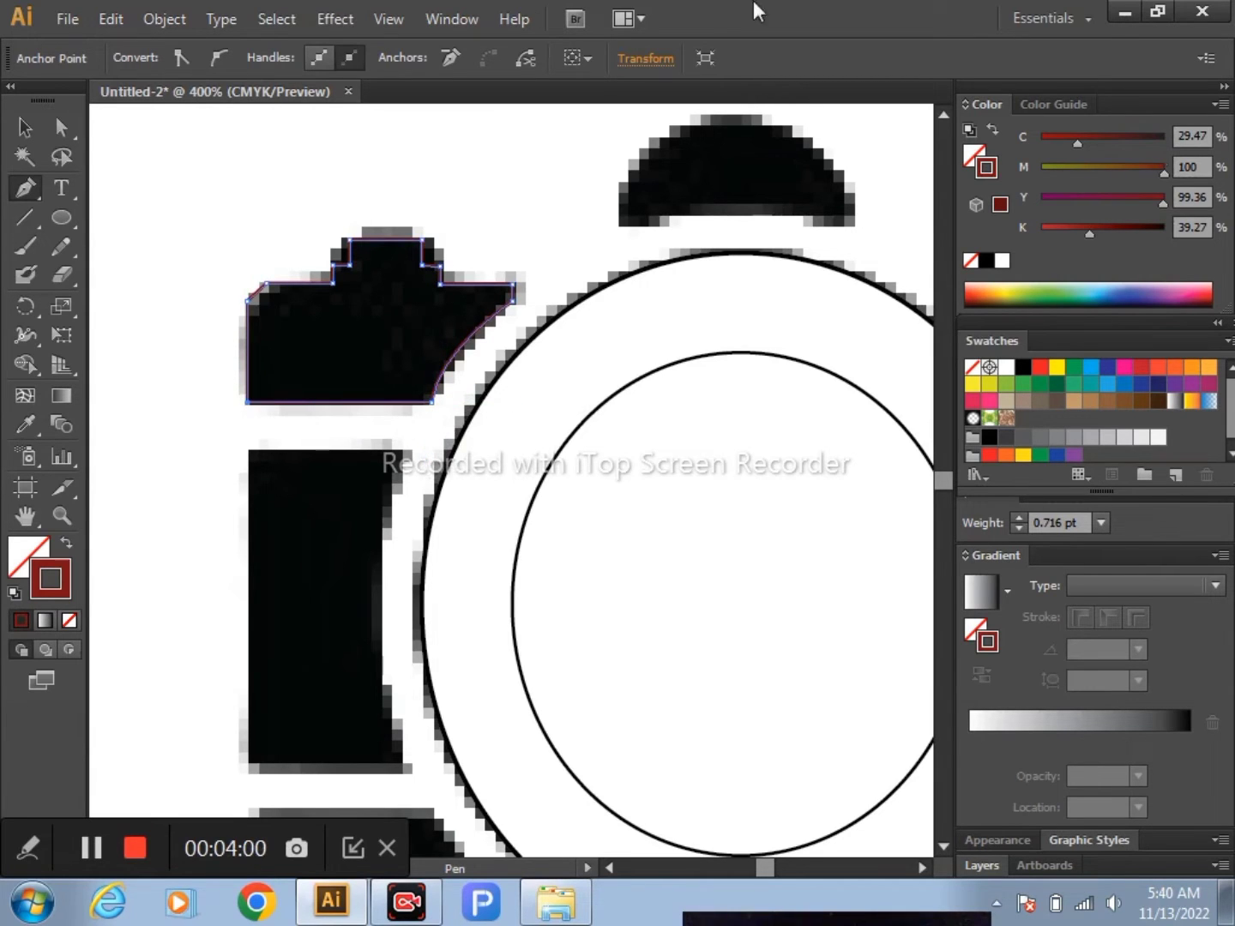
{"action": "left_click", "coordinate": [67, 547]}
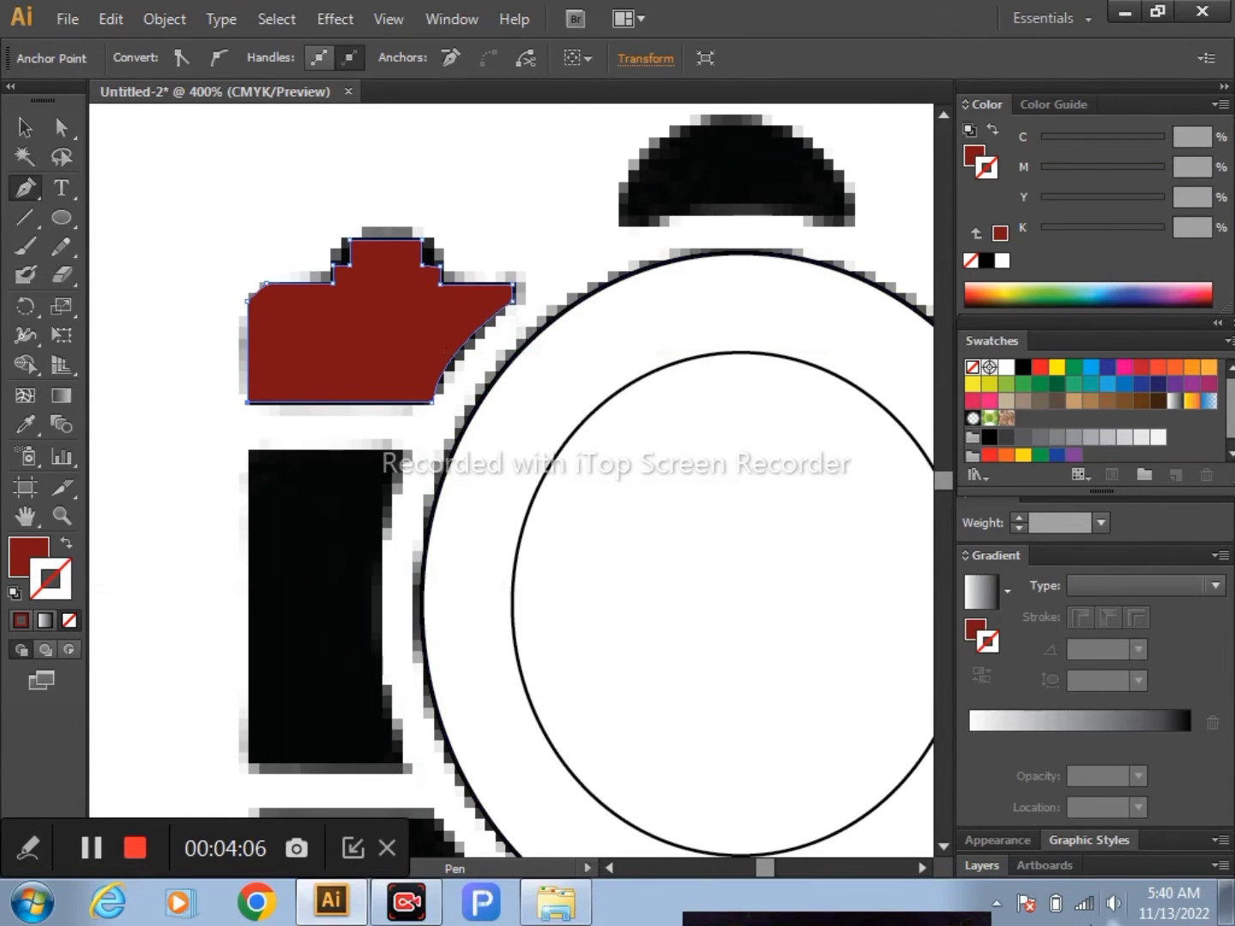
{"action": "left_click", "coordinate": [944, 846]}
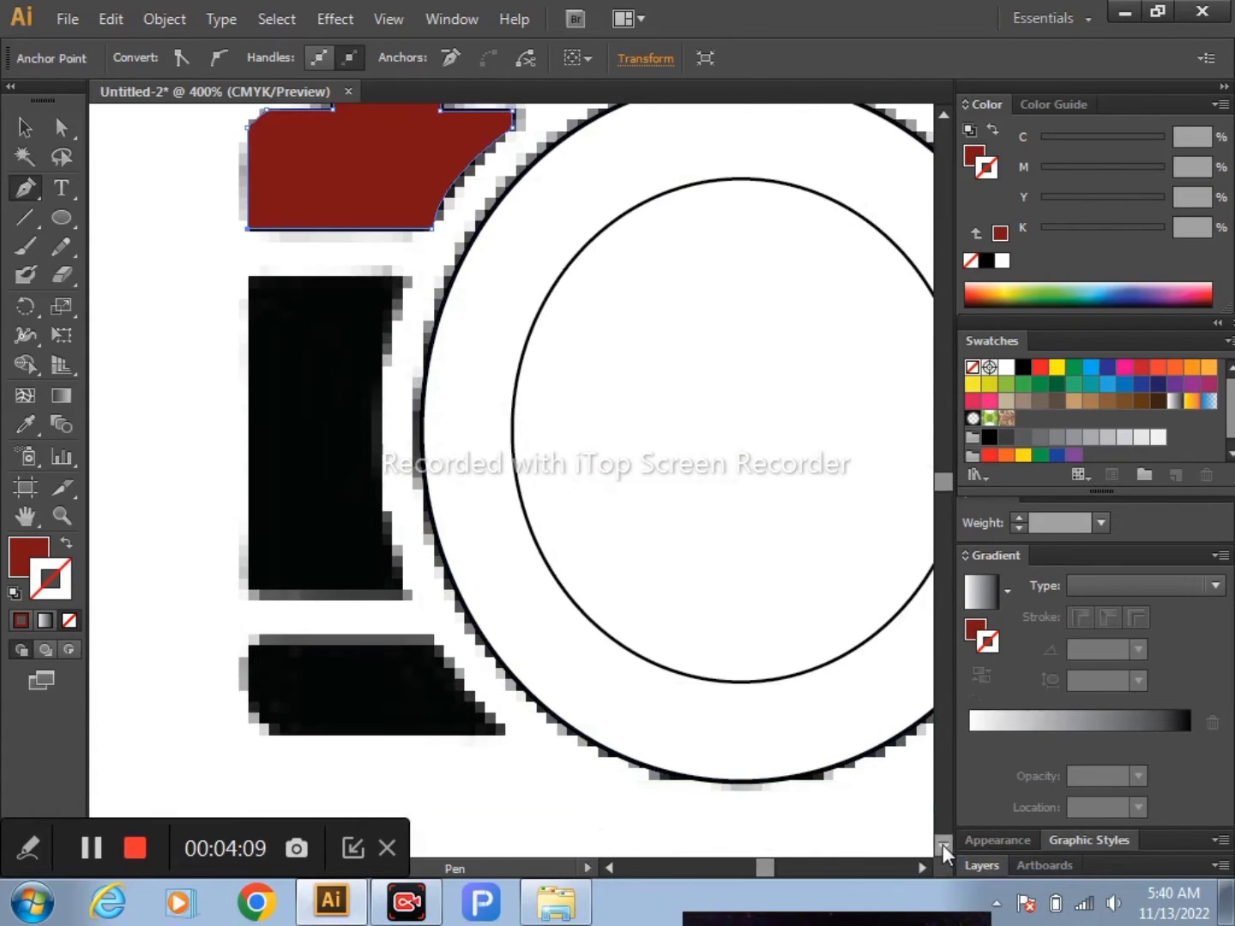
Pen-trace the middle piece's top-left, bottom-left and bottom-right corners with a red stroke, no fill
{"action": "left_click", "coordinate": [247, 277]}
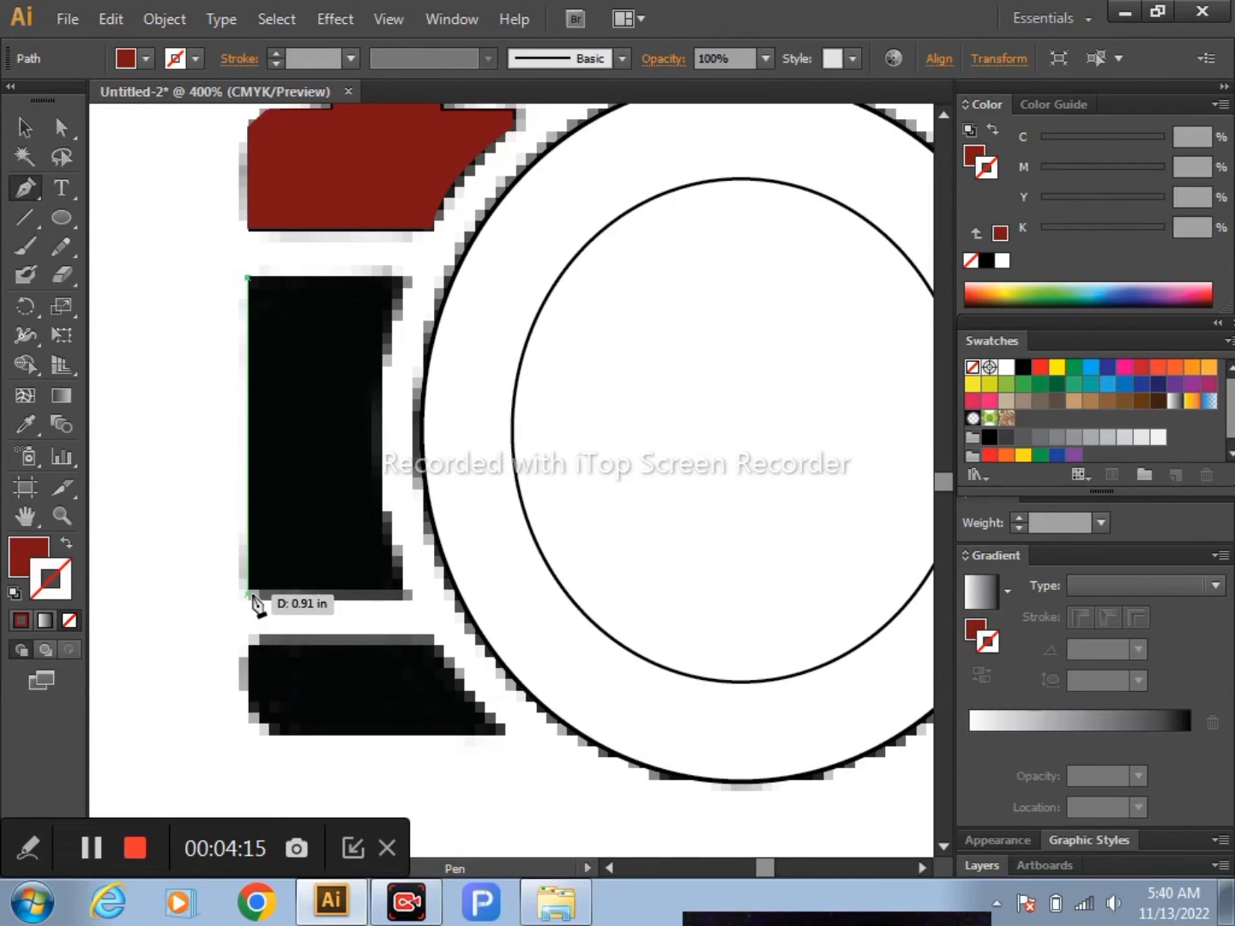
{"action": "left_click", "coordinate": [250, 597]}
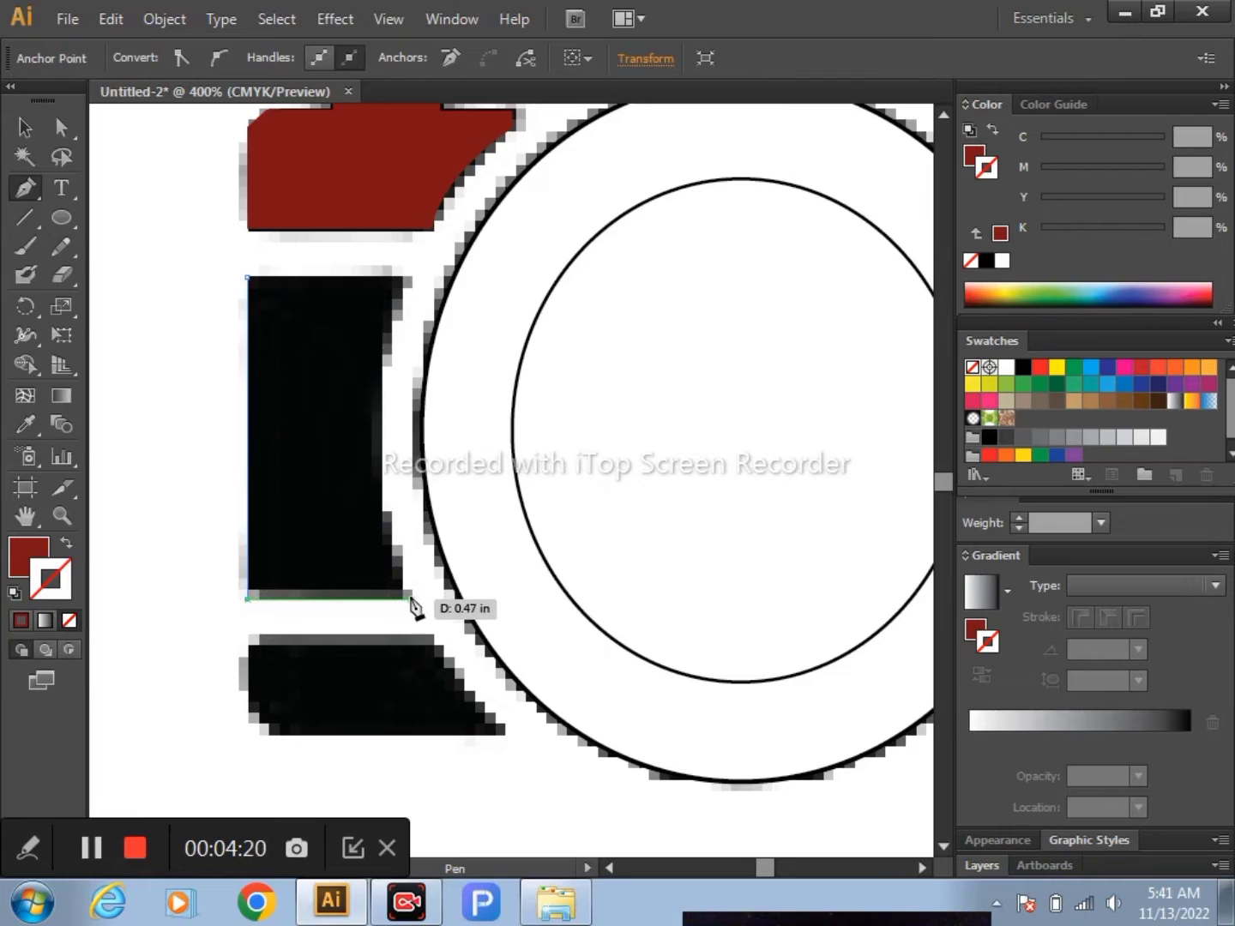
{"action": "left_click", "coordinate": [409, 598]}
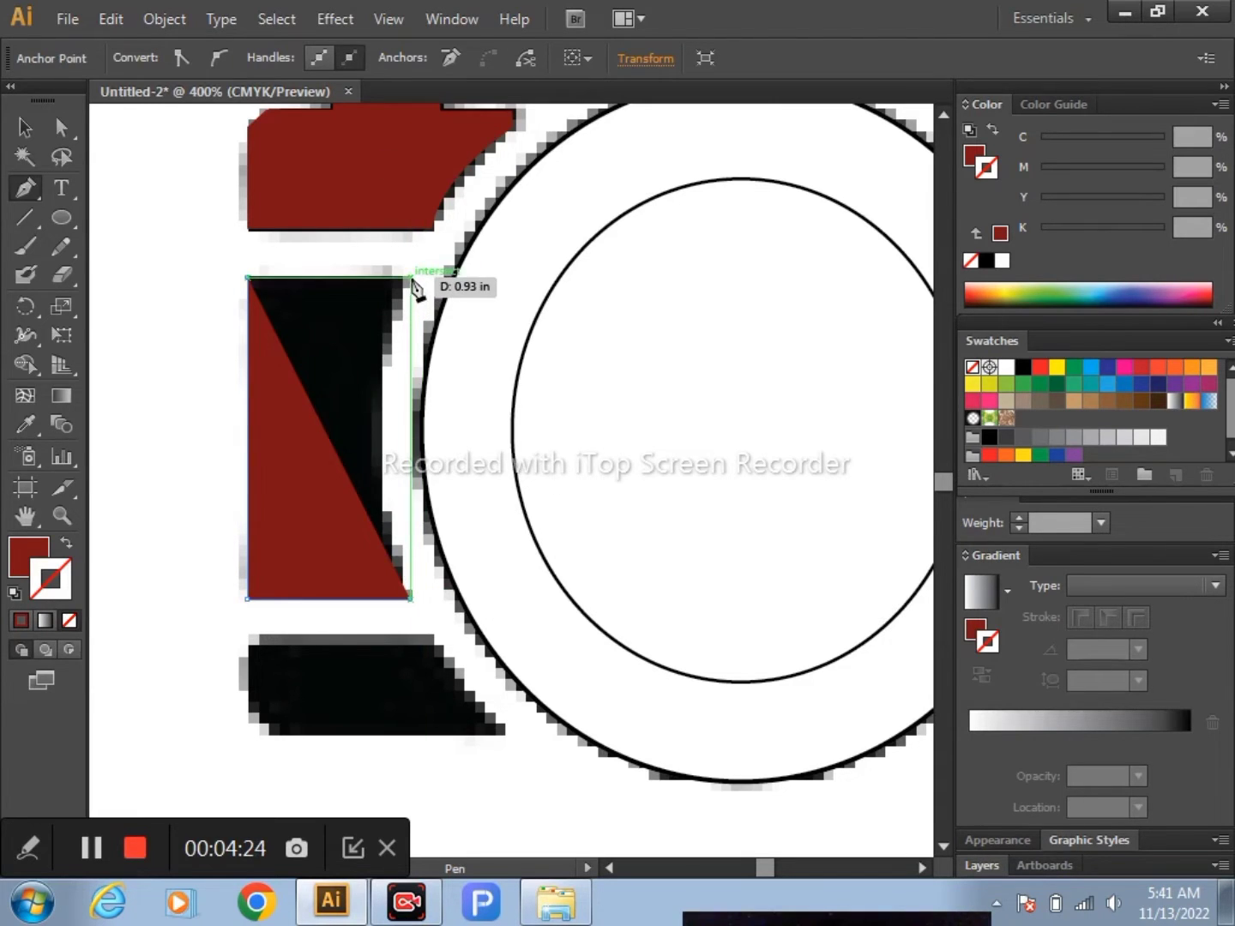
{"action": "left_click", "coordinate": [66, 544]}
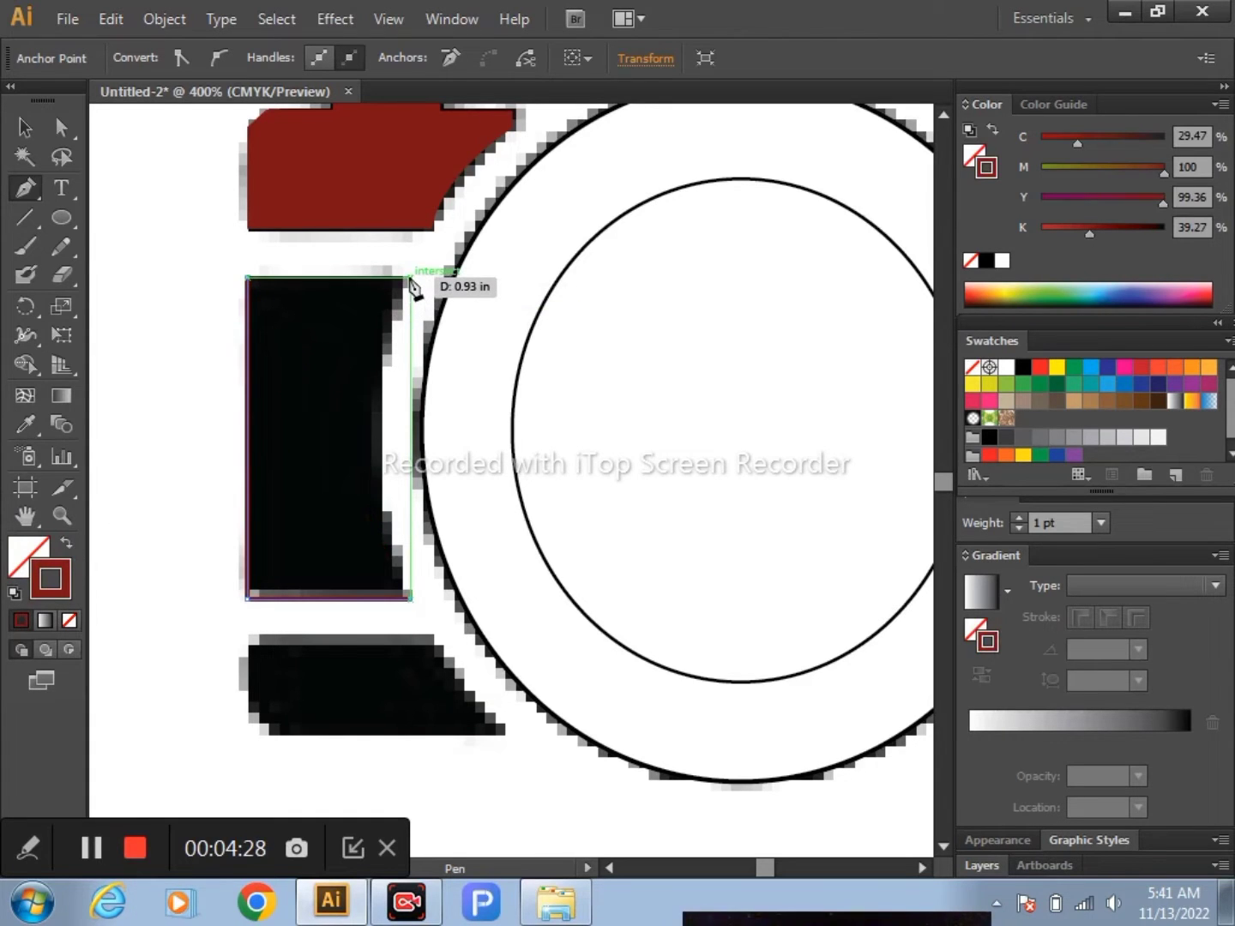
Curve the middle piece's right edge along the lens, redoing it once, and close the outline
{"action": "left_click_drag", "start_coordinate": [410, 281], "coordinate": [479, 126]}
{"action": "scroll", "coordinate": [473, 151], "scroll_direction": "up", "scroll_amount": 5}
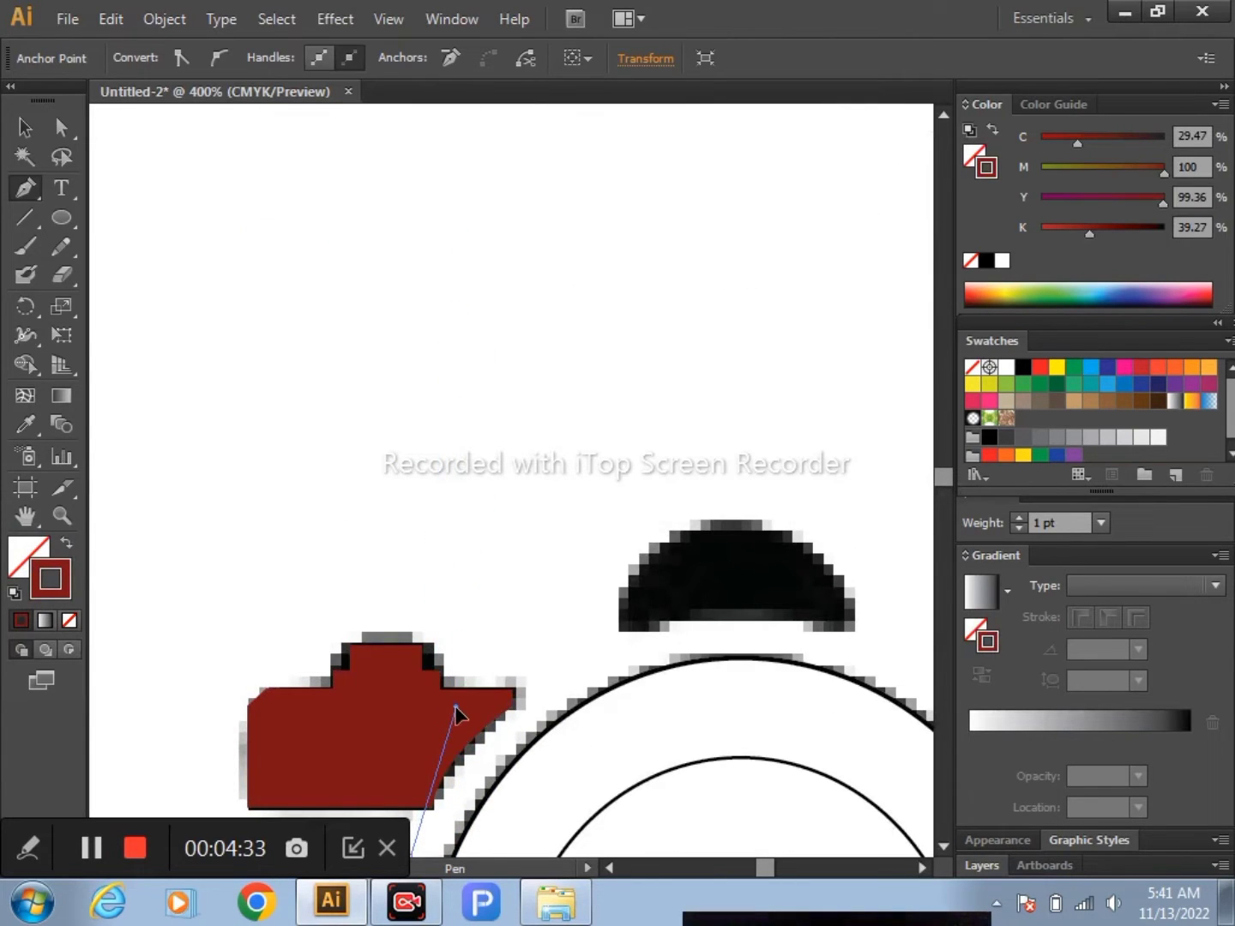
{"action": "left_click", "coordinate": [943, 843]}
{"action": "left_click", "coordinate": [944, 844]}
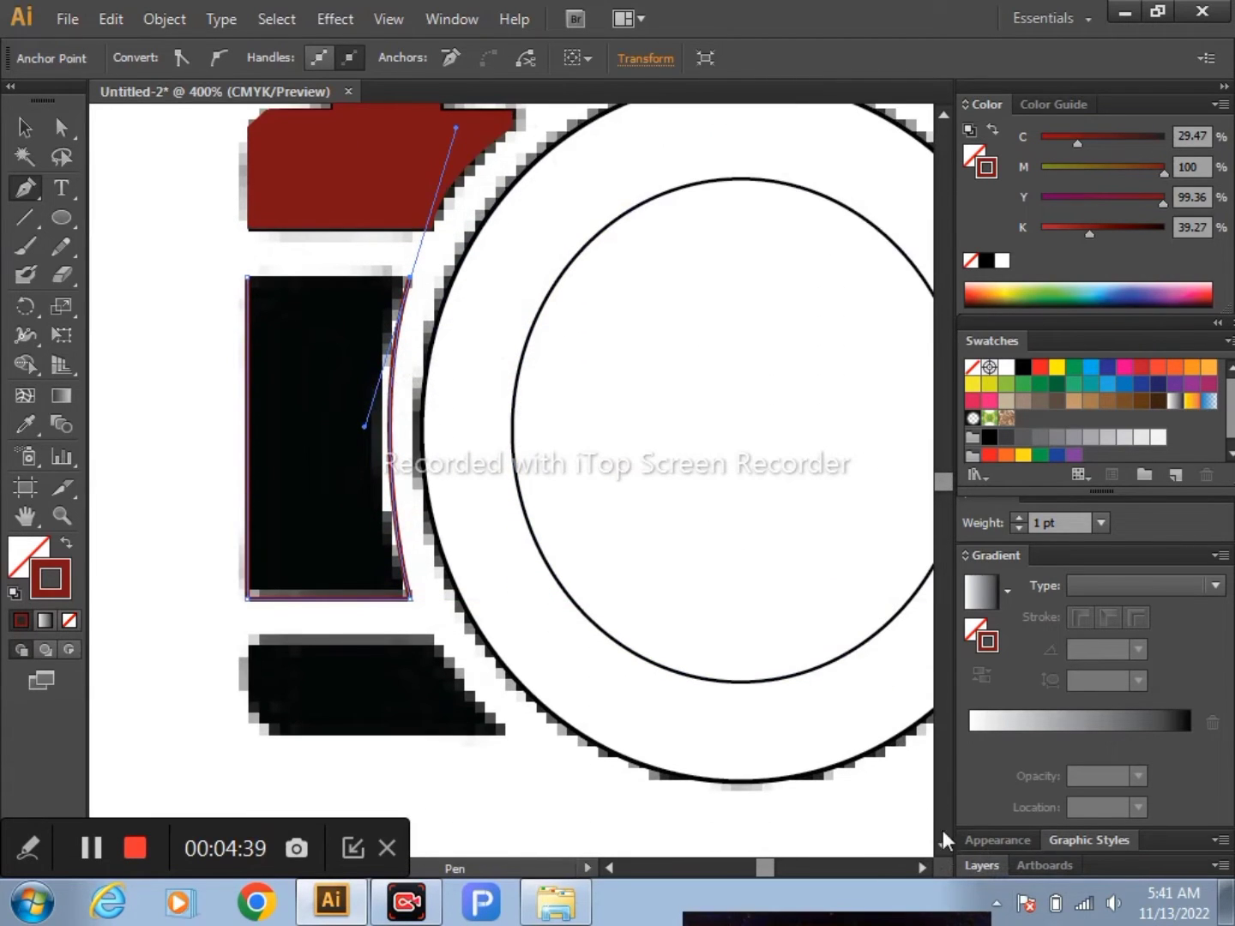
{"action": "key", "text": "ctrl"}
{"action": "key", "text": "ctrl+z"}
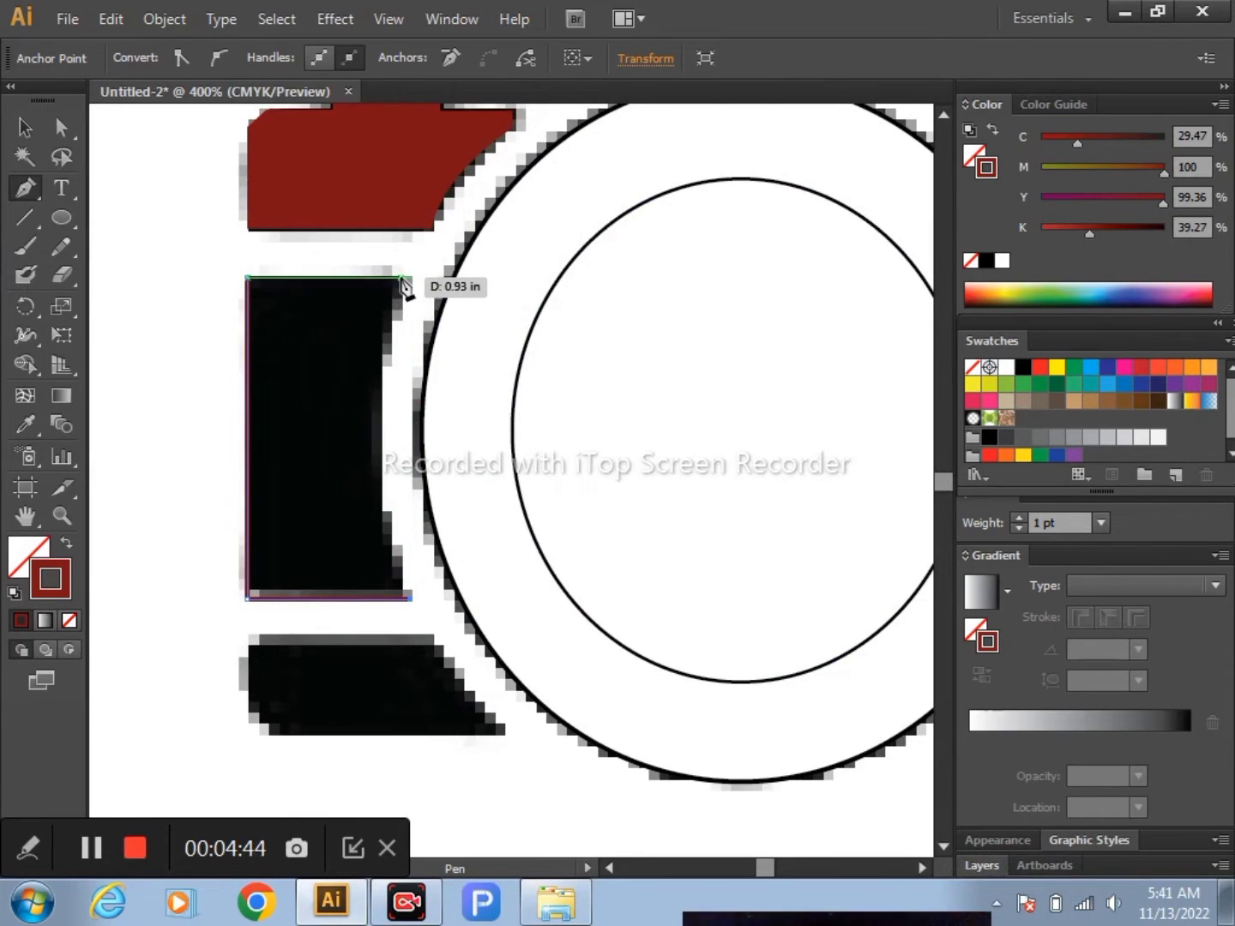
{"action": "mouse_move", "coordinate": [401, 276]}
{"action": "left_mouse_down"}
{"action": "mouse_move", "coordinate": [447, 279]}
{"action": "mouse_move", "coordinate": [467, 183]}
{"action": "left_mouse_up"}
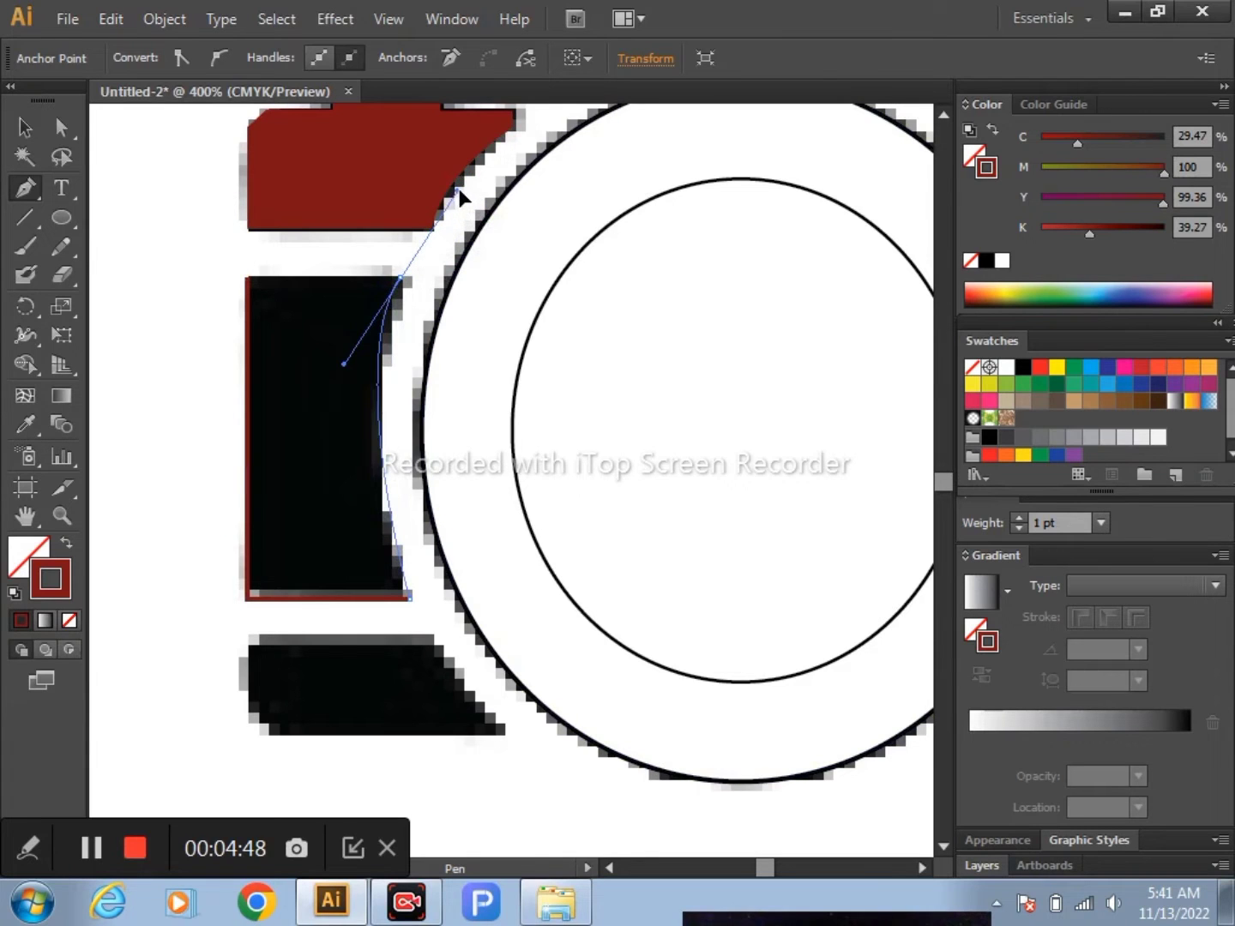
{"action": "left_click_drag", "start_coordinate": [467, 182], "coordinate": [468, 184]}
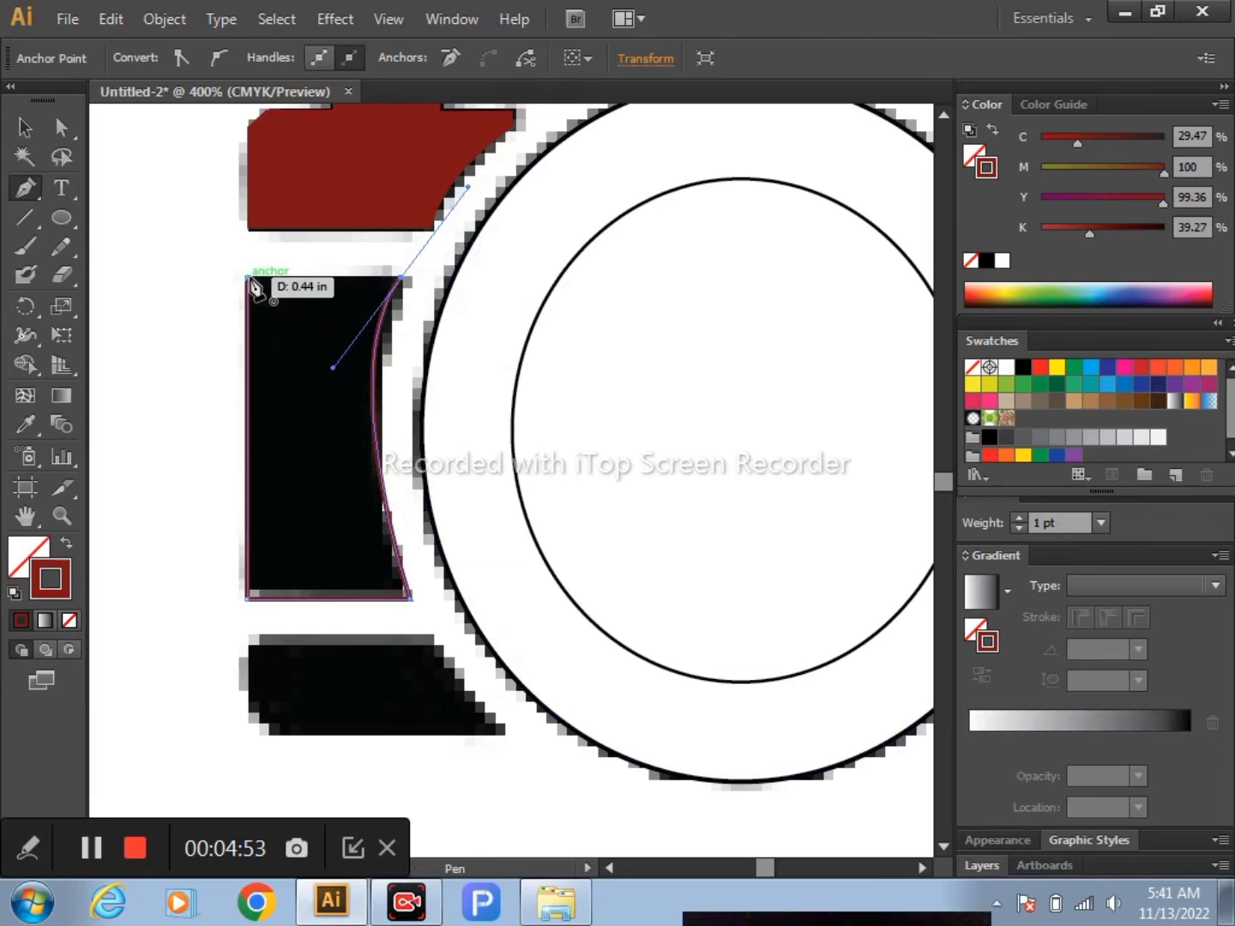
{"action": "left_click_drag", "start_coordinate": [252, 286], "coordinate": [253, 283]}
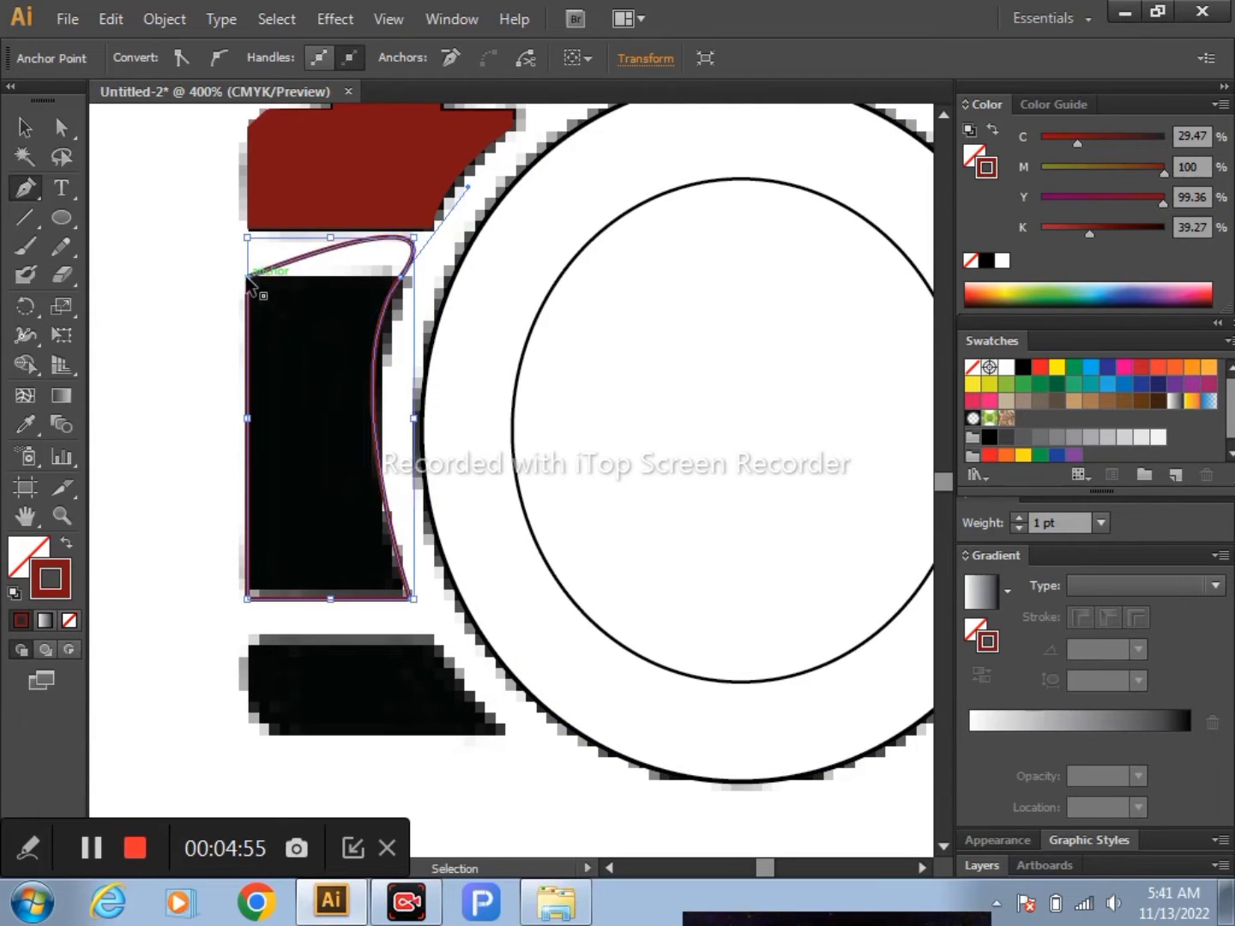
{"action": "left_click_drag", "start_coordinate": [375, 296], "coordinate": [406, 284]}
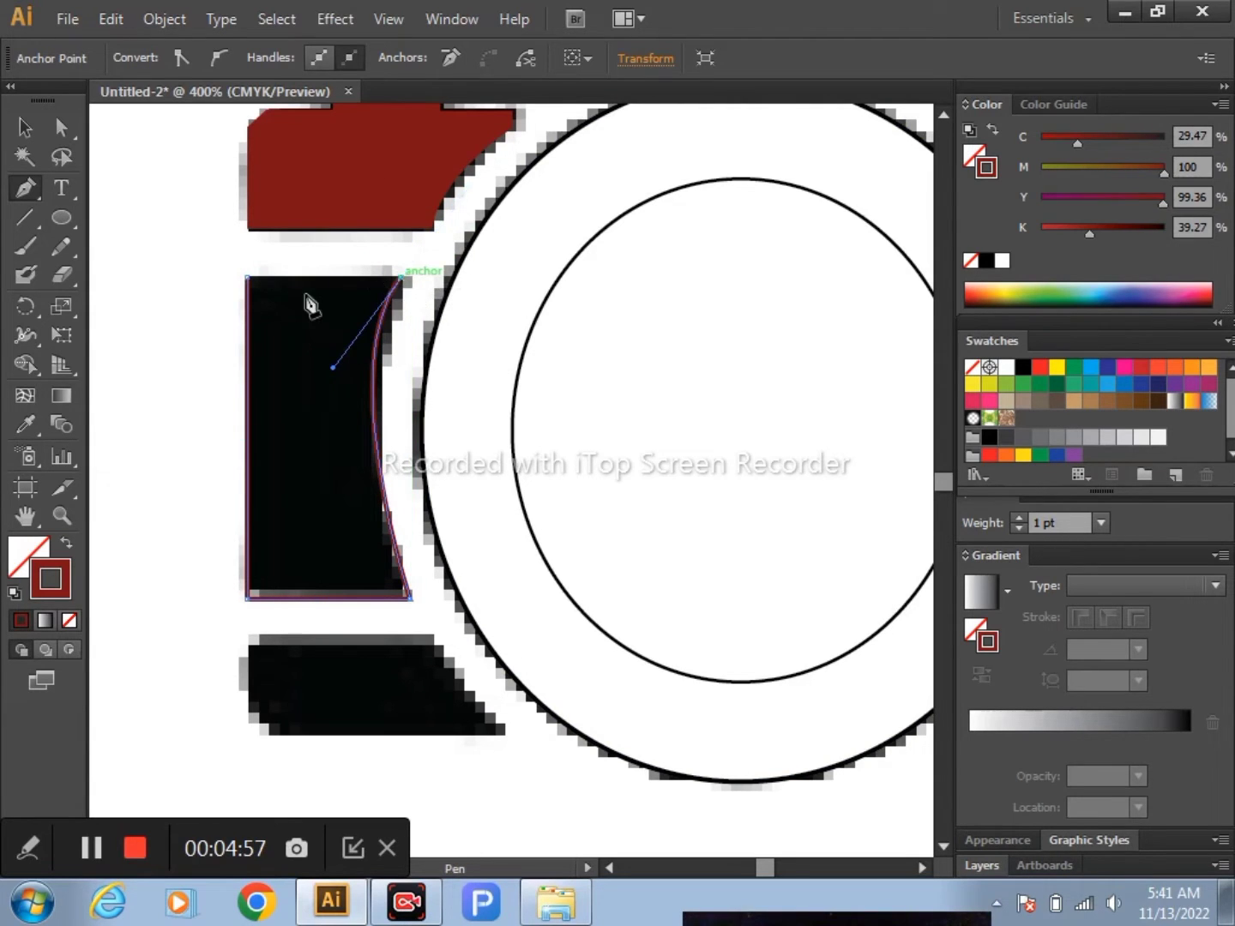
{"action": "left_click", "coordinate": [252, 288]}
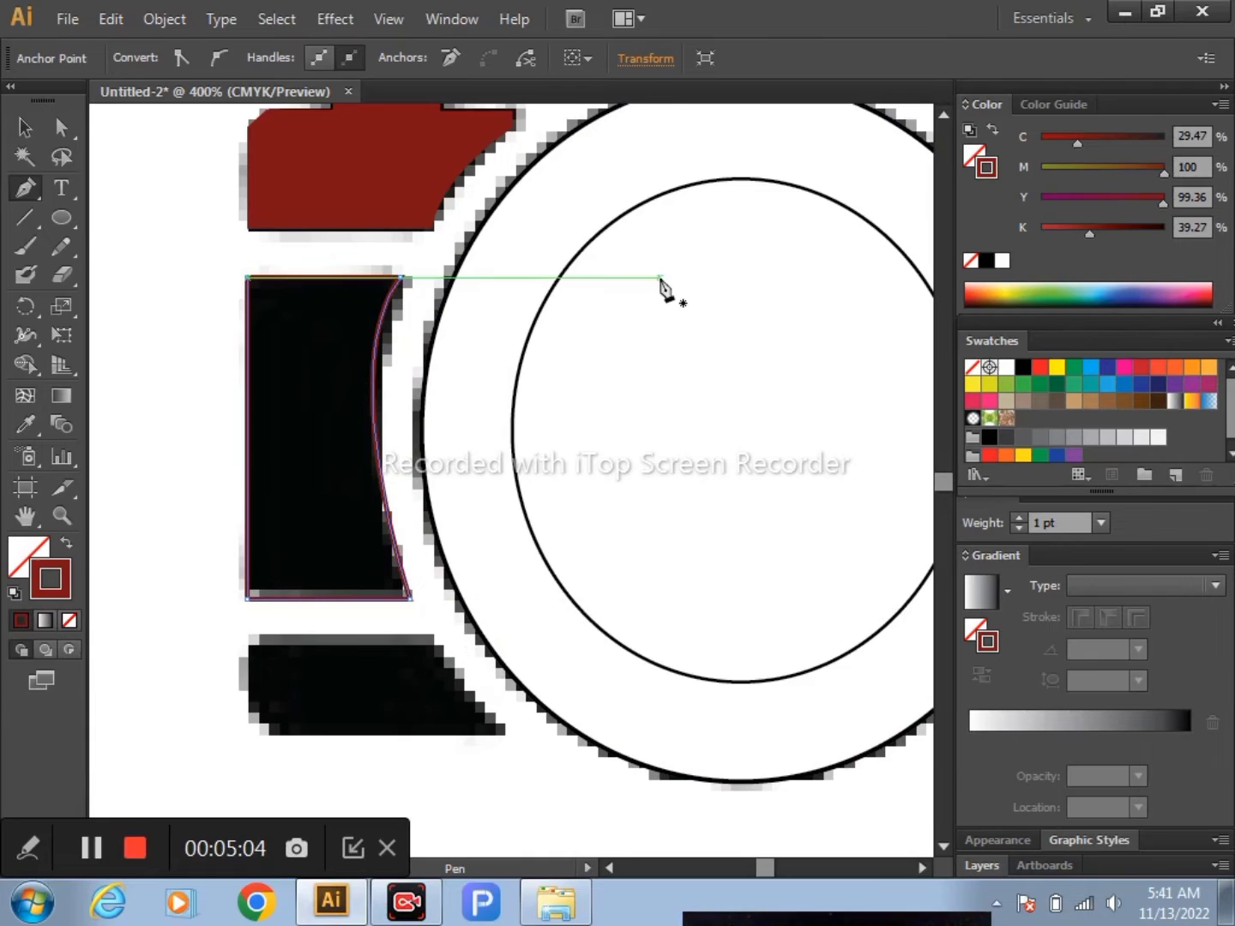
Adjust the curved edge's handles with Direct Selection, then delete that segment
{"action": "left_click", "coordinate": [61, 127]}
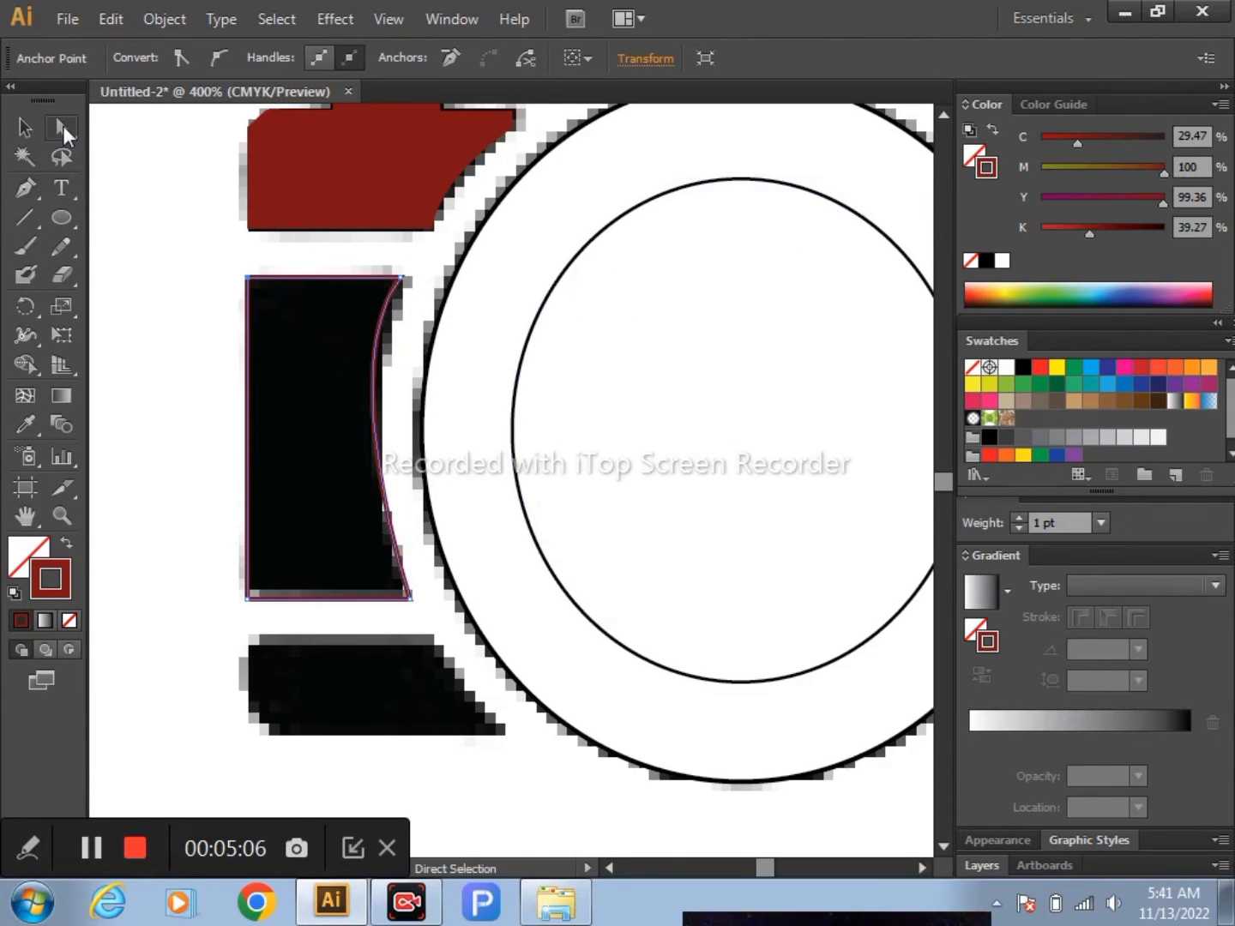
{"action": "left_click", "coordinate": [402, 278]}
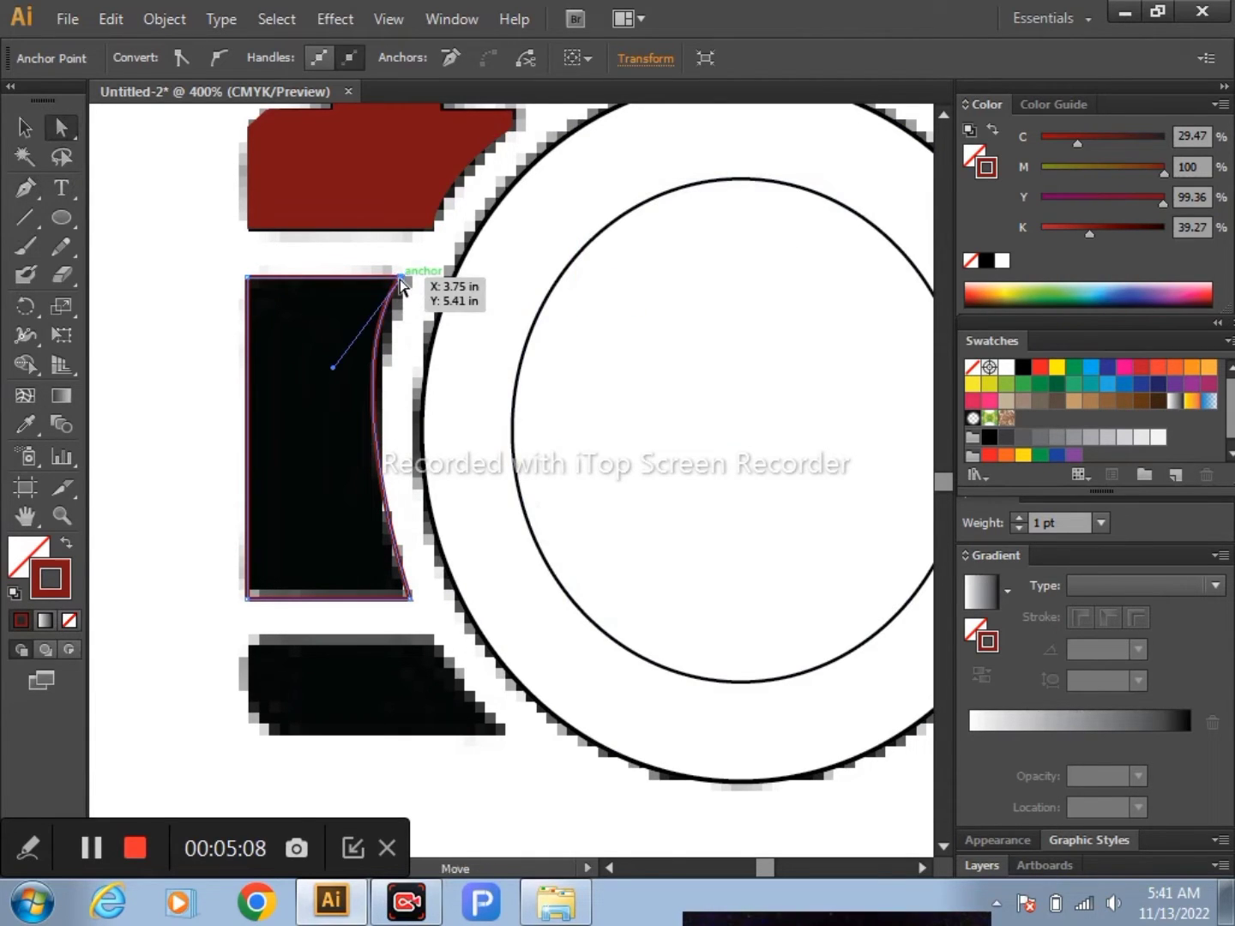
{"action": "mouse_move", "coordinate": [333, 367]}
{"action": "left_mouse_down"}
{"action": "mouse_move", "coordinate": [335, 477]}
{"action": "mouse_move", "coordinate": [351, 478]}
{"action": "left_mouse_up"}
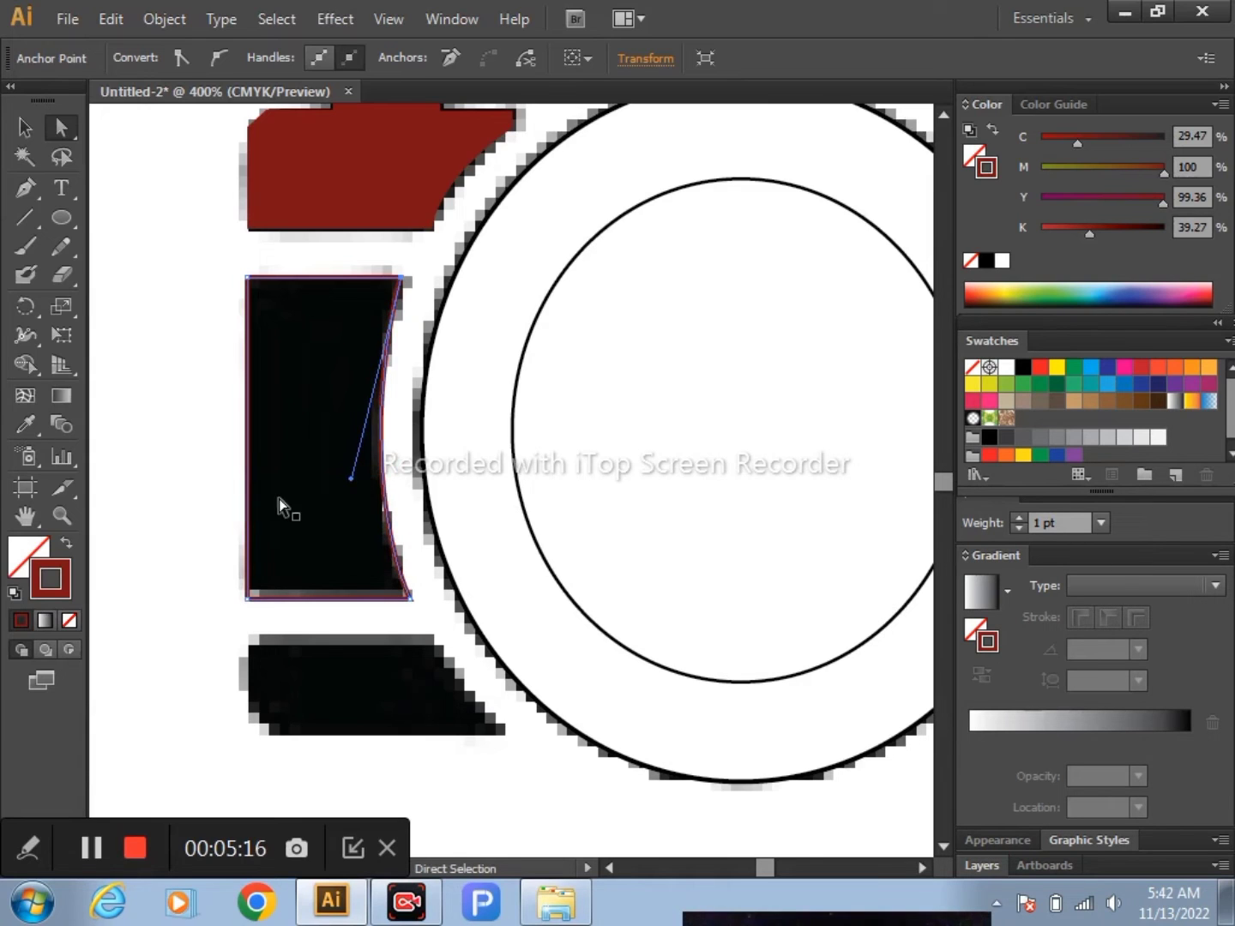
{"action": "left_click", "coordinate": [170, 498]}
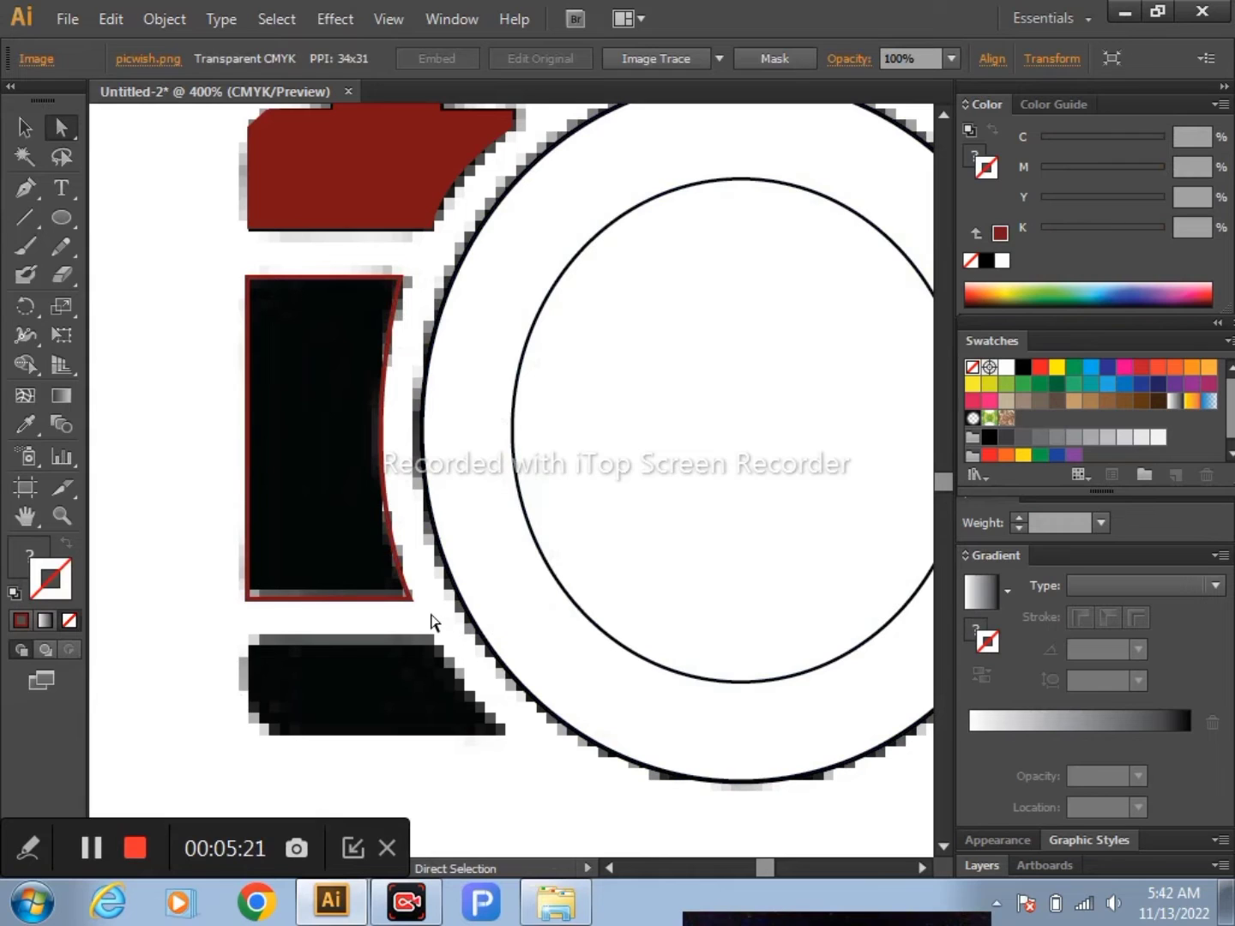
{"action": "key", "text": "ctrl+z"}
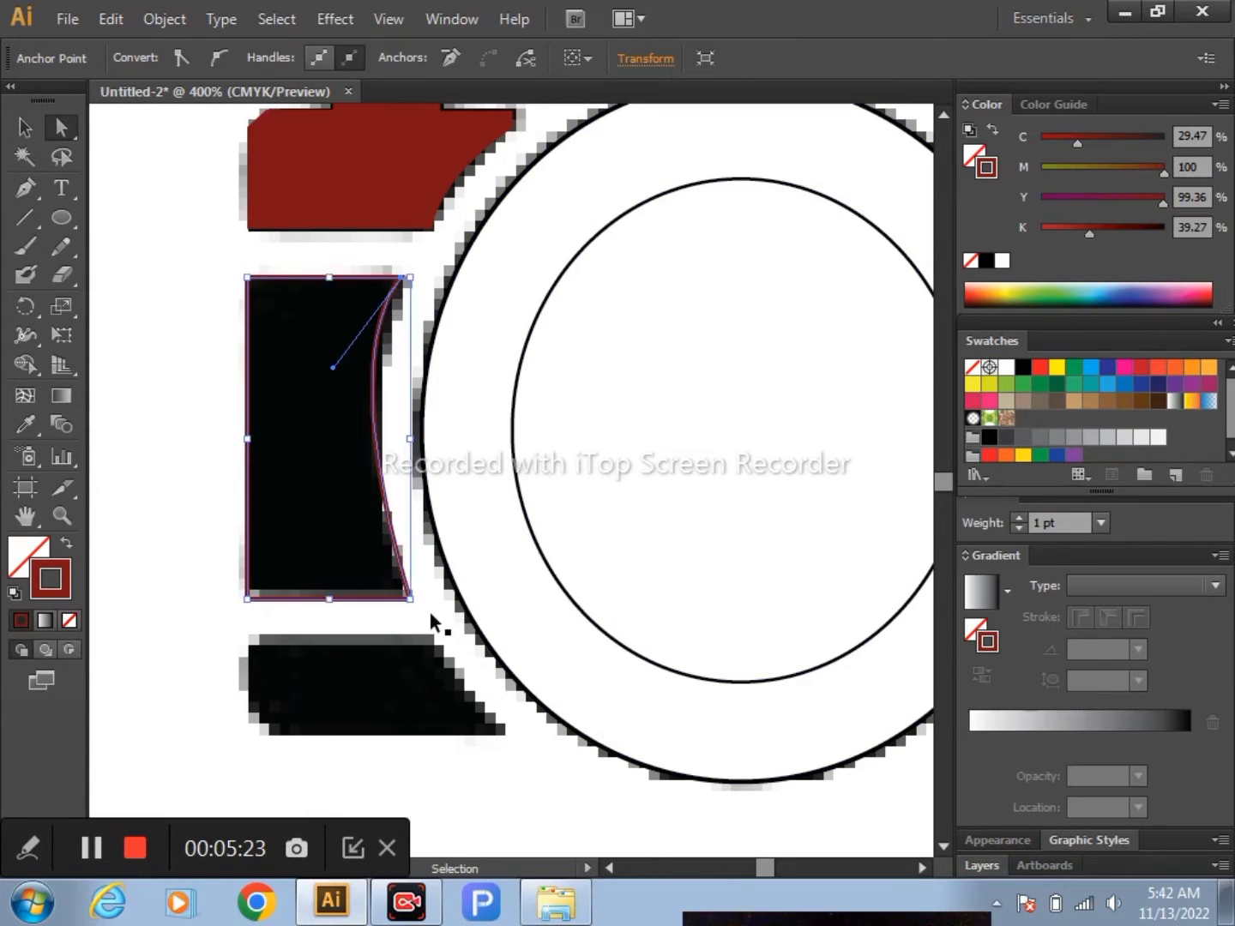
{"action": "key", "text": "ctrl+z"}
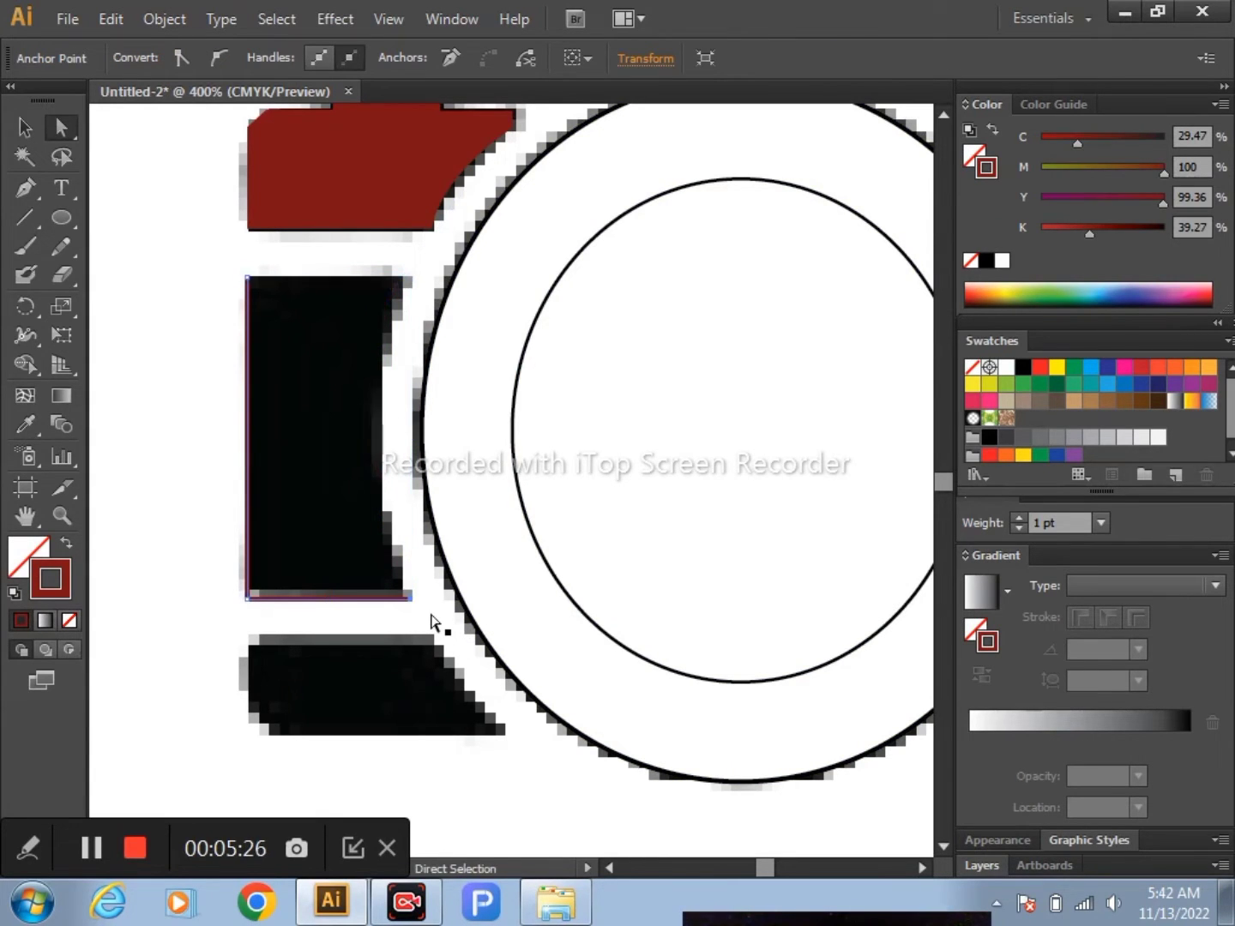
Redraw the curved right edge with the Pen and close the path at the top-left corner
{"action": "left_click", "coordinate": [25, 187]}
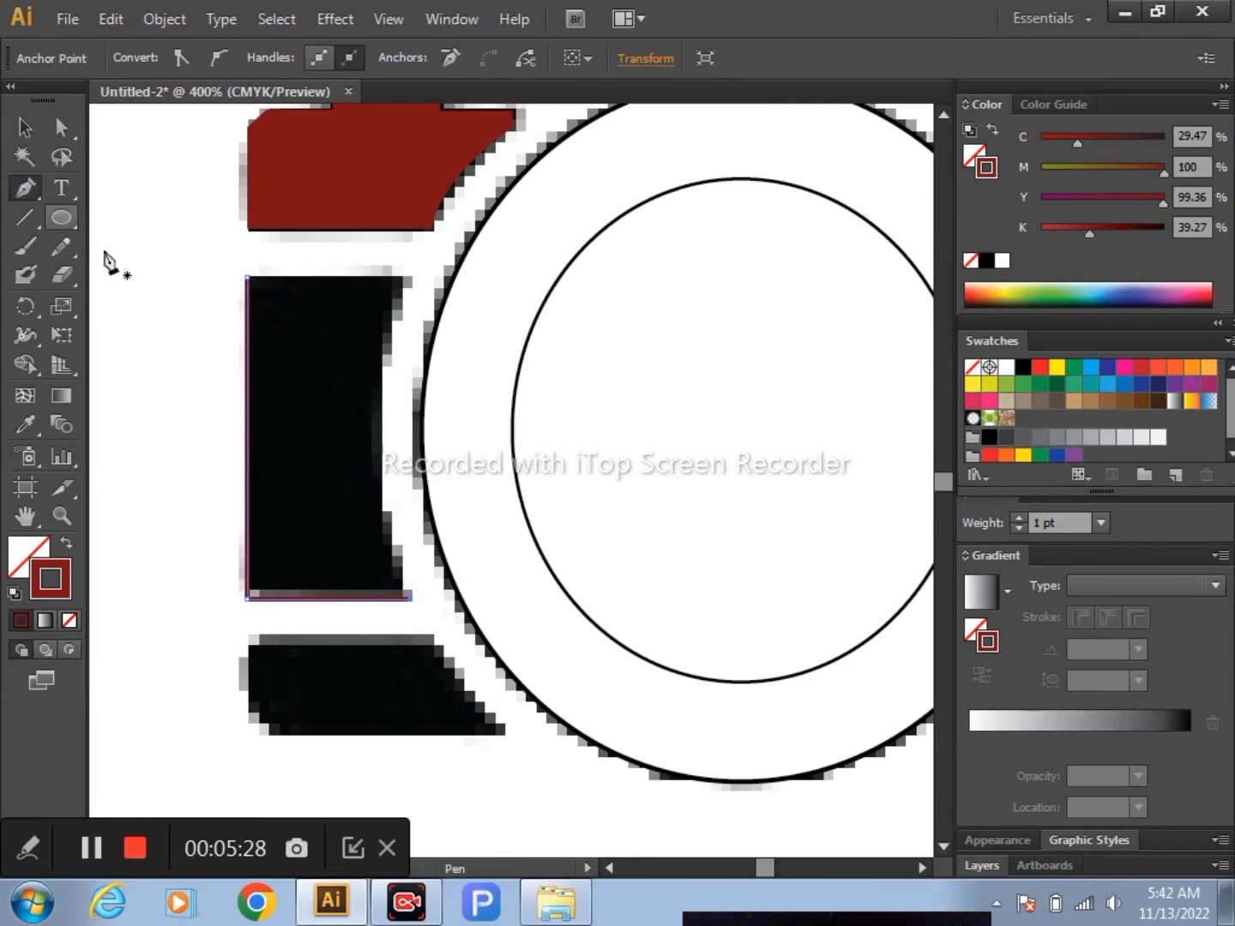
{"action": "left_click", "coordinate": [410, 598]}
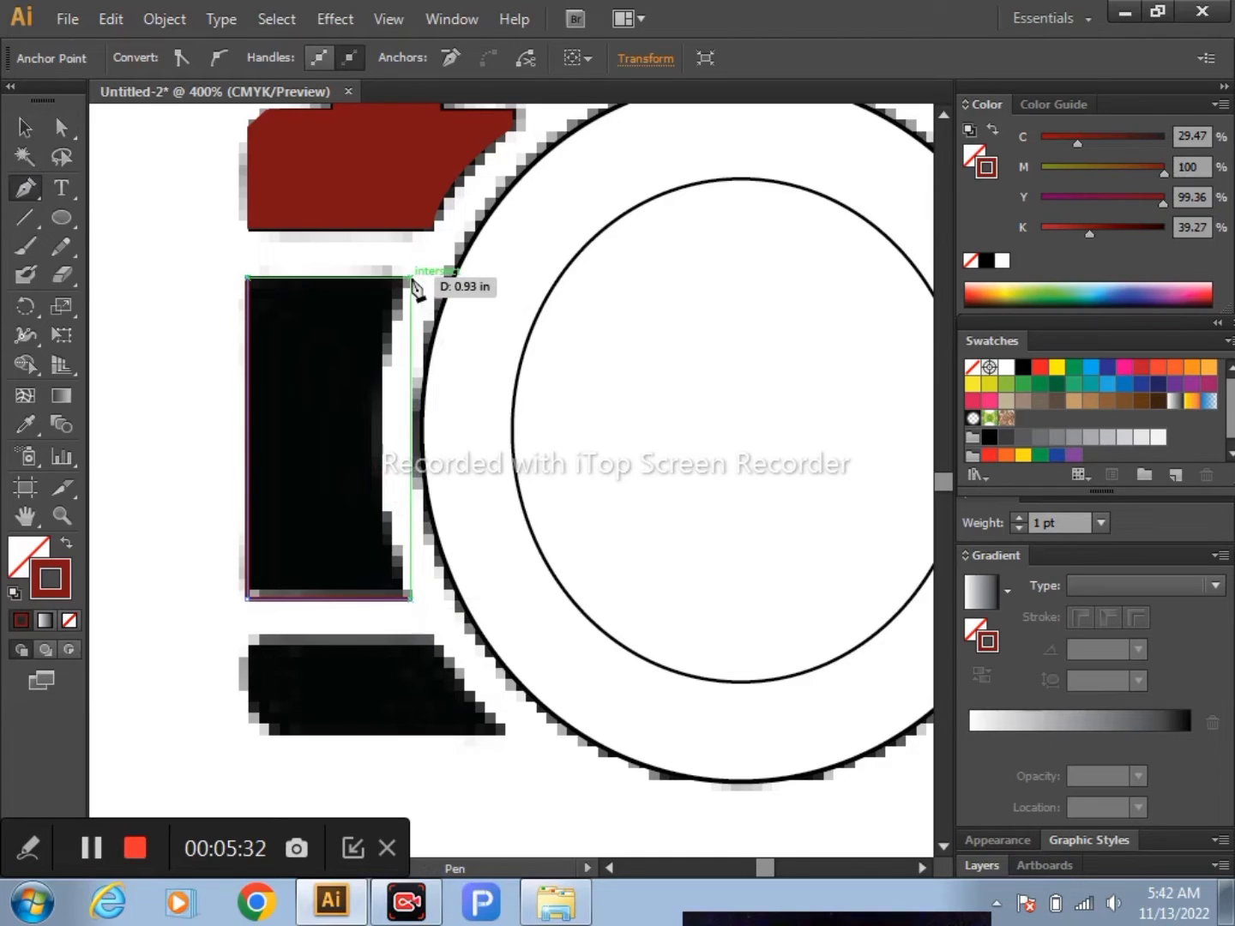
{"action": "mouse_move", "coordinate": [410, 275]}
{"action": "left_mouse_down"}
{"action": "mouse_move", "coordinate": [476, 167]}
{"action": "mouse_move", "coordinate": [378, 345]}
{"action": "left_mouse_up"}
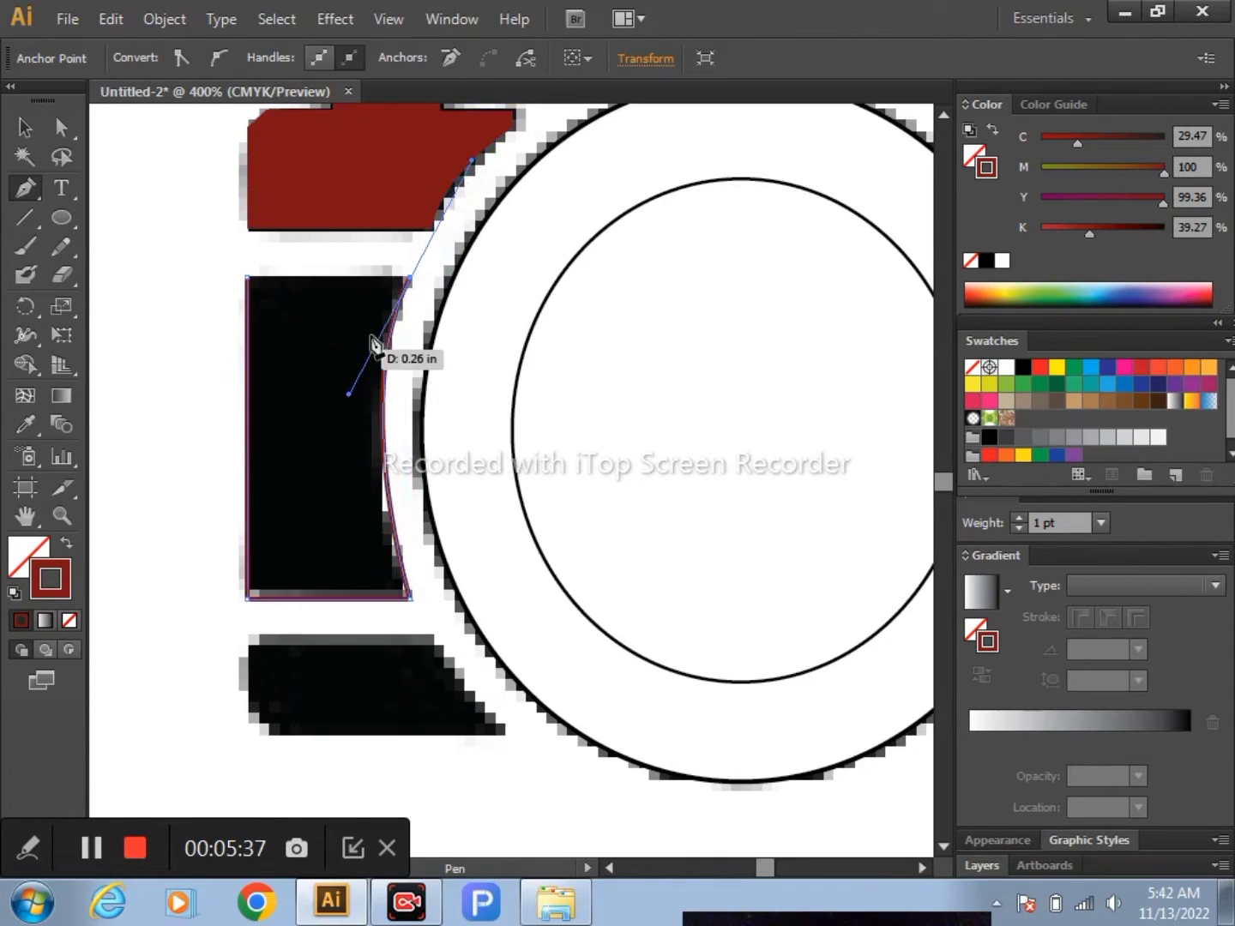
{"action": "left_click", "coordinate": [248, 280]}
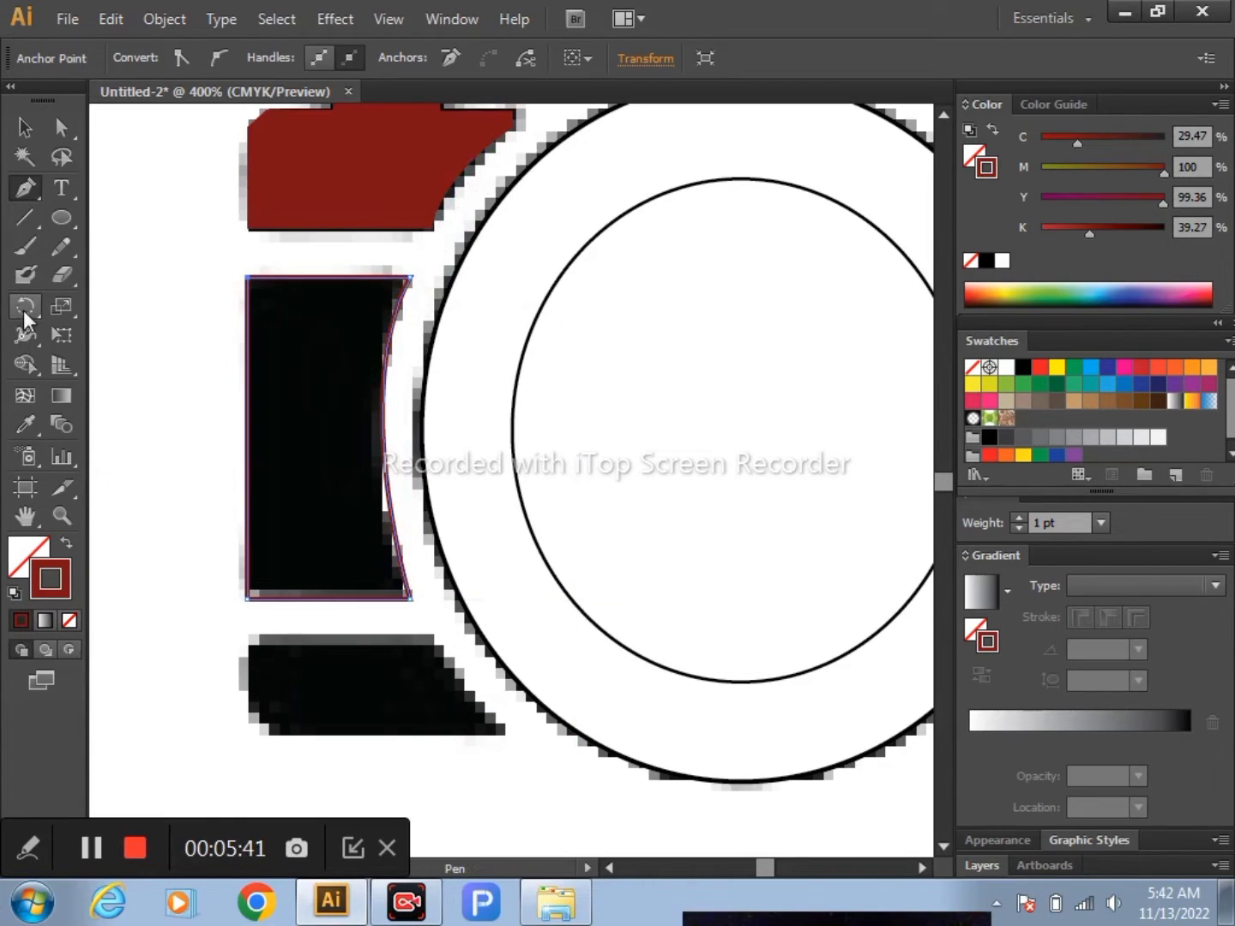
Bend the right edge to follow the black shape and fill the piece solid dark red
{"action": "left_click", "coordinate": [61, 128]}
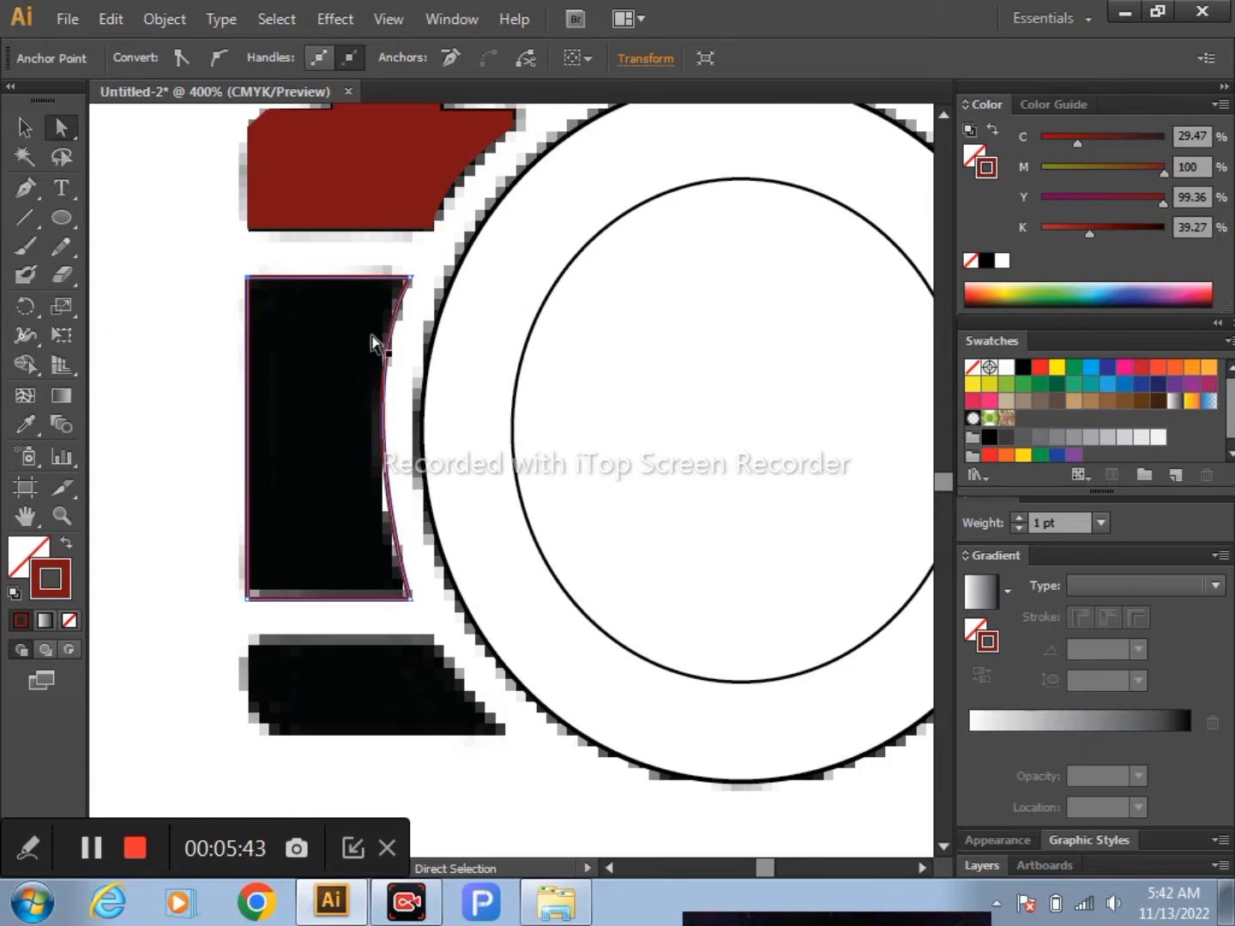
{"action": "mouse_move", "coordinate": [414, 288]}
{"action": "left_mouse_down"}
{"action": "mouse_move", "coordinate": [343, 485]}
{"action": "mouse_move", "coordinate": [331, 482]}
{"action": "mouse_move", "coordinate": [337, 438]}
{"action": "left_mouse_up"}
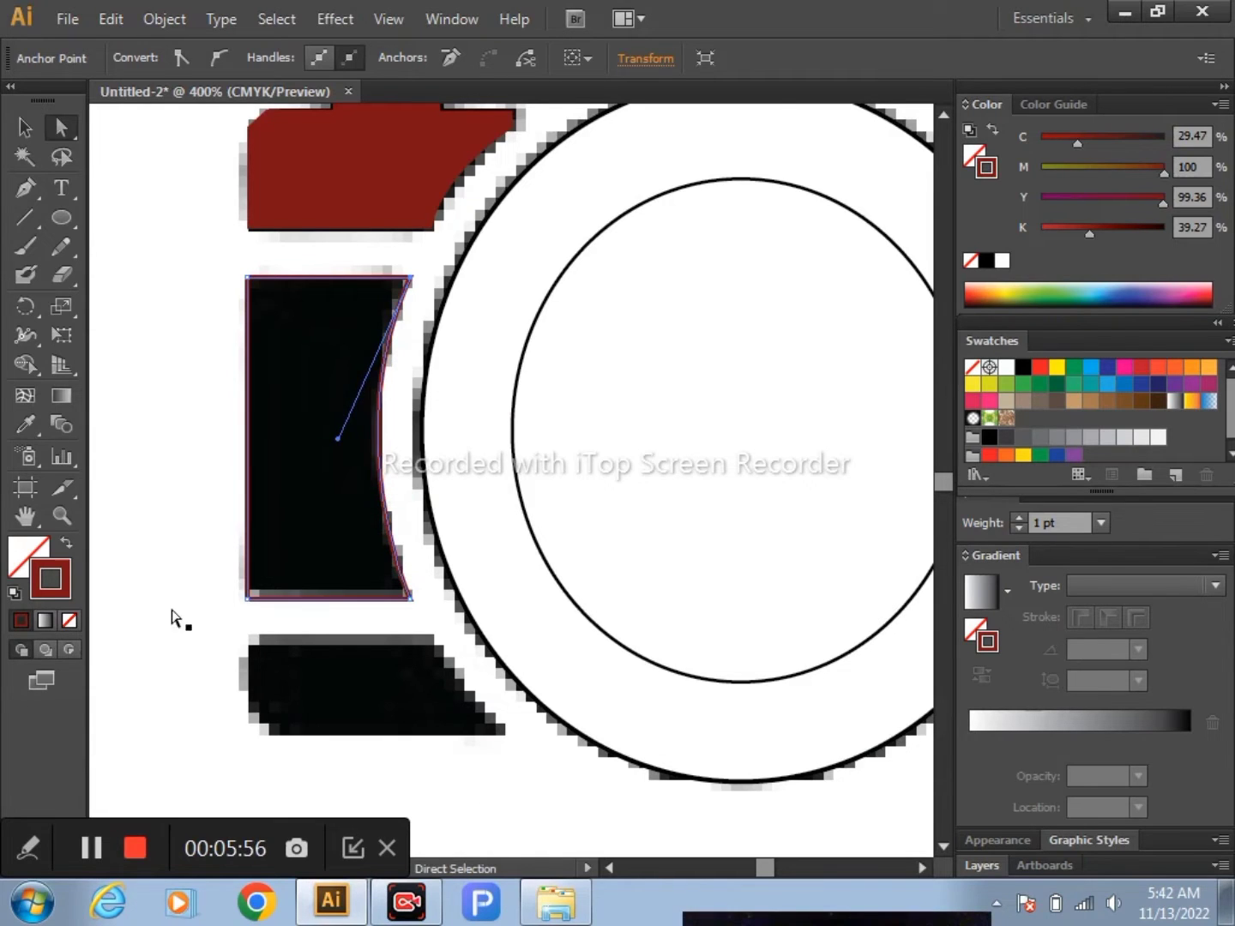
{"action": "left_click", "coordinate": [276, 660]}
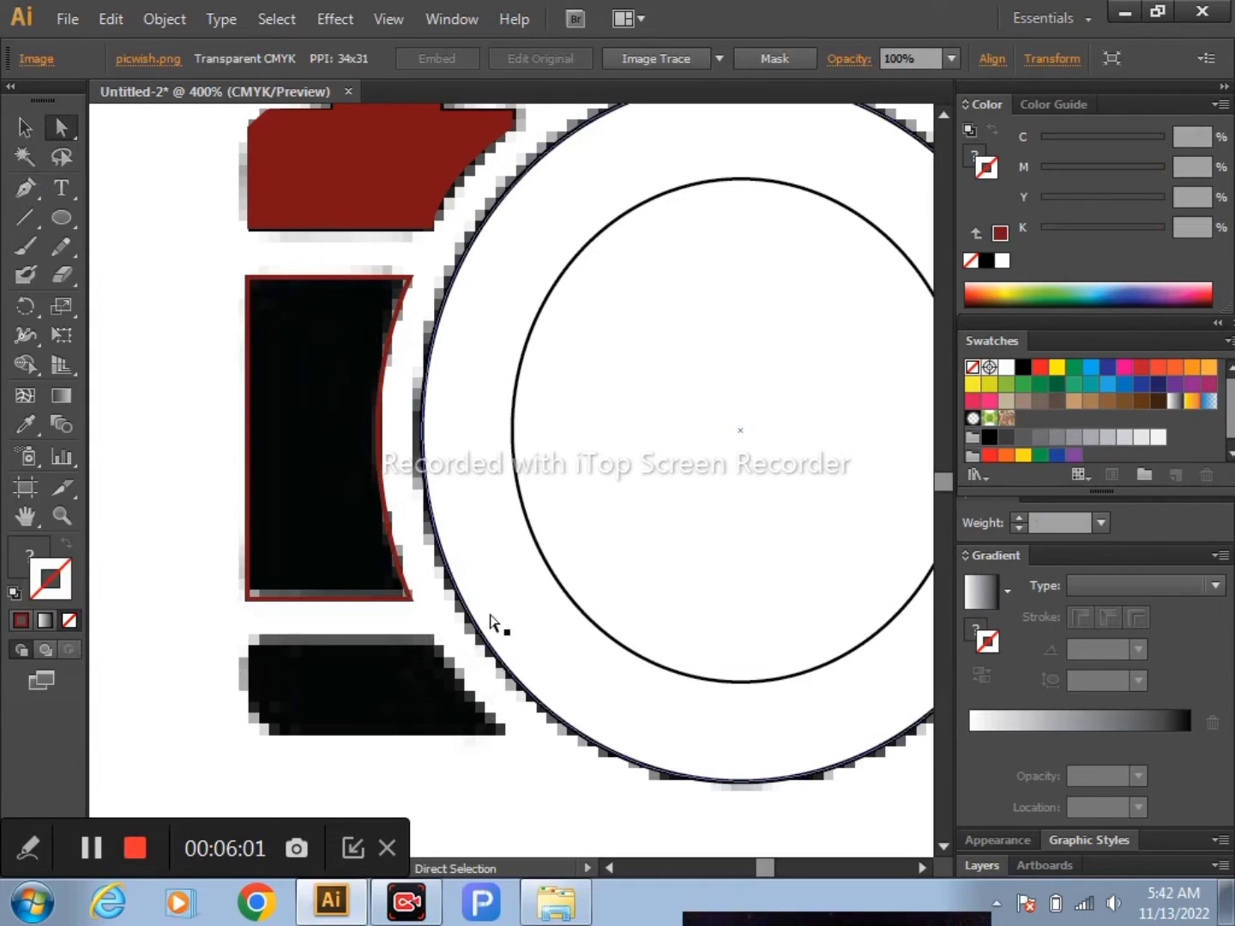
{"action": "left_click", "coordinate": [264, 279]}
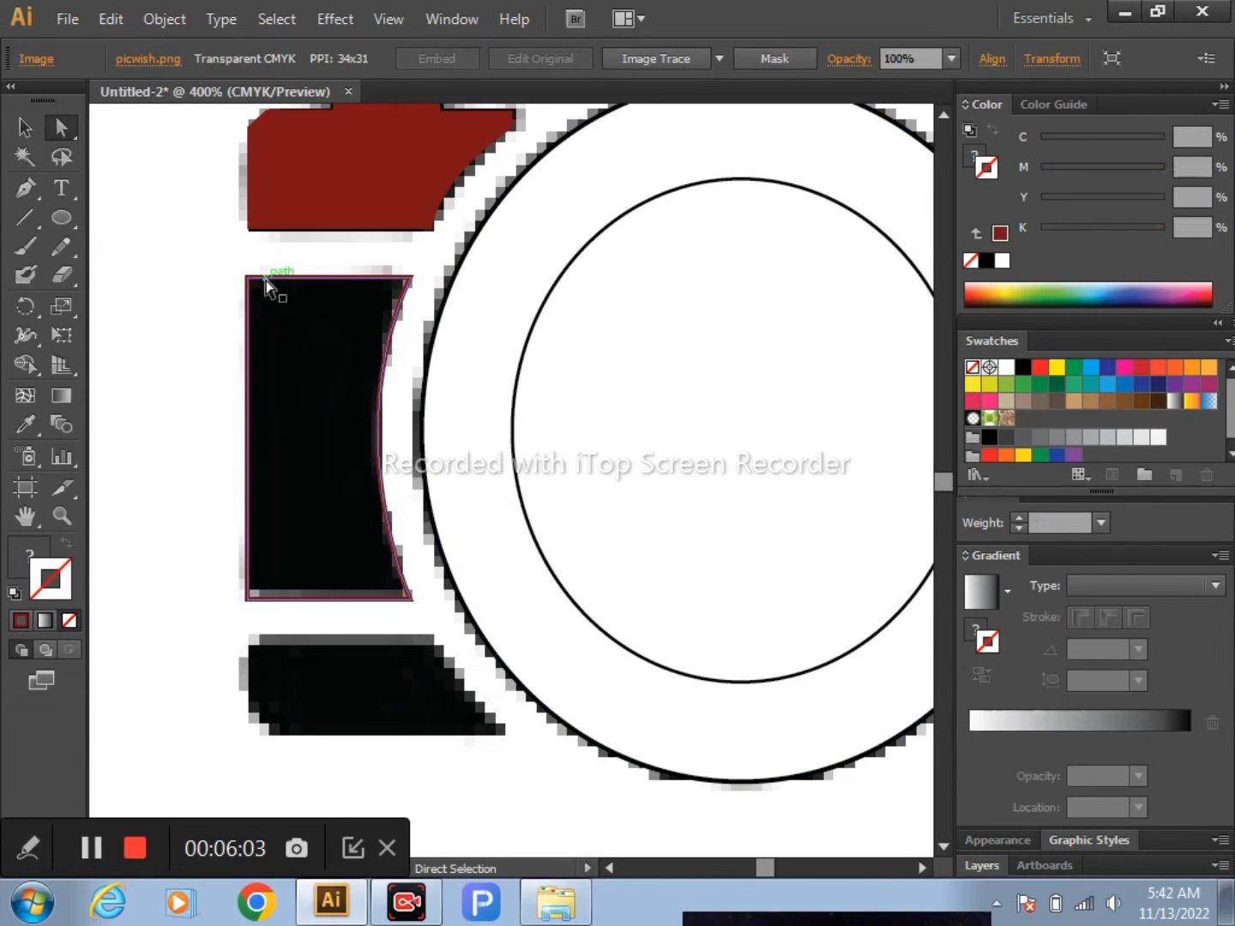
{"action": "left_click", "coordinate": [68, 546]}
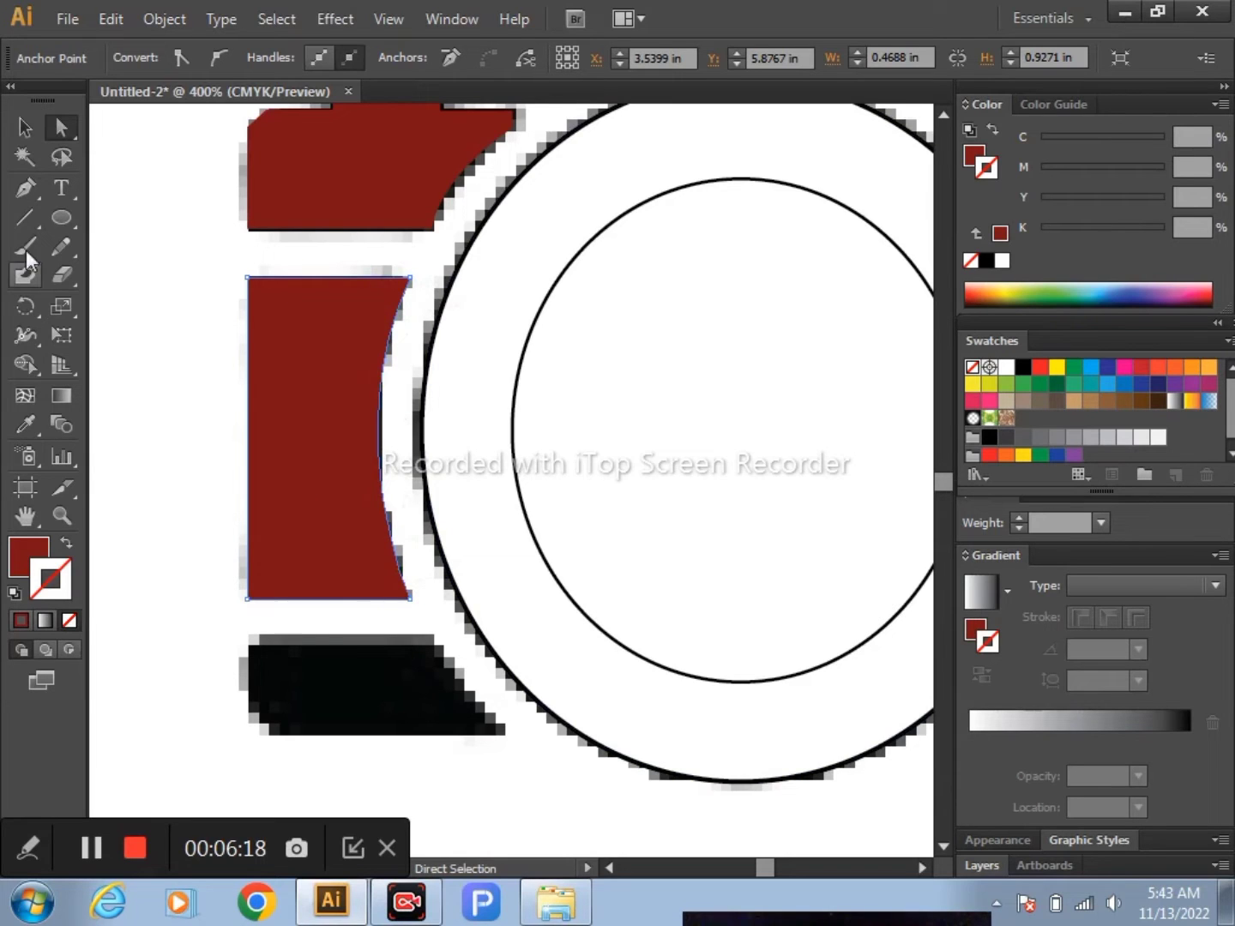
Pen-trace the bottom piece's left side, bottom corners and curved top edge in dark red
{"action": "left_click", "coordinate": [34, 198]}
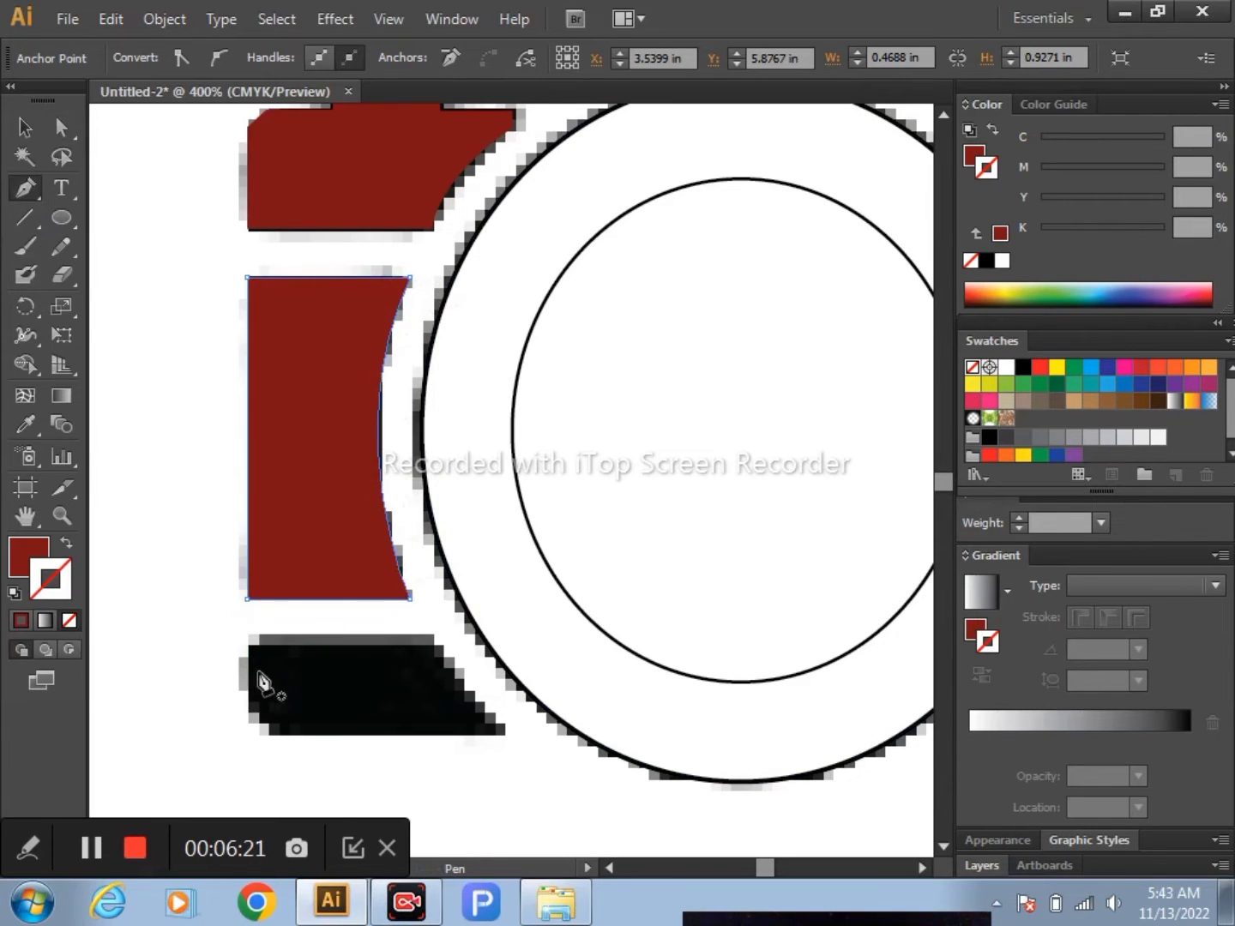
{"action": "left_click", "coordinate": [250, 644]}
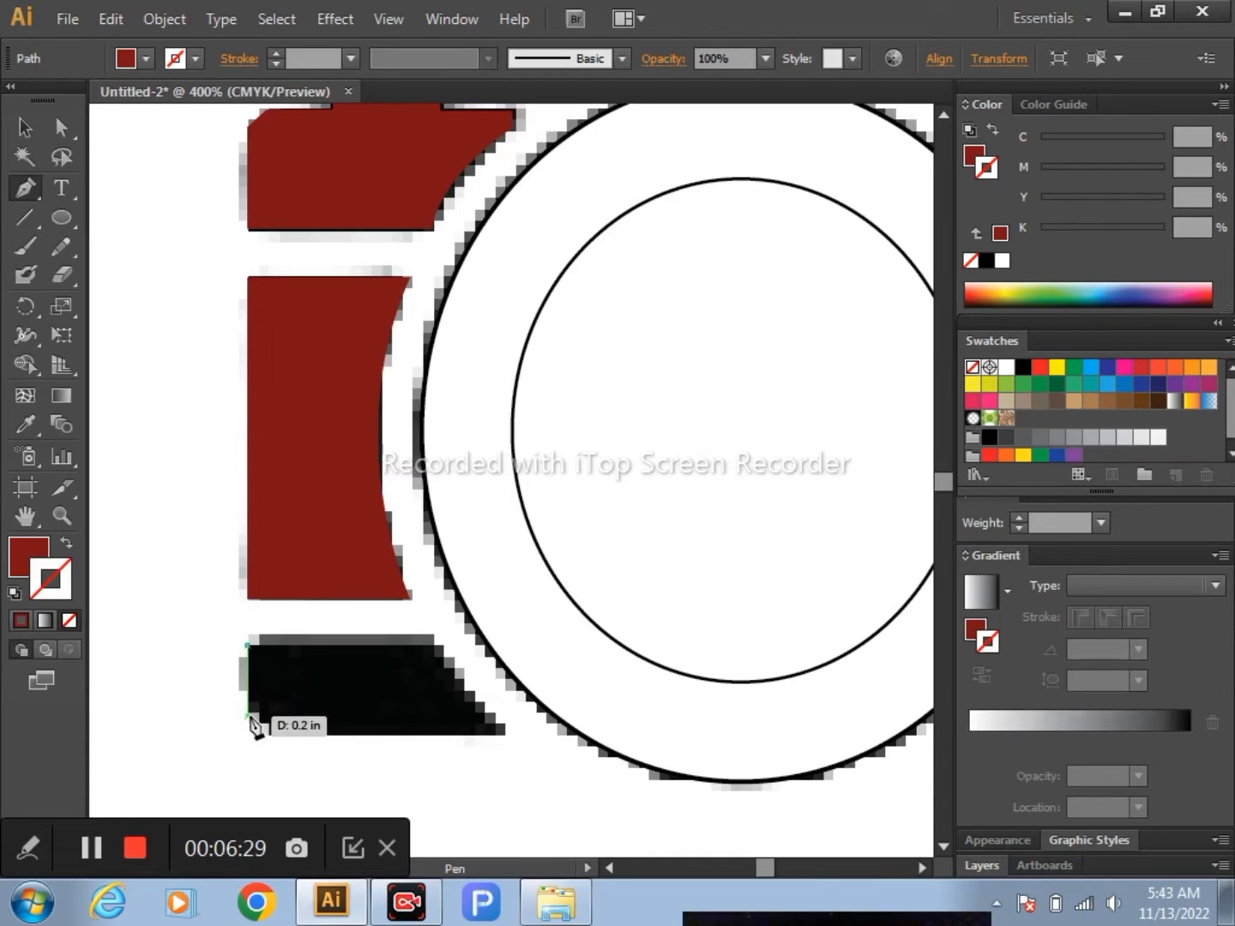
{"action": "left_click", "coordinate": [250, 710]}
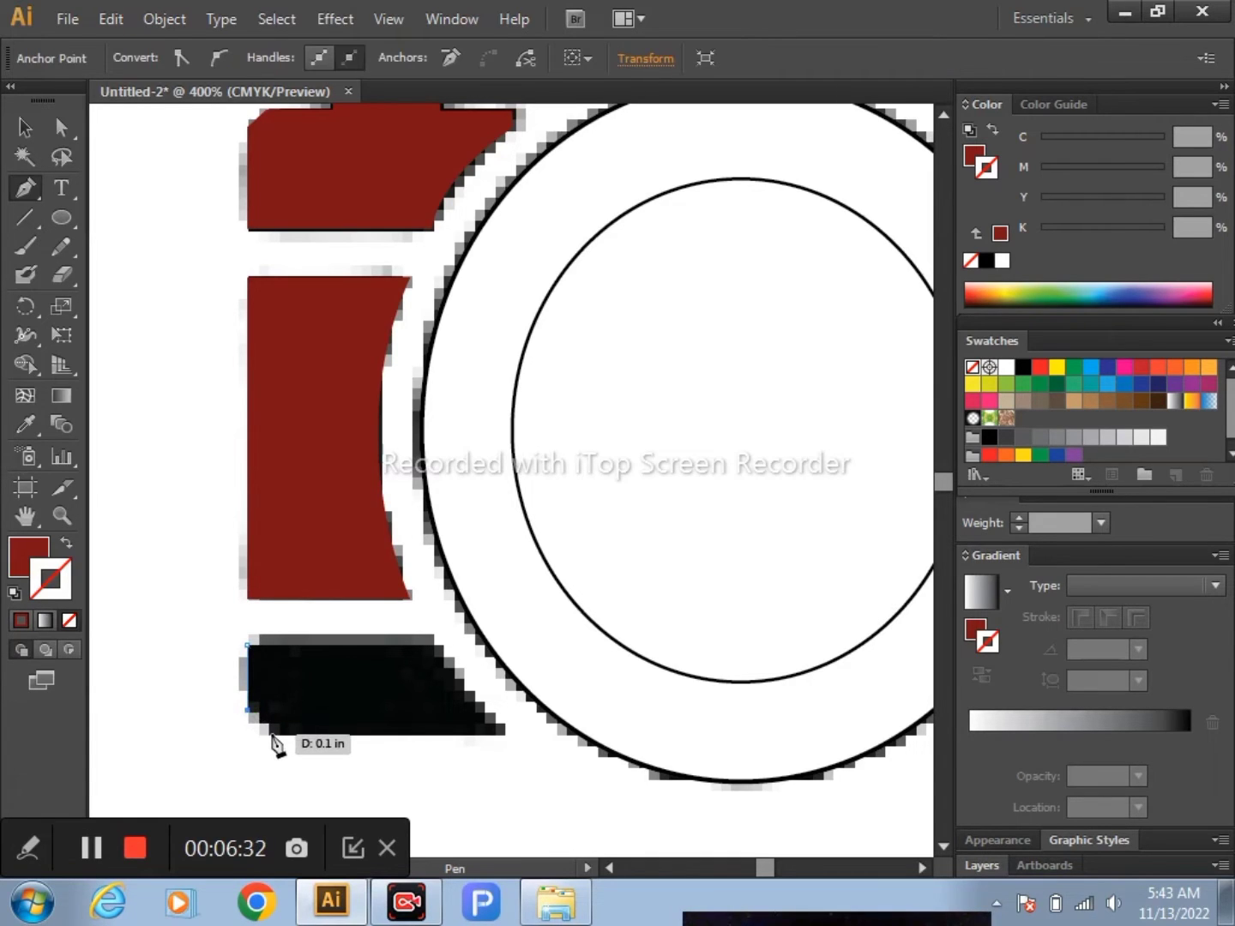
{"action": "left_click", "coordinate": [272, 735]}
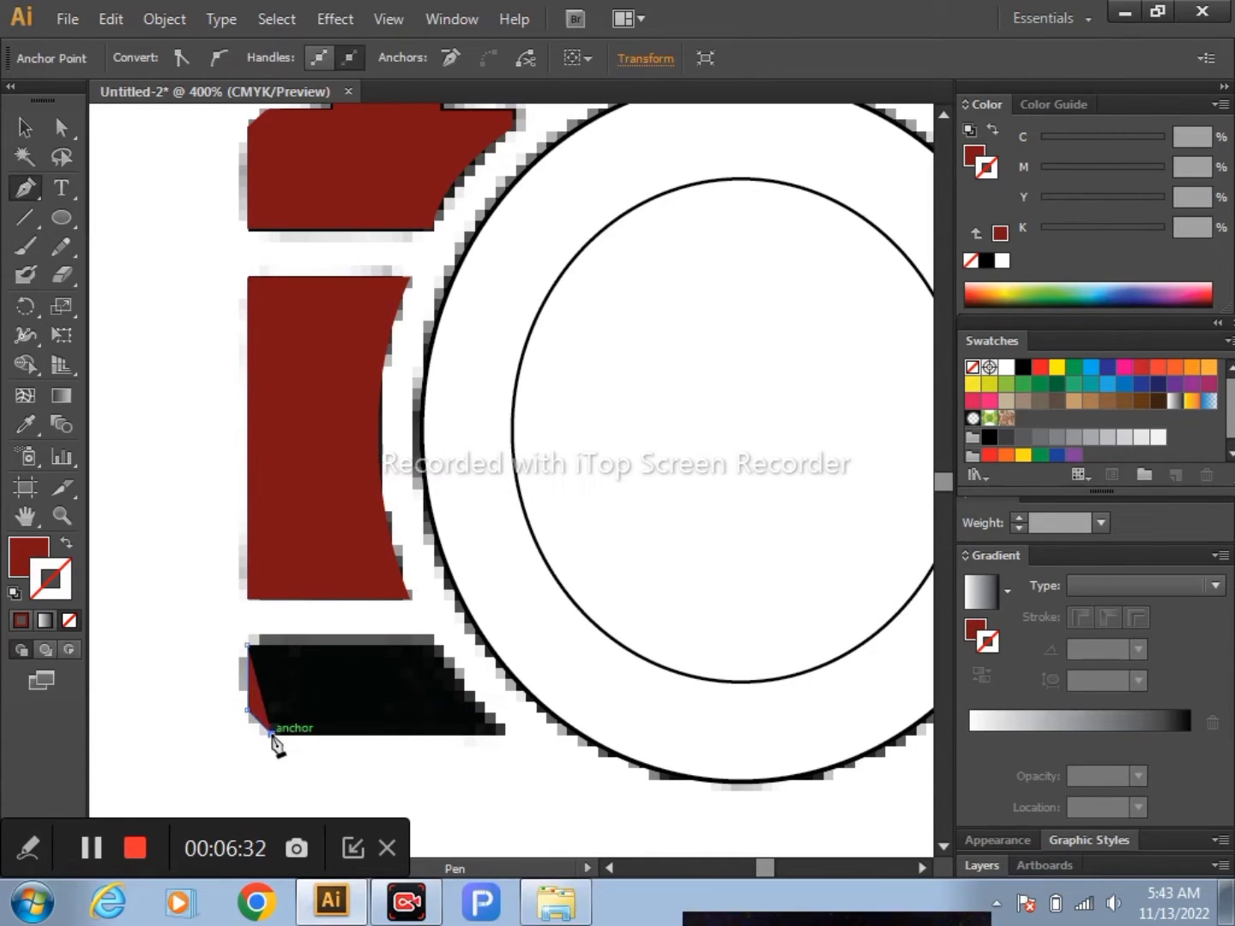
{"action": "left_click", "coordinate": [505, 734]}
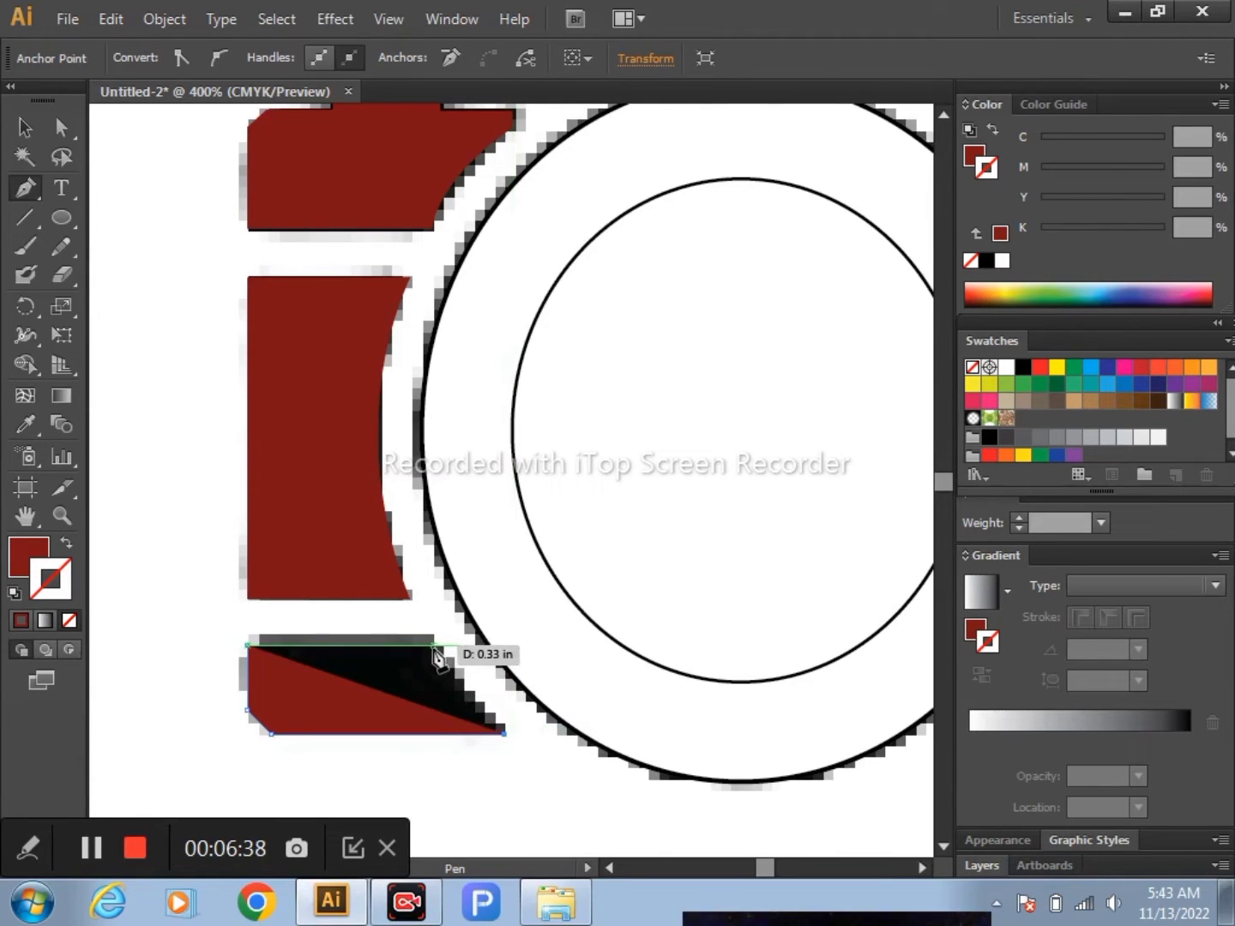
{"action": "left_click_drag", "start_coordinate": [435, 644], "coordinate": [444, 631]}
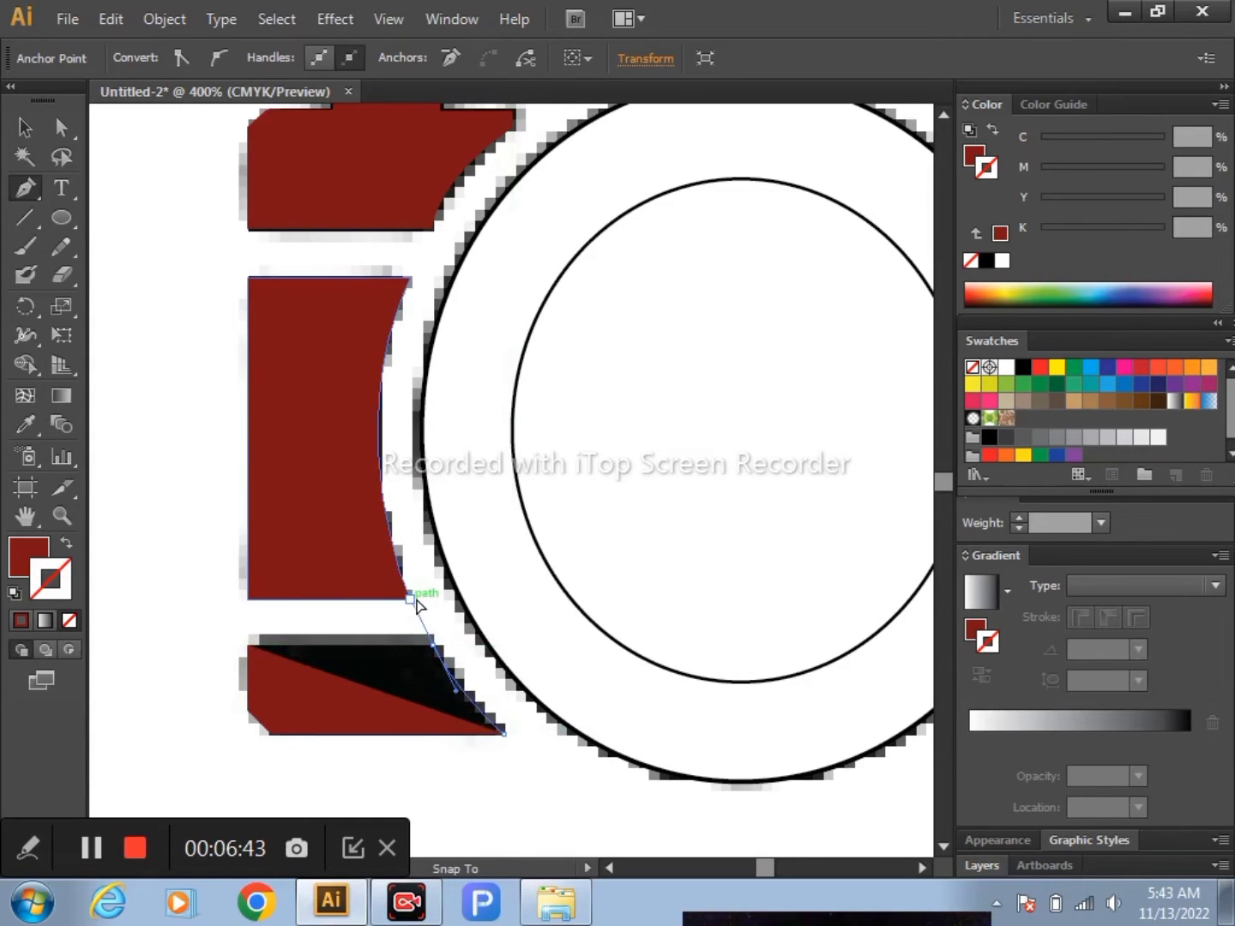
Remove the stray final path segment and scroll the view back up
{"action": "left_click", "coordinate": [412, 597]}
{"action": "key", "text": "ctrl+z"}
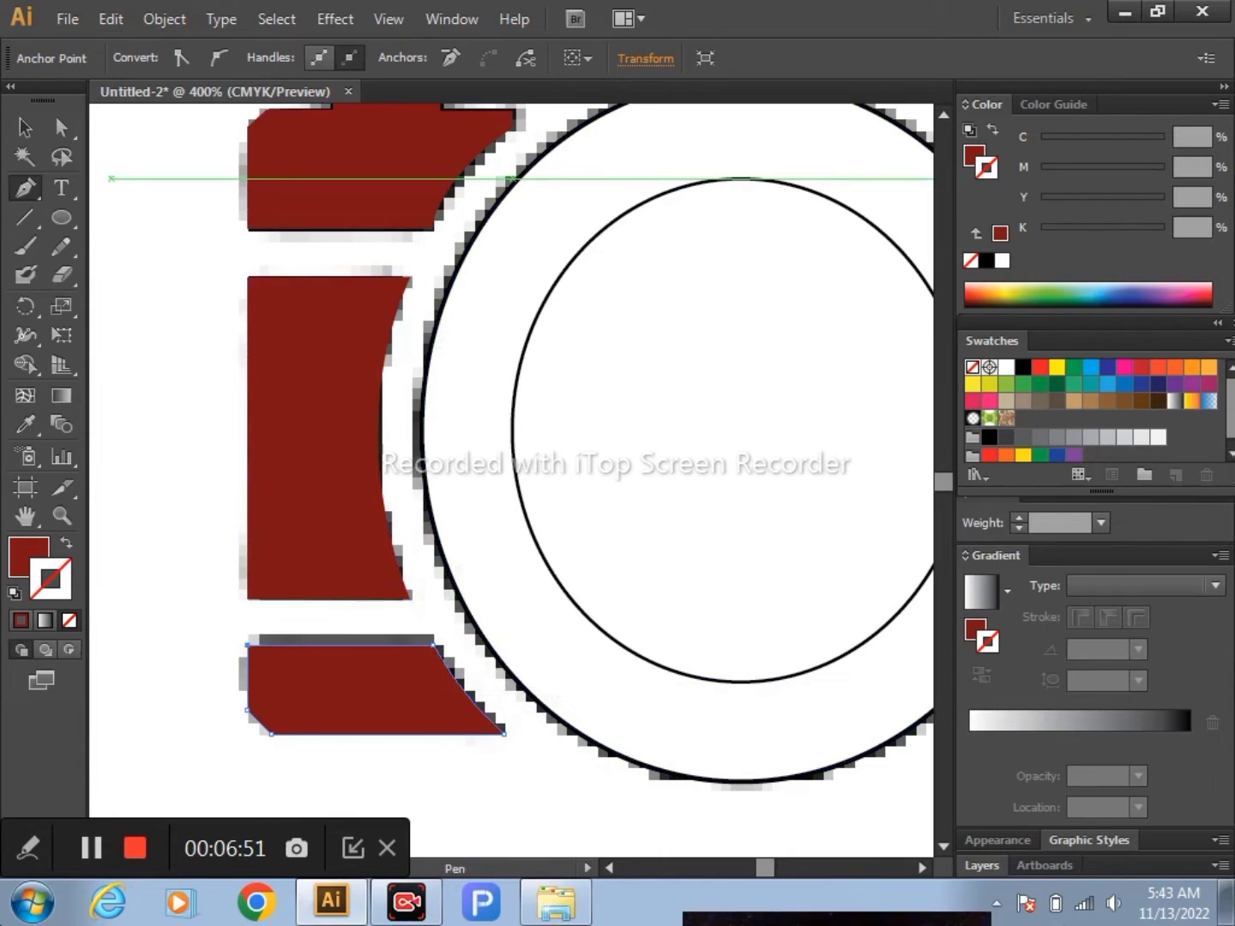
{"action": "left_click", "coordinate": [945, 112]}
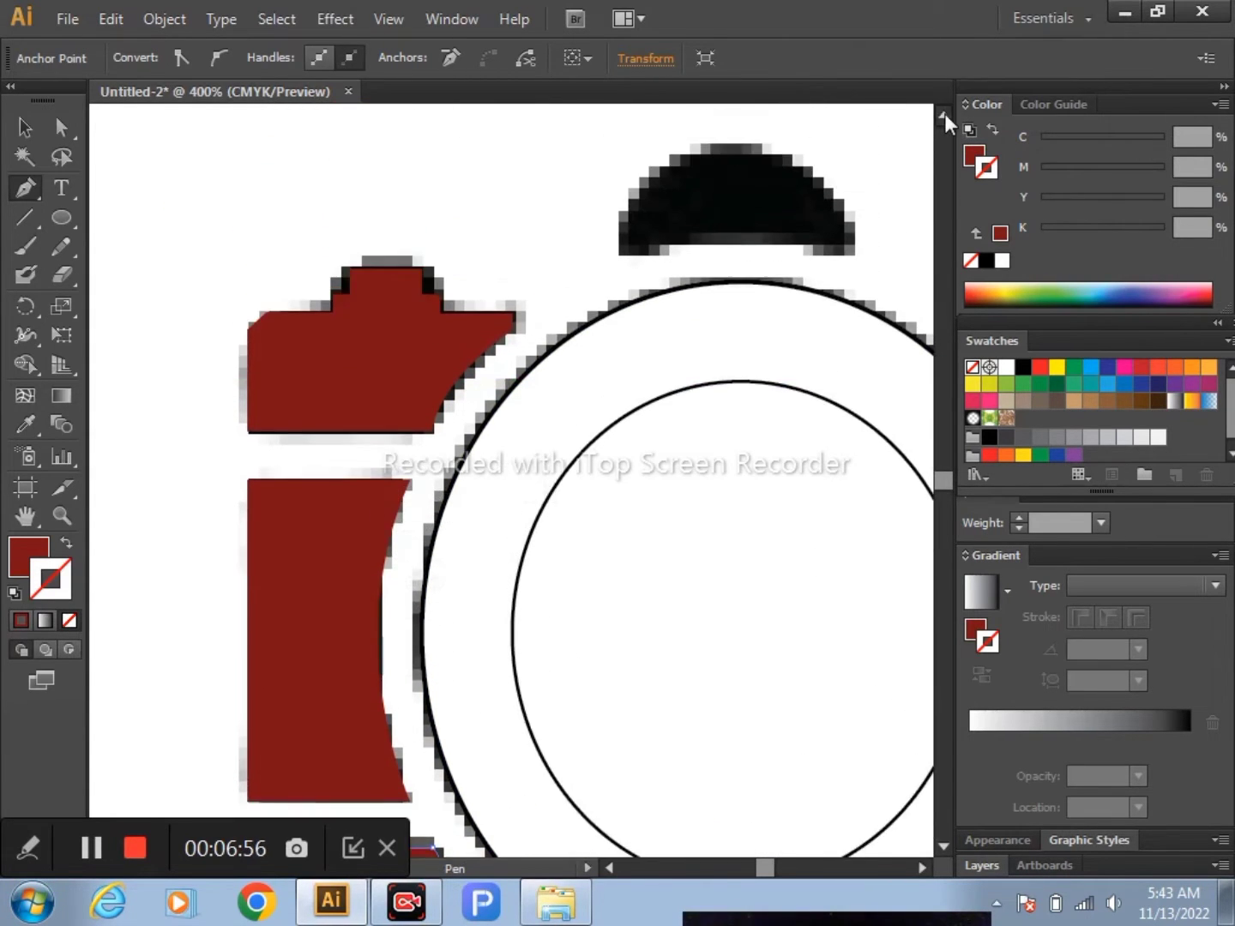
{"action": "left_click", "coordinate": [923, 871]}
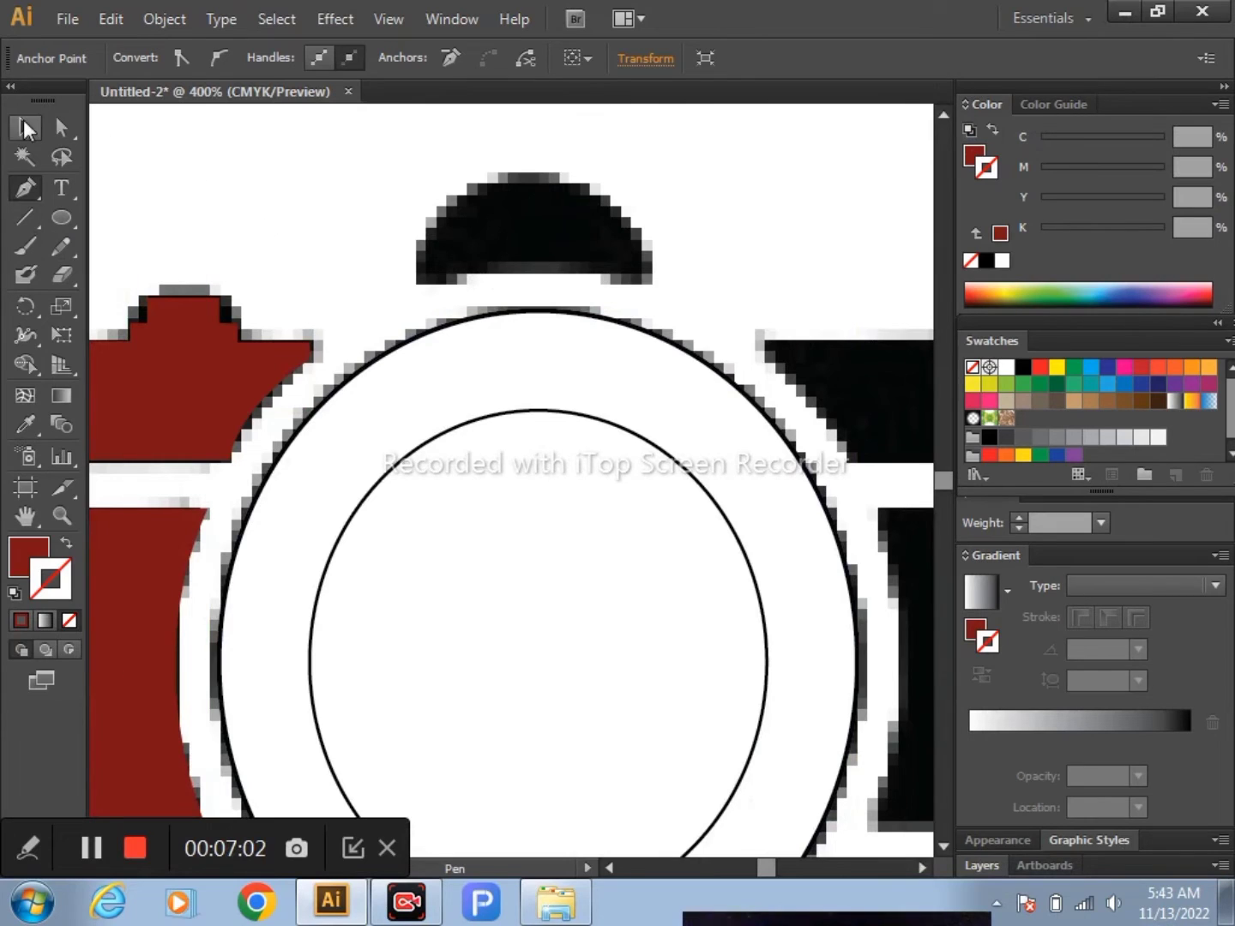
Trace the dome atop the camera as a closed, curved pen path
{"action": "left_click", "coordinate": [26, 127]}
{"action": "left_click", "coordinate": [310, 187]}
{"action": "left_click", "coordinate": [24, 189]}
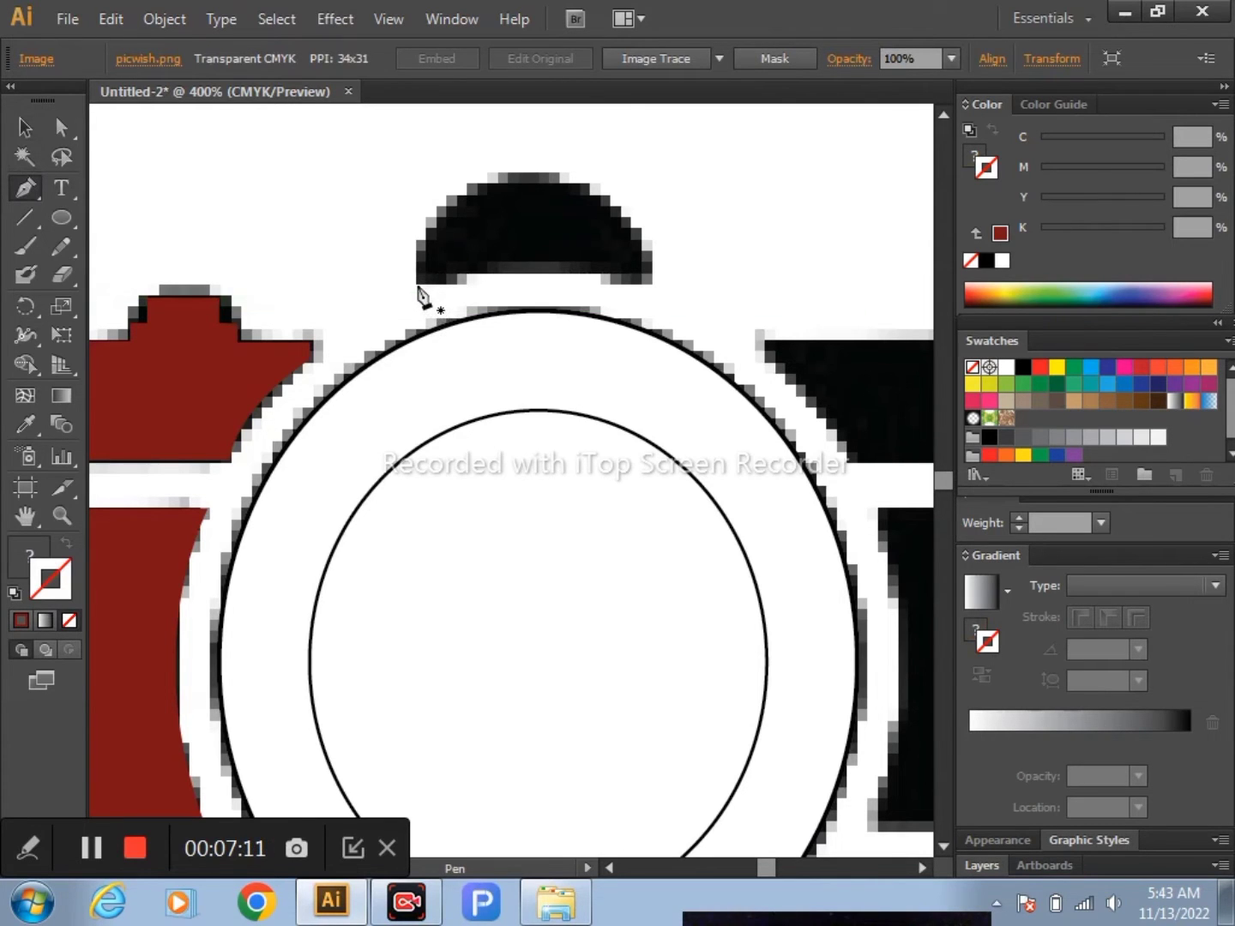
{"action": "left_click_drag", "start_coordinate": [416, 280], "coordinate": [457, 280]}
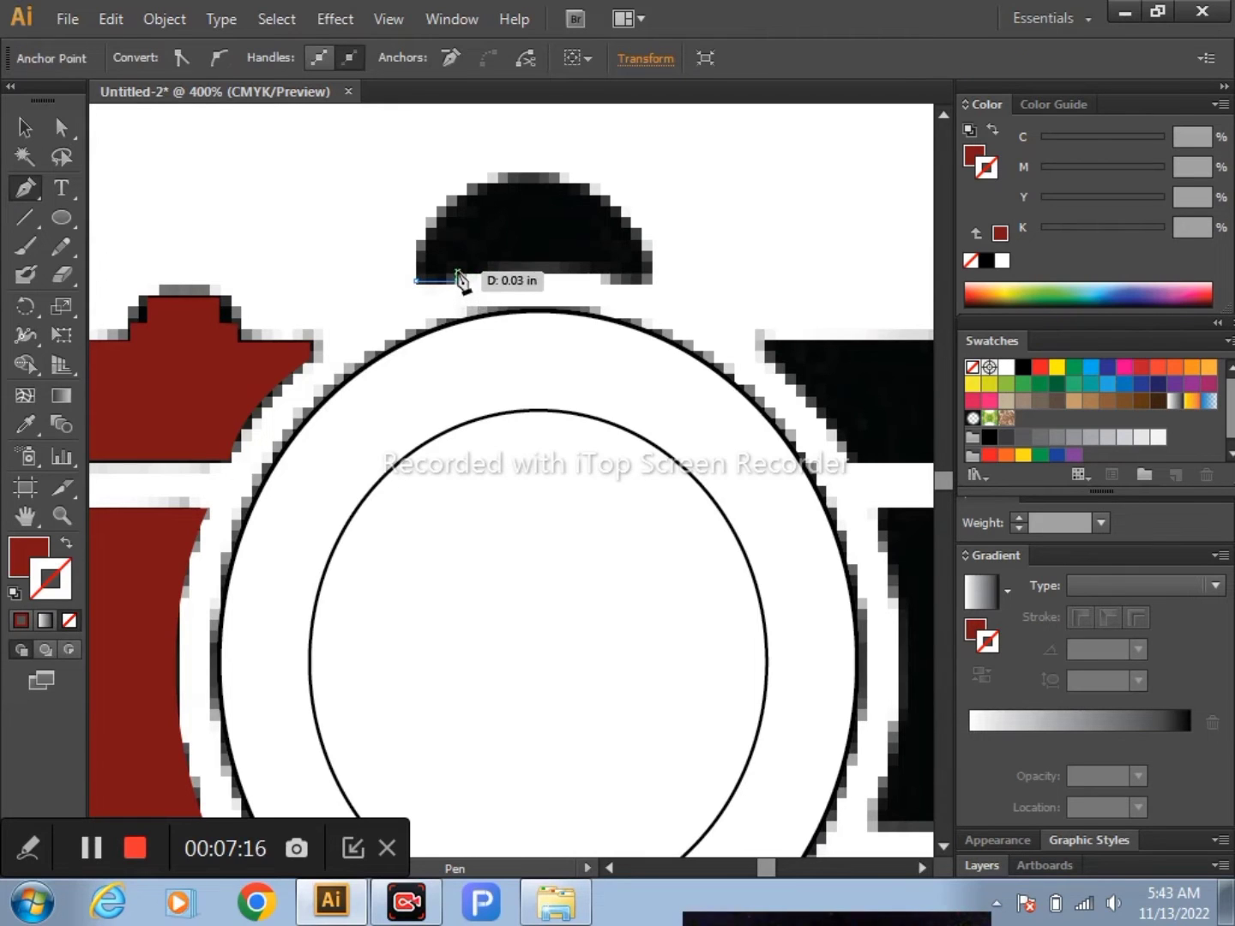
{"action": "mouse_move", "coordinate": [457, 280]}
{"action": "left_mouse_down"}
{"action": "mouse_move", "coordinate": [604, 276]}
{"action": "mouse_move", "coordinate": [615, 293]}
{"action": "left_mouse_up"}
{"action": "mouse_move", "coordinate": [609, 285]}
{"action": "left_mouse_down"}
{"action": "mouse_move", "coordinate": [651, 293]}
{"action": "mouse_move", "coordinate": [533, 177]}
{"action": "mouse_move", "coordinate": [397, 143]}
{"action": "left_mouse_up"}
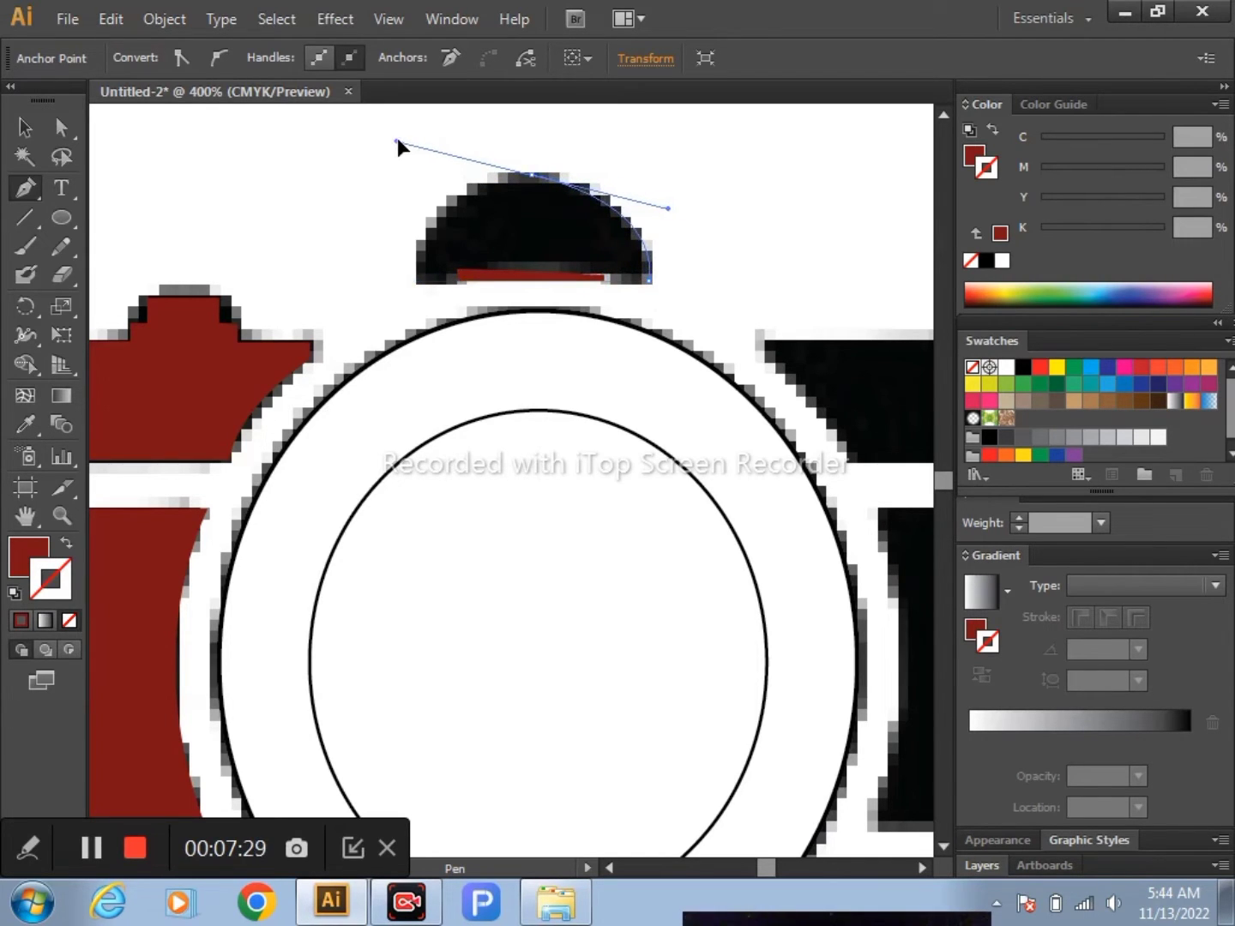
{"action": "left_click_drag", "start_coordinate": [396, 143], "coordinate": [412, 139]}
{"action": "left_click", "coordinate": [532, 178]}
{"action": "mouse_move", "coordinate": [417, 281]}
{"action": "left_mouse_down"}
{"action": "mouse_move", "coordinate": [429, 336]}
{"action": "mouse_move", "coordinate": [403, 352]}
{"action": "left_mouse_up"}
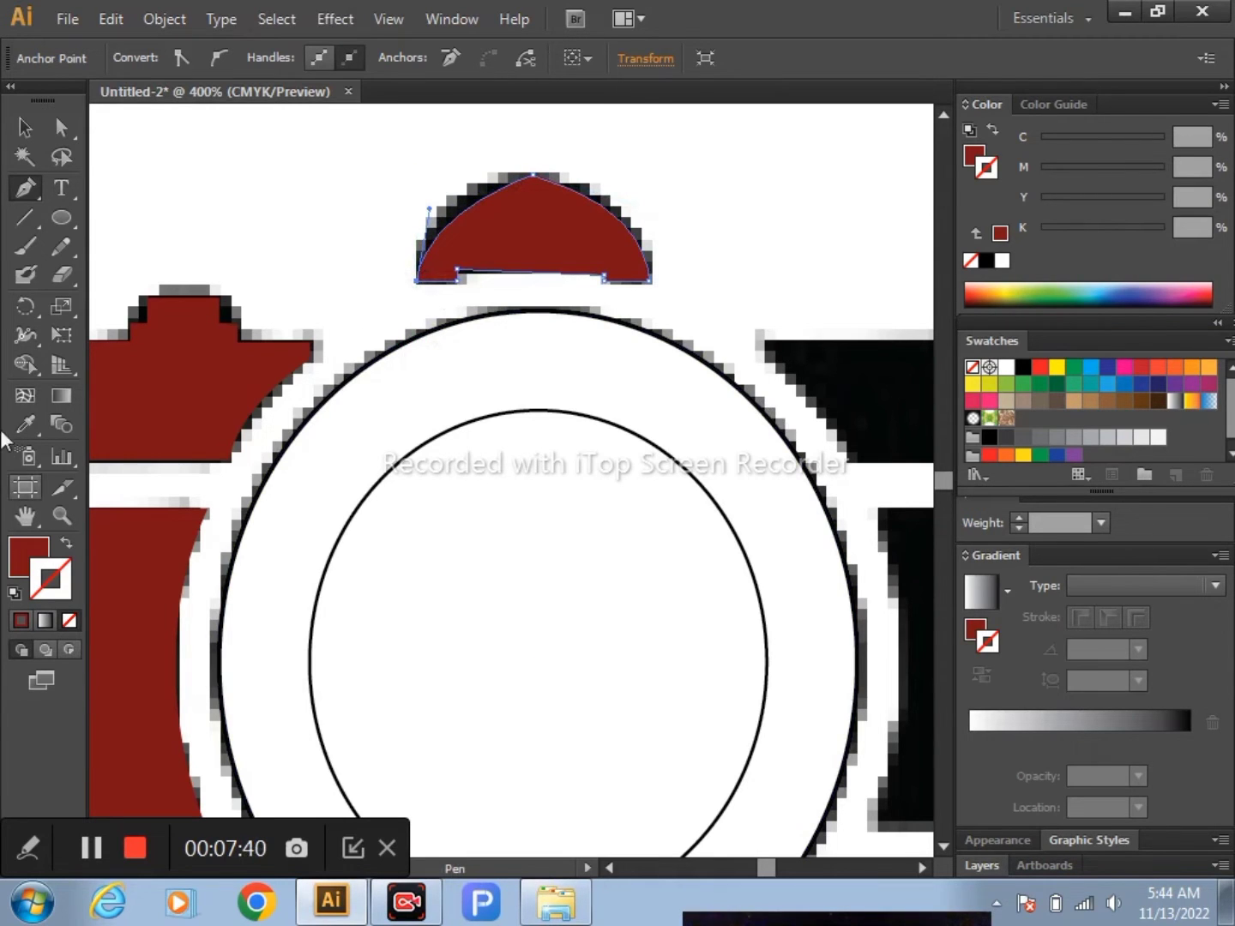
Reshape the dome outline's upper-left and right curves to fit the reference
{"action": "left_click", "coordinate": [61, 128]}
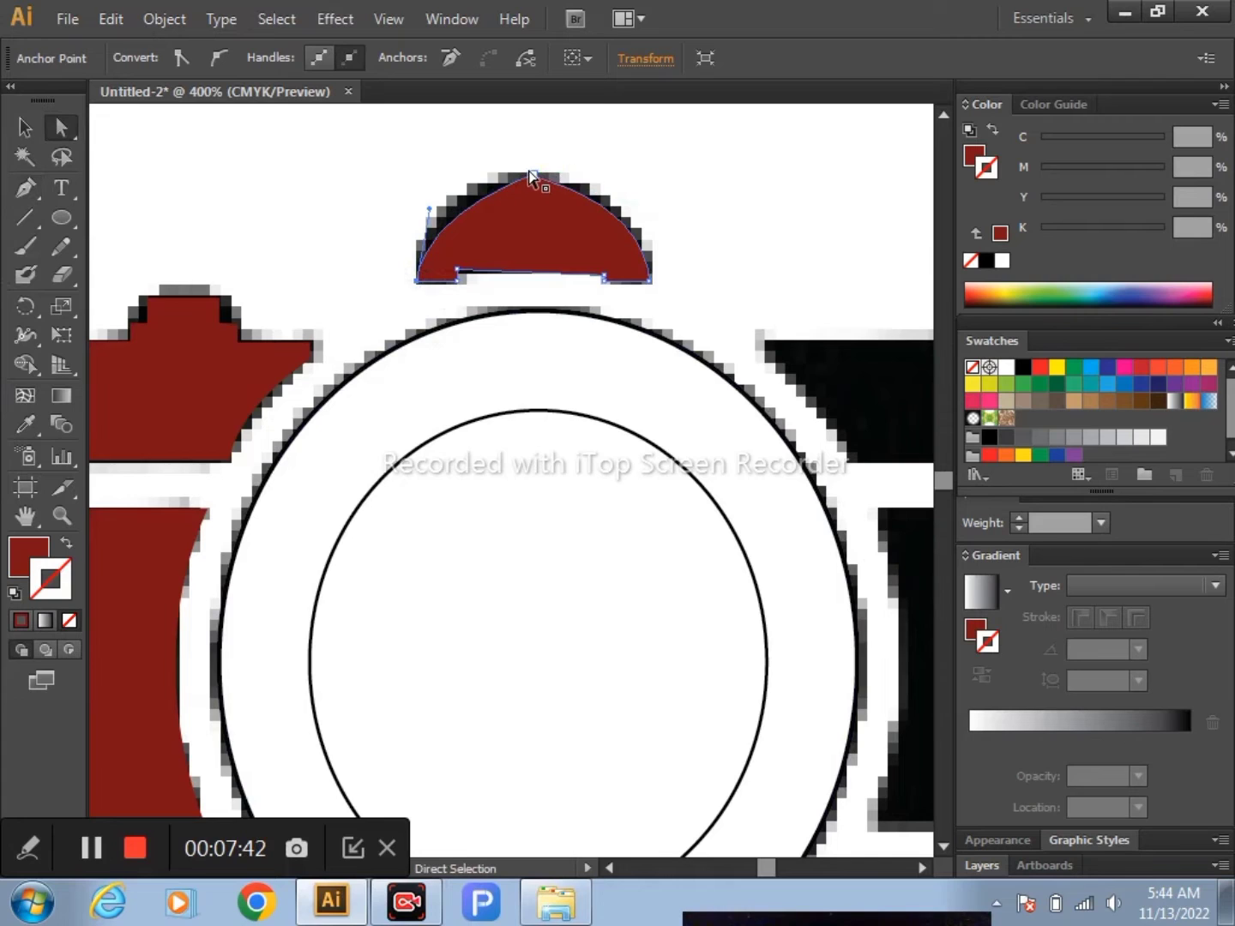
{"action": "left_click", "coordinate": [491, 202]}
{"action": "mouse_move", "coordinate": [490, 202]}
{"action": "left_mouse_down"}
{"action": "mouse_move", "coordinate": [413, 195]}
{"action": "mouse_move", "coordinate": [457, 178]}
{"action": "left_mouse_up"}
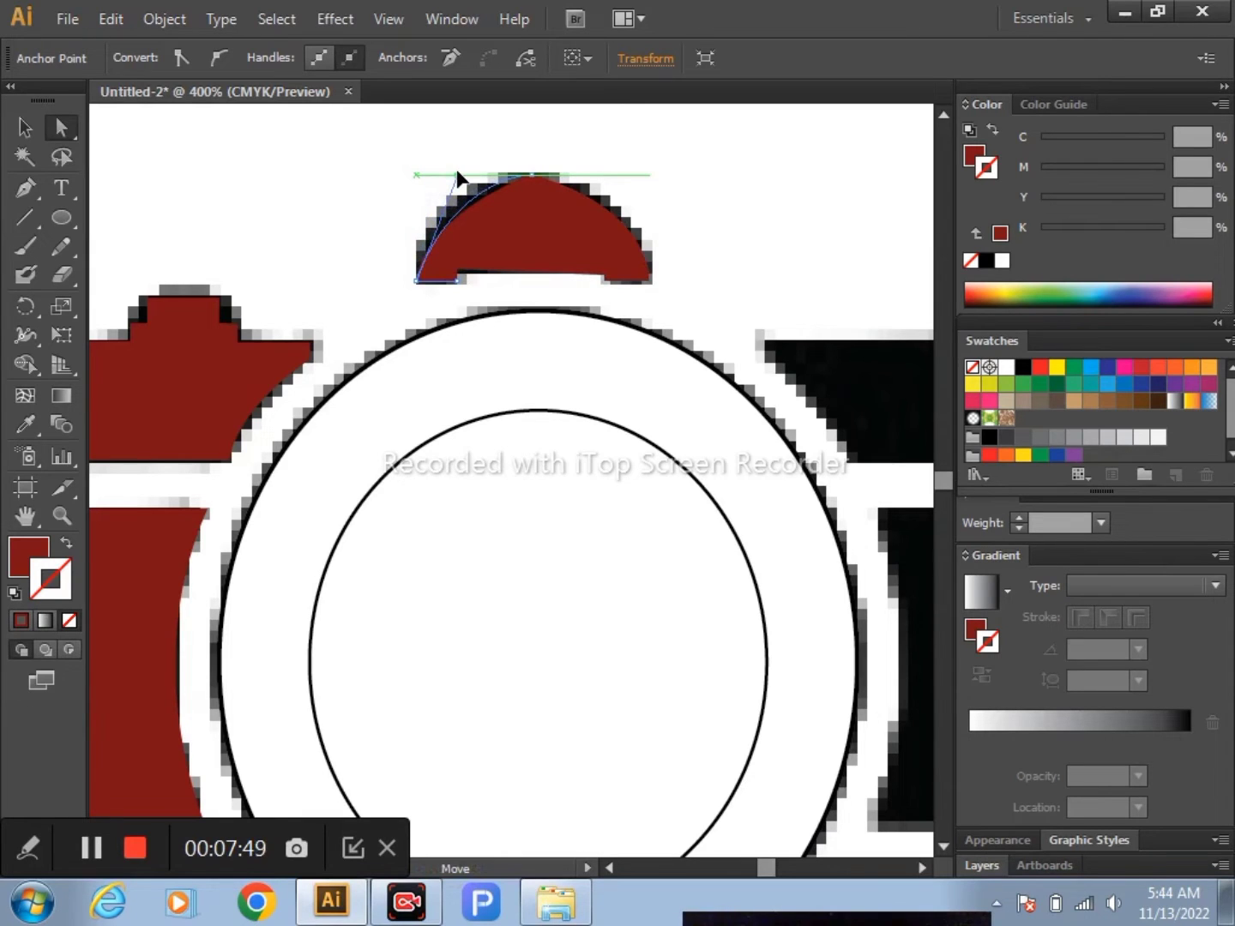
{"action": "left_click_drag", "start_coordinate": [458, 178], "coordinate": [458, 179]}
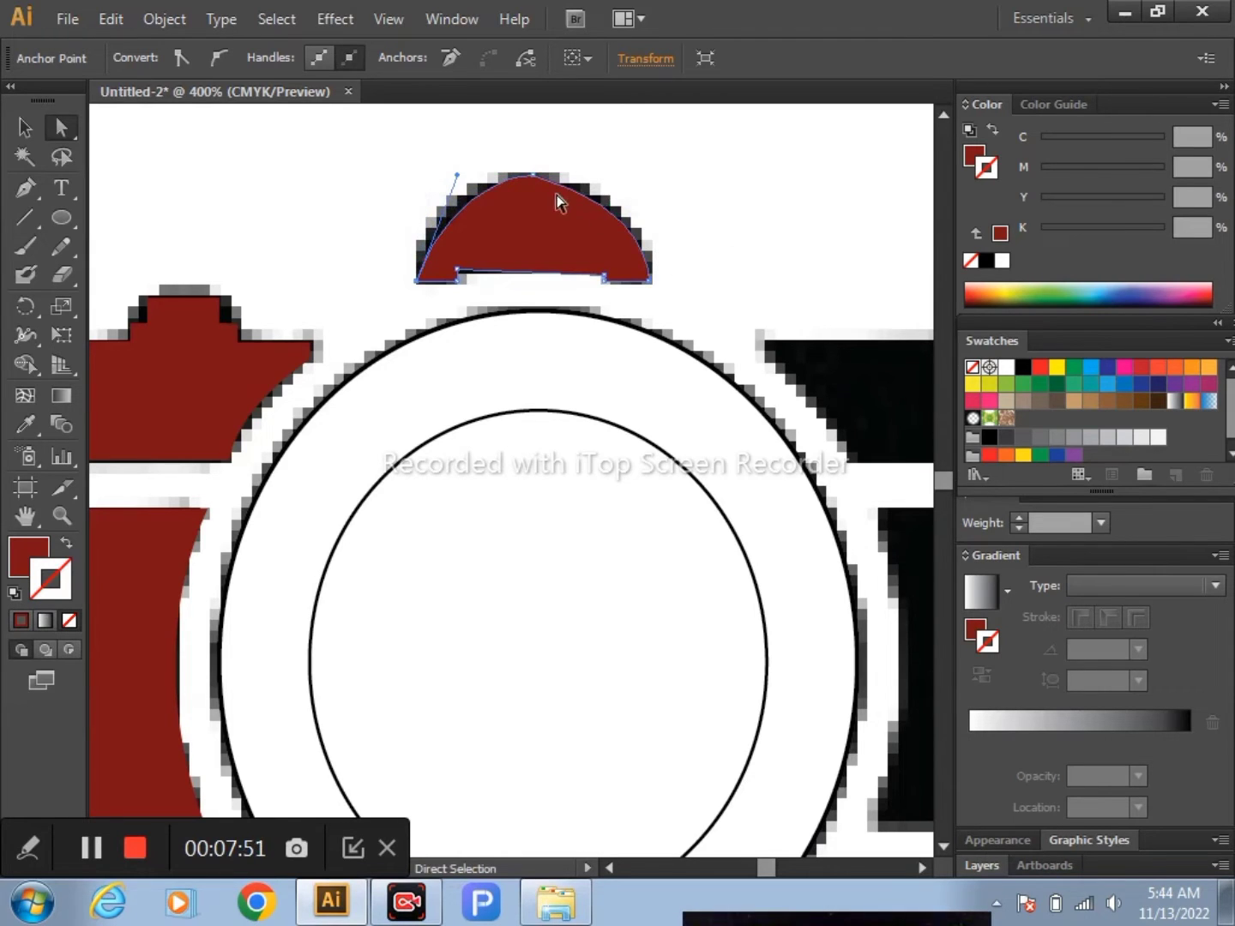
{"action": "left_click_drag", "start_coordinate": [536, 176], "coordinate": [646, 195]}
{"action": "left_click", "coordinate": [689, 193]}
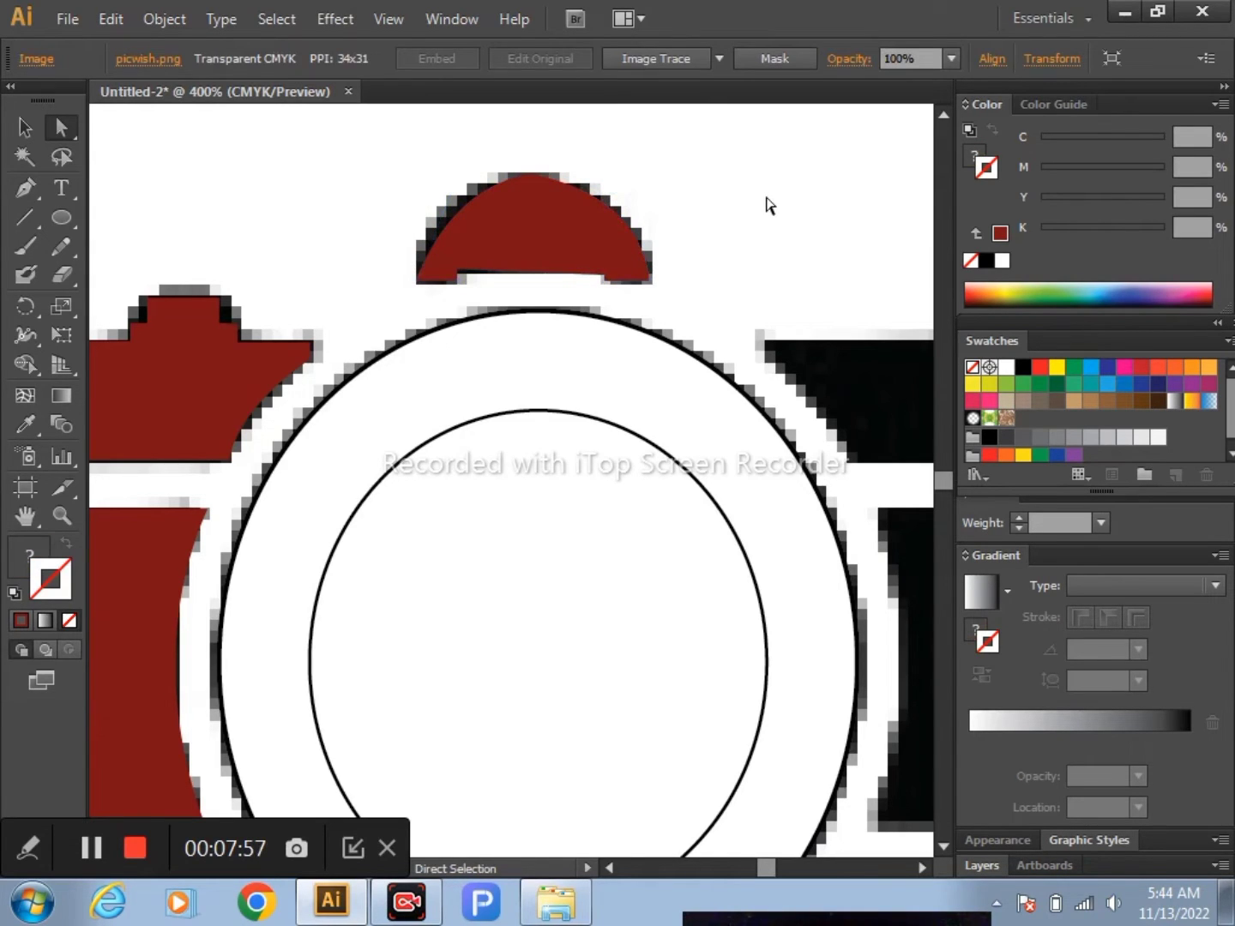
Adjust the dome's top anchor handles so the curve follows the outline
{"action": "left_click", "coordinate": [547, 214]}
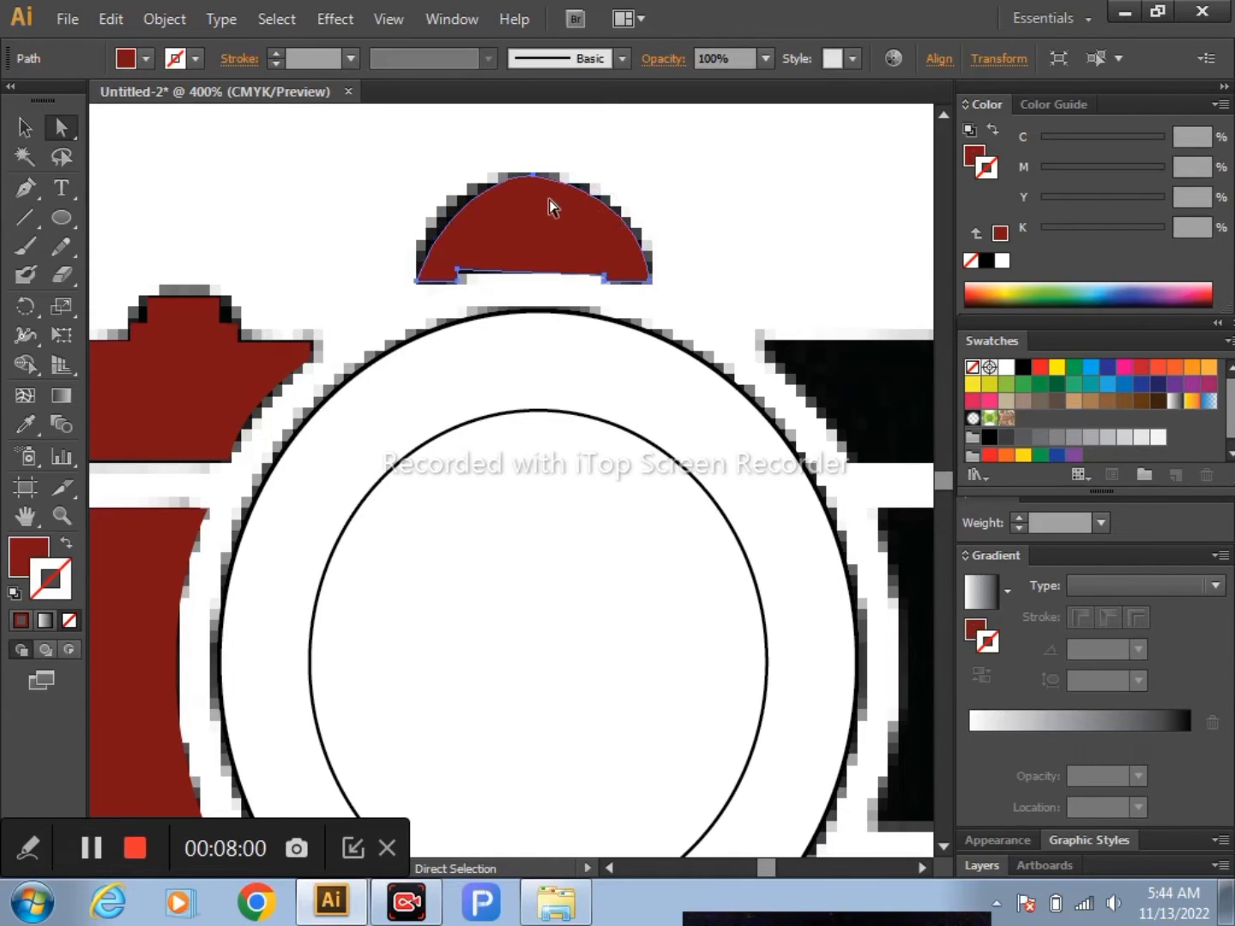
{"action": "left_click", "coordinate": [532, 178]}
{"action": "left_click_drag", "start_coordinate": [650, 197], "coordinate": [649, 190]}
{"action": "mouse_move", "coordinate": [455, 176]}
{"action": "left_mouse_down"}
{"action": "mouse_move", "coordinate": [444, 169]}
{"action": "mouse_move", "coordinate": [455, 169]}
{"action": "left_mouse_up"}
{"action": "left_click", "coordinate": [791, 189]}
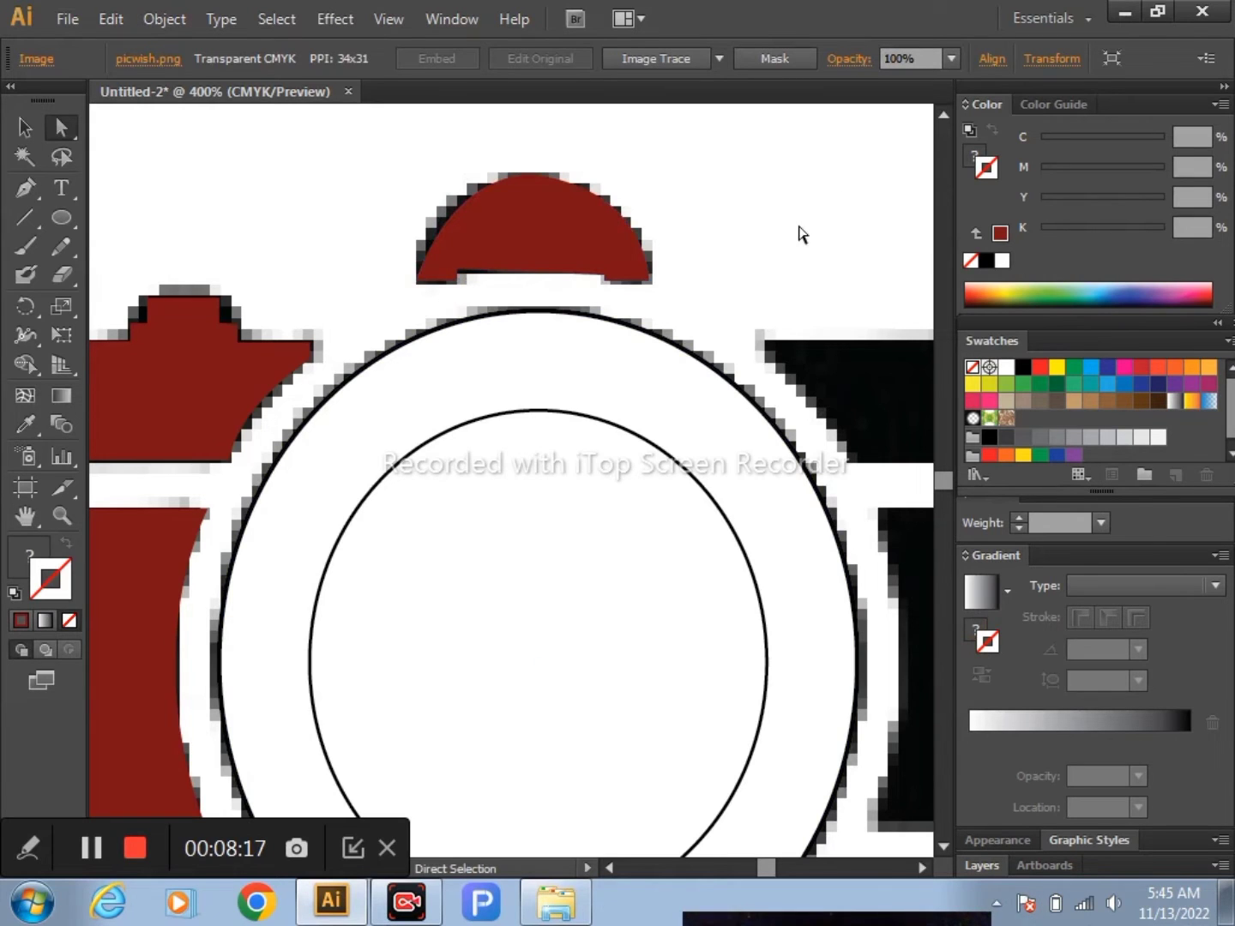
Create a vertically reflected copy of the top-left red body piece
{"action": "key", "text": "ctrl+0"}
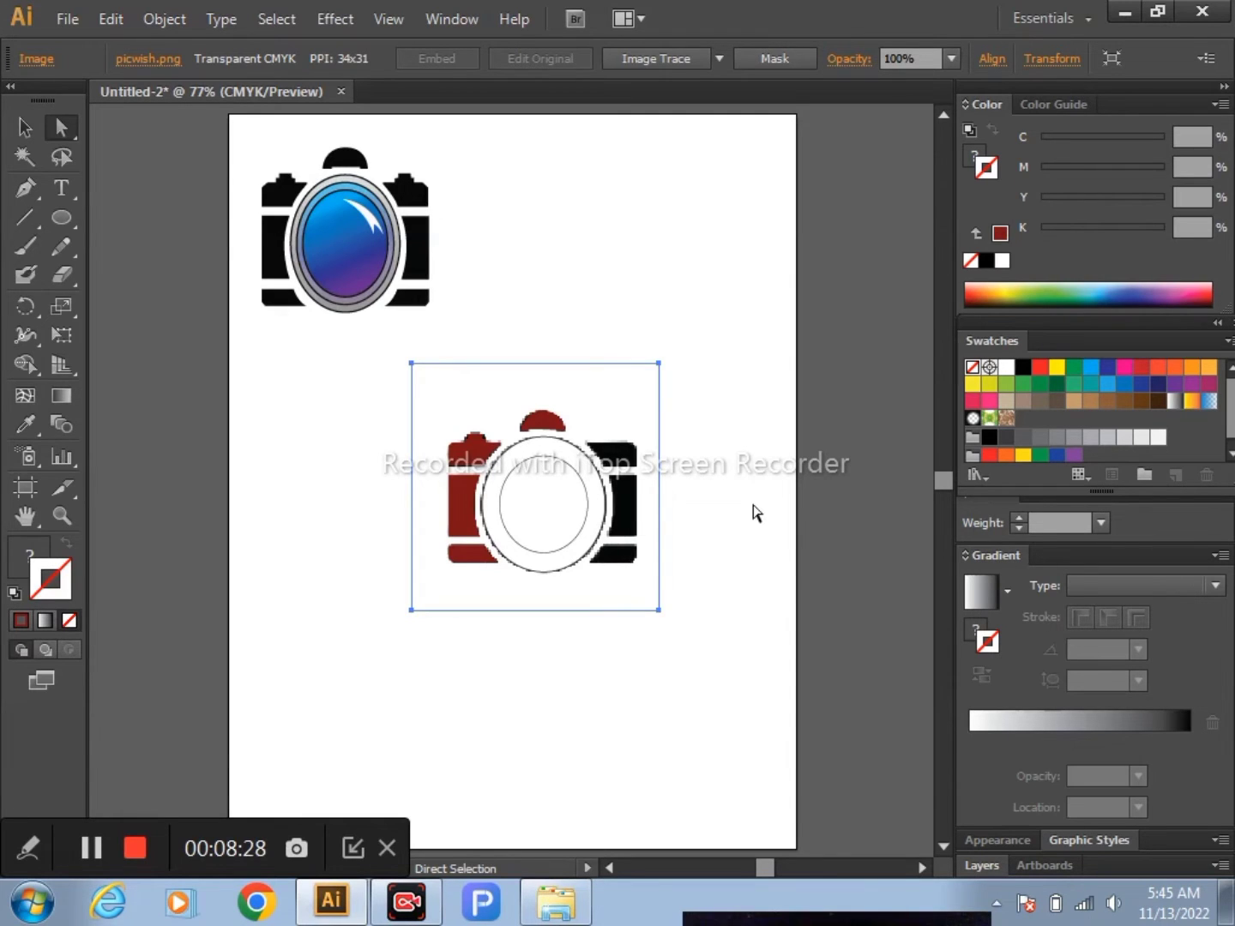
{"action": "scroll", "coordinate": [661, 574], "scroll_direction": "up", "scroll_amount": 2}
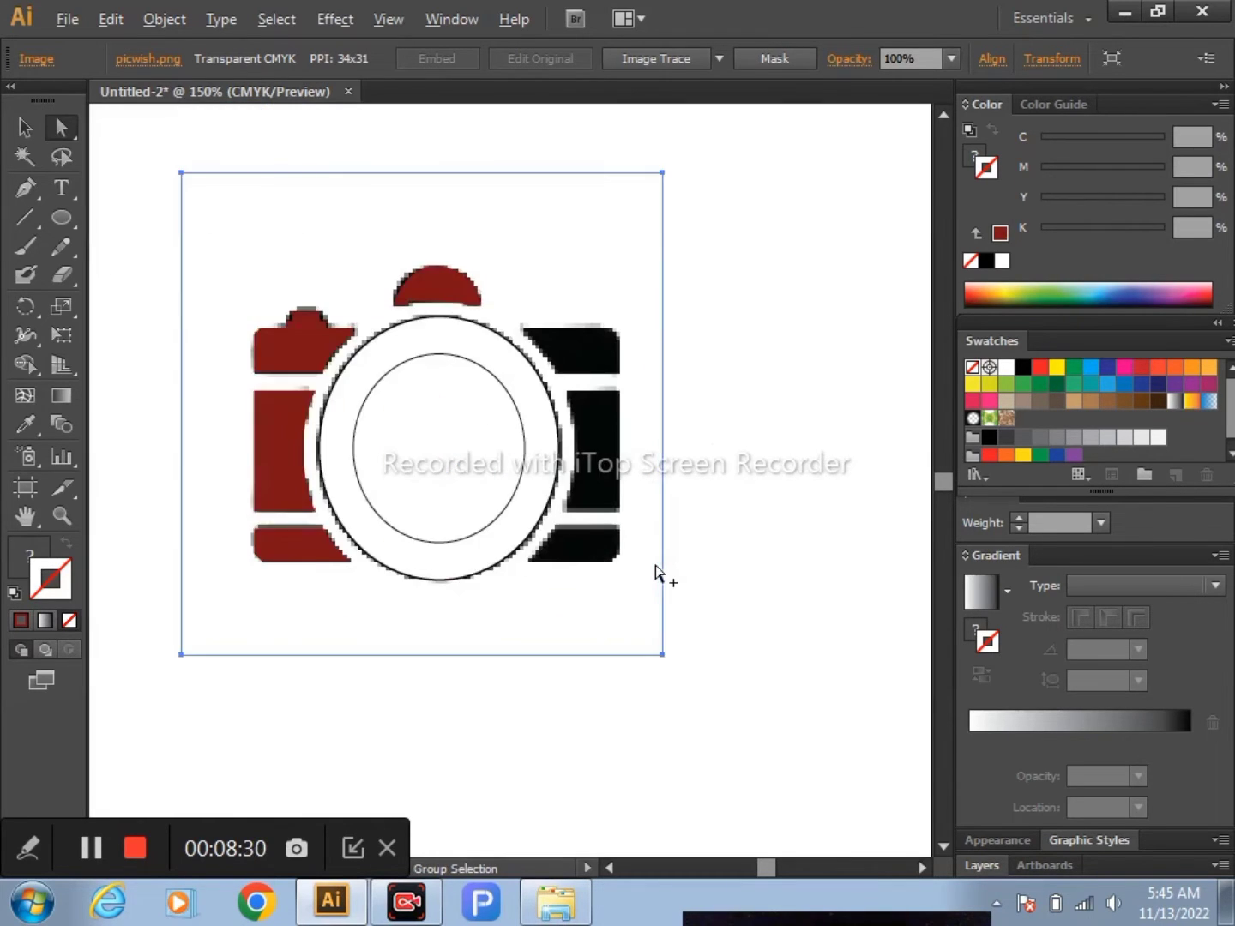
{"action": "scroll", "coordinate": [659, 573], "scroll_direction": "up", "scroll_amount": 1}
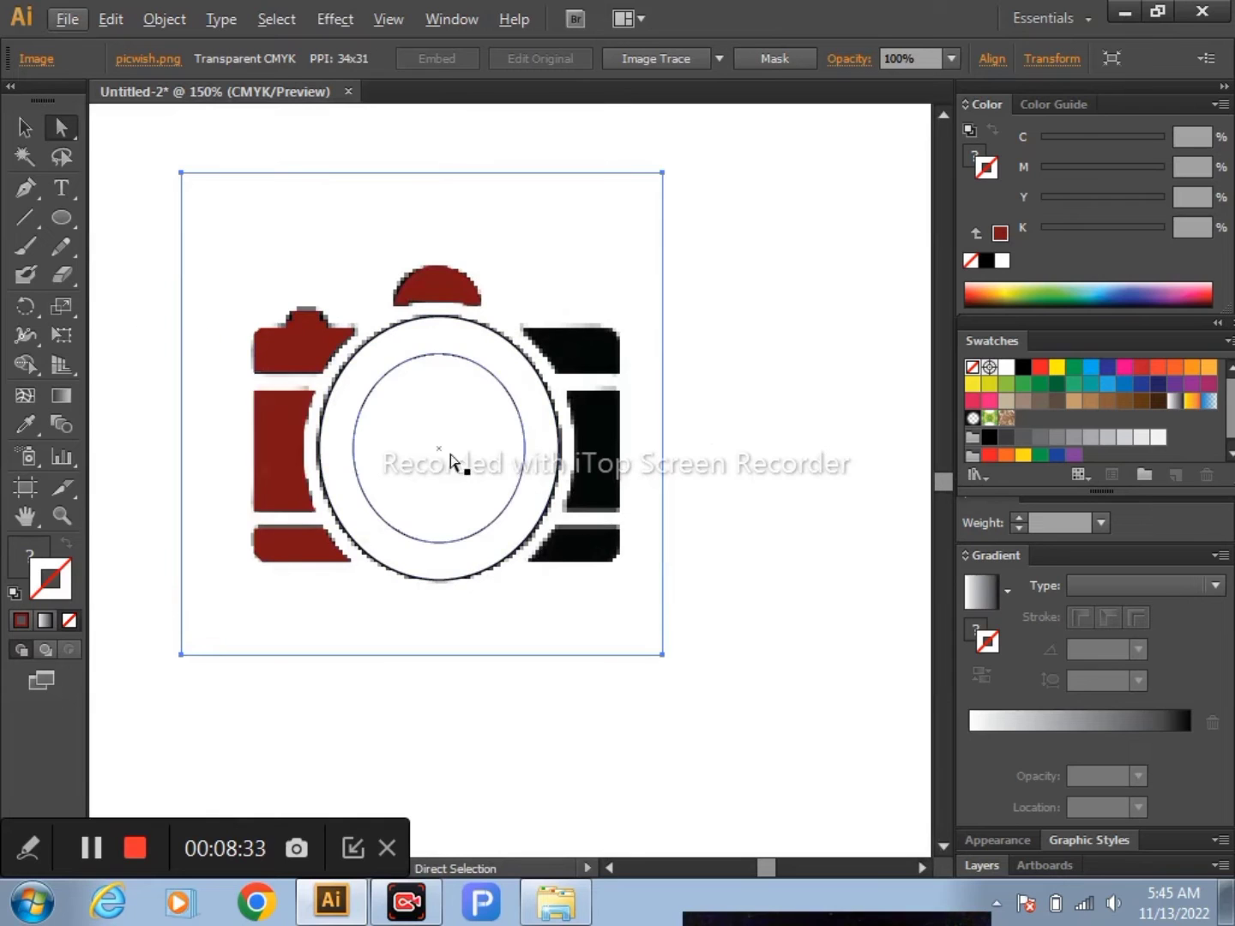
{"action": "left_click", "coordinate": [854, 570]}
{"action": "left_click", "coordinate": [305, 368]}
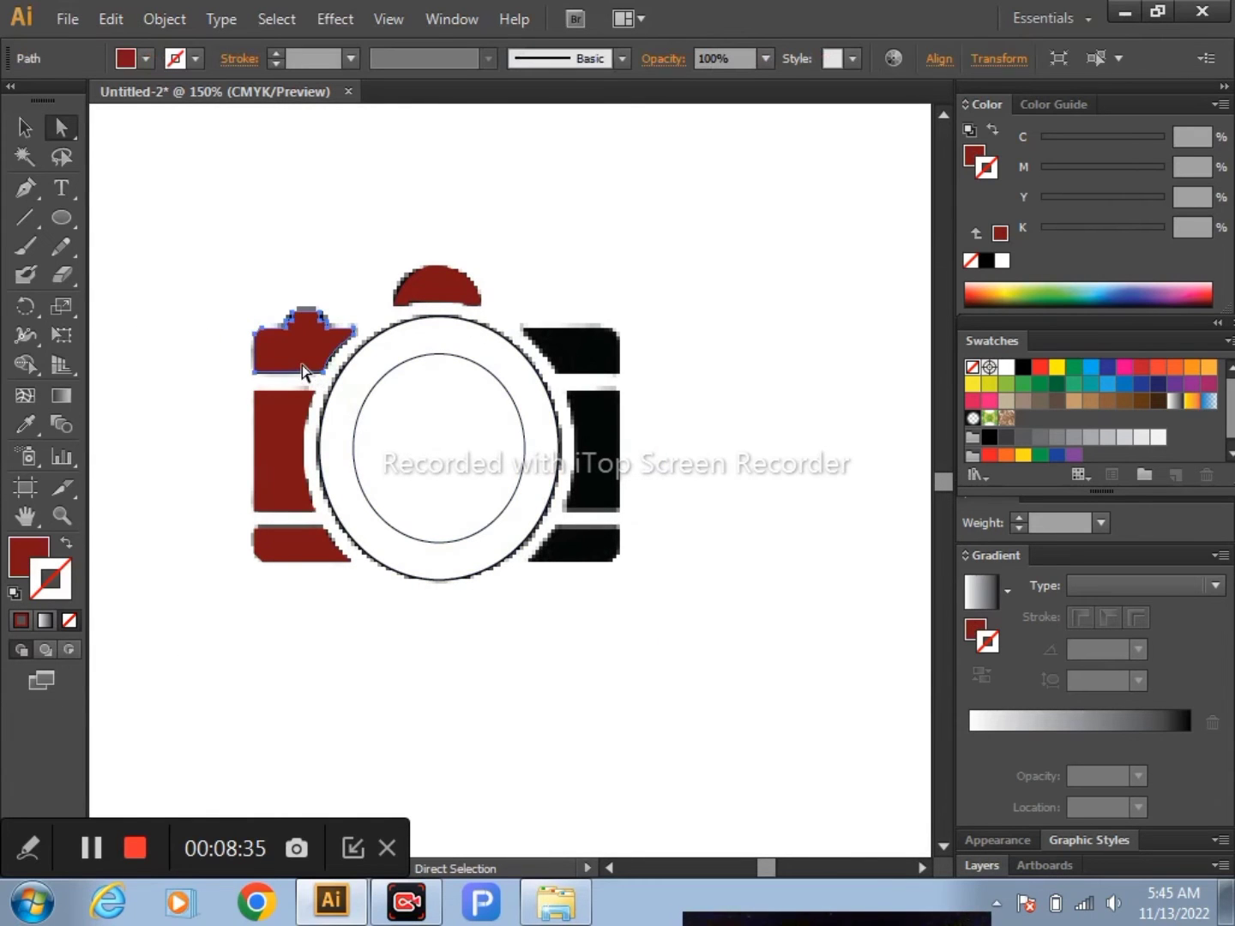
{"action": "right_click", "coordinate": [304, 369]}
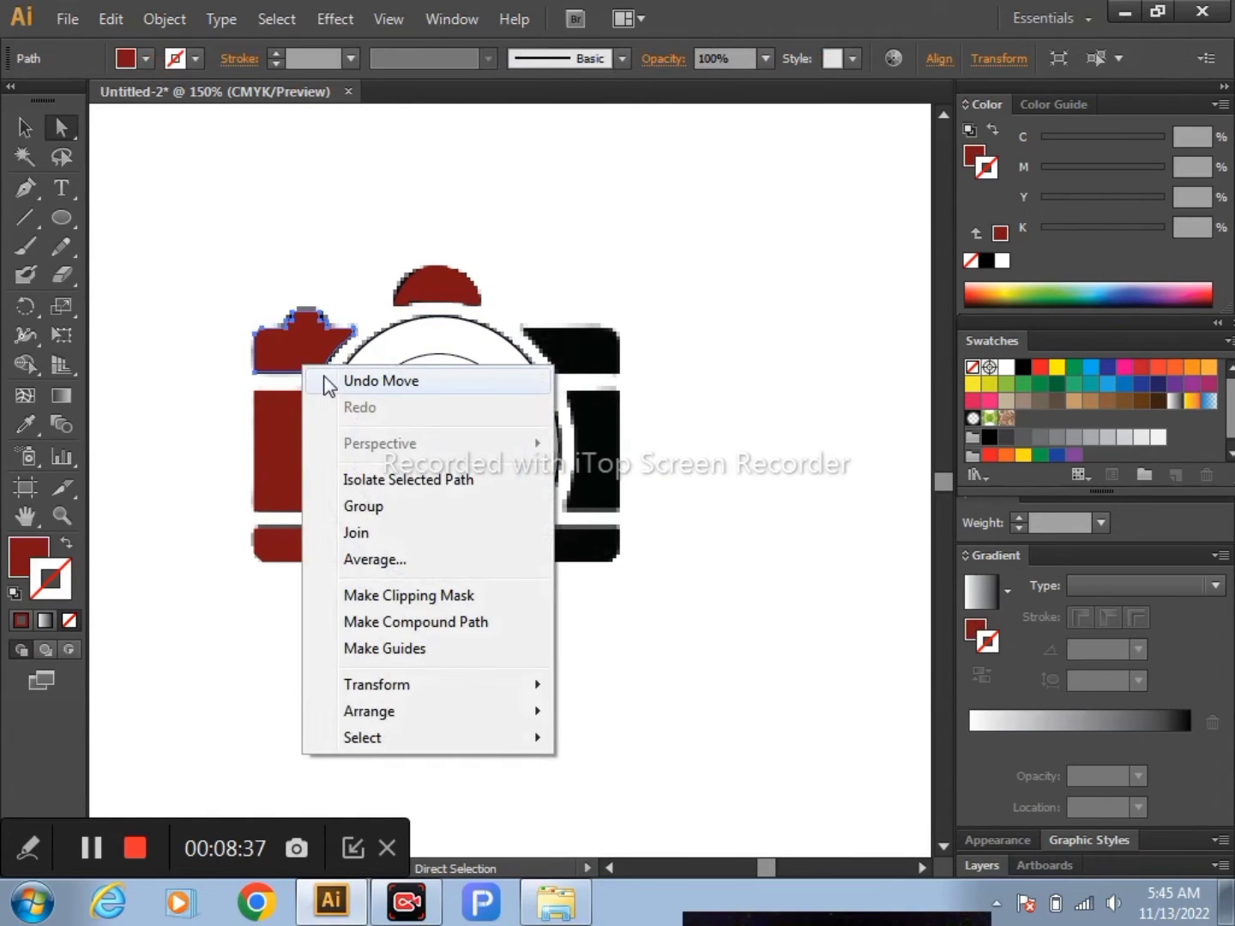
{"action": "mouse_move", "coordinate": [375, 685]}
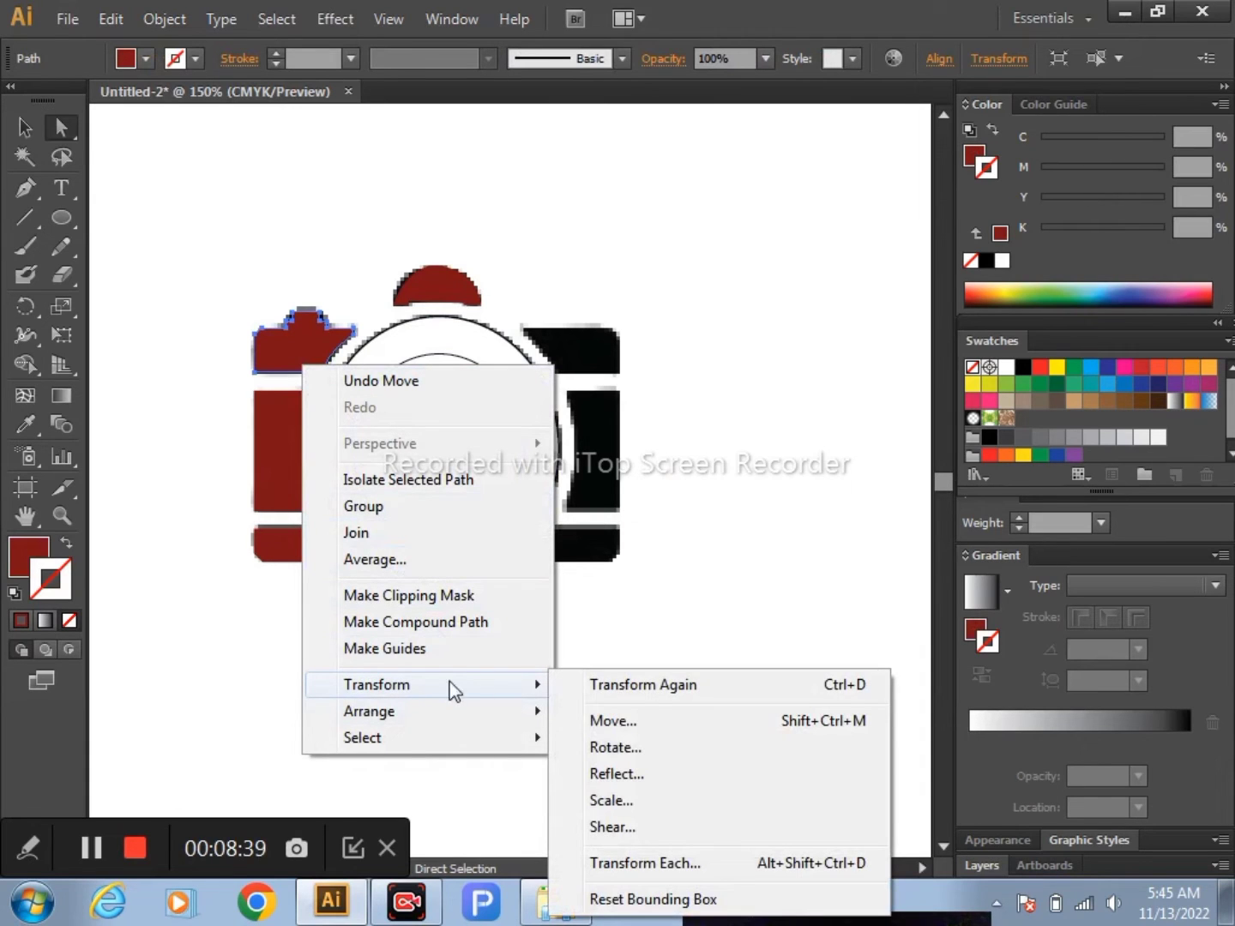
{"action": "left_click", "coordinate": [619, 775]}
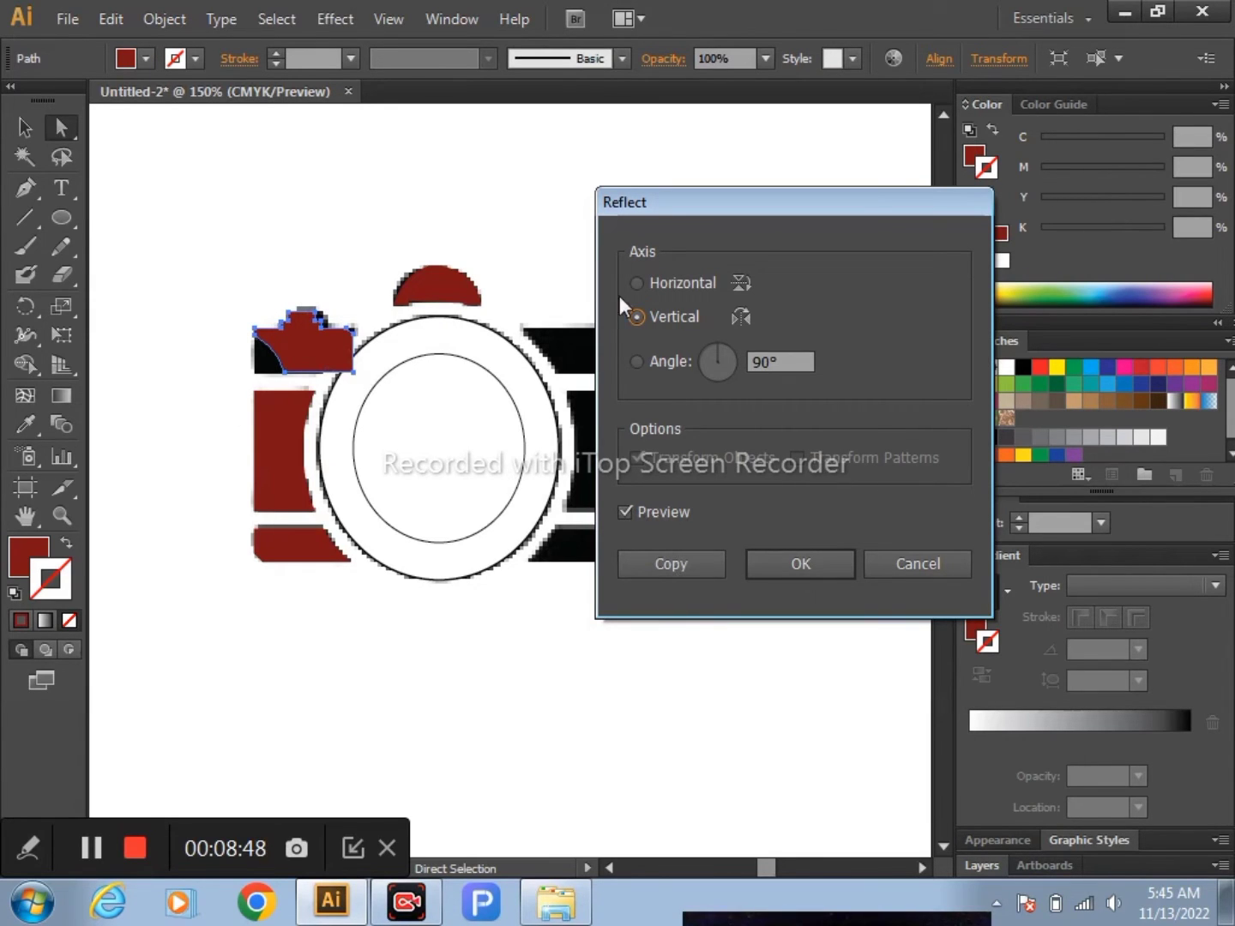
{"action": "left_click", "coordinate": [684, 564]}
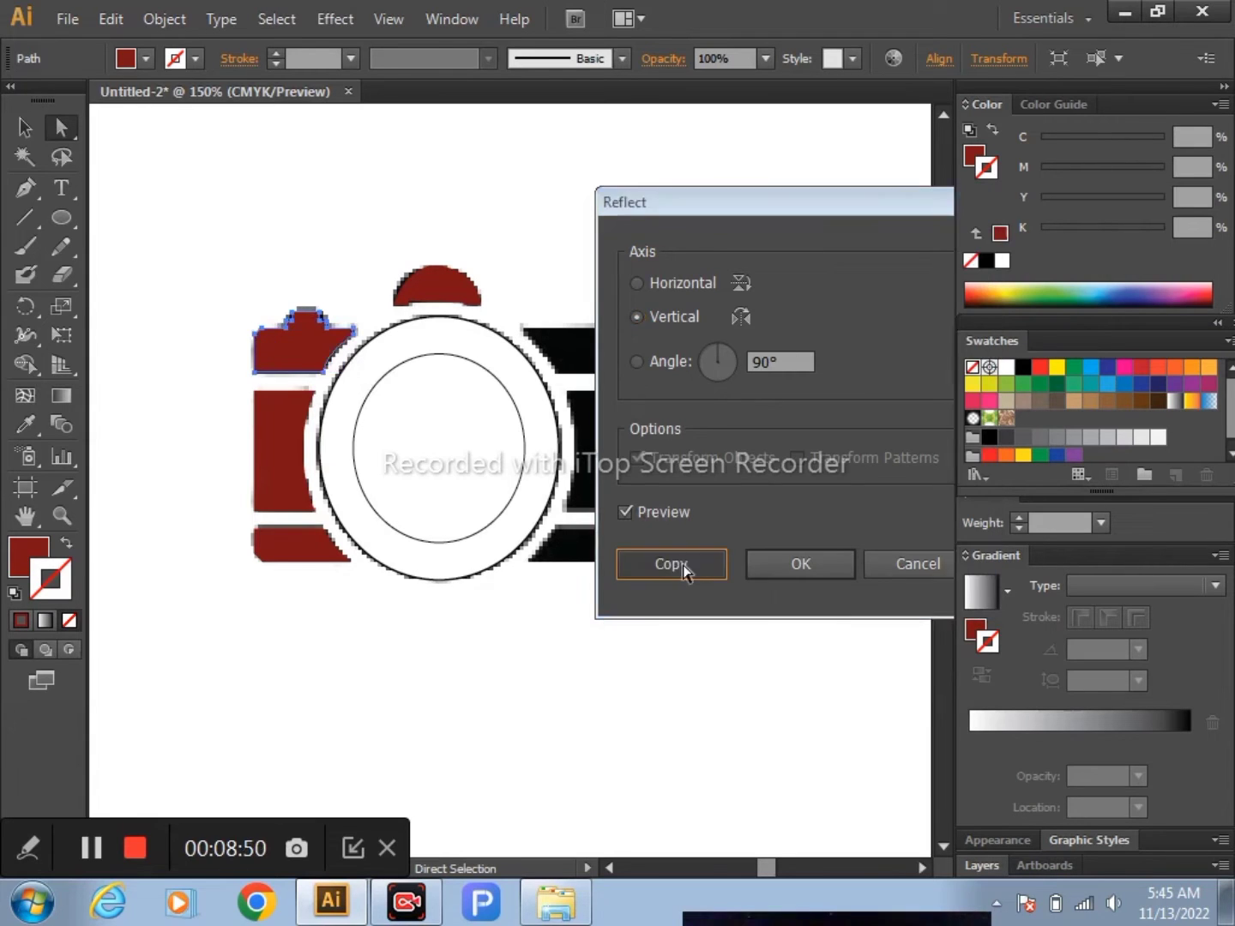
Move the mirrored copy over the camera's top-right piece
{"action": "left_click", "coordinate": [313, 352], "text": "shift"}
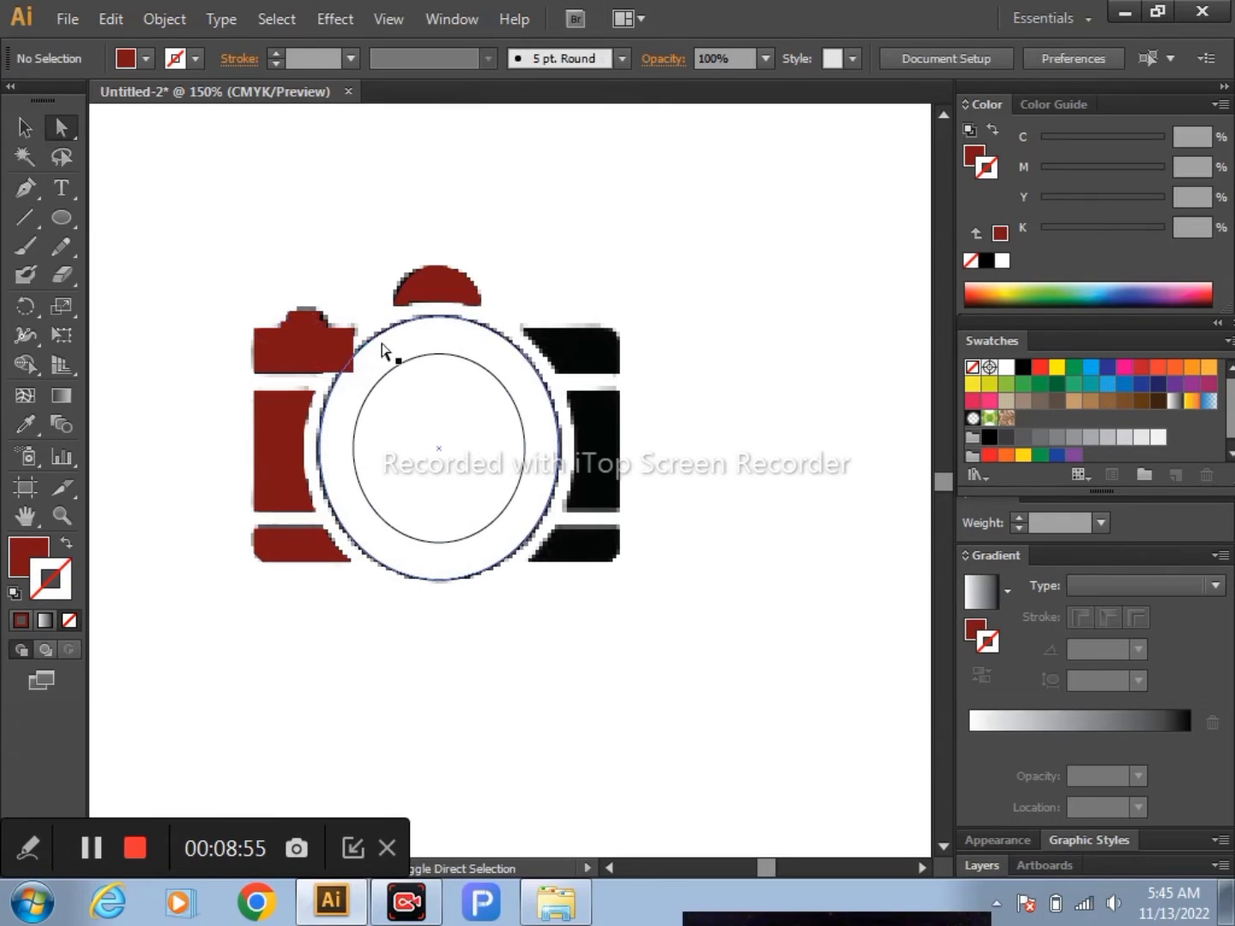
{"action": "left_click", "coordinate": [311, 353]}
{"action": "left_click_drag", "start_coordinate": [311, 351], "coordinate": [581, 351]}
{"action": "left_click", "coordinate": [737, 336]}
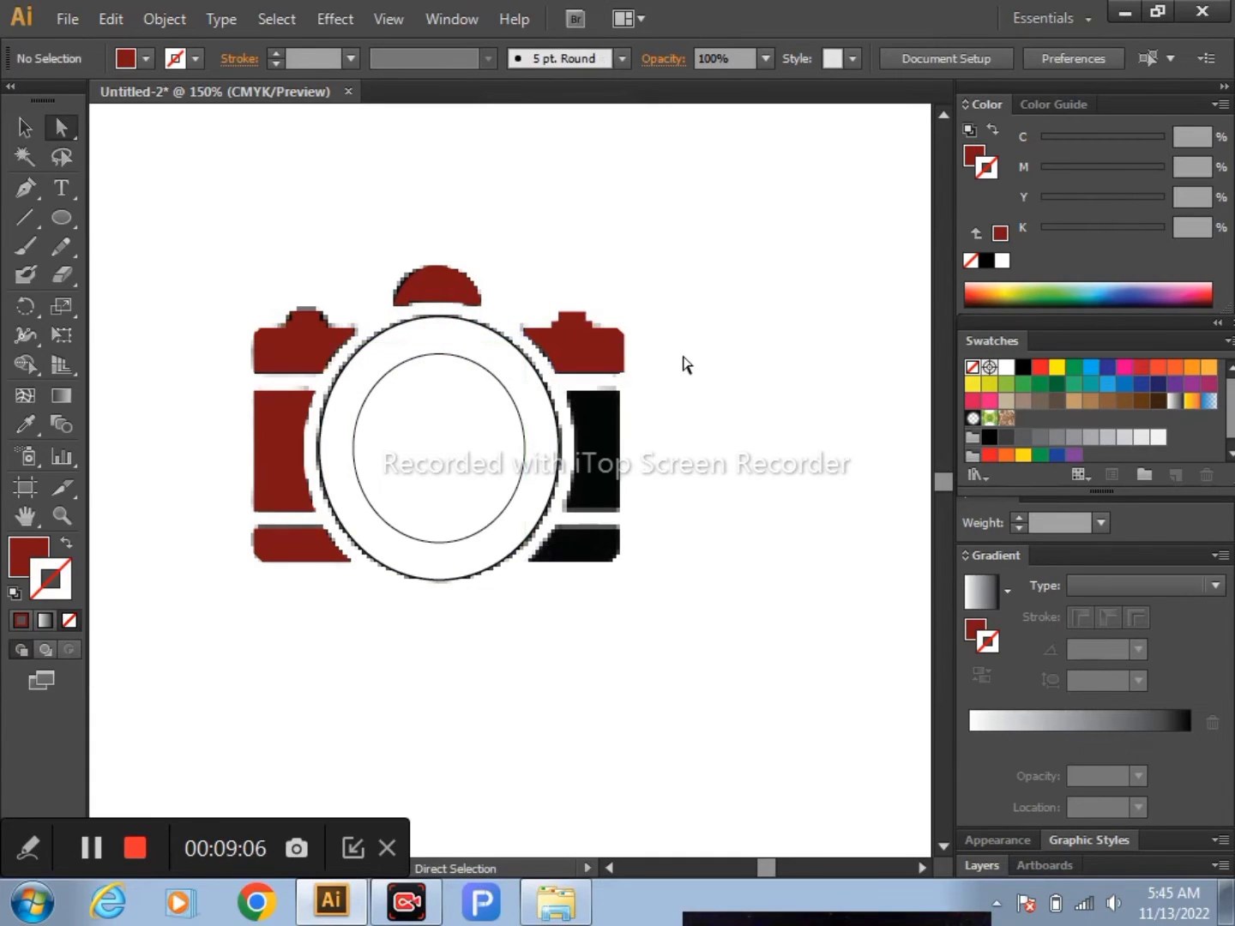
Reflect a copy of the left side rectangle and place it on the right
{"action": "left_click", "coordinate": [278, 490]}
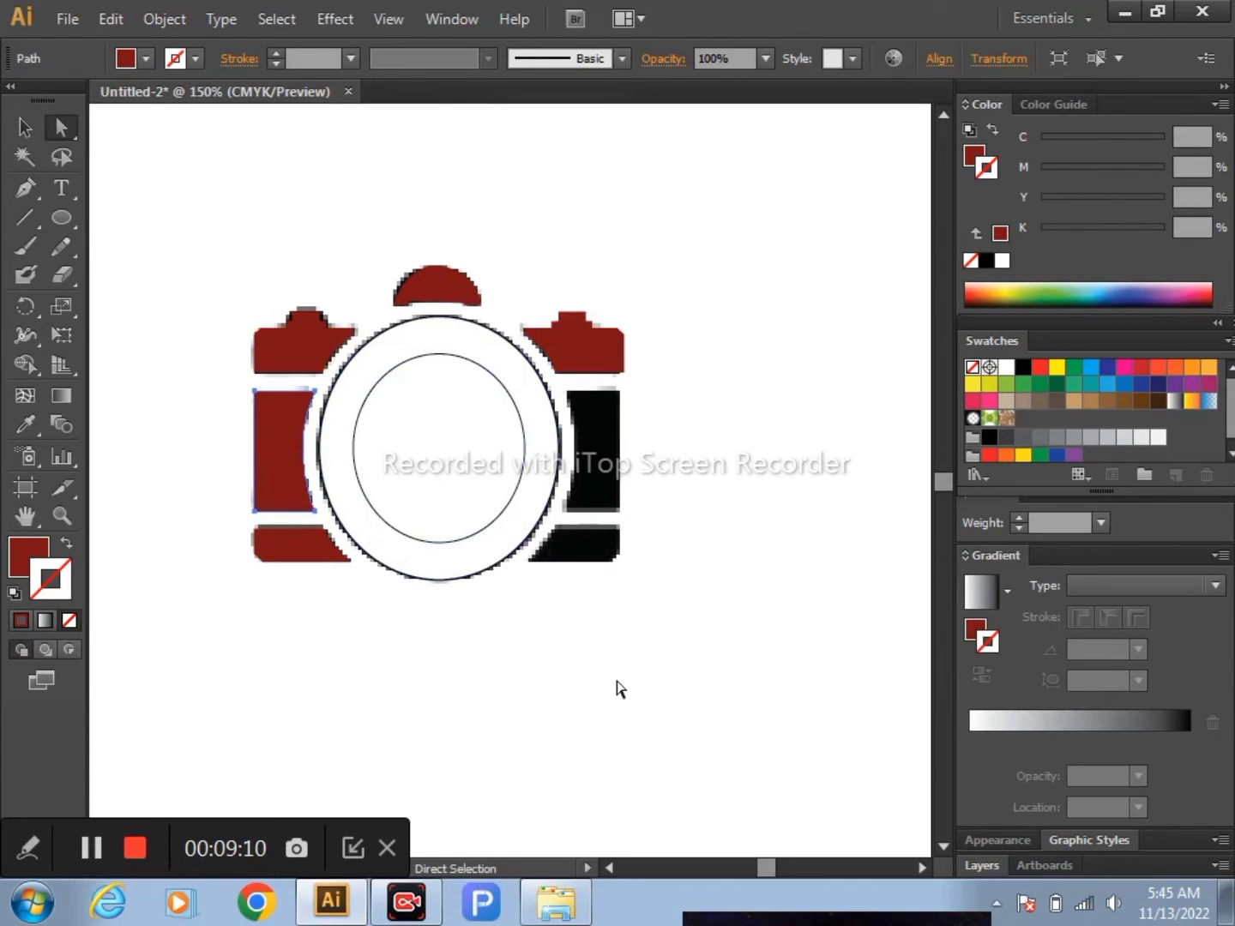
{"action": "right_click", "coordinate": [291, 448]}
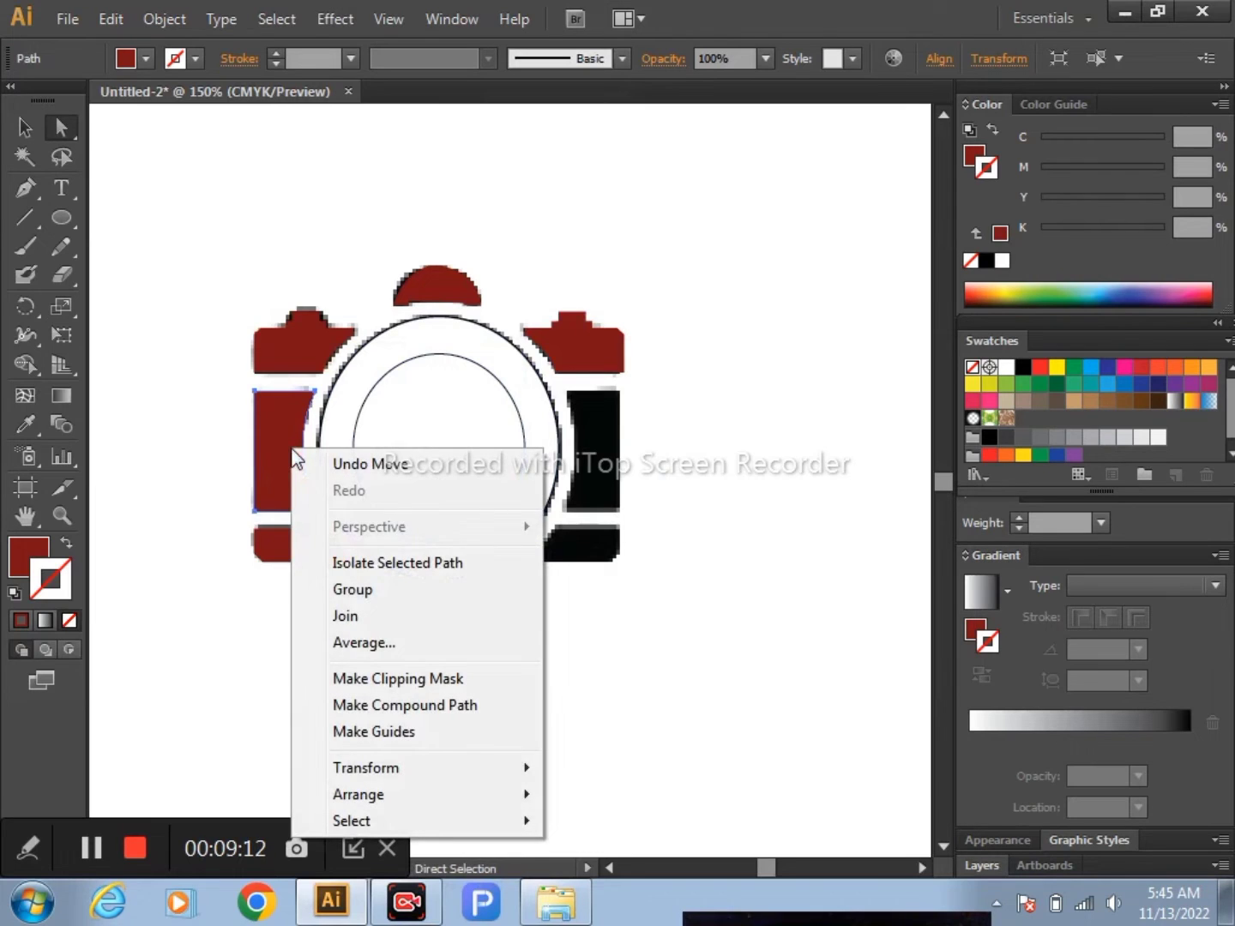
{"action": "mouse_move", "coordinate": [365, 767]}
{"action": "left_click", "coordinate": [621, 640]}
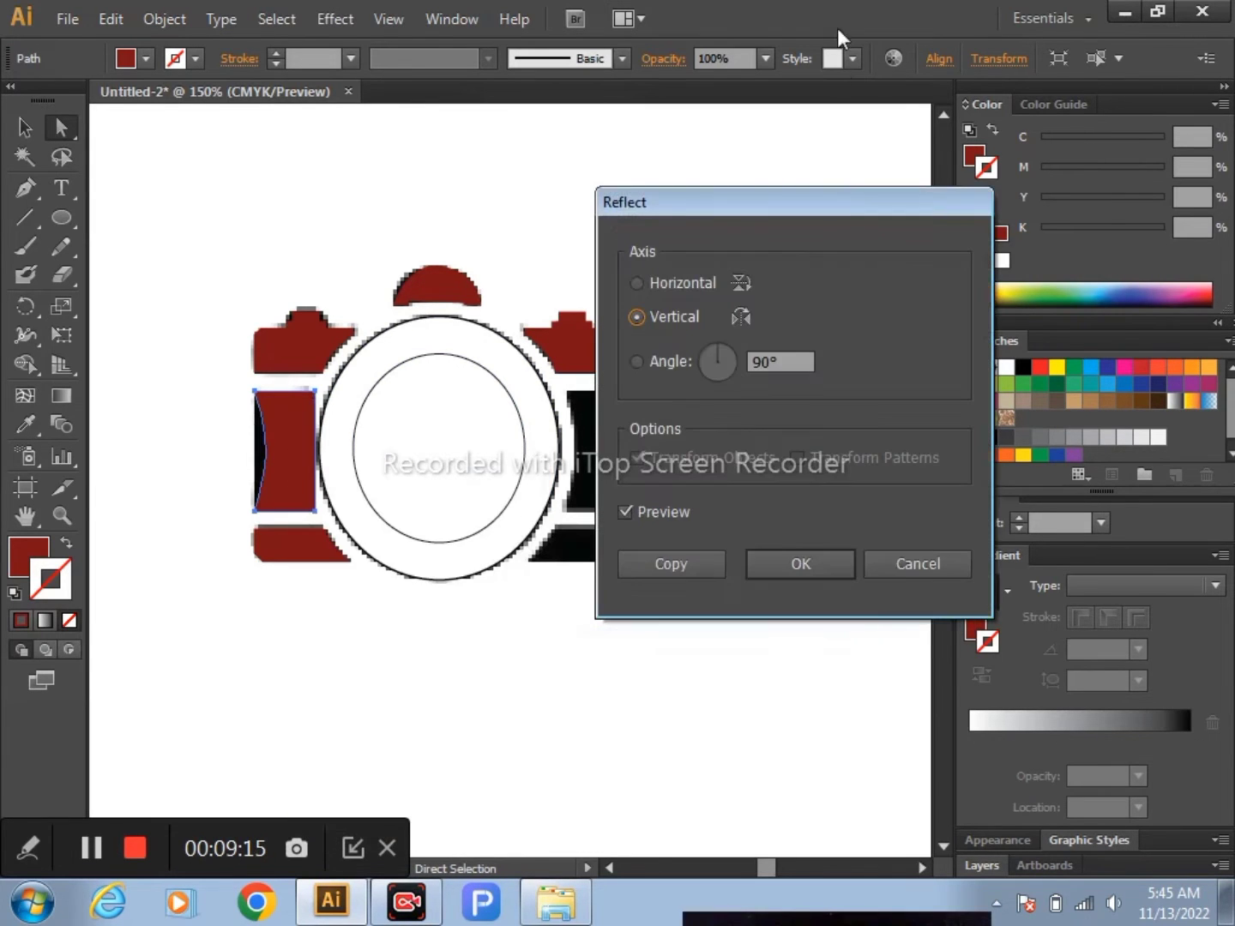
{"action": "left_click", "coordinate": [715, 563]}
{"action": "left_click_drag", "start_coordinate": [287, 462], "coordinate": [603, 468]}
{"action": "left_click", "coordinate": [711, 468]}
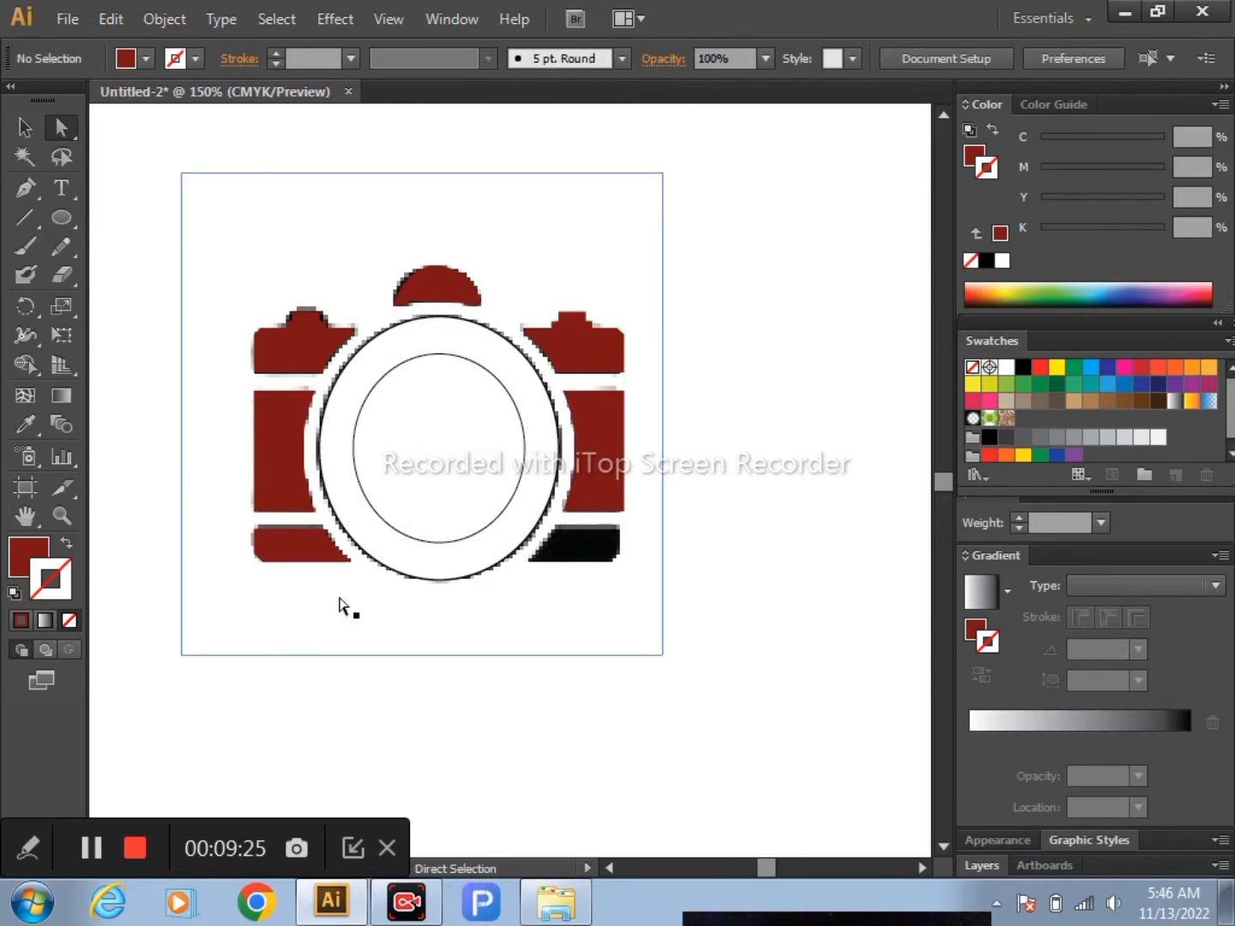
Reflect a copy of the bottom-left piece and place it on the right
{"action": "left_click", "coordinate": [309, 545]}
{"action": "right_click", "coordinate": [307, 542]}
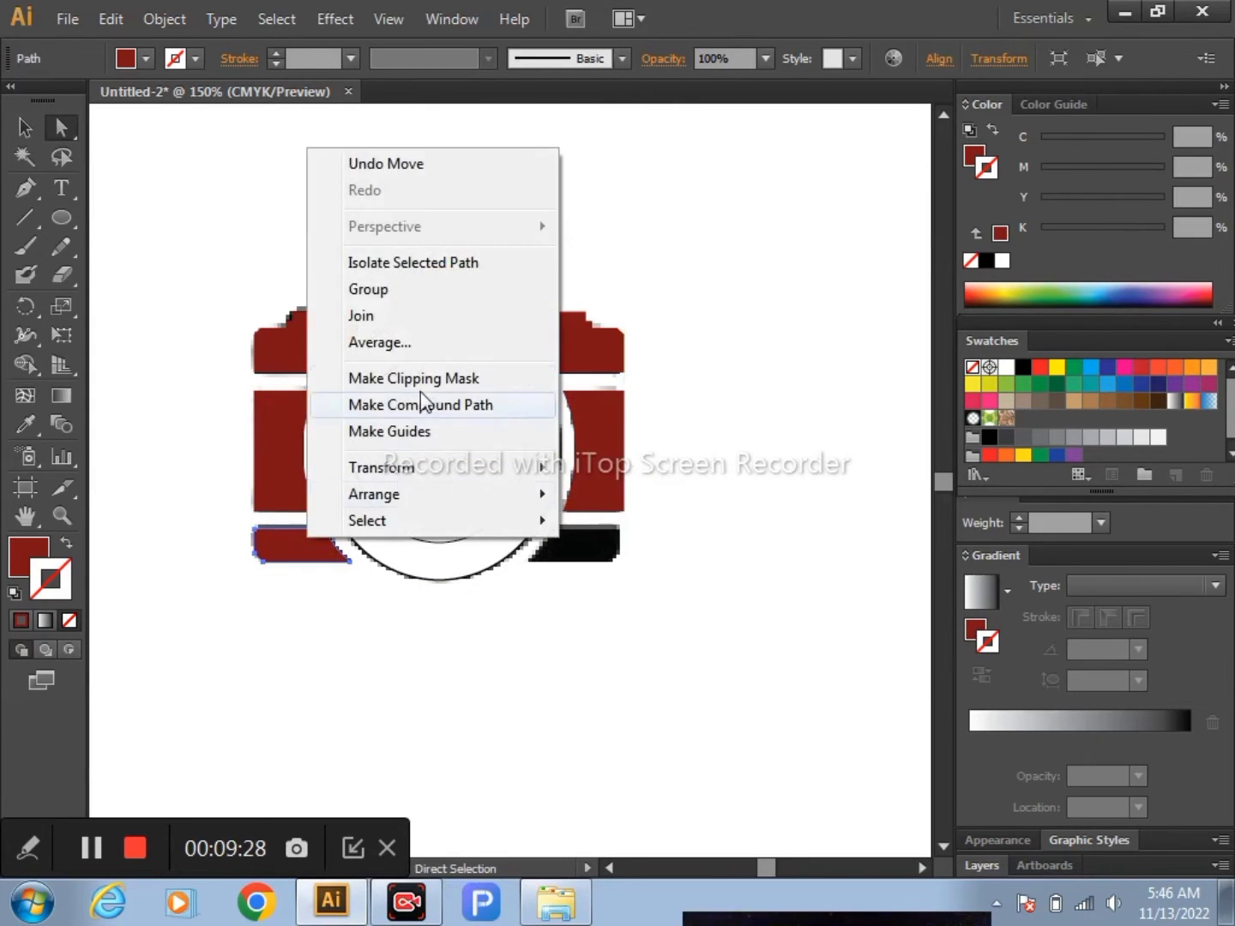
{"action": "mouse_move", "coordinate": [381, 466]}
{"action": "left_click", "coordinate": [645, 557]}
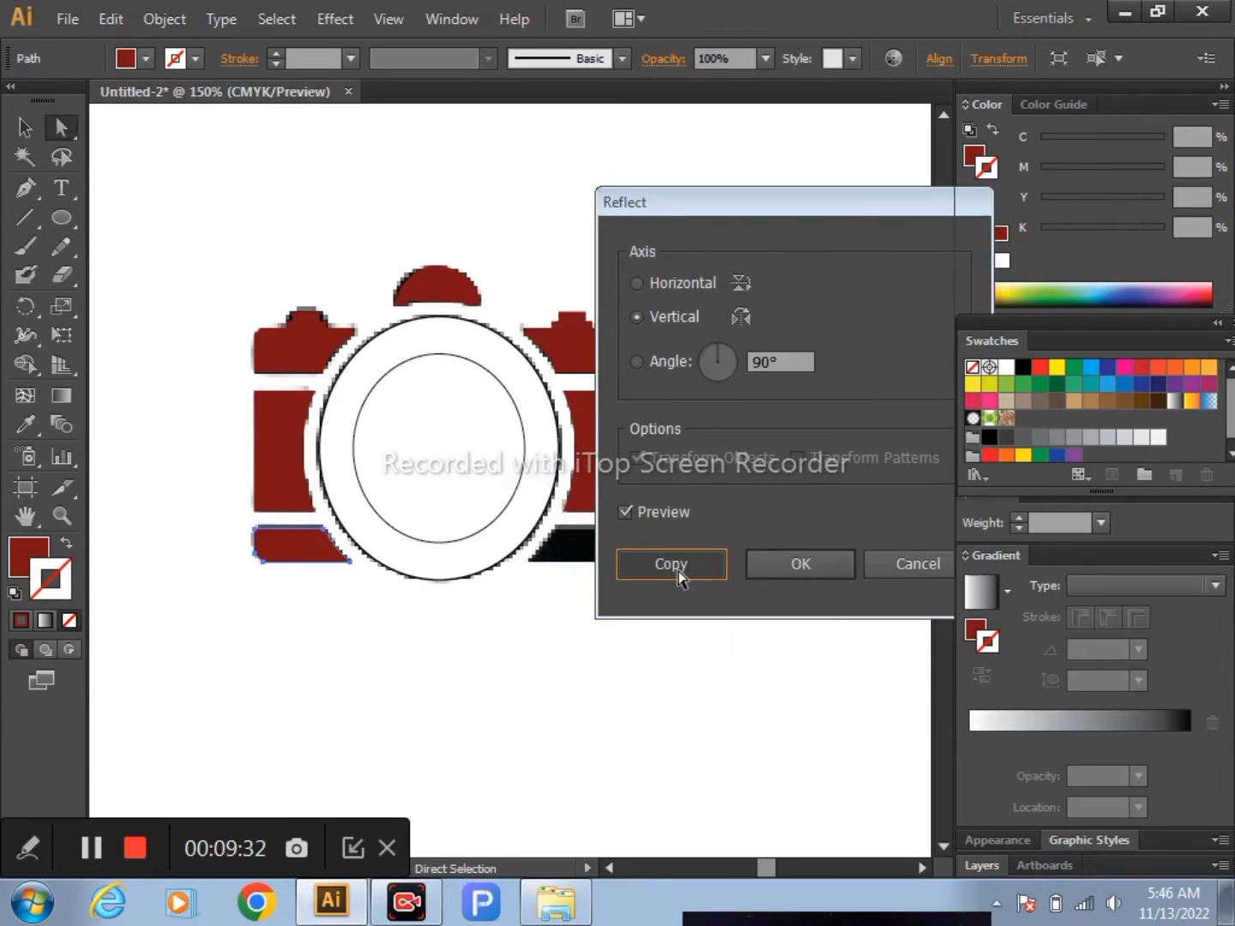
{"action": "left_click", "coordinate": [674, 573]}
{"action": "left_click_drag", "start_coordinate": [290, 544], "coordinate": [580, 551]}
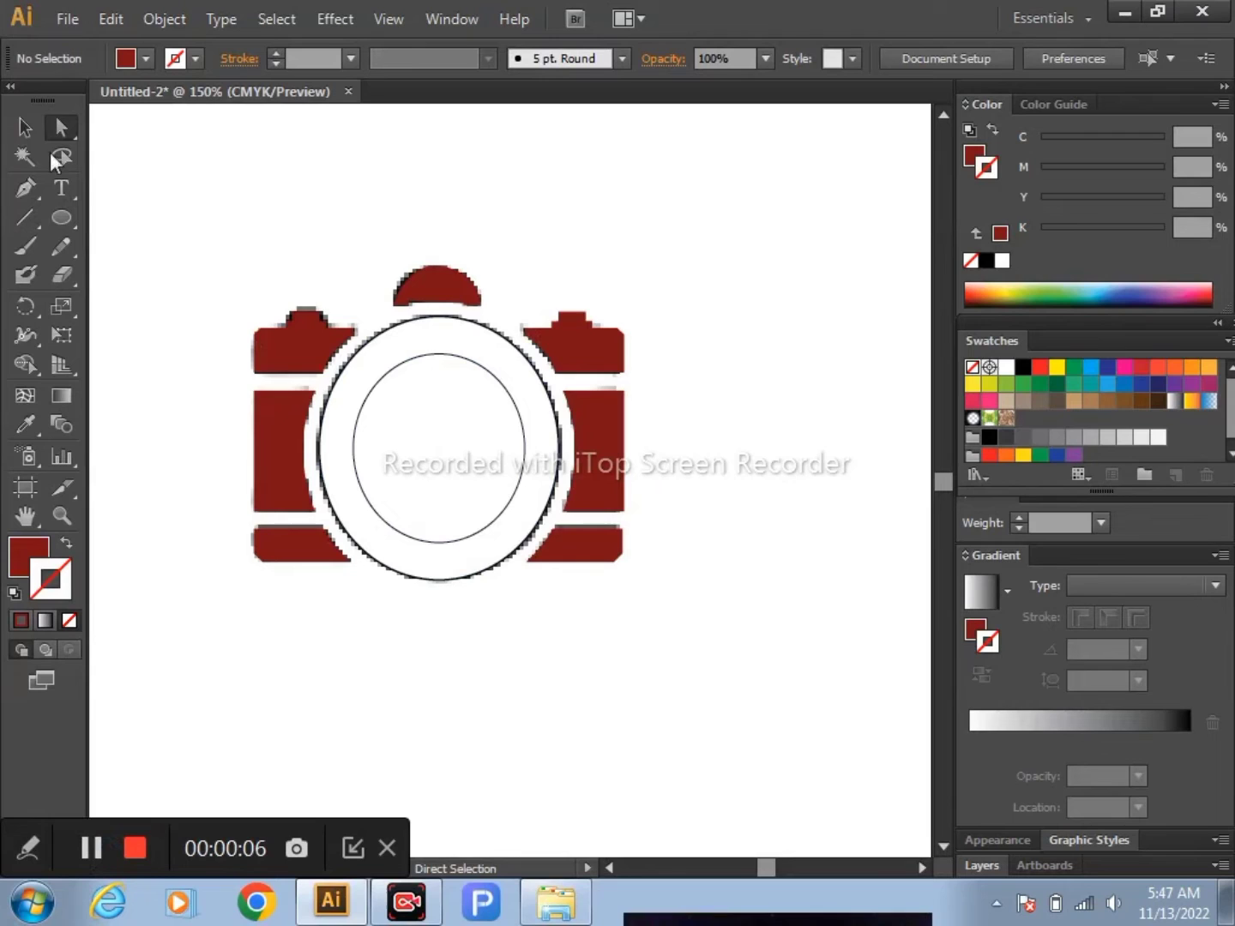
Marquee-select the red camera drawing and move it up on the artboard
{"action": "left_click", "coordinate": [25, 130]}
{"action": "key", "text": "ctrl+0"}
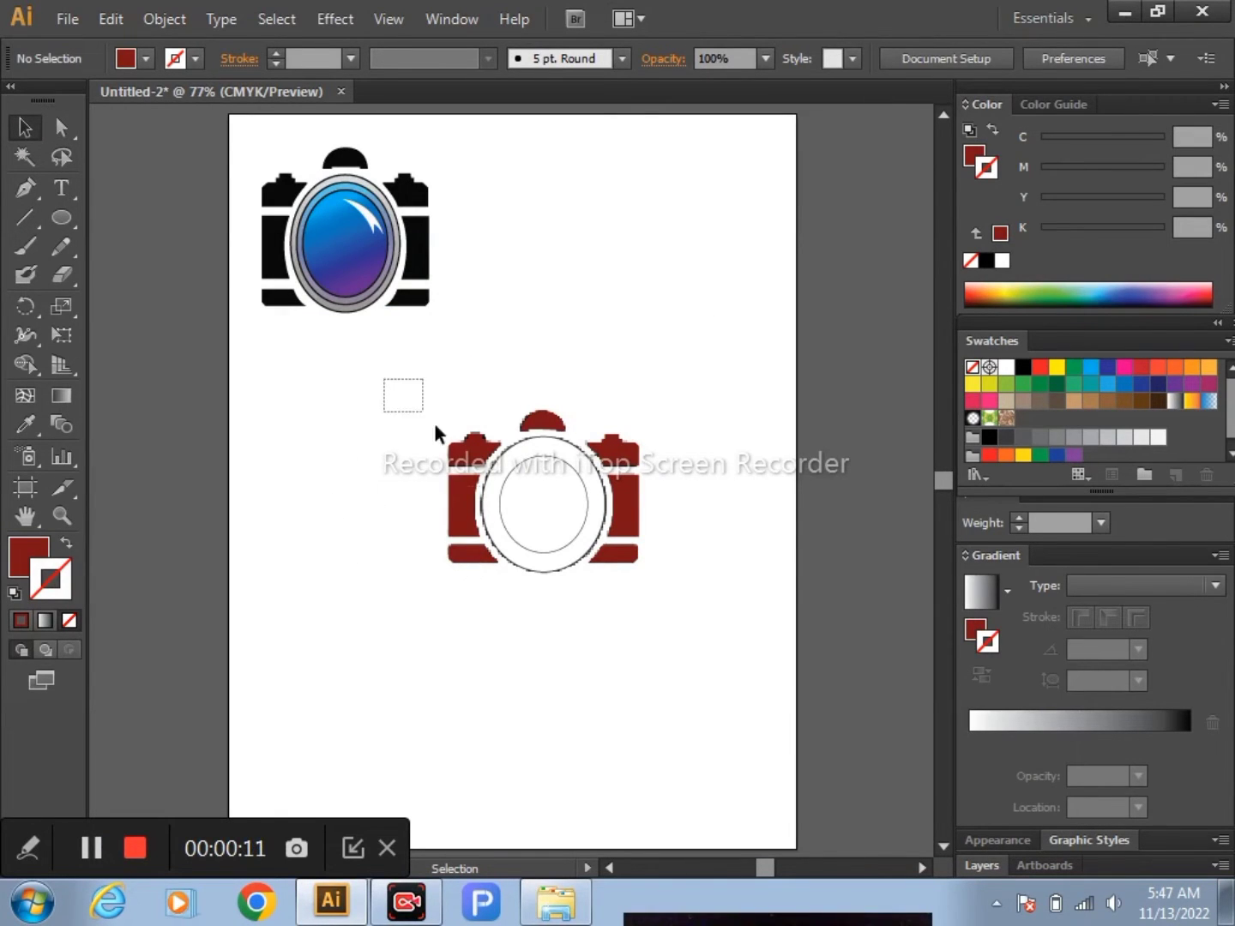
{"action": "left_click_drag", "start_coordinate": [435, 423], "coordinate": [668, 601]}
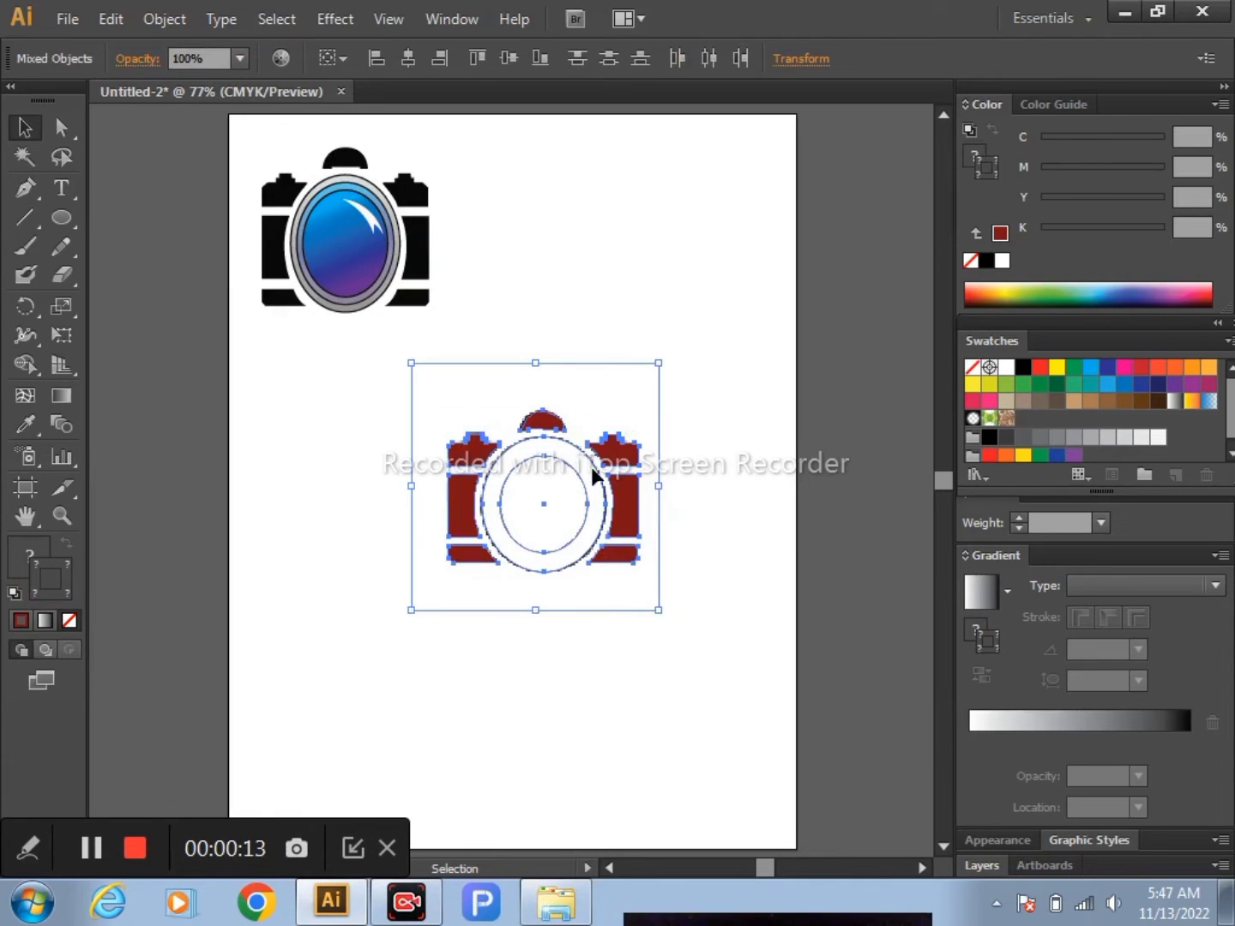
{"action": "mouse_move", "coordinate": [593, 474]}
{"action": "left_mouse_down"}
{"action": "mouse_move", "coordinate": [514, 654]}
{"action": "mouse_move", "coordinate": [676, 366]}
{"action": "left_mouse_up"}
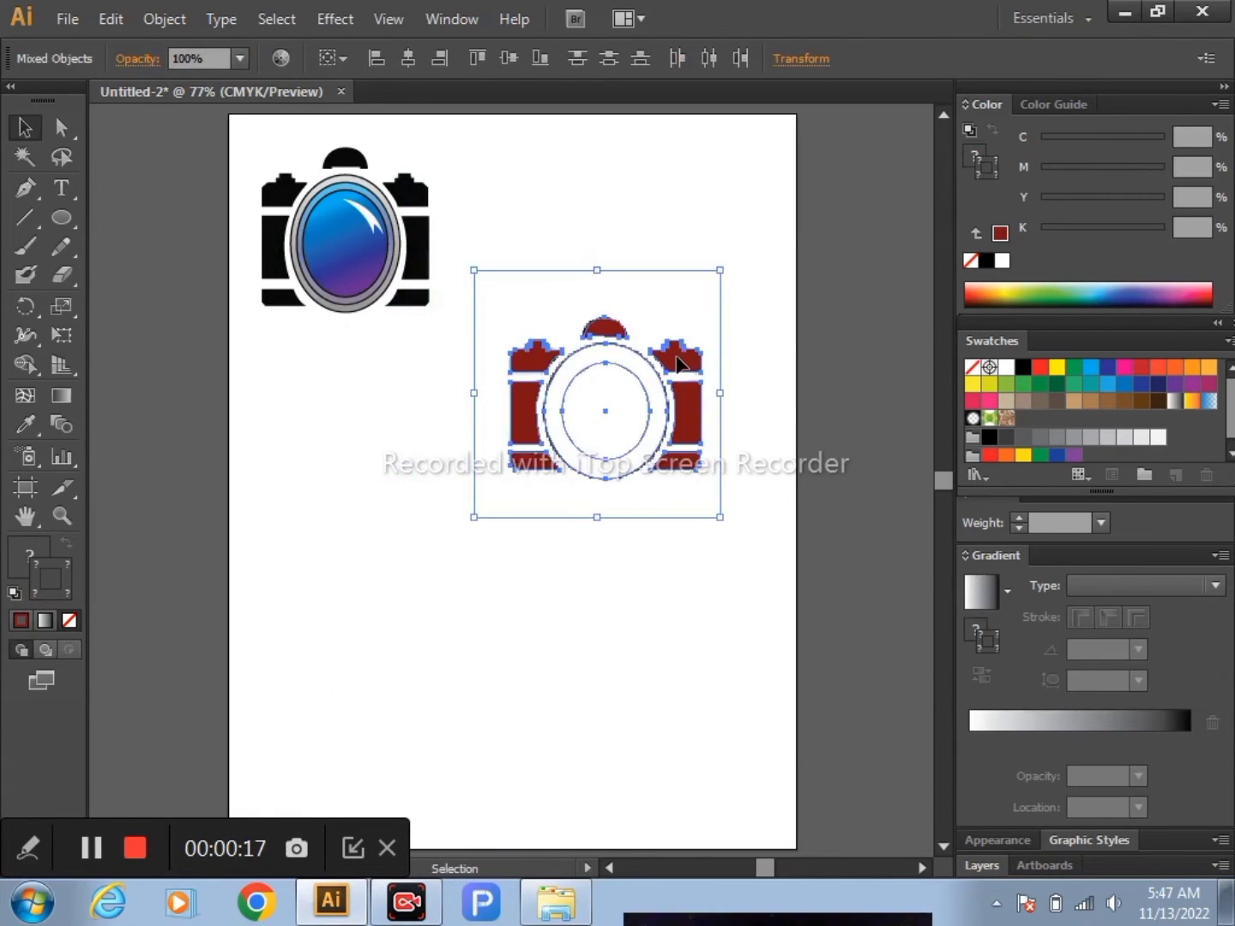
{"action": "left_click", "coordinate": [543, 770]}
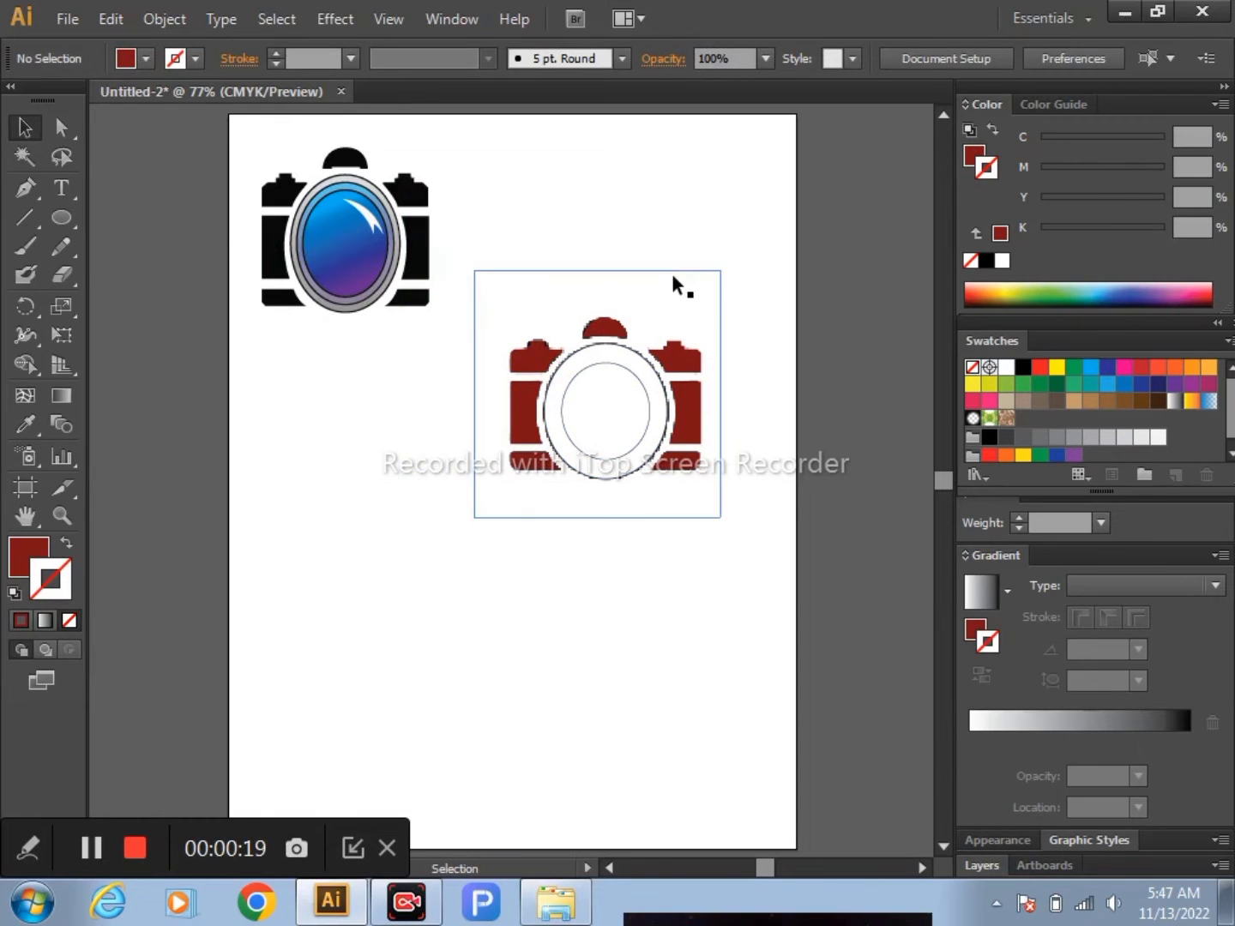
Move the reference image to the left edge and the red camera lower
{"action": "mouse_move", "coordinate": [672, 273]}
{"action": "left_mouse_down"}
{"action": "mouse_move", "coordinate": [675, 592]}
{"action": "mouse_move", "coordinate": [344, 598]}
{"action": "mouse_move", "coordinate": [304, 426]}
{"action": "left_mouse_up"}
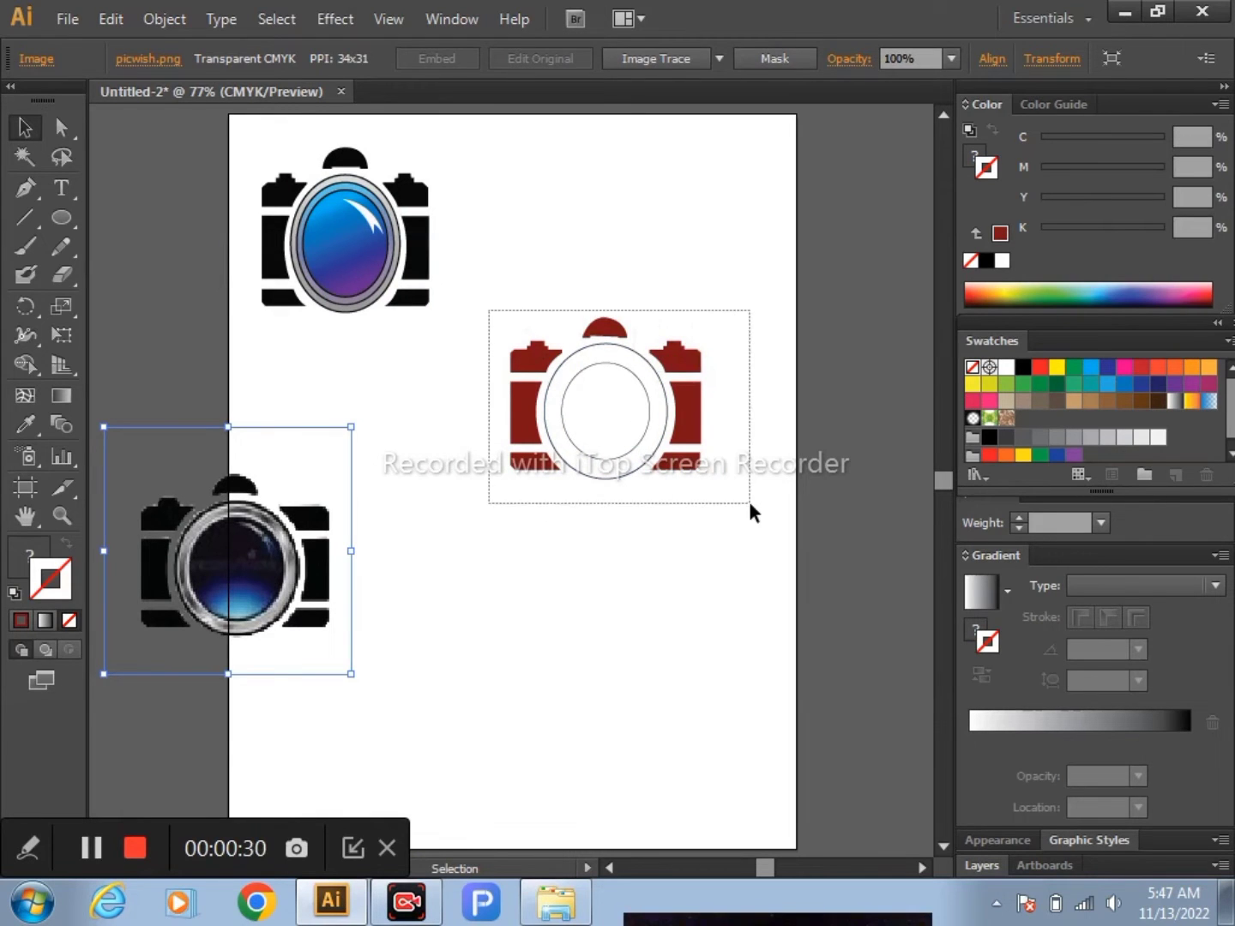
{"action": "left_click_drag", "start_coordinate": [488, 311], "coordinate": [750, 505]}
{"action": "left_click_drag", "start_coordinate": [644, 425], "coordinate": [660, 583]}
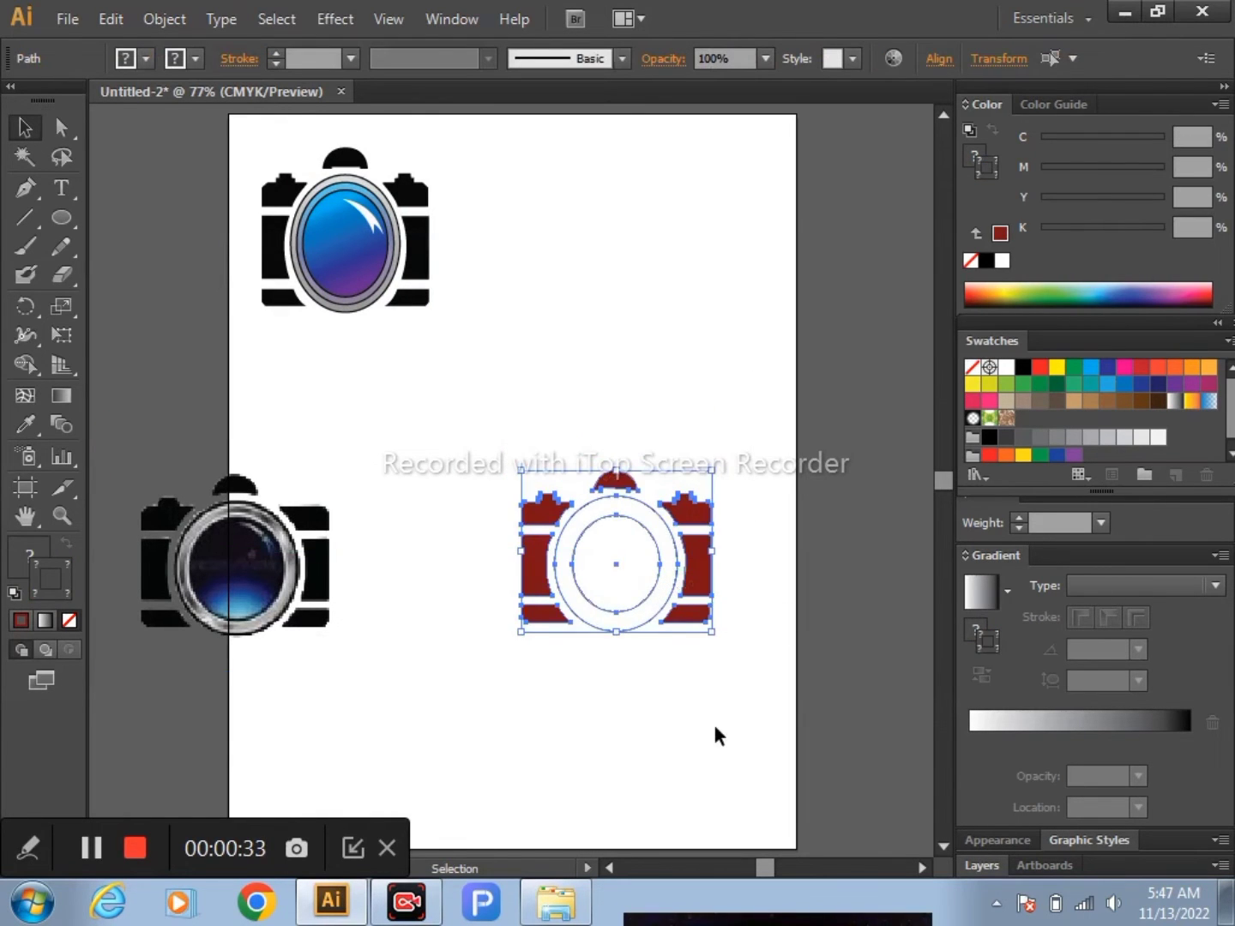
{"action": "left_click", "coordinate": [654, 668]}
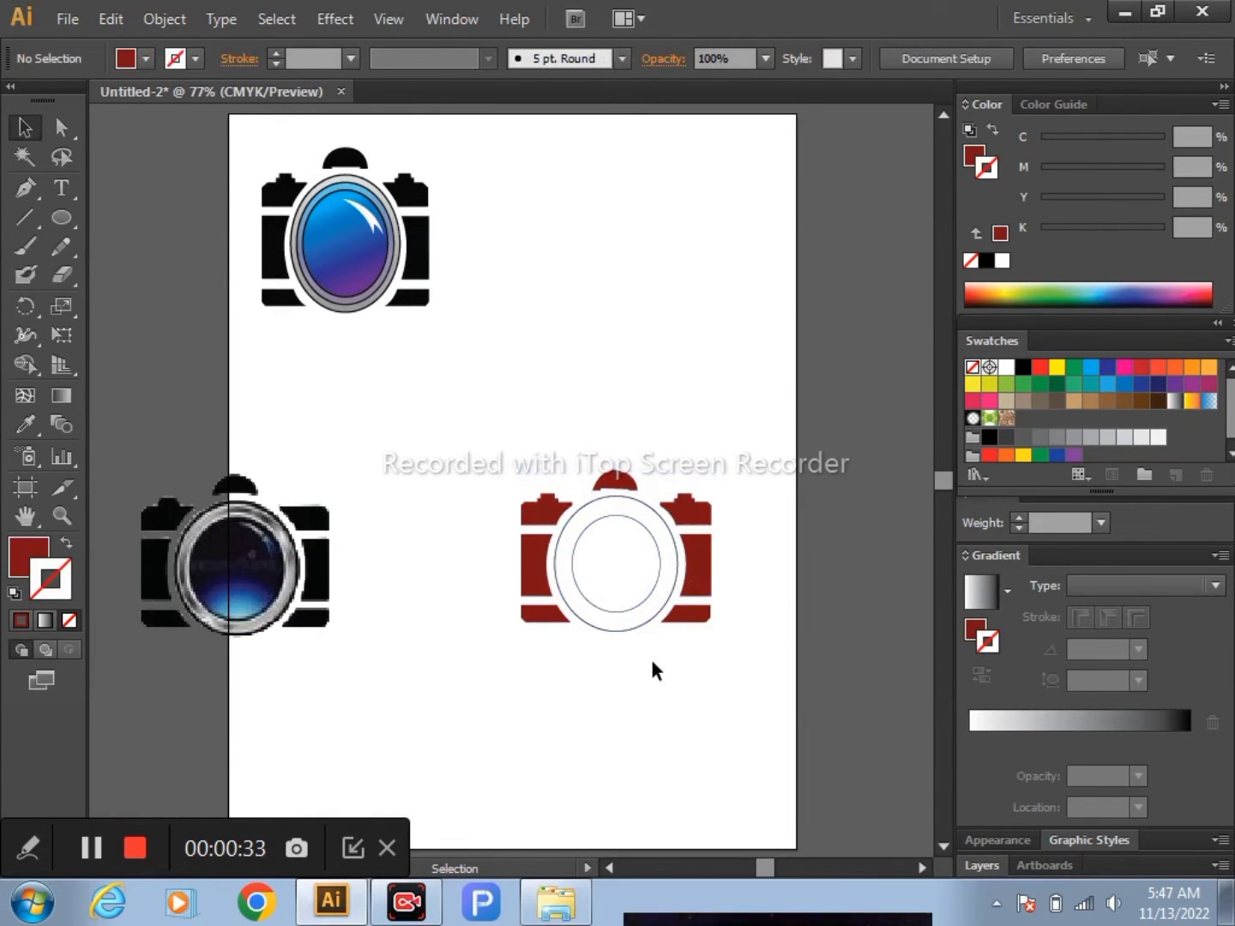
Select all the red camera body pieces: left side, dome and right side
{"action": "left_click", "coordinate": [544, 620]}
{"action": "left_click", "coordinate": [529, 569], "text": "shift"}
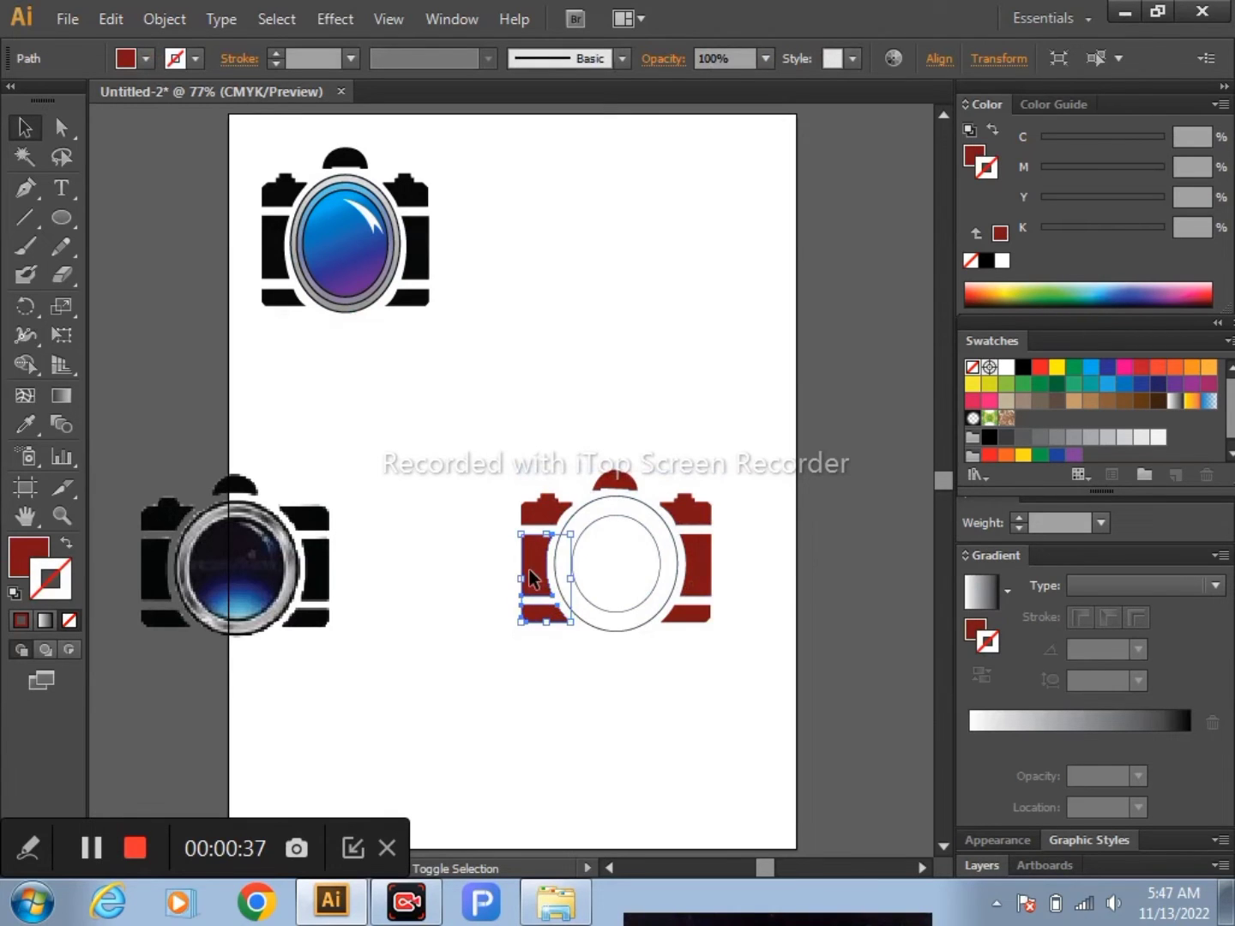
{"action": "left_click", "coordinate": [542, 510], "text": "shift"}
{"action": "left_click", "coordinate": [616, 489], "text": "shift"}
{"action": "left_click", "coordinate": [710, 513], "text": "shift"}
{"action": "left_click", "coordinate": [713, 570], "text": "shift"}
{"action": "left_click", "coordinate": [708, 620], "text": "shift"}
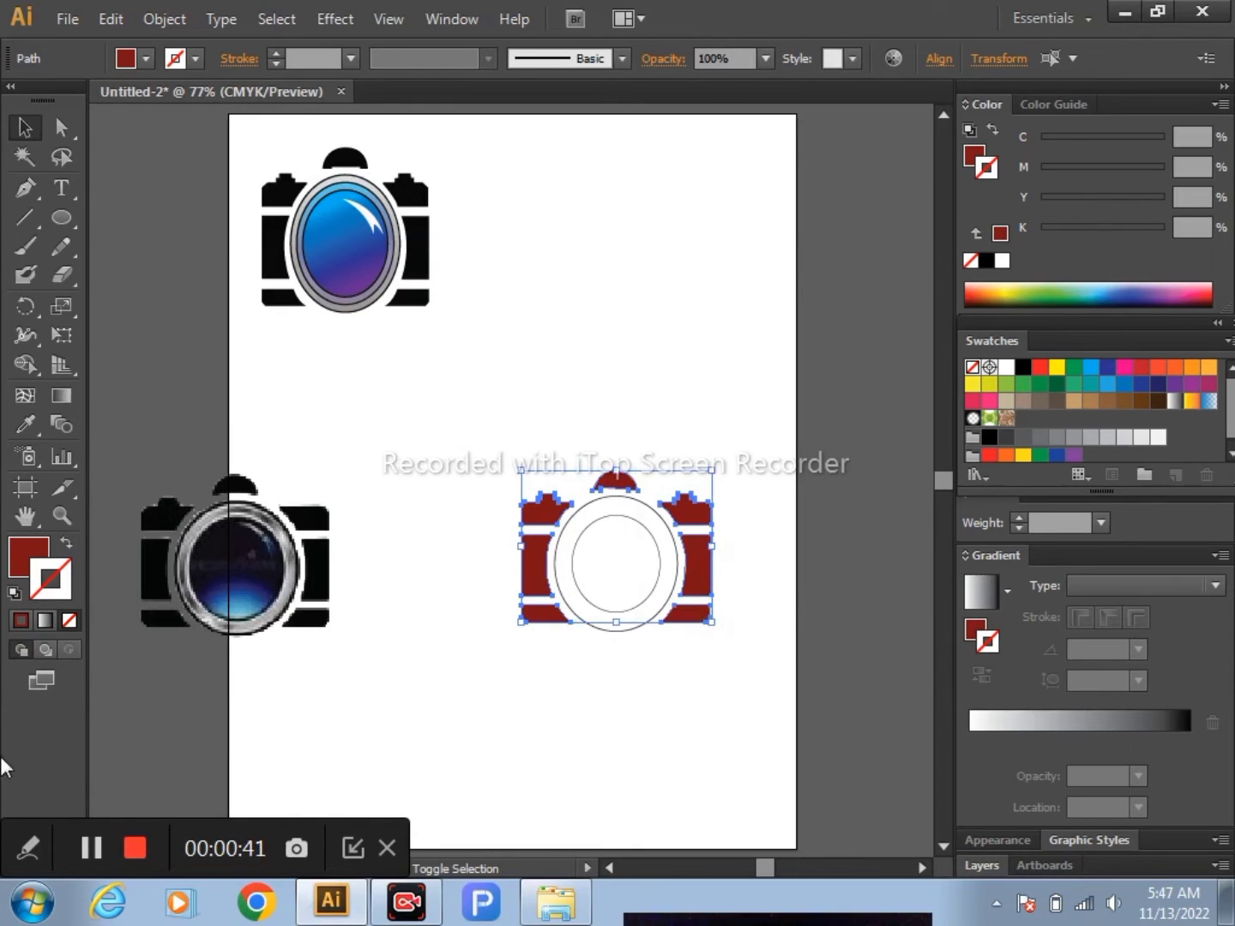
Fill the camera body pieces with black
{"action": "double_click", "coordinate": [39, 560]}
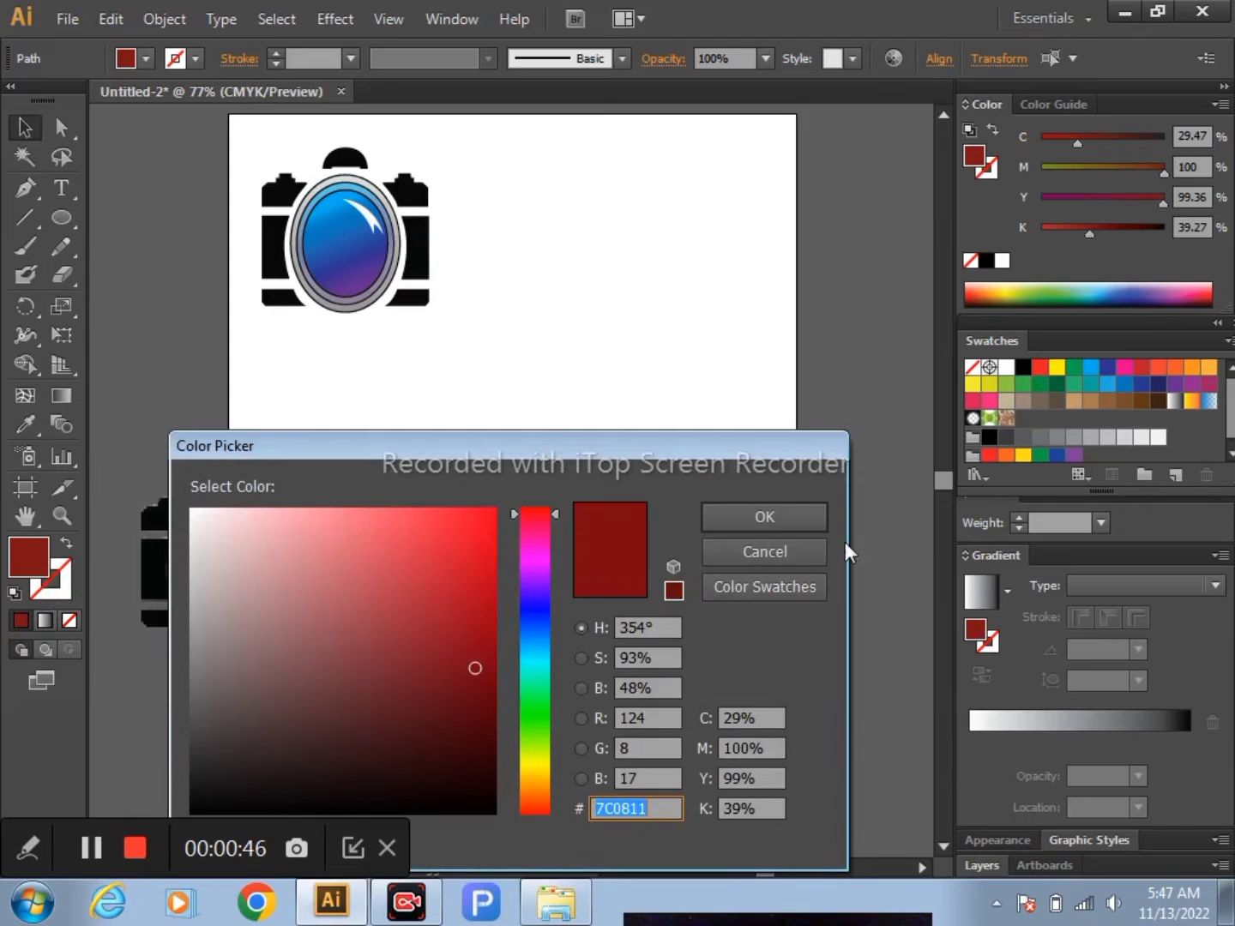
{"action": "left_click", "coordinate": [810, 557]}
{"action": "left_click", "coordinate": [1023, 367]}
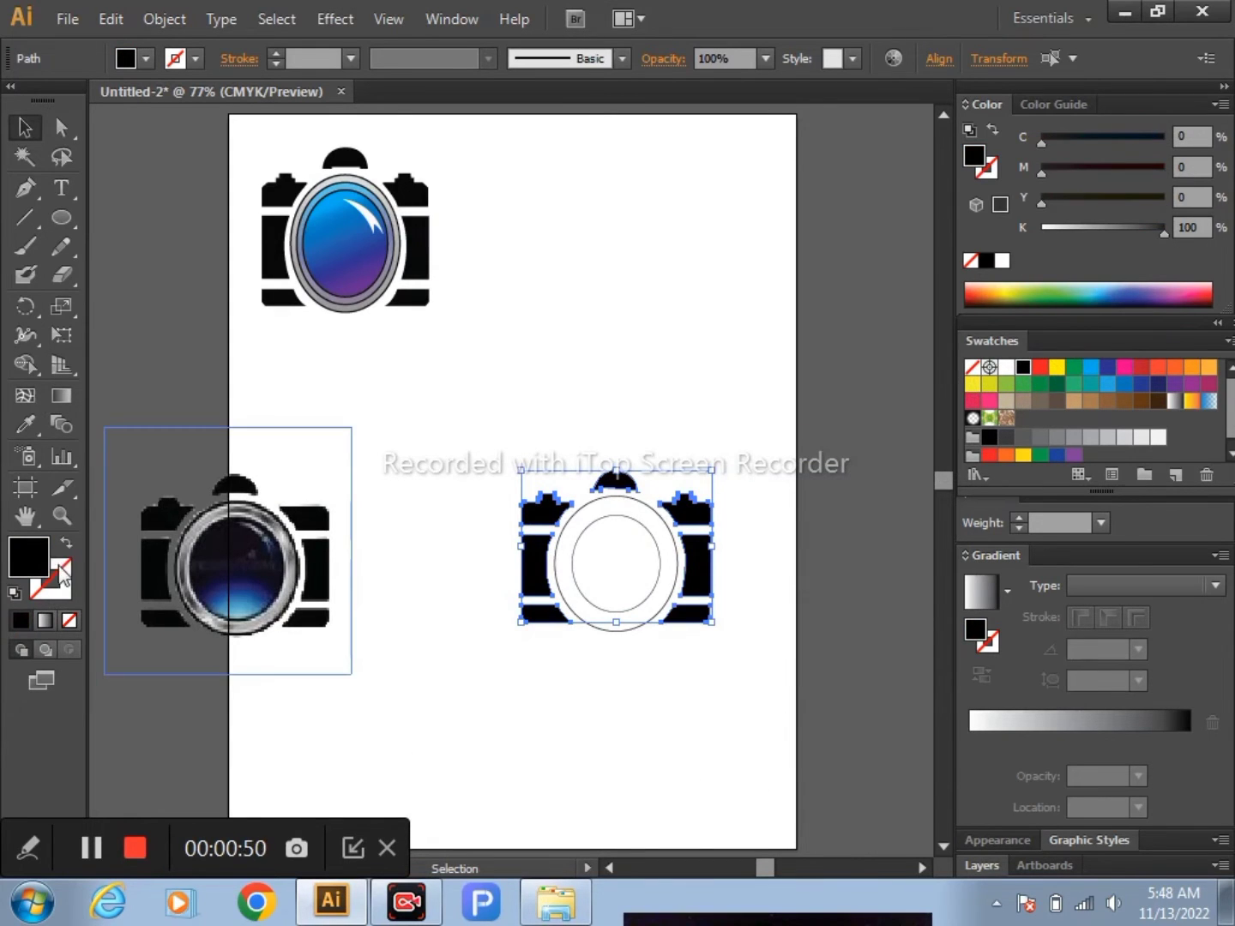
{"action": "left_click", "coordinate": [598, 744]}
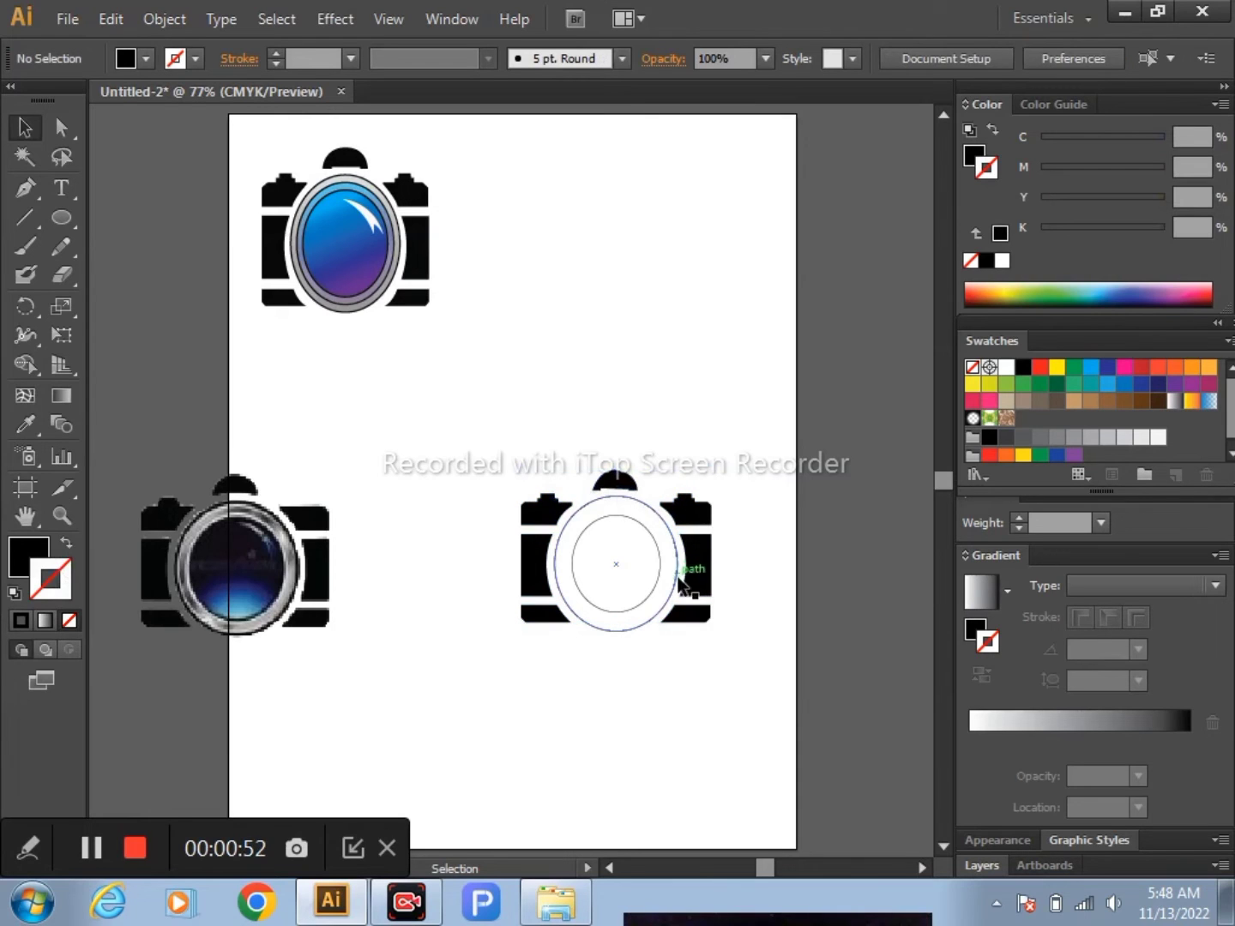
Select both lens circles and move them to the page's upper right
{"action": "left_click", "coordinate": [675, 545]}
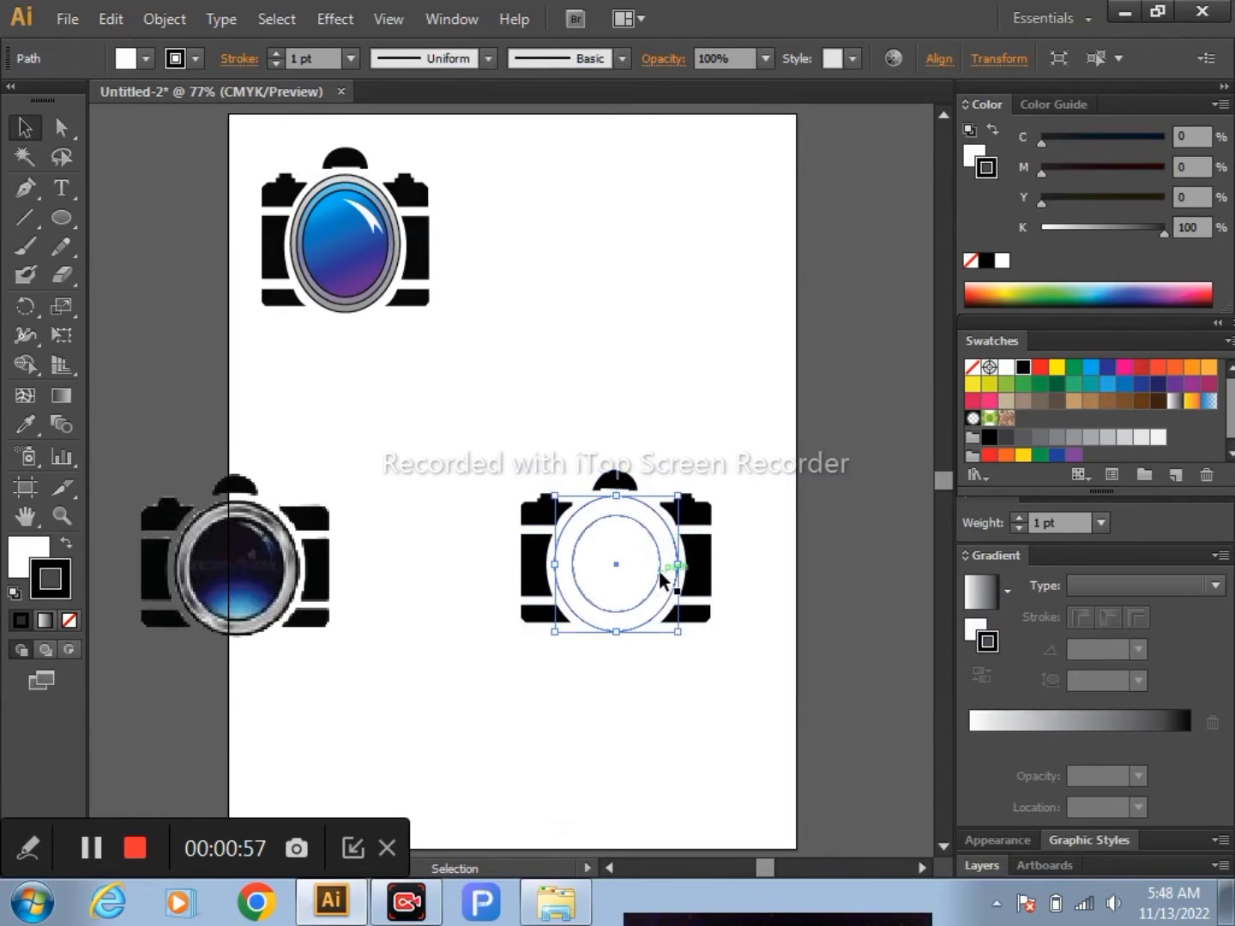
{"action": "left_click", "coordinate": [659, 571]}
{"action": "key", "text": "alt"}
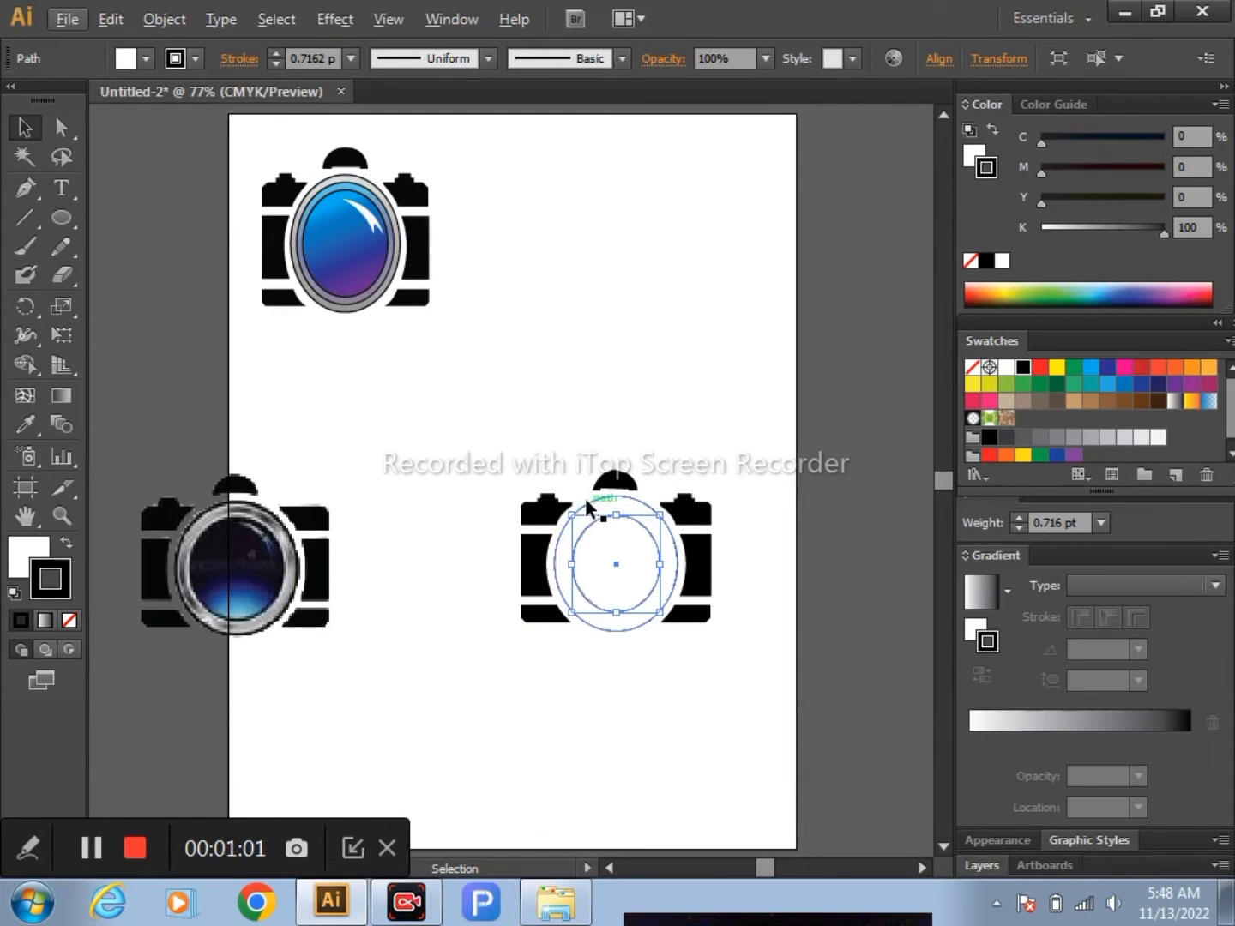
{"action": "key", "text": "shift"}
{"action": "left_click", "coordinate": [596, 520], "text": "shift"}
{"action": "left_click_drag", "start_coordinate": [612, 529], "coordinate": [605, 676]}
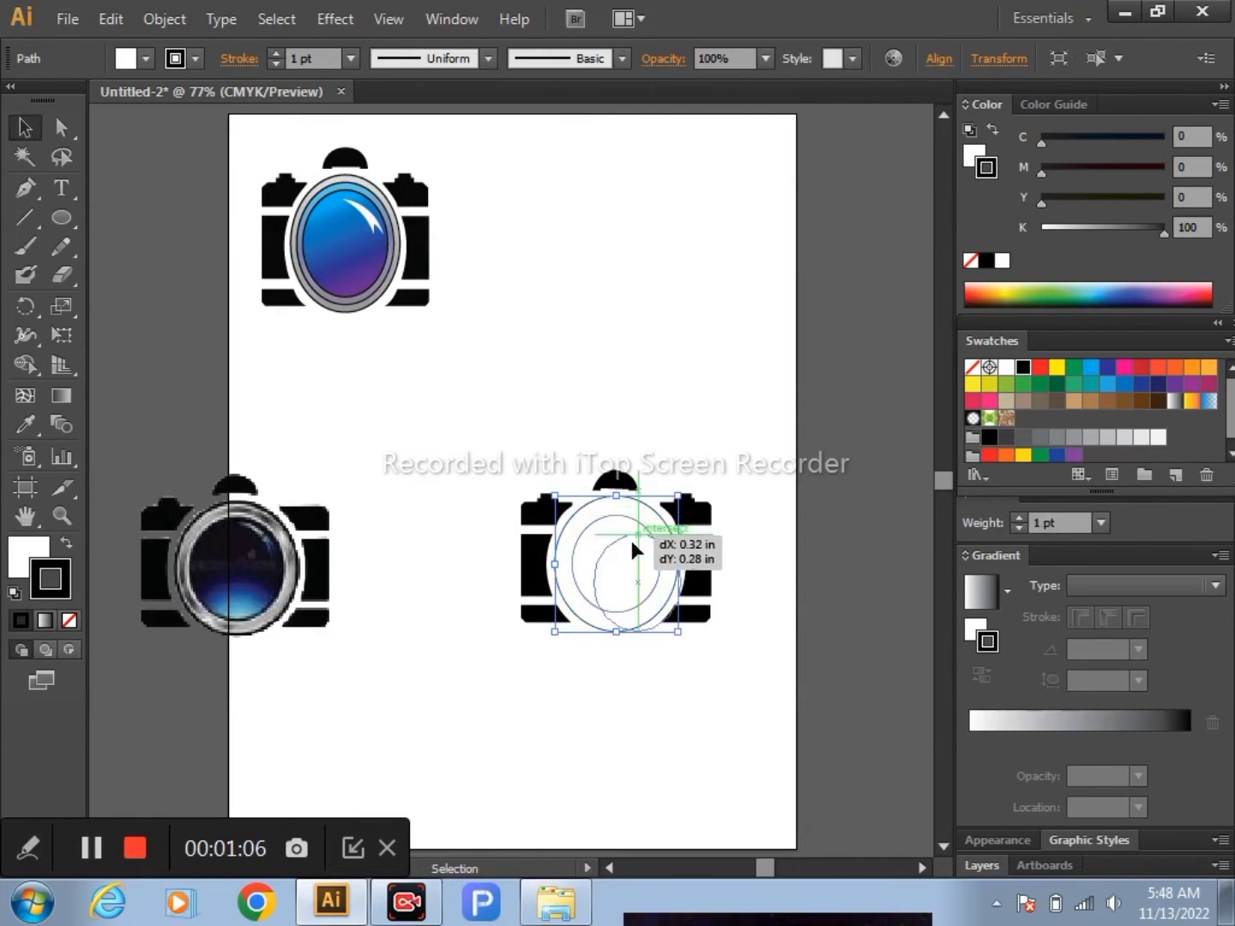
{"action": "key", "text": "ctrl+z"}
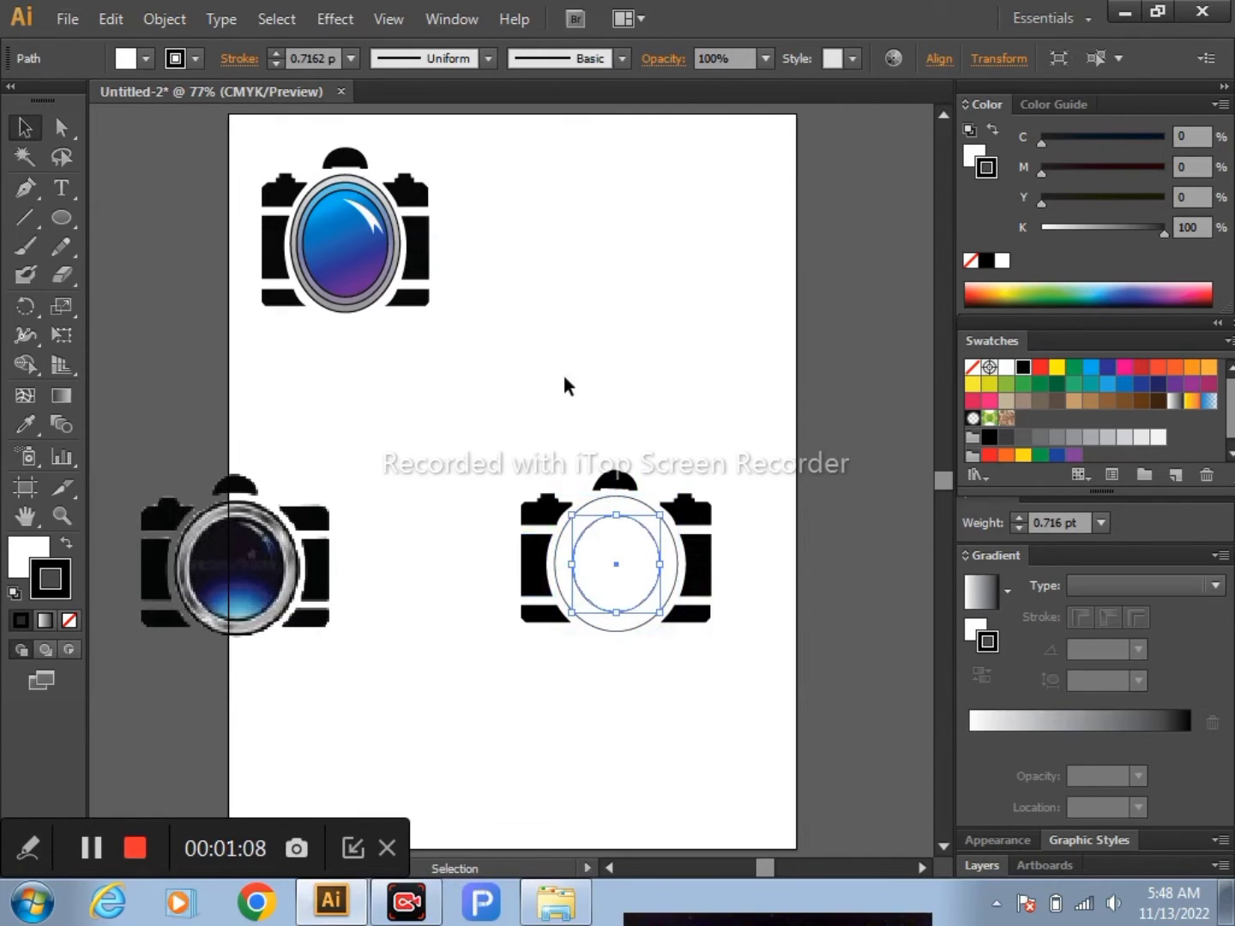
{"action": "left_click", "coordinate": [622, 341]}
{"action": "left_click", "coordinate": [653, 579]}
{"action": "left_click", "coordinate": [643, 618], "text": "shift"}
{"action": "mouse_move", "coordinate": [641, 616]}
{"action": "left_mouse_down"}
{"action": "mouse_move", "coordinate": [582, 429]}
{"action": "mouse_move", "coordinate": [730, 184]}
{"action": "left_mouse_up"}
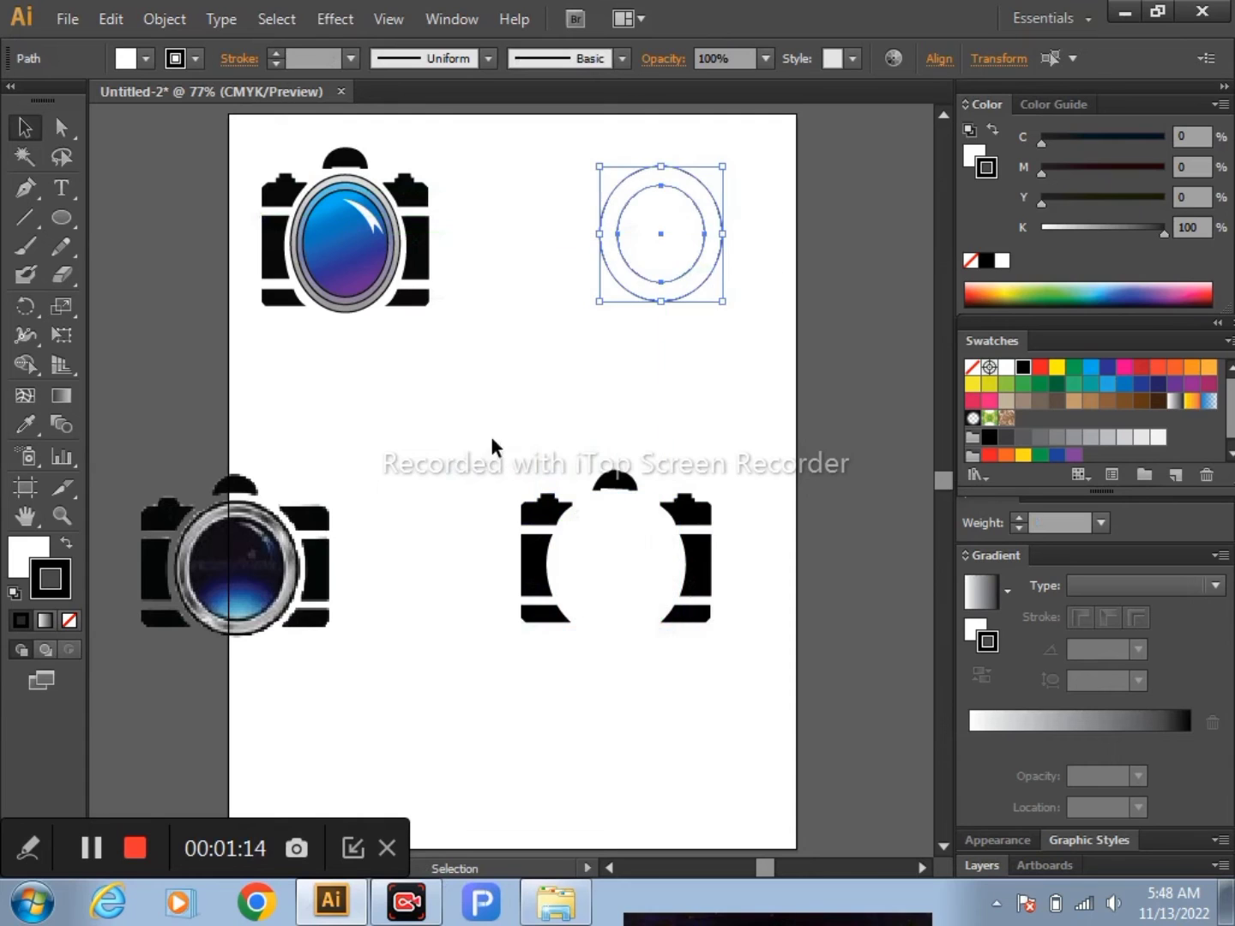
Select the camera body shapes, undoing an accidental resize
{"action": "left_click_drag", "start_coordinate": [489, 434], "coordinate": [756, 687]}
{"action": "left_click_drag", "start_coordinate": [621, 555], "coordinate": [758, 495]}
{"action": "left_click_drag", "start_coordinate": [479, 478], "coordinate": [750, 729]}
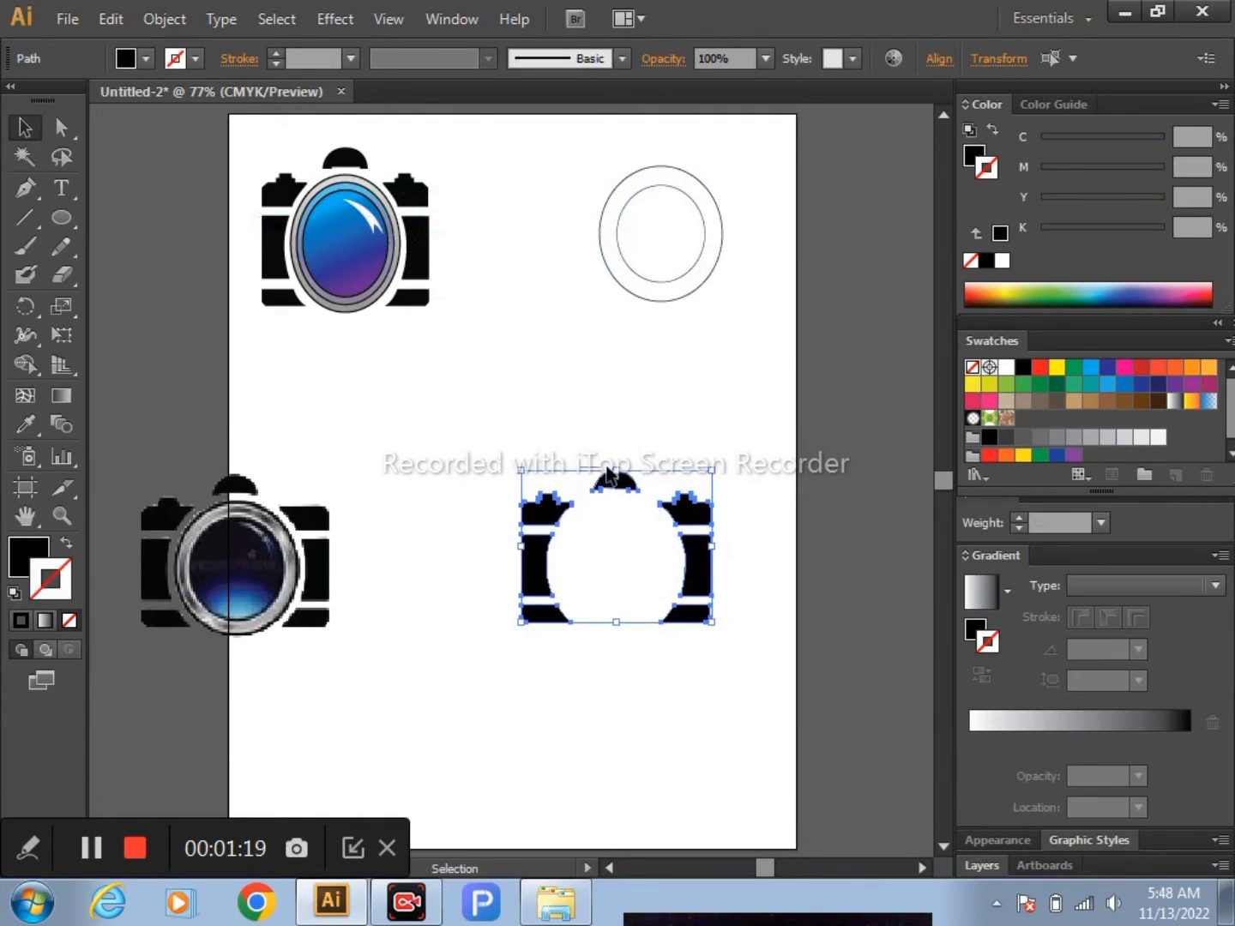
{"action": "left_click", "coordinate": [676, 450]}
{"action": "left_click_drag", "start_coordinate": [449, 467], "coordinate": [801, 721]}
{"action": "left_click_drag", "start_coordinate": [712, 623], "coordinate": [573, 557]}
{"action": "key", "text": "ctrl+z"}
{"action": "left_click", "coordinate": [544, 381]}
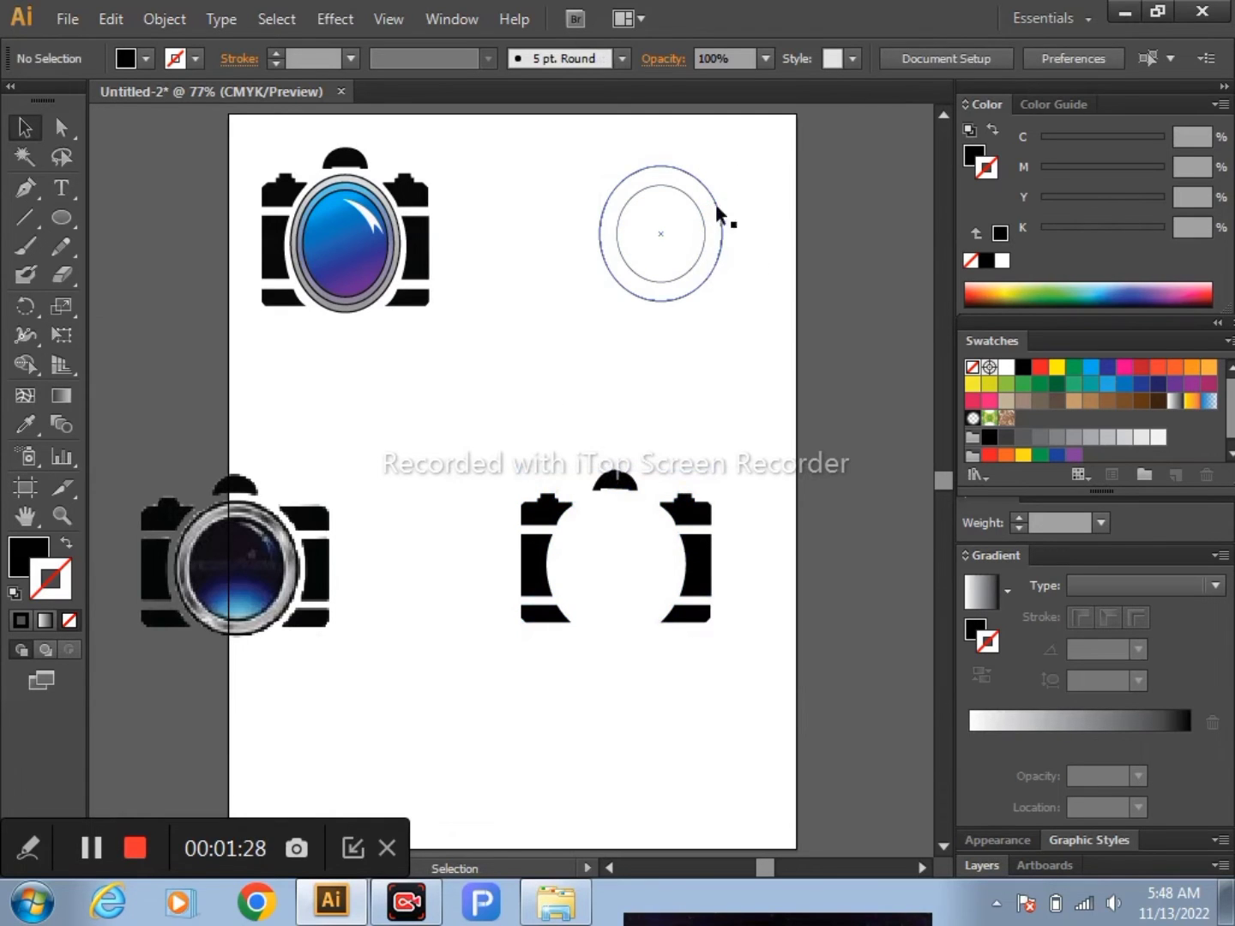
Nudge the double-circle lens ring slightly down-left and reselect it
{"action": "left_click_drag", "start_coordinate": [569, 160], "coordinate": [758, 306]}
{"action": "left_click_drag", "start_coordinate": [661, 237], "coordinate": [632, 304]}
{"action": "left_click", "coordinate": [700, 346]}
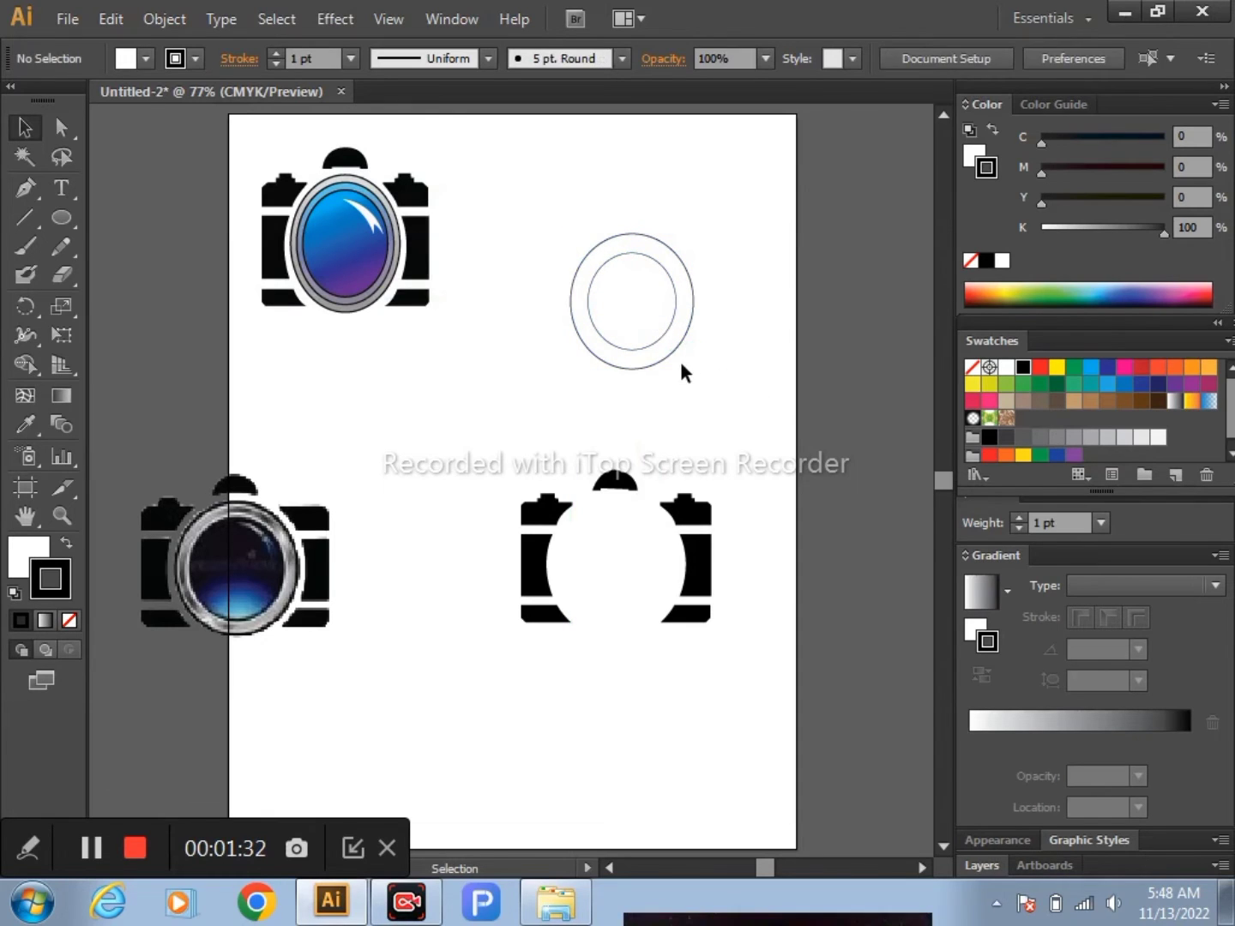
{"action": "left_click", "coordinate": [670, 344]}
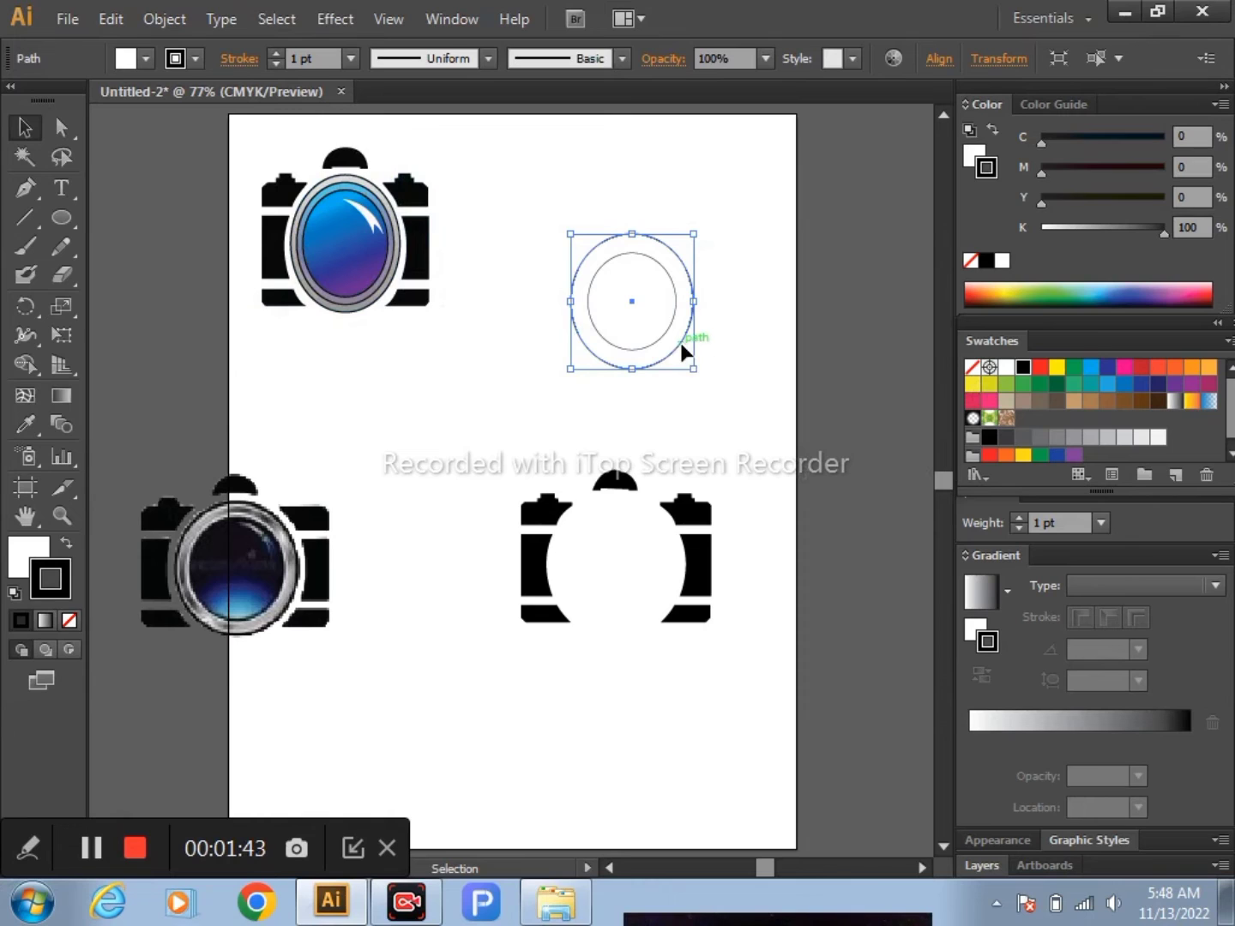
Give the outer ring a White, Black gradient fill and a #070707 2 pt outline
{"action": "left_click", "coordinate": [1009, 591]}
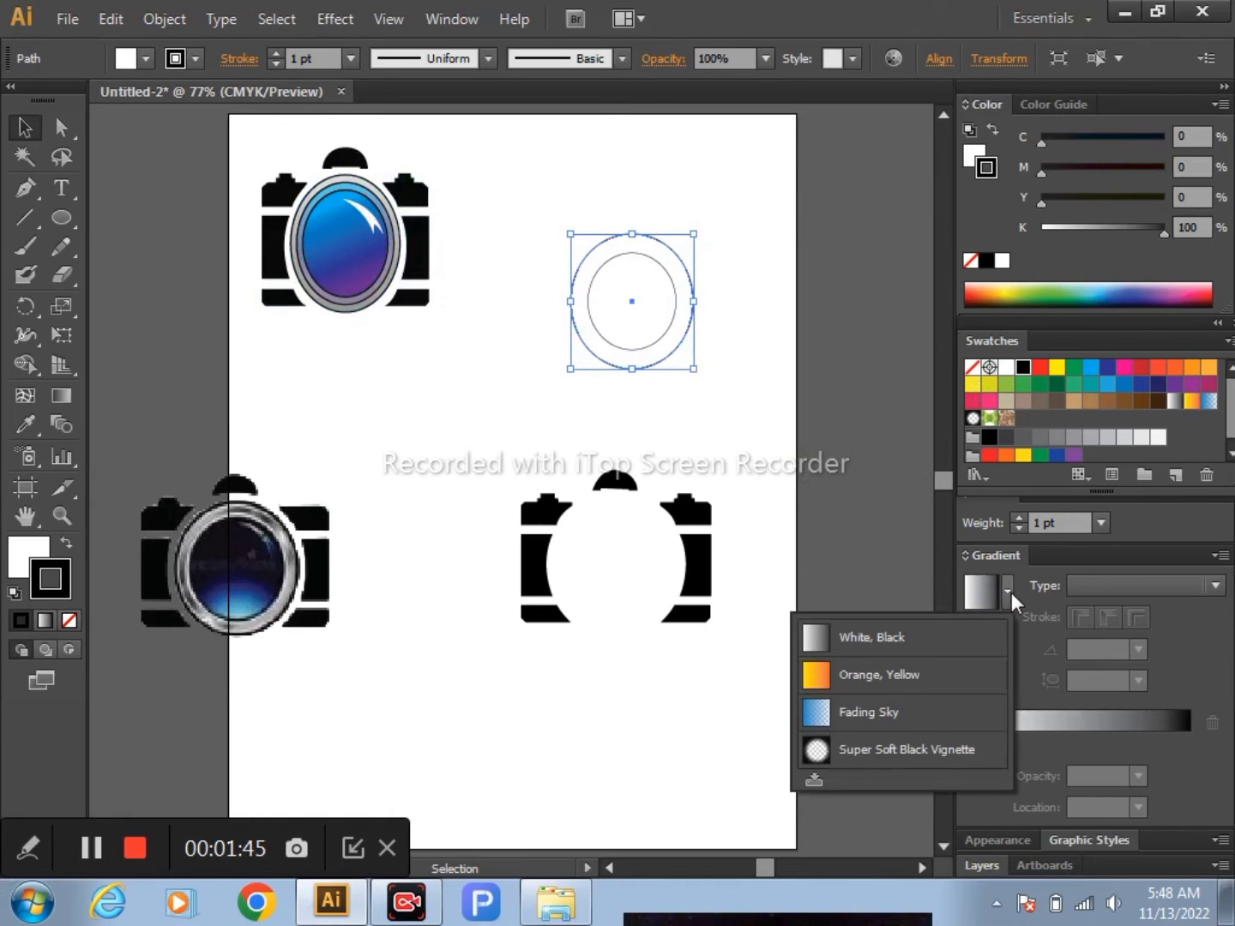
{"action": "left_click", "coordinate": [913, 636]}
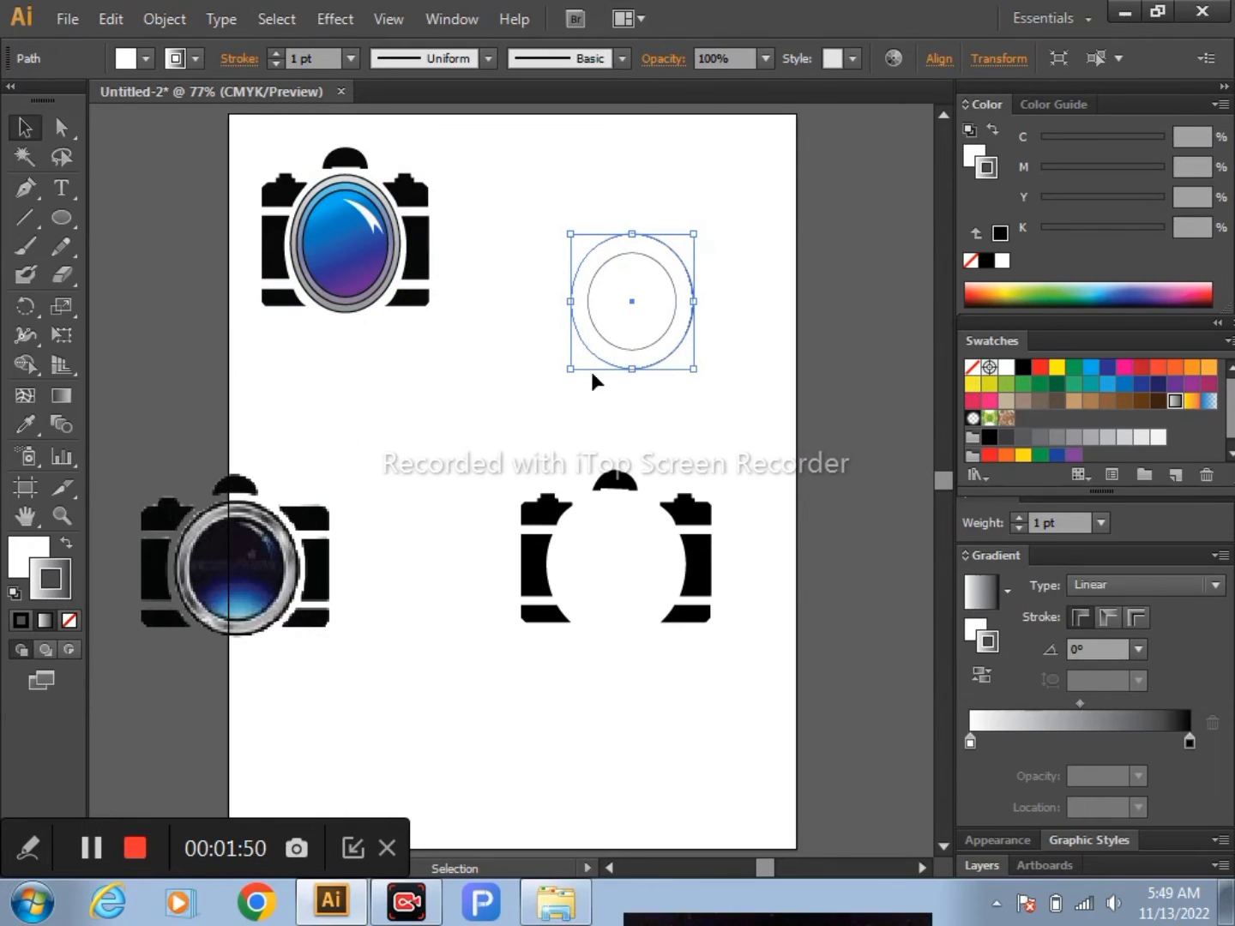
{"action": "left_click", "coordinate": [66, 544]}
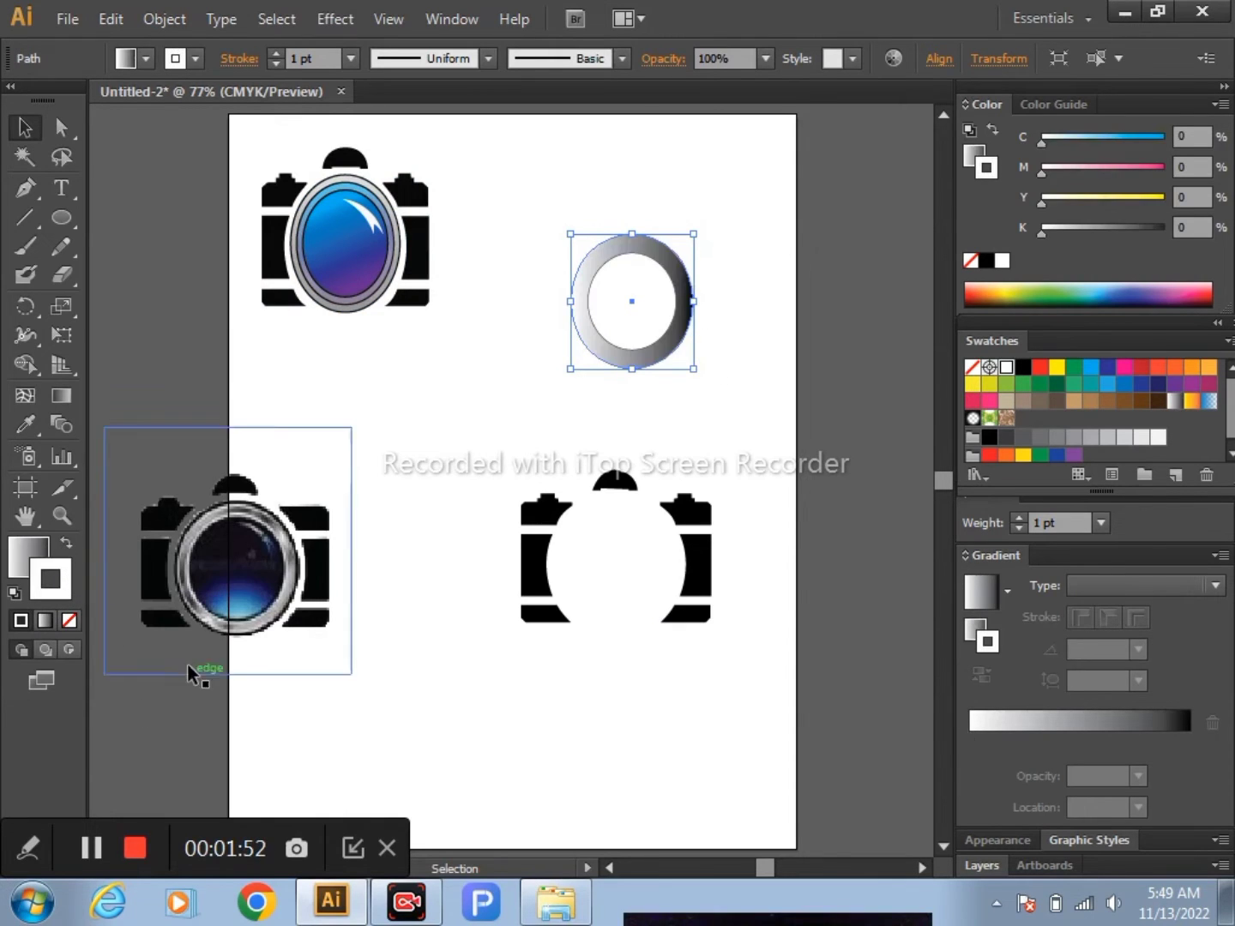
{"action": "double_click", "coordinate": [62, 588]}
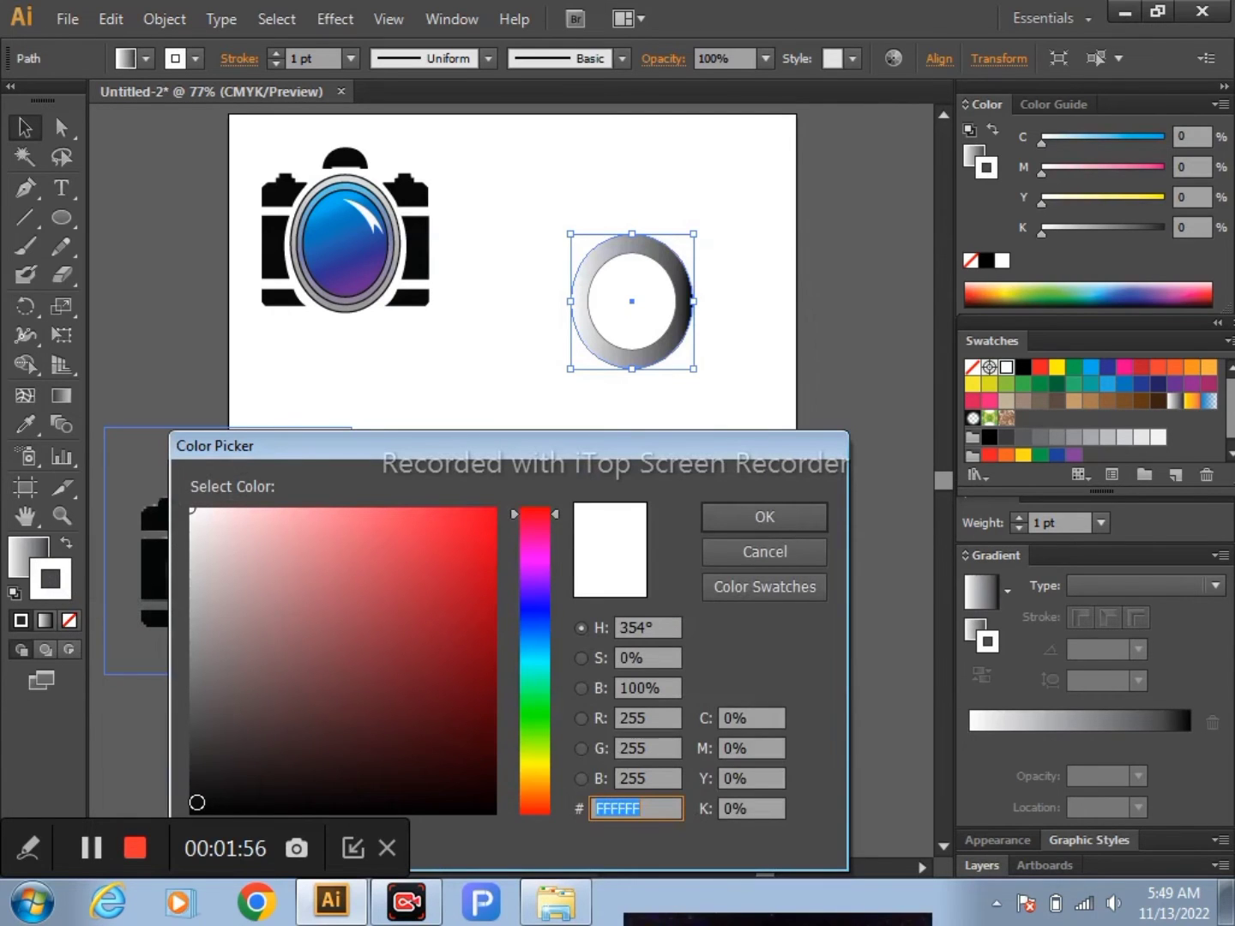
{"action": "type", "text": "070707"}
{"action": "left_click", "coordinate": [807, 521]}
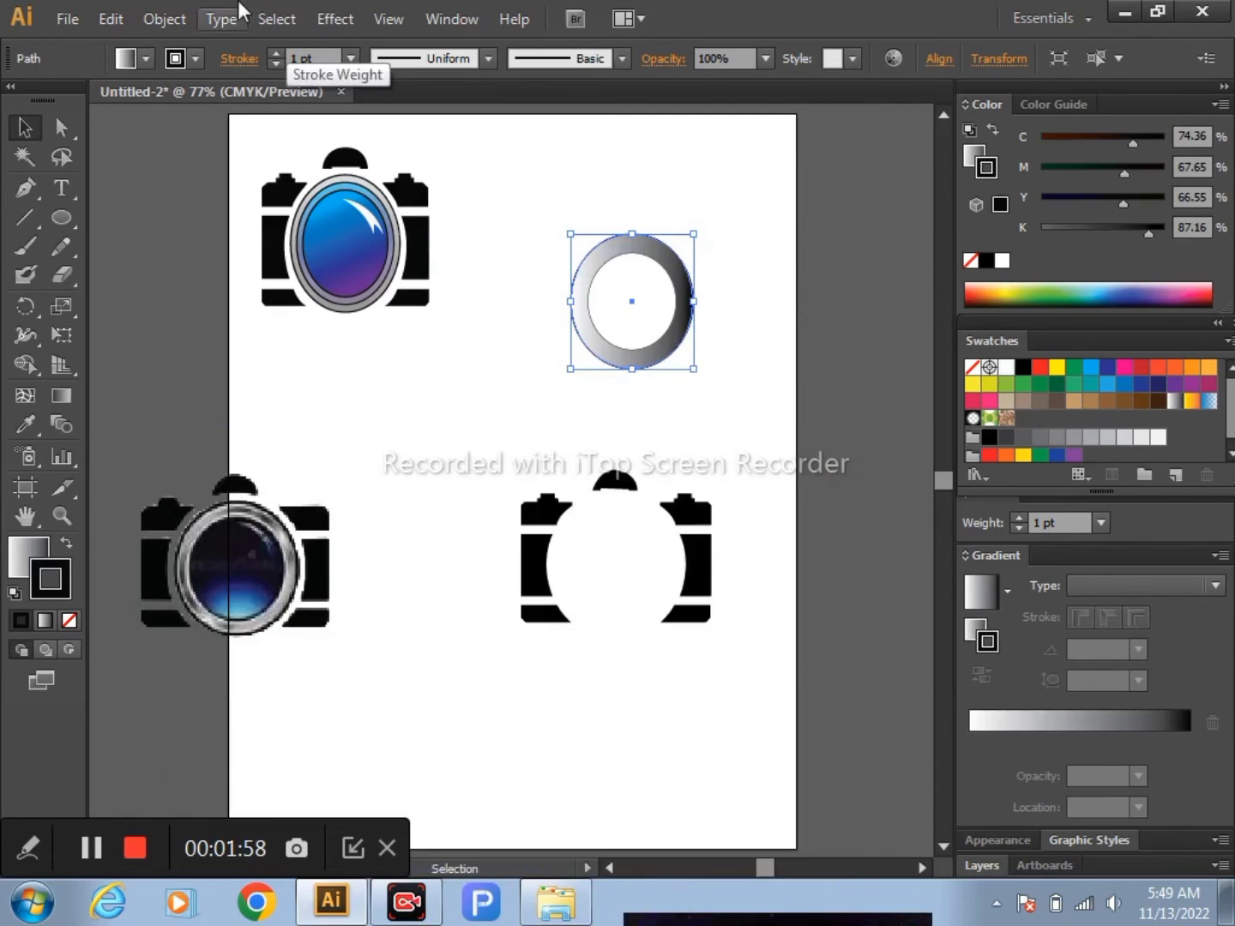
{"action": "left_click", "coordinate": [274, 52]}
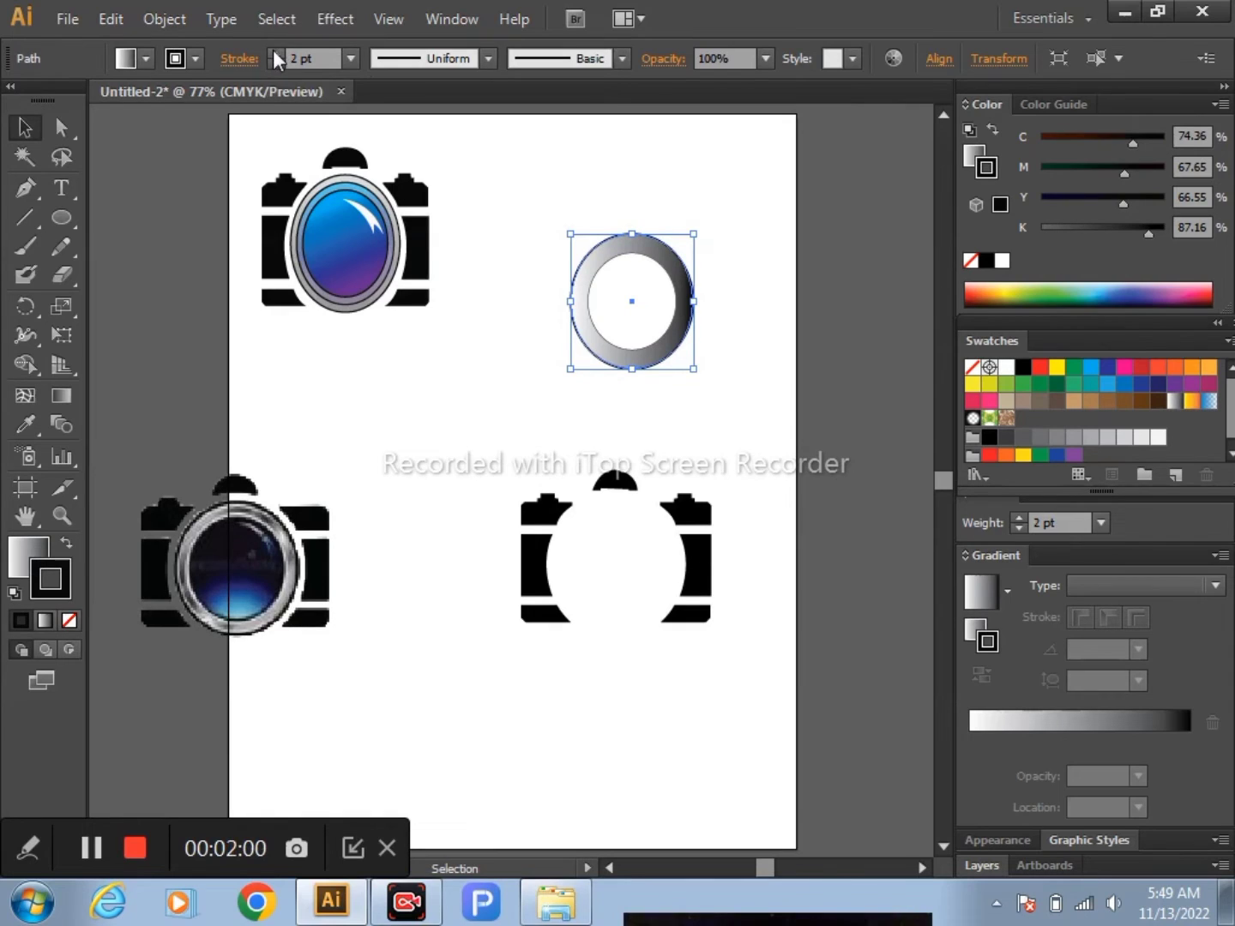
{"action": "left_click", "coordinate": [449, 150]}
Set the inner white circle's outline to 2 pt, then reselect the gradient ring
{"action": "left_click", "coordinate": [635, 343]}
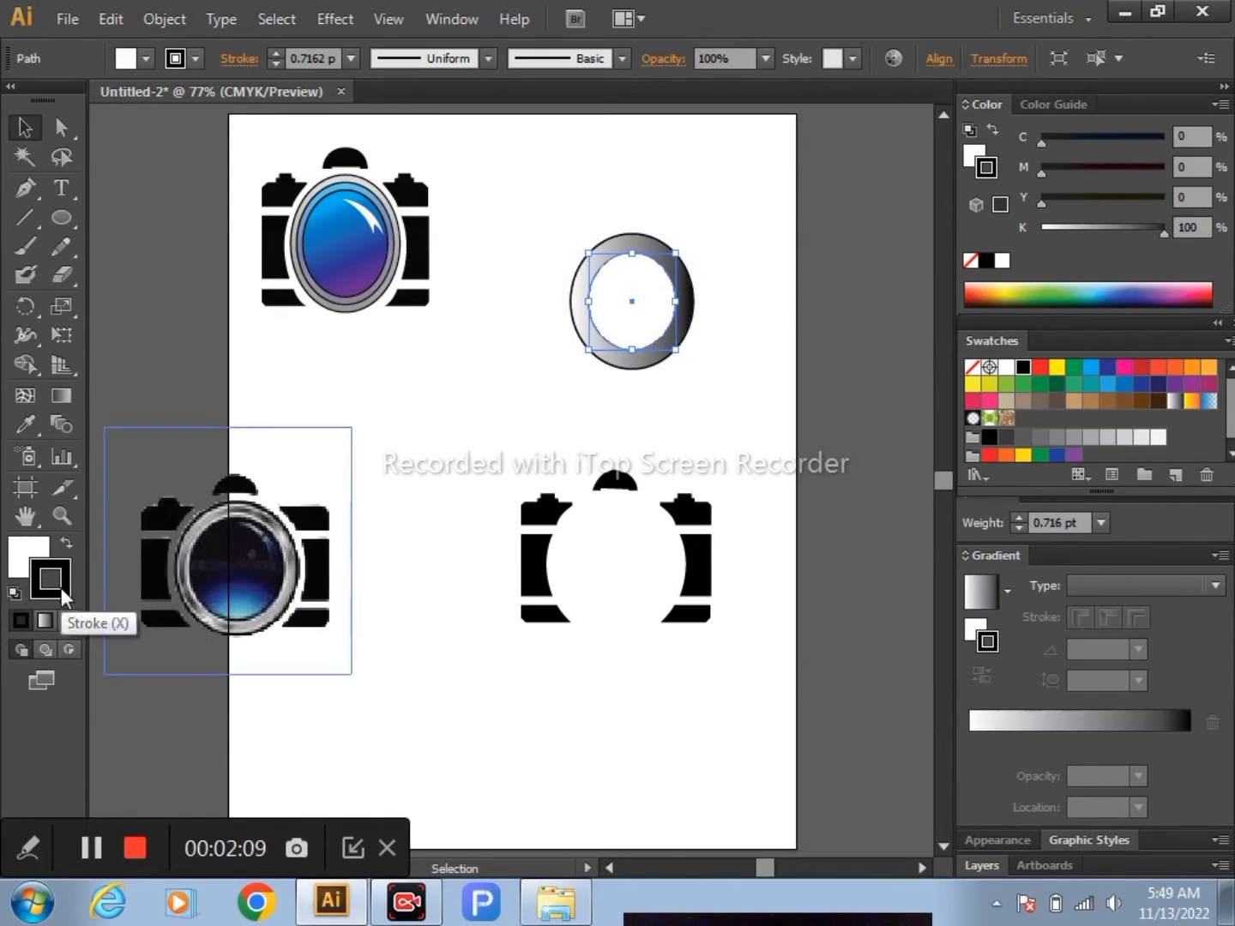
{"action": "left_click", "coordinate": [276, 54]}
{"action": "left_click", "coordinate": [279, 53]}
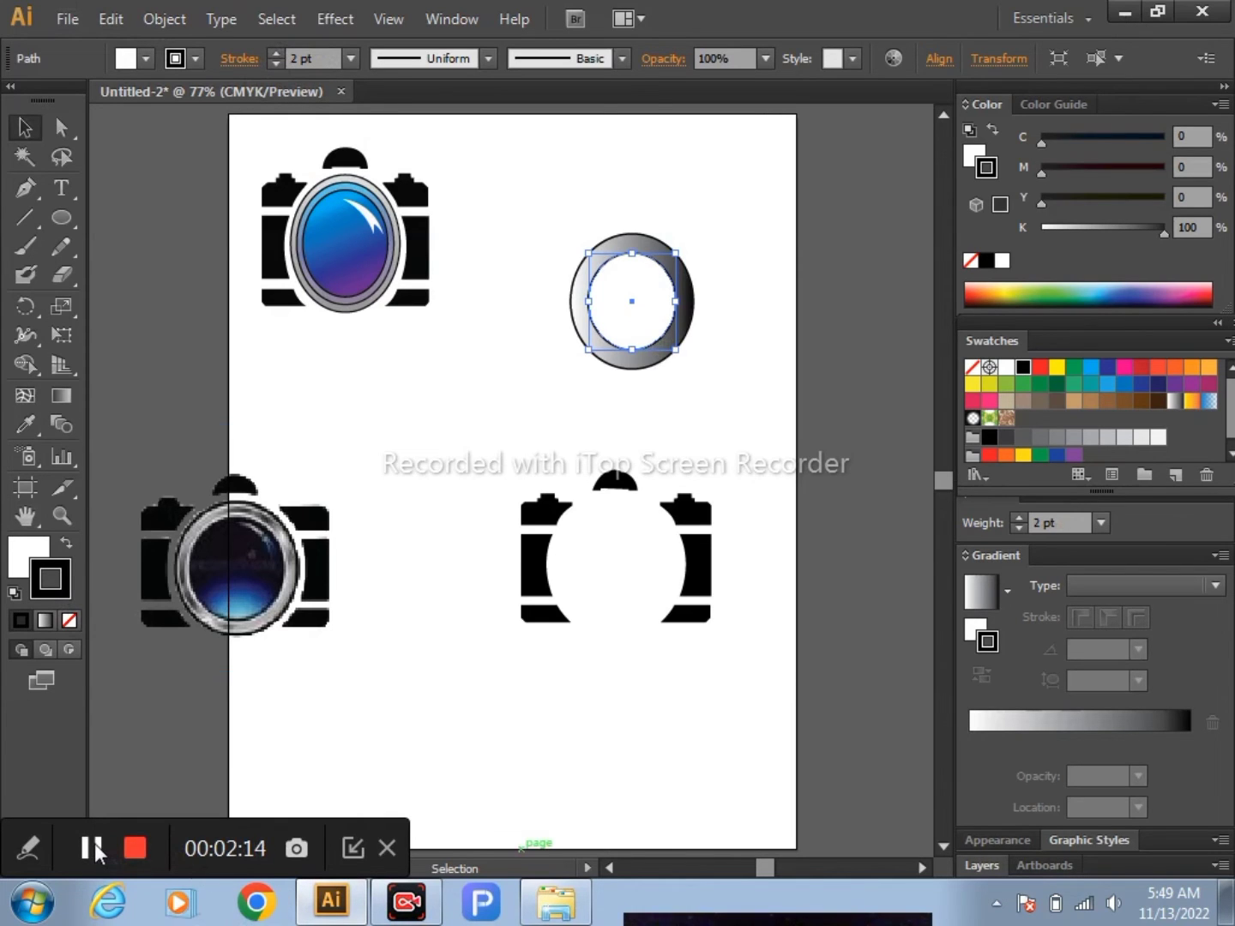
{"action": "left_click", "coordinate": [574, 412]}
{"action": "left_click", "coordinate": [676, 348]}
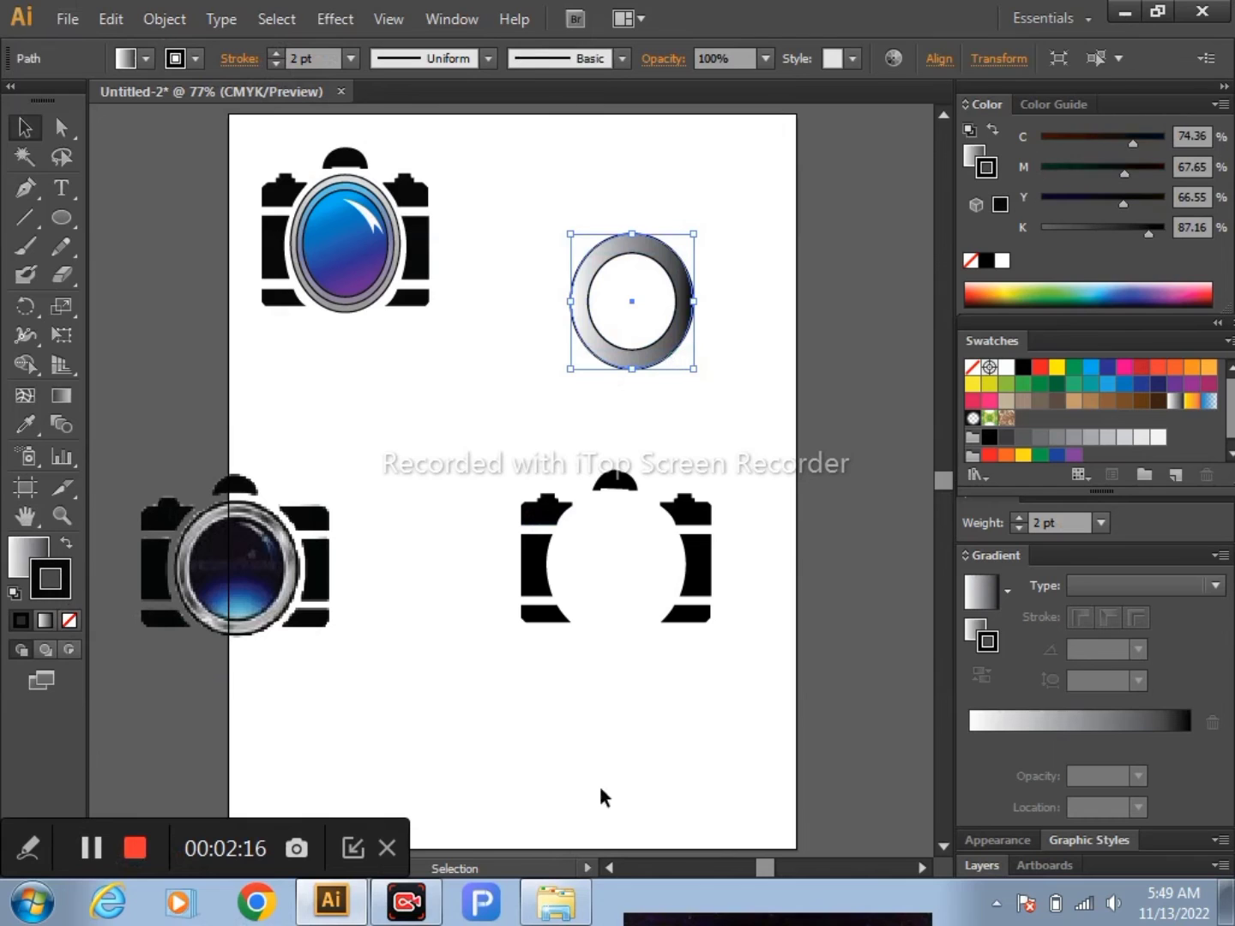
{"action": "left_click", "coordinate": [972, 593]}
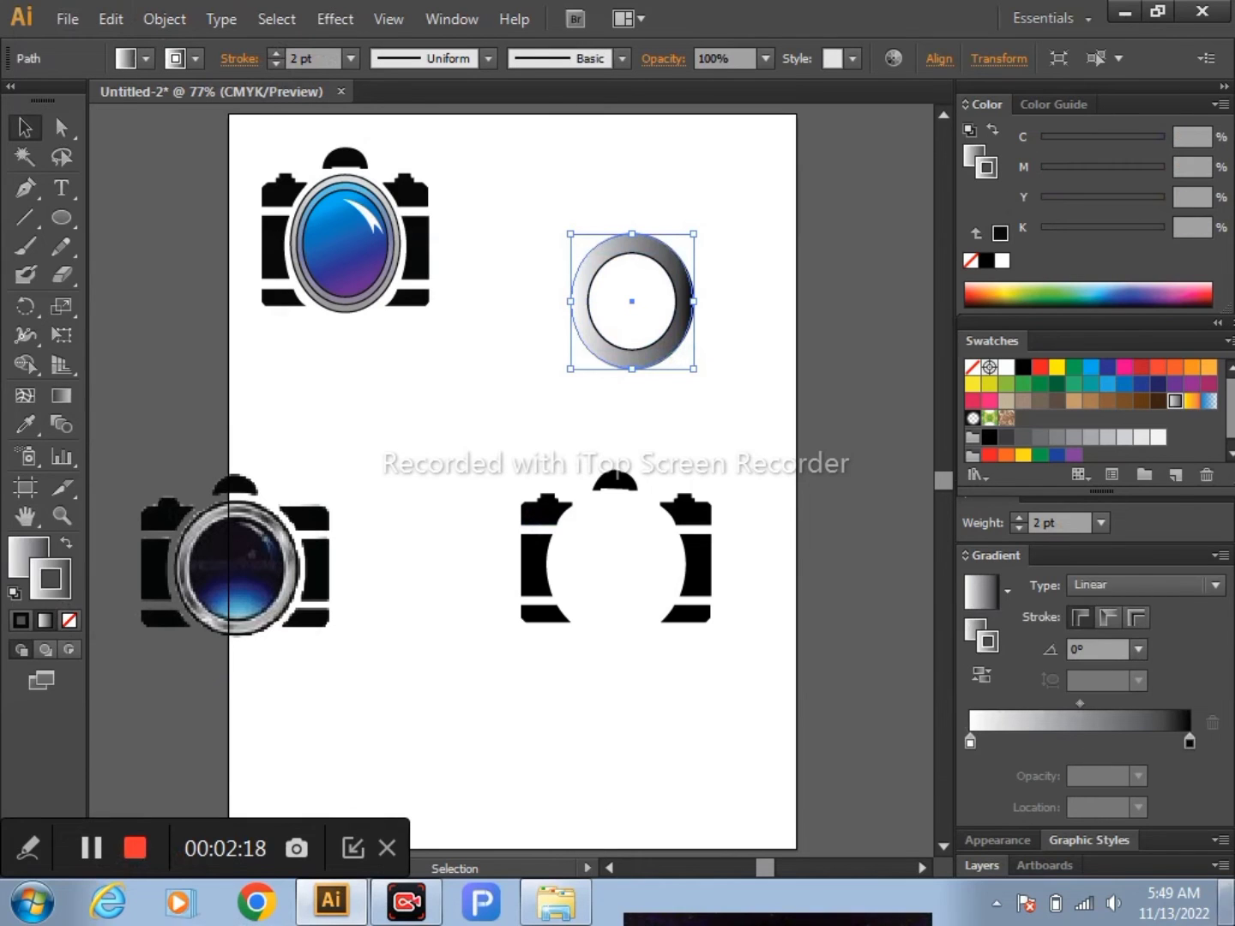
Add a middle gradient stop at 51.61% and set its colour using HSB values
{"action": "left_click", "coordinate": [969, 742]}
{"action": "left_click", "coordinate": [1081, 742]}
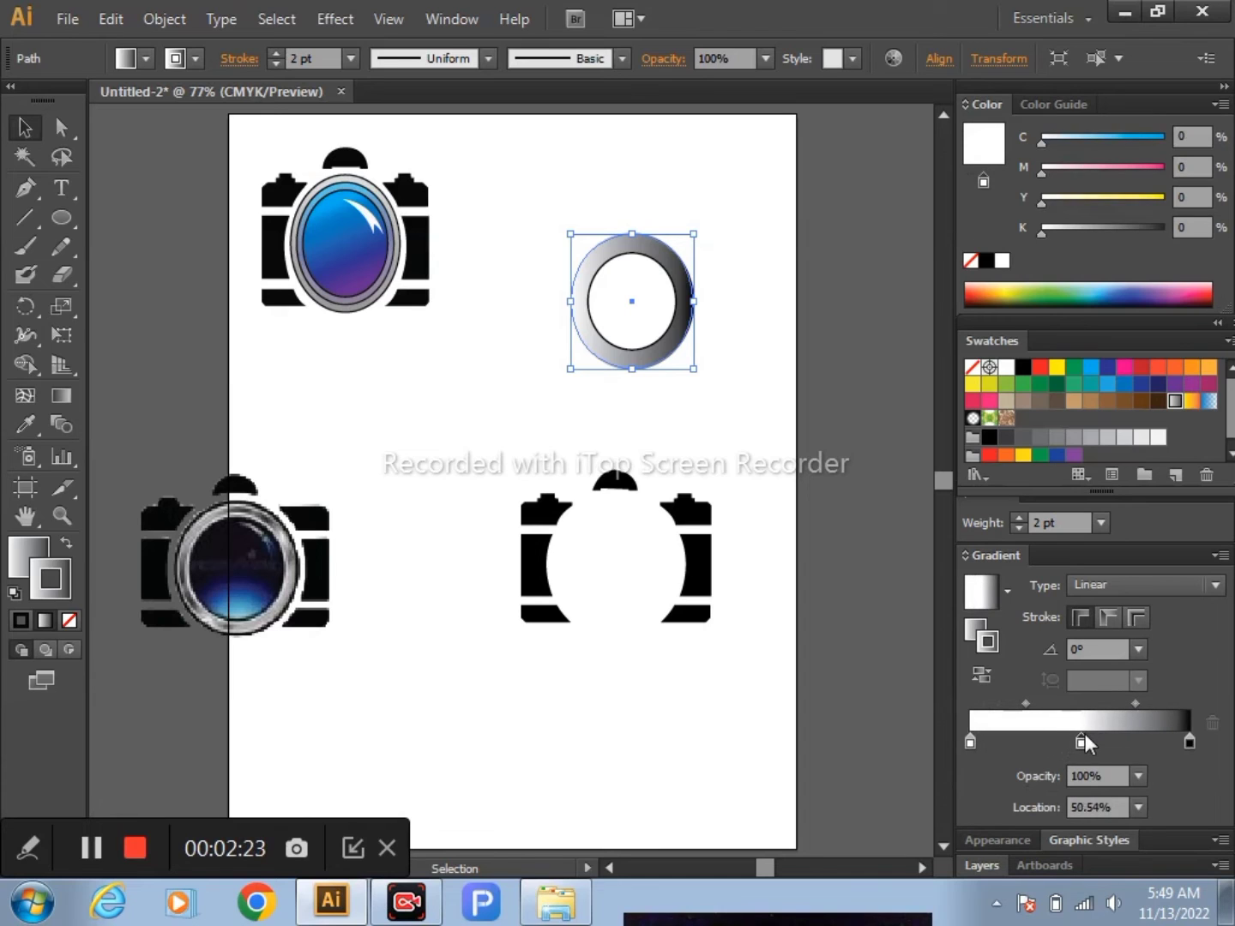
{"action": "left_click_drag", "start_coordinate": [1080, 742], "coordinate": [1083, 742]}
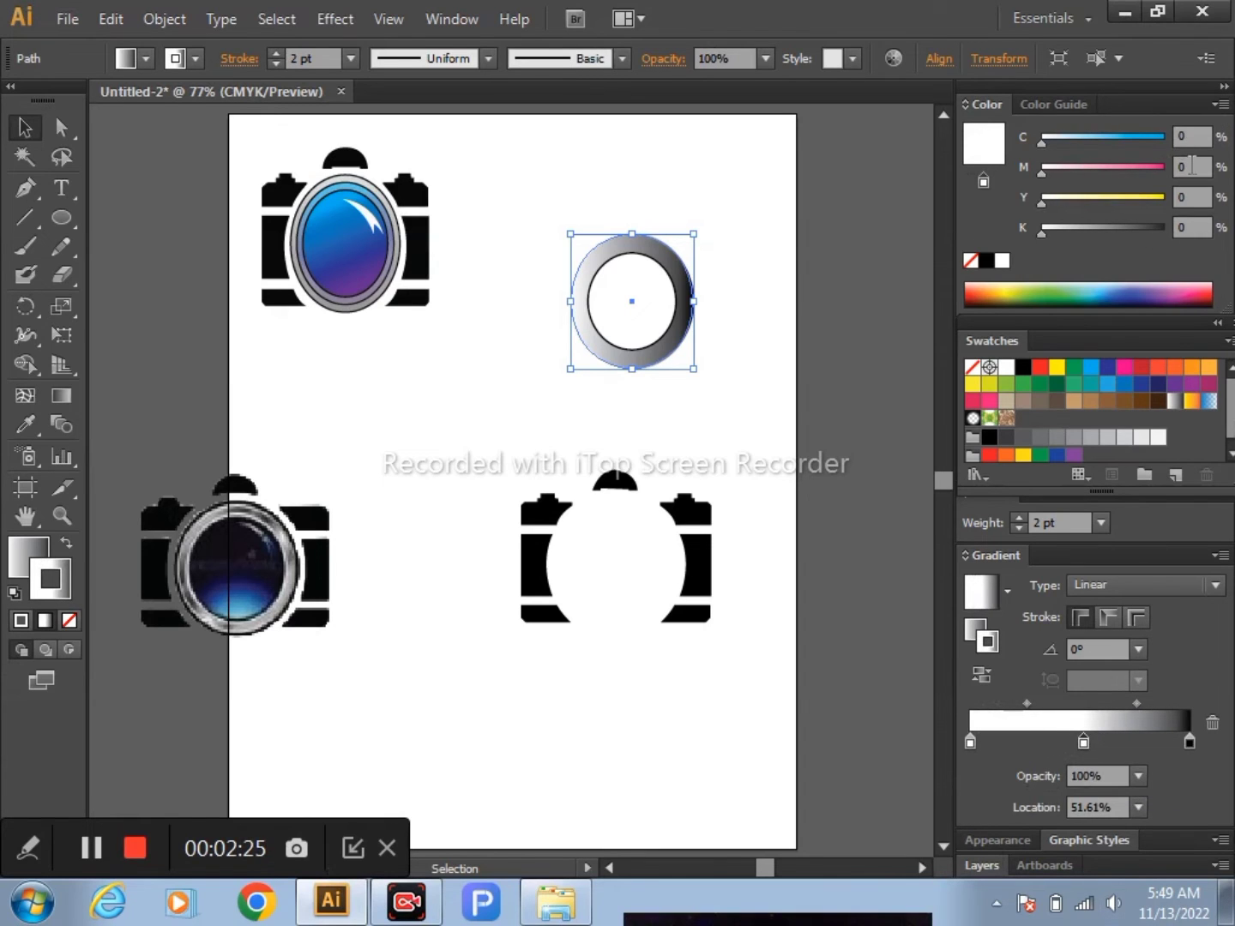
{"action": "left_click", "coordinate": [1220, 105]}
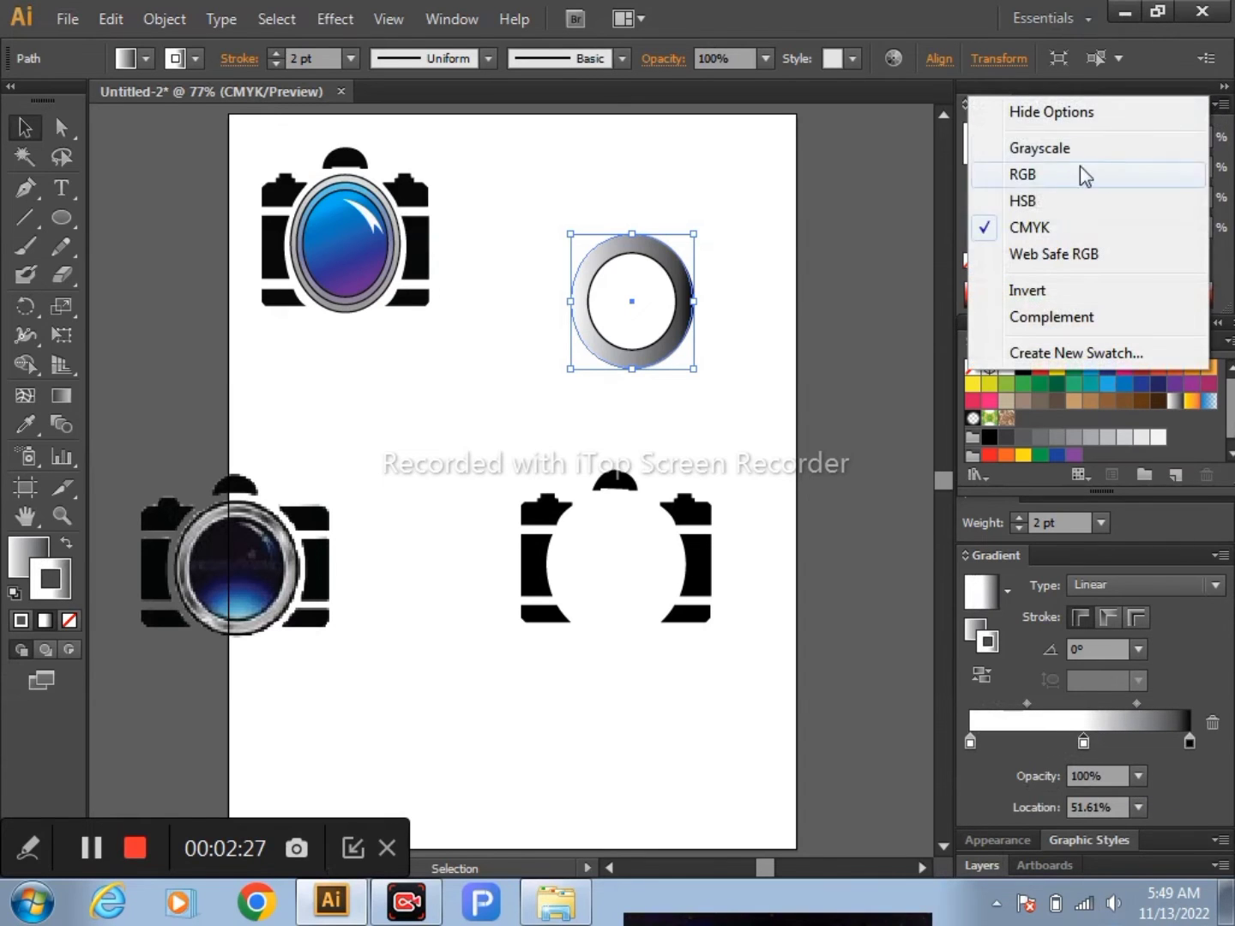
{"action": "left_click", "coordinate": [1038, 204]}
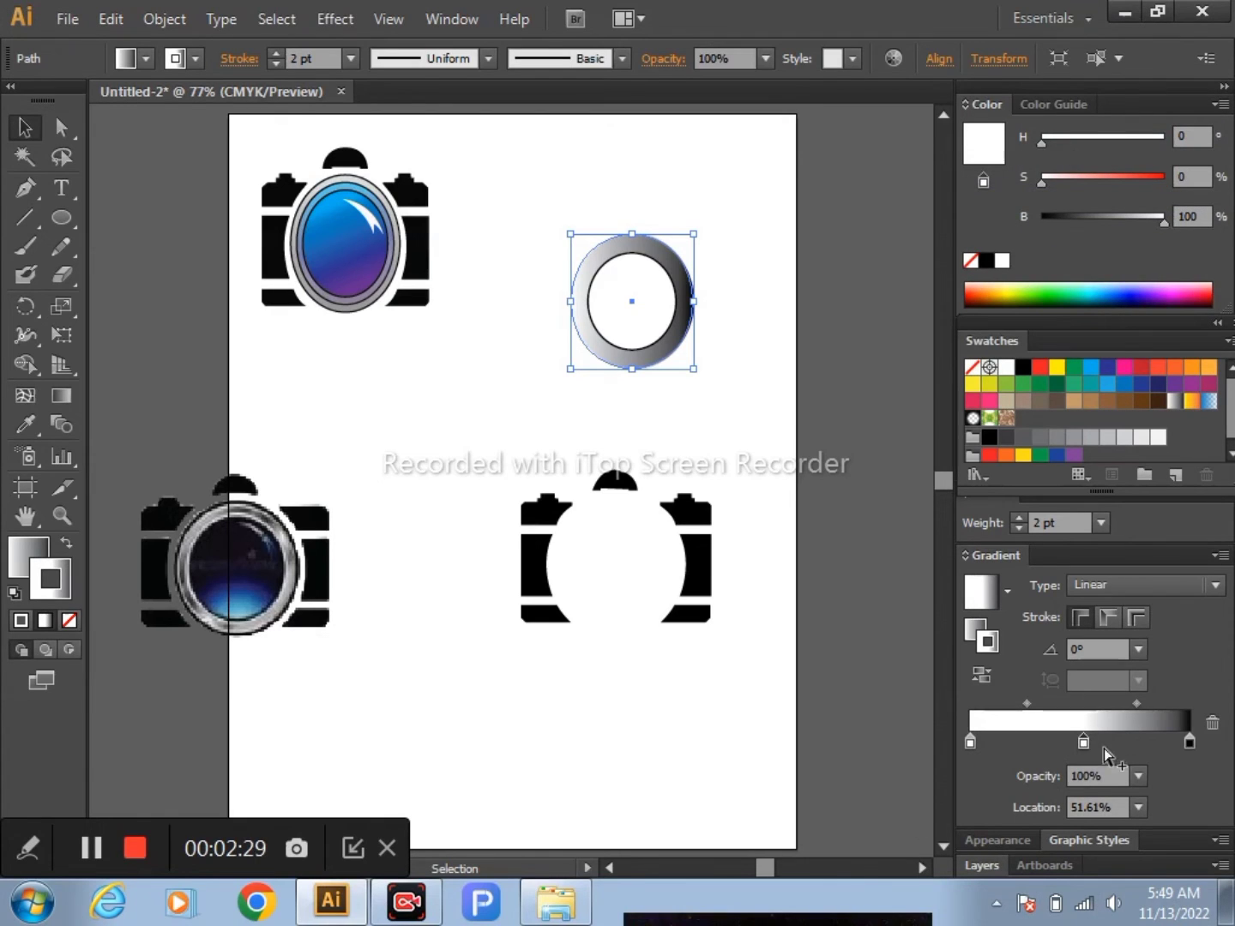
{"action": "left_click", "coordinate": [1074, 104]}
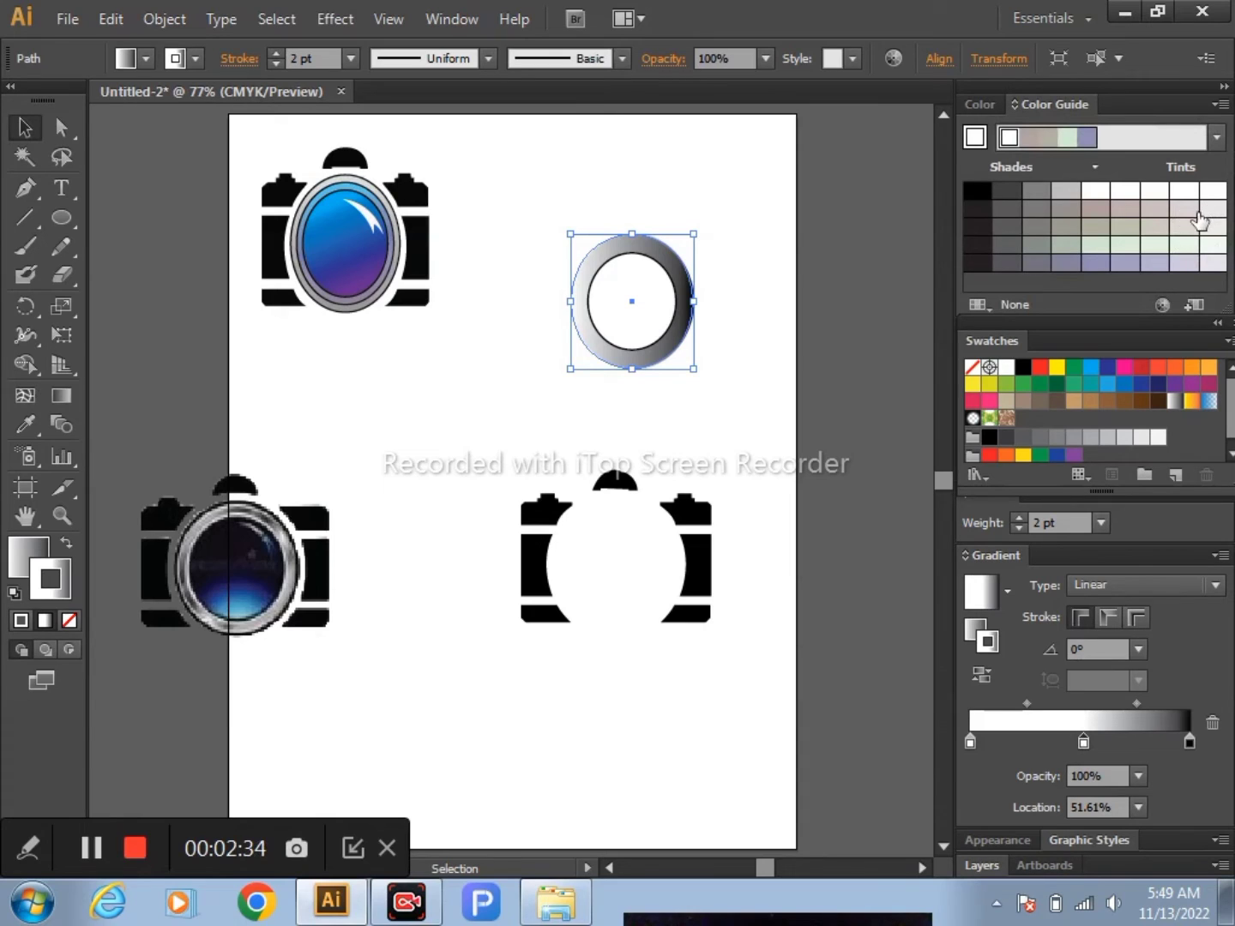
{"action": "mouse_move", "coordinate": [1213, 208]}
{"action": "left_mouse_down"}
{"action": "mouse_move", "coordinate": [1220, 648]}
{"action": "mouse_move", "coordinate": [1082, 739]}
{"action": "left_mouse_up"}
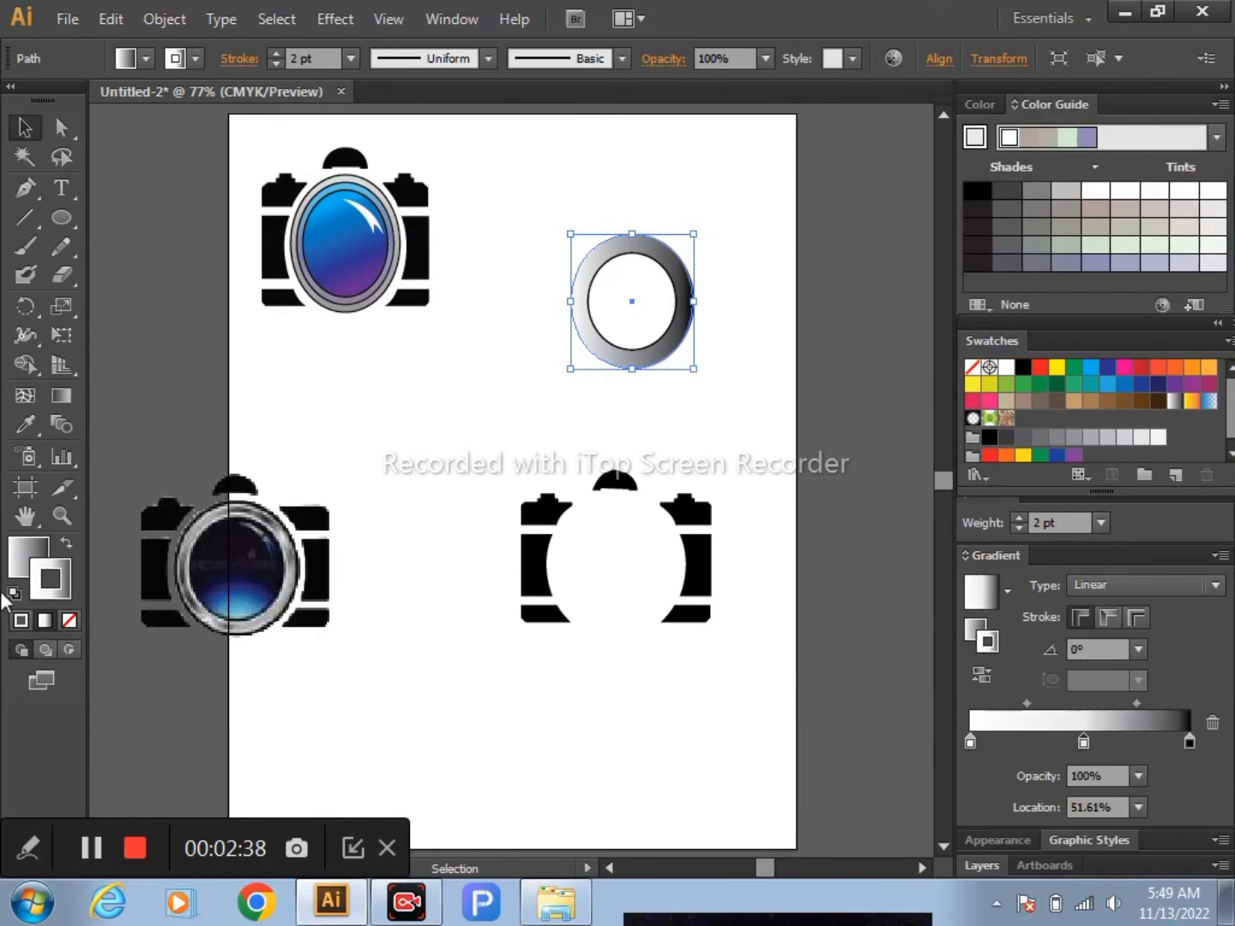
Set the gradient's end stop to 60% opacity
{"action": "left_click", "coordinate": [1189, 742]}
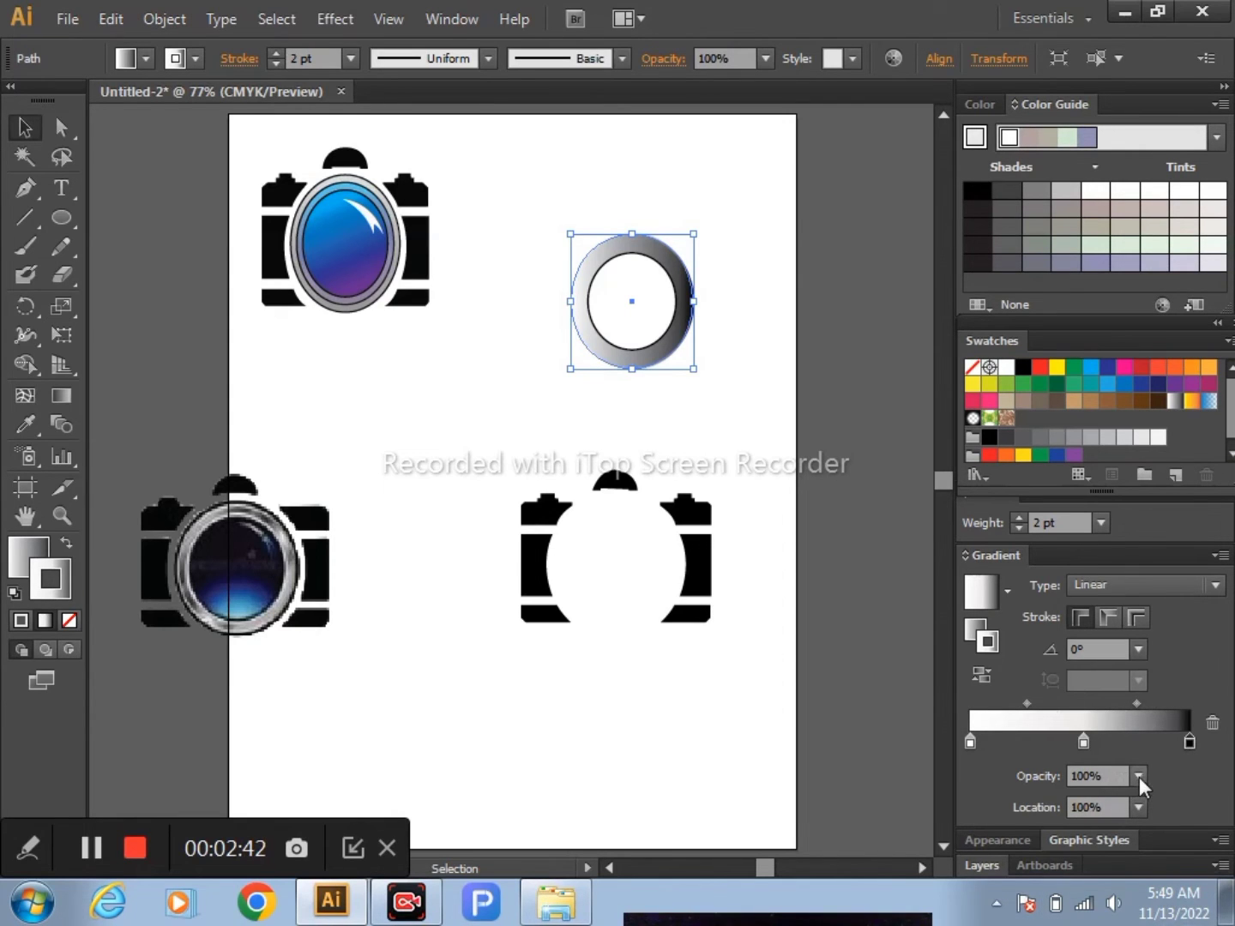
{"action": "left_click", "coordinate": [1139, 777]}
{"action": "left_click", "coordinate": [1171, 636]}
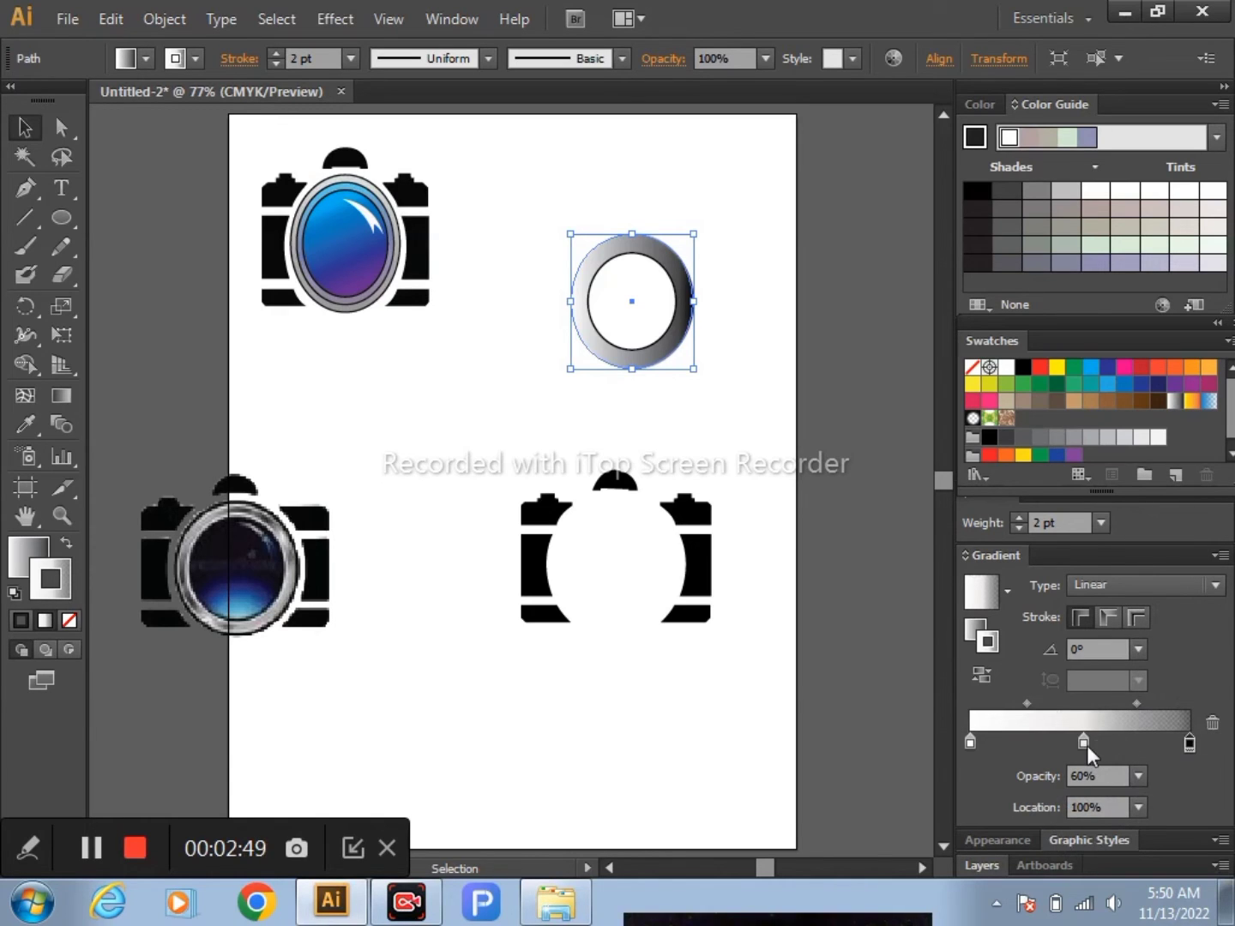
{"action": "left_click", "coordinate": [749, 262]}
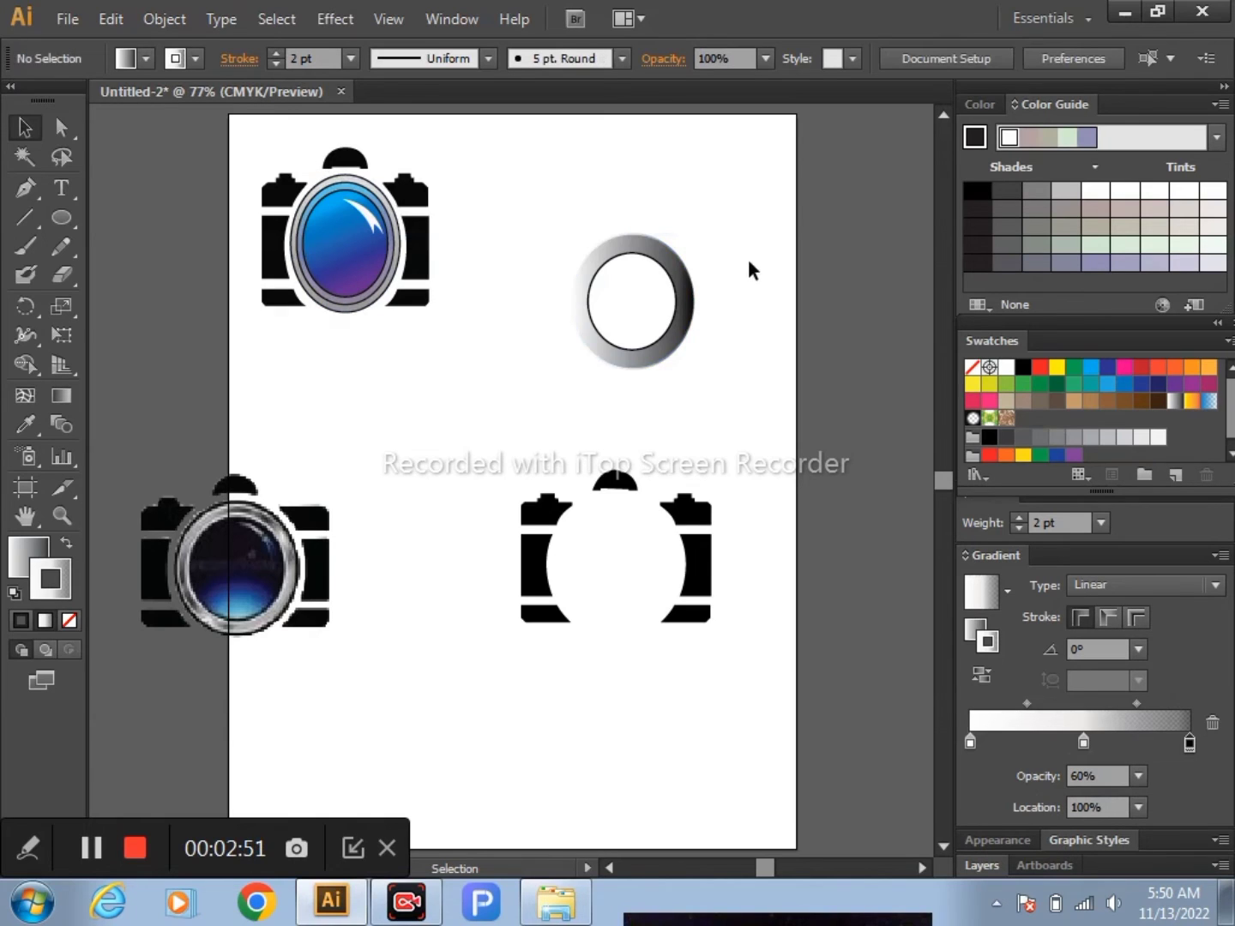
{"action": "left_click", "coordinate": [656, 252]}
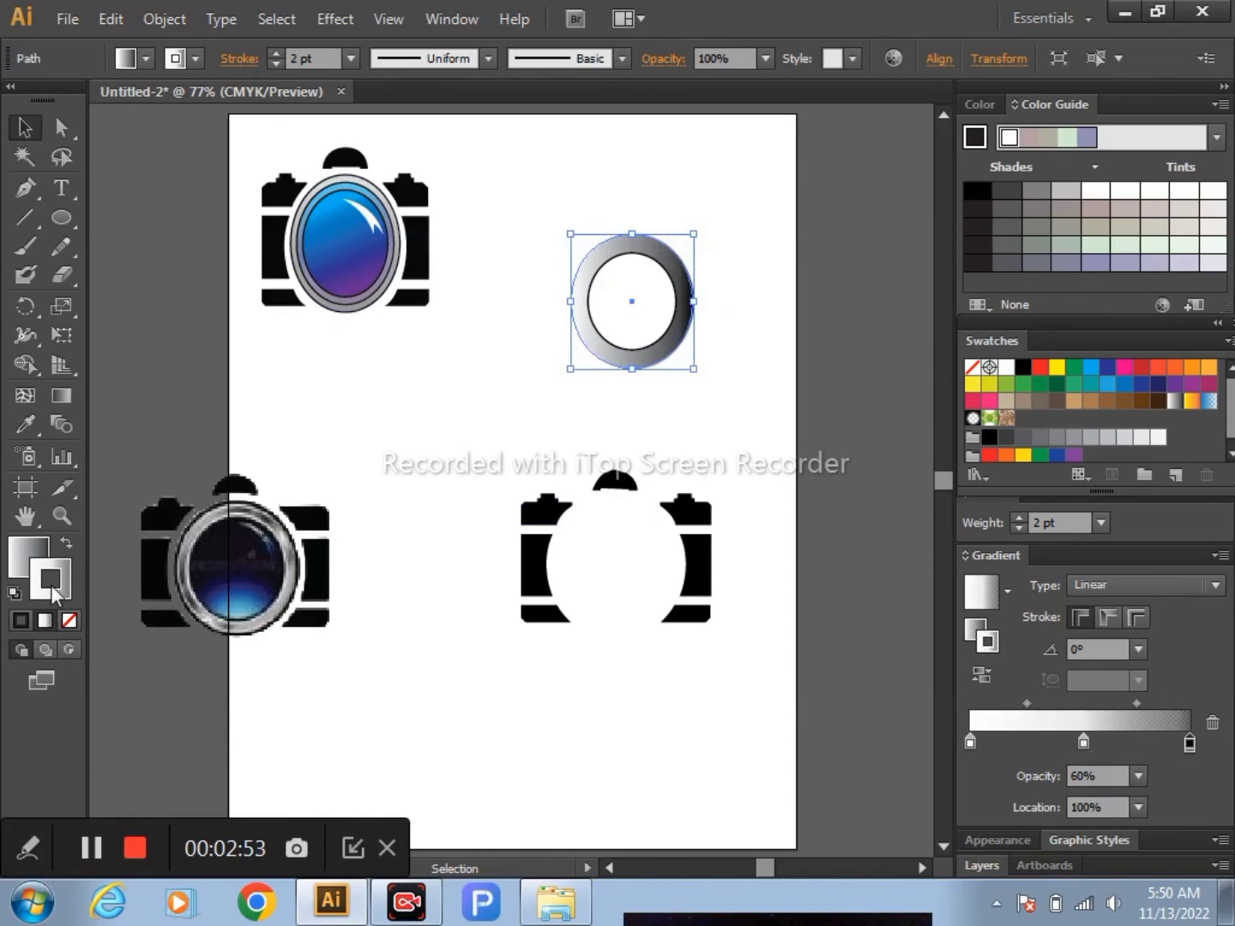
Give the ring a near-black #050505 outline
{"action": "left_click", "coordinate": [65, 544]}
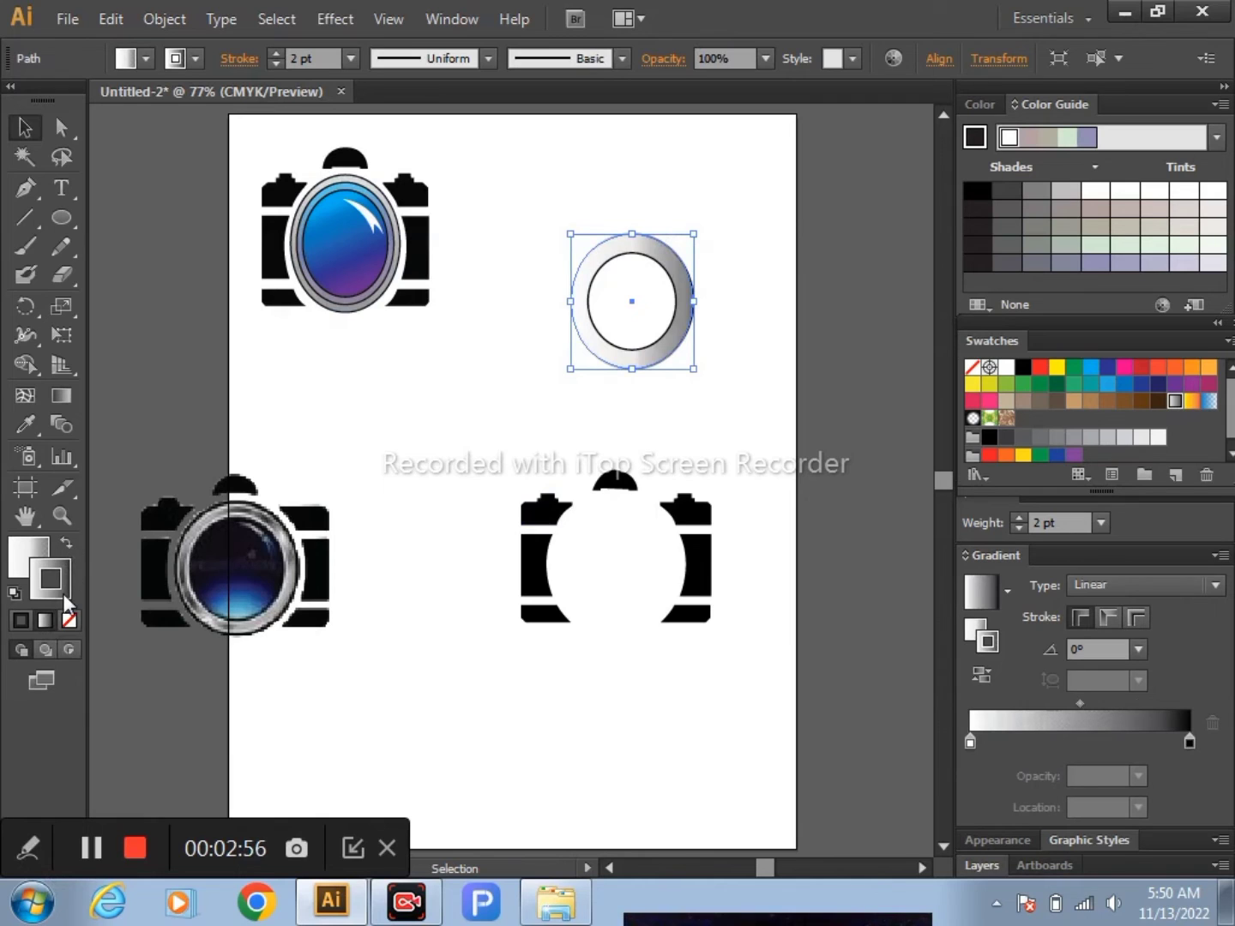
{"action": "double_click", "coordinate": [57, 589]}
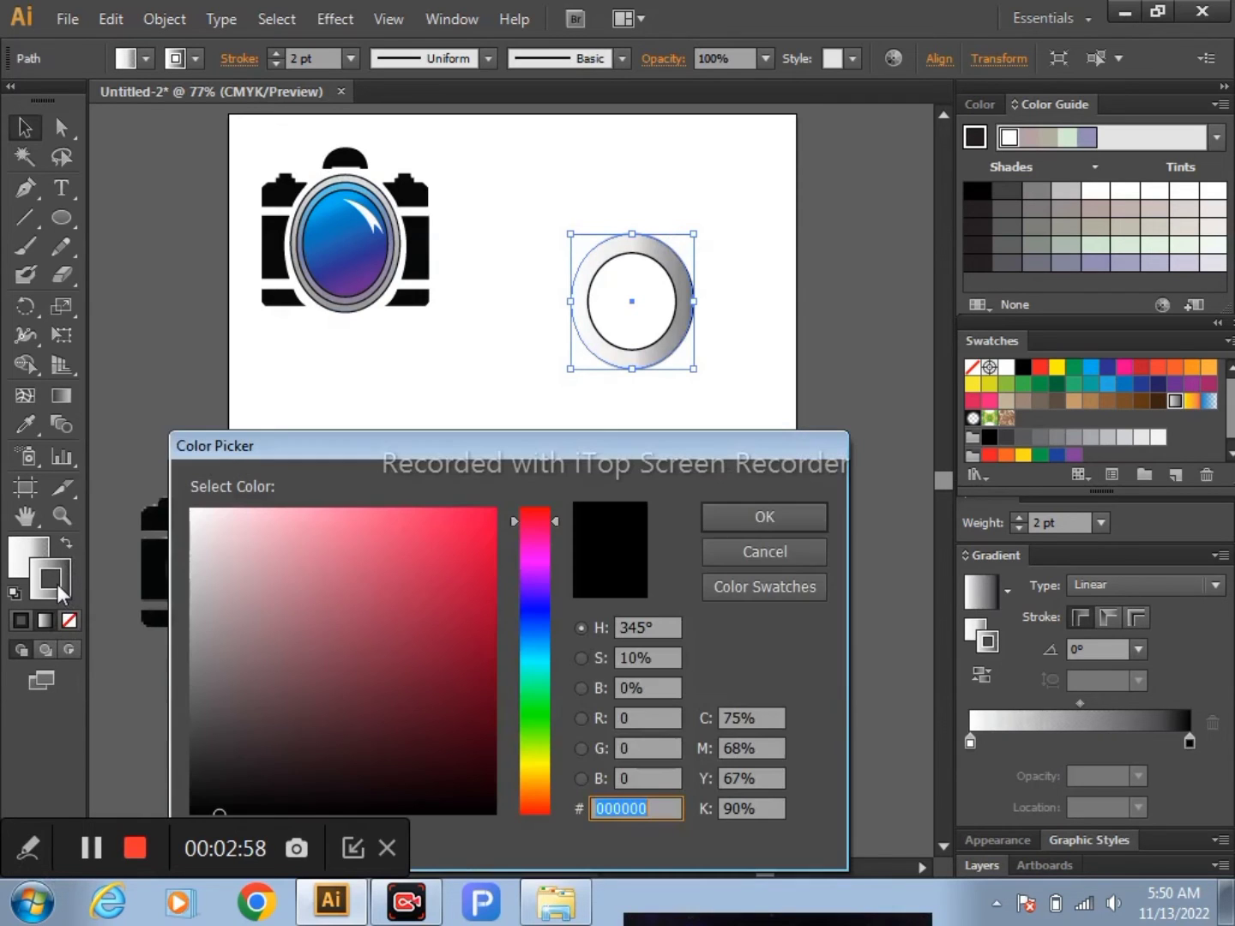
{"action": "left_click_drag", "start_coordinate": [220, 812], "coordinate": [193, 808]}
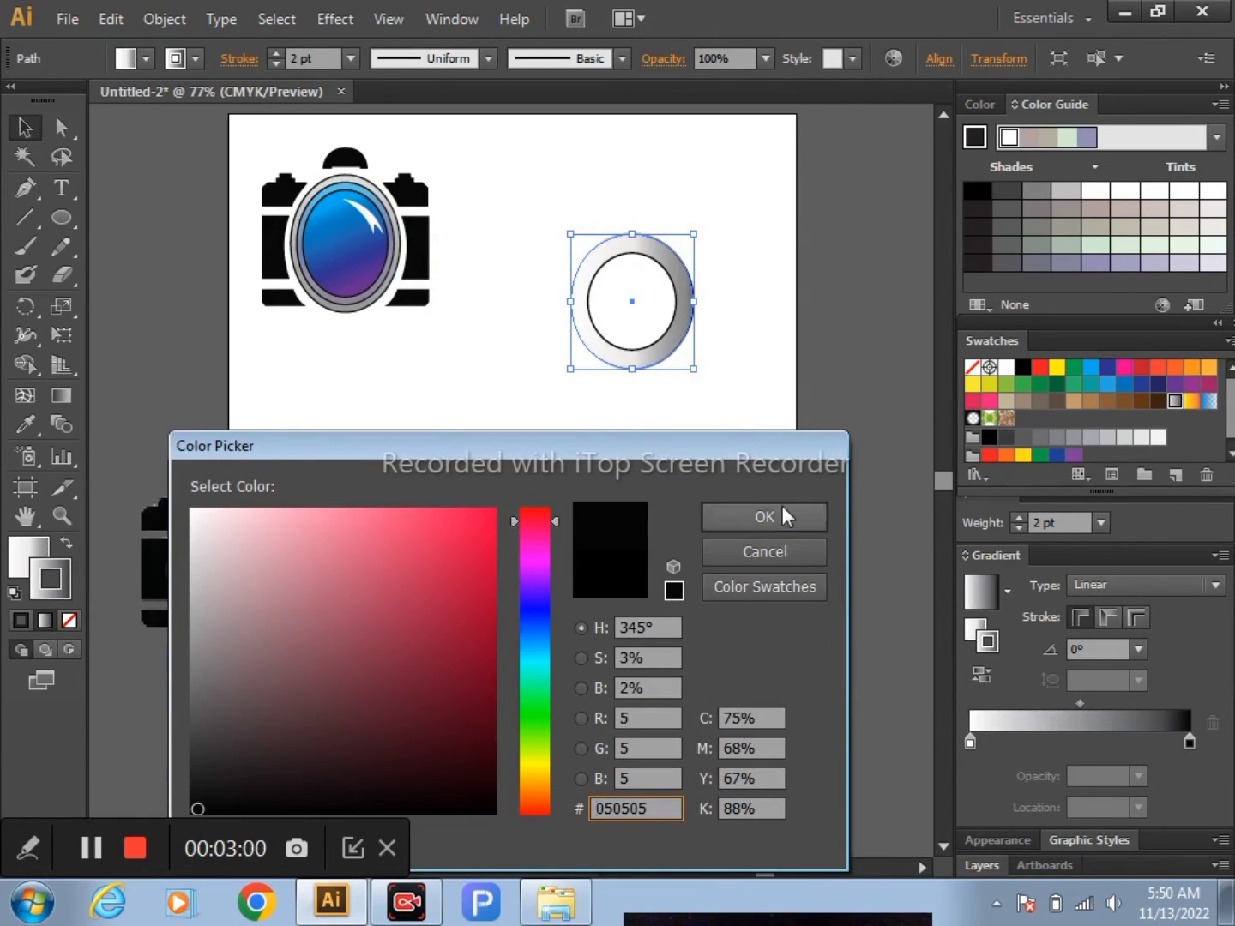
{"action": "left_click", "coordinate": [783, 510]}
{"action": "left_click", "coordinate": [356, 441]}
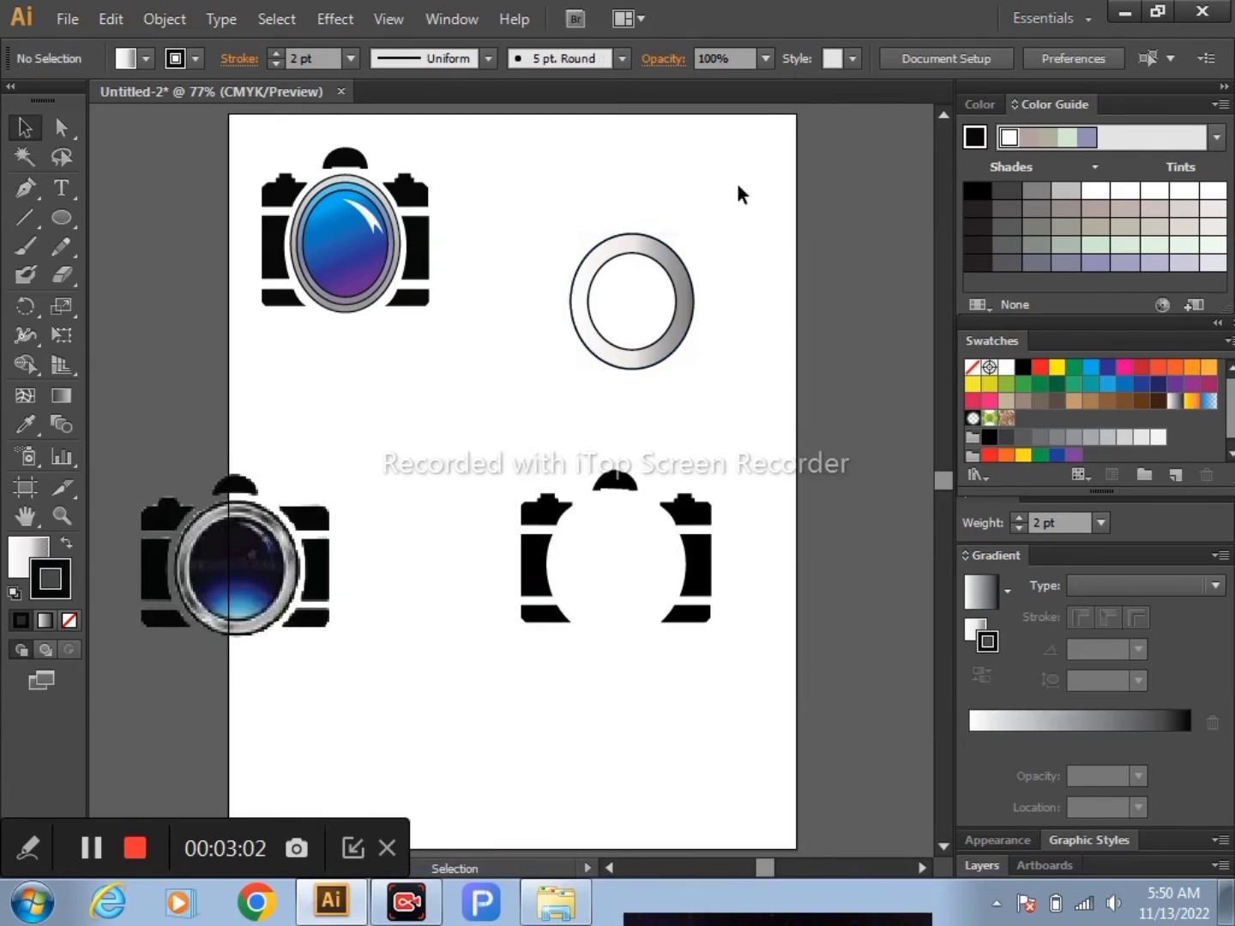
{"action": "left_click", "coordinate": [670, 343]}
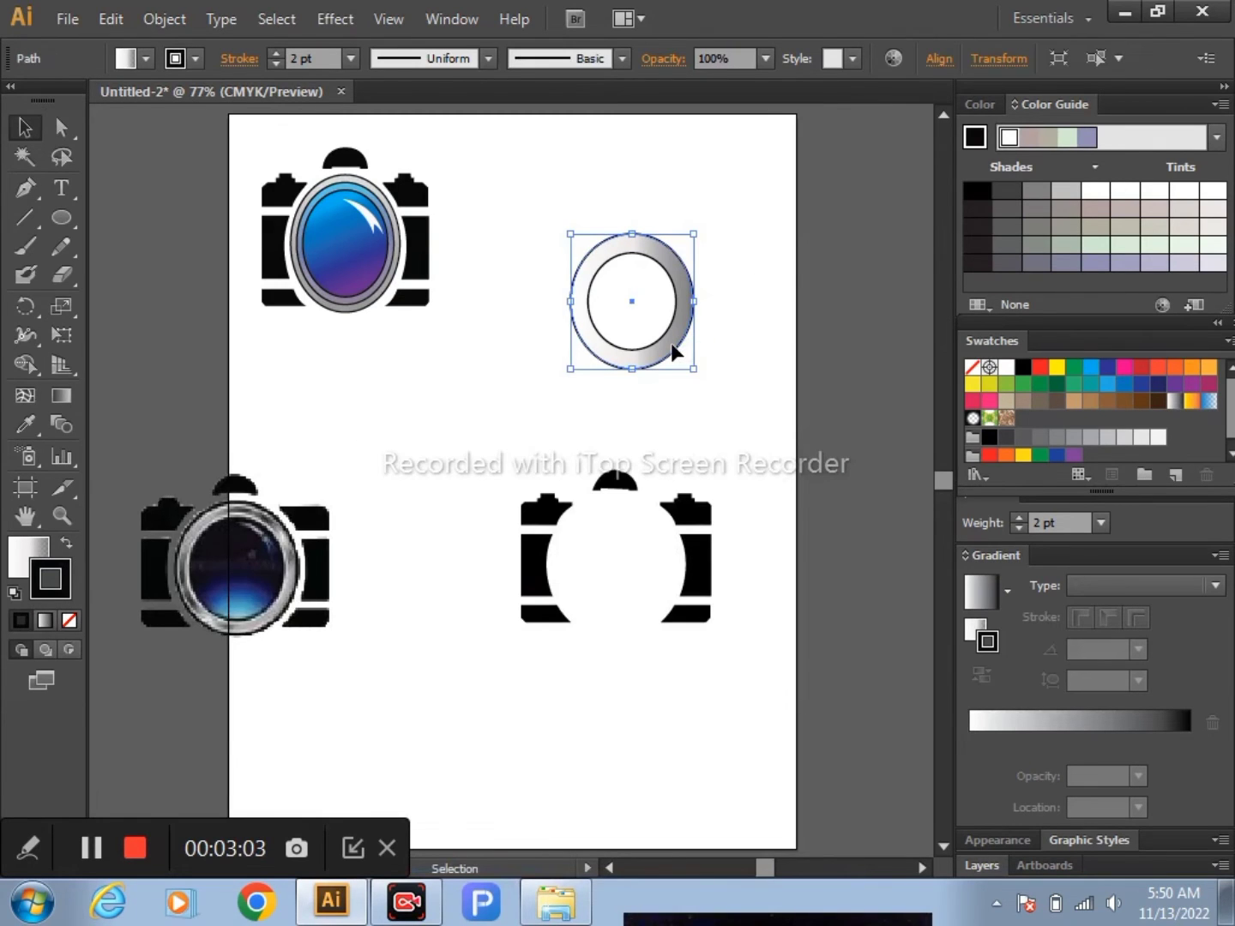
Make the ring's gradient run top to bottom at -90.6° with the Gradient tool
{"action": "left_click", "coordinate": [63, 402]}
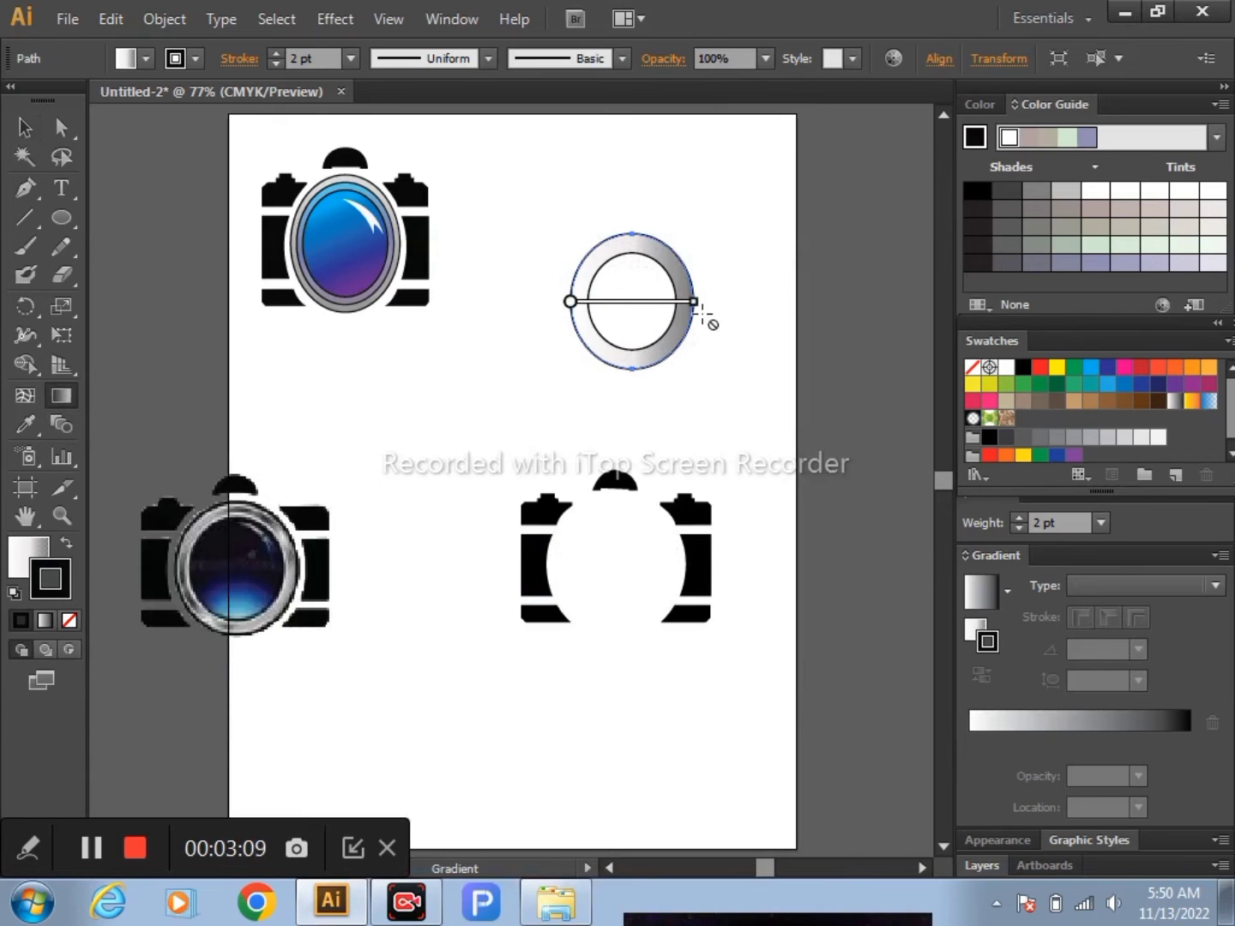
{"action": "left_click", "coordinate": [26, 128]}
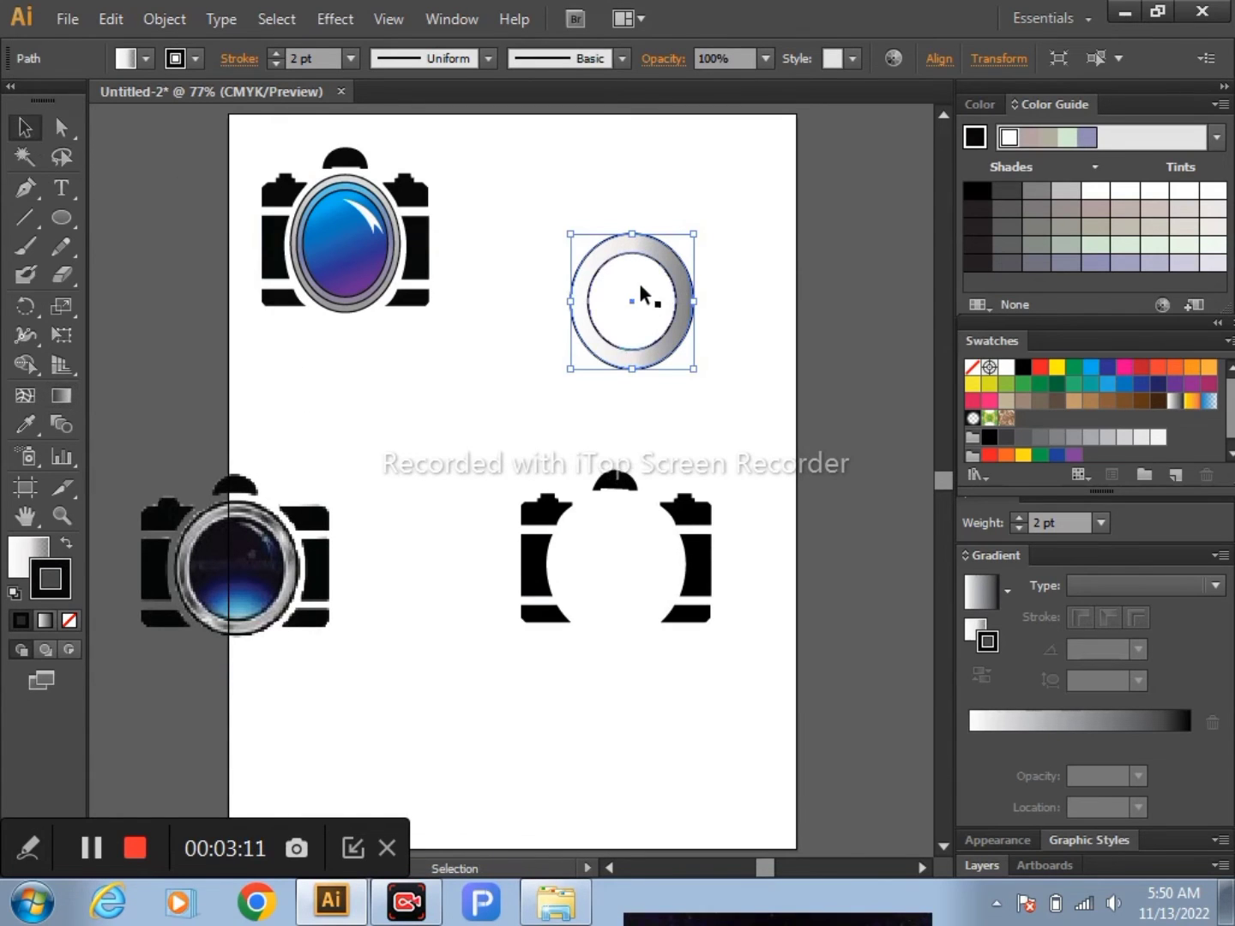
{"action": "left_click", "coordinate": [60, 395]}
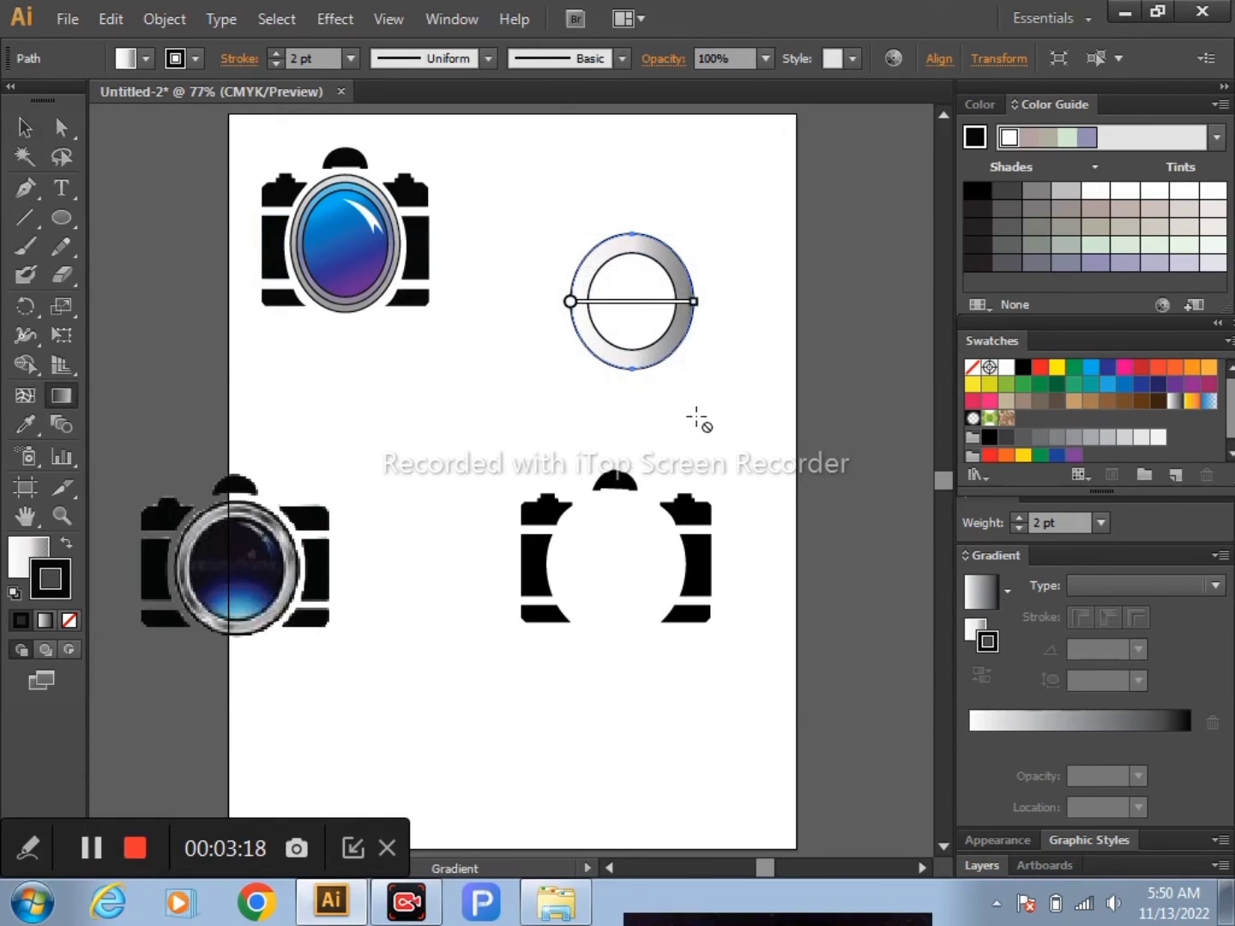
{"action": "left_click", "coordinate": [26, 128]}
{"action": "left_click", "coordinate": [577, 241]}
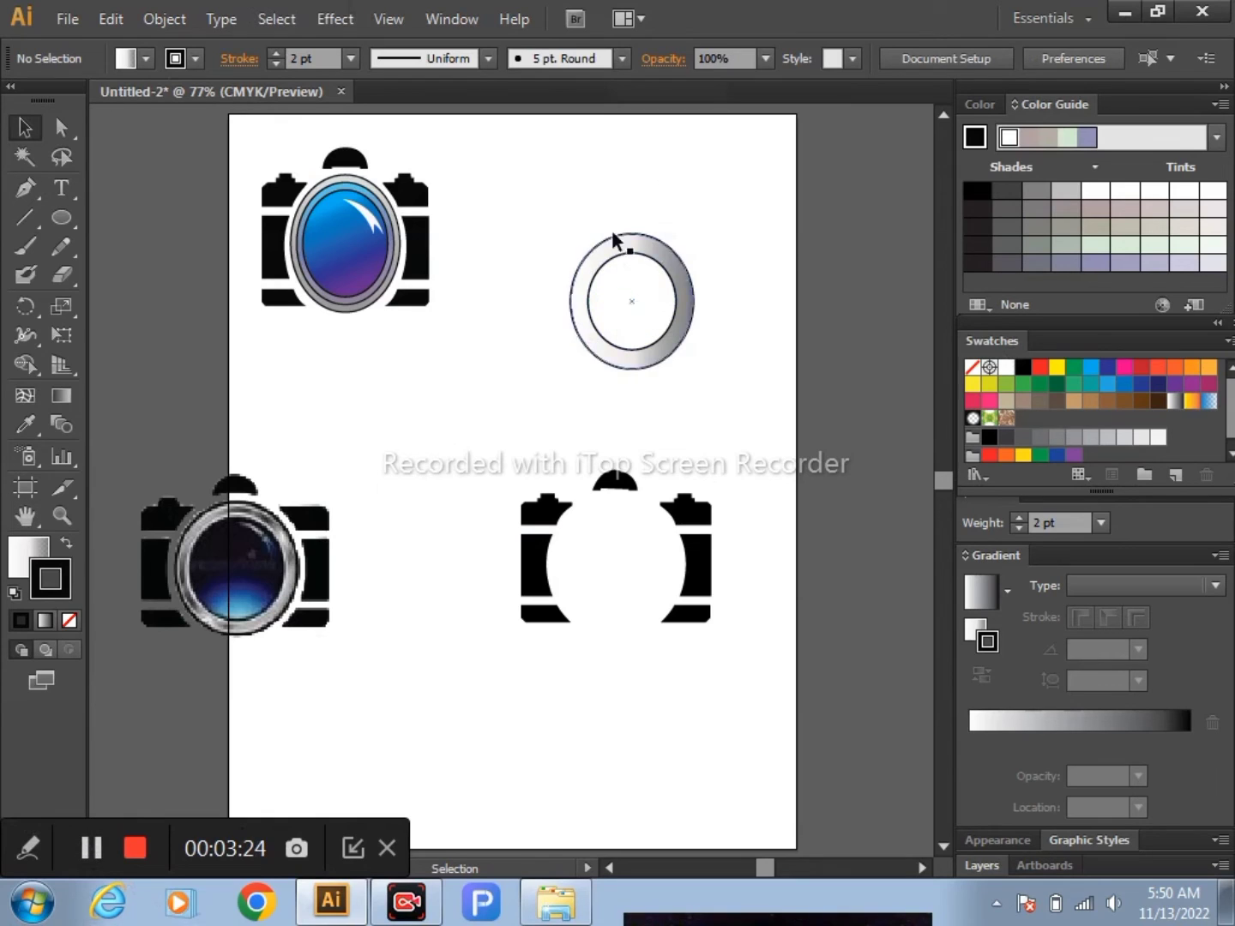
{"action": "left_click", "coordinate": [26, 568]}
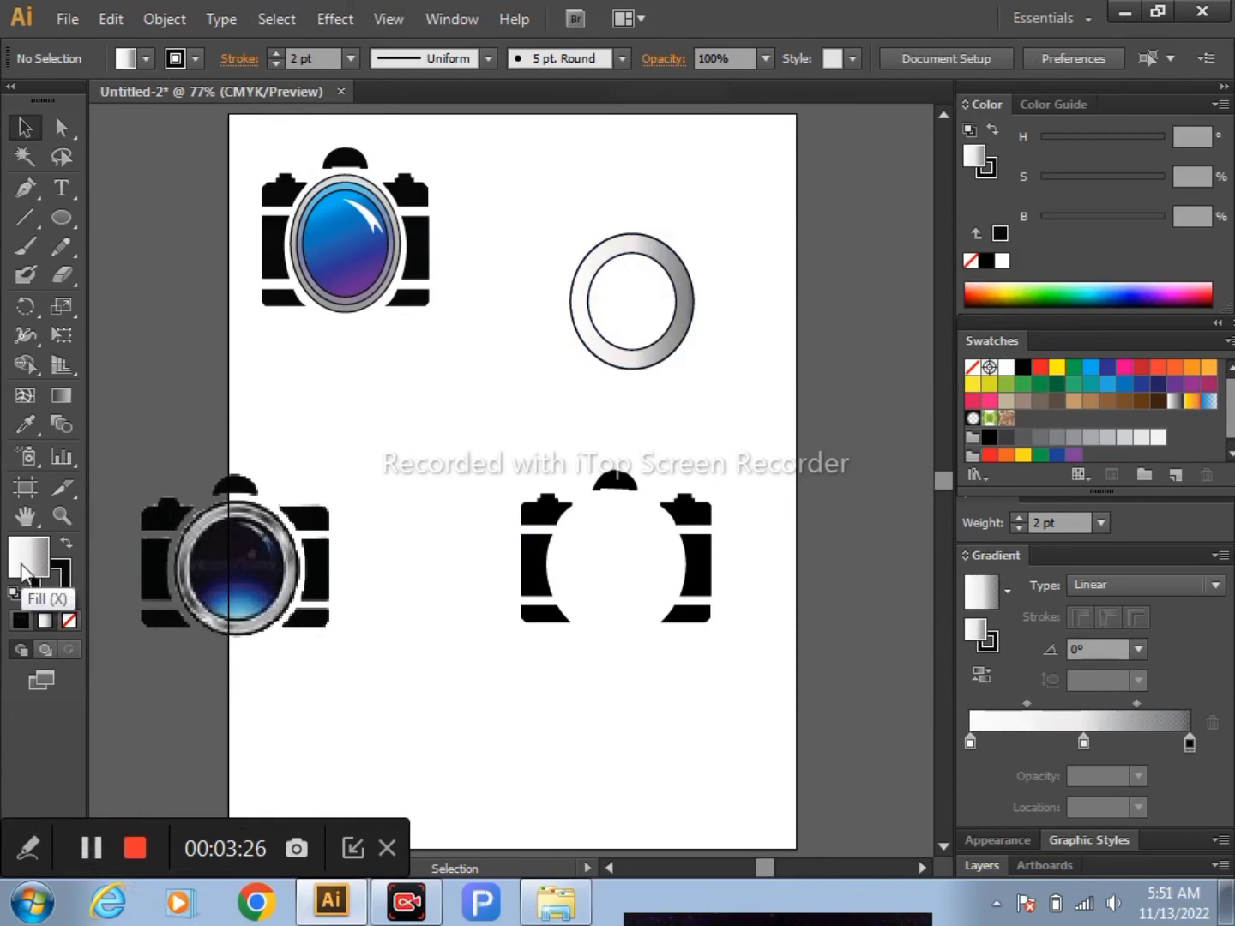
{"action": "left_click", "coordinate": [677, 273]}
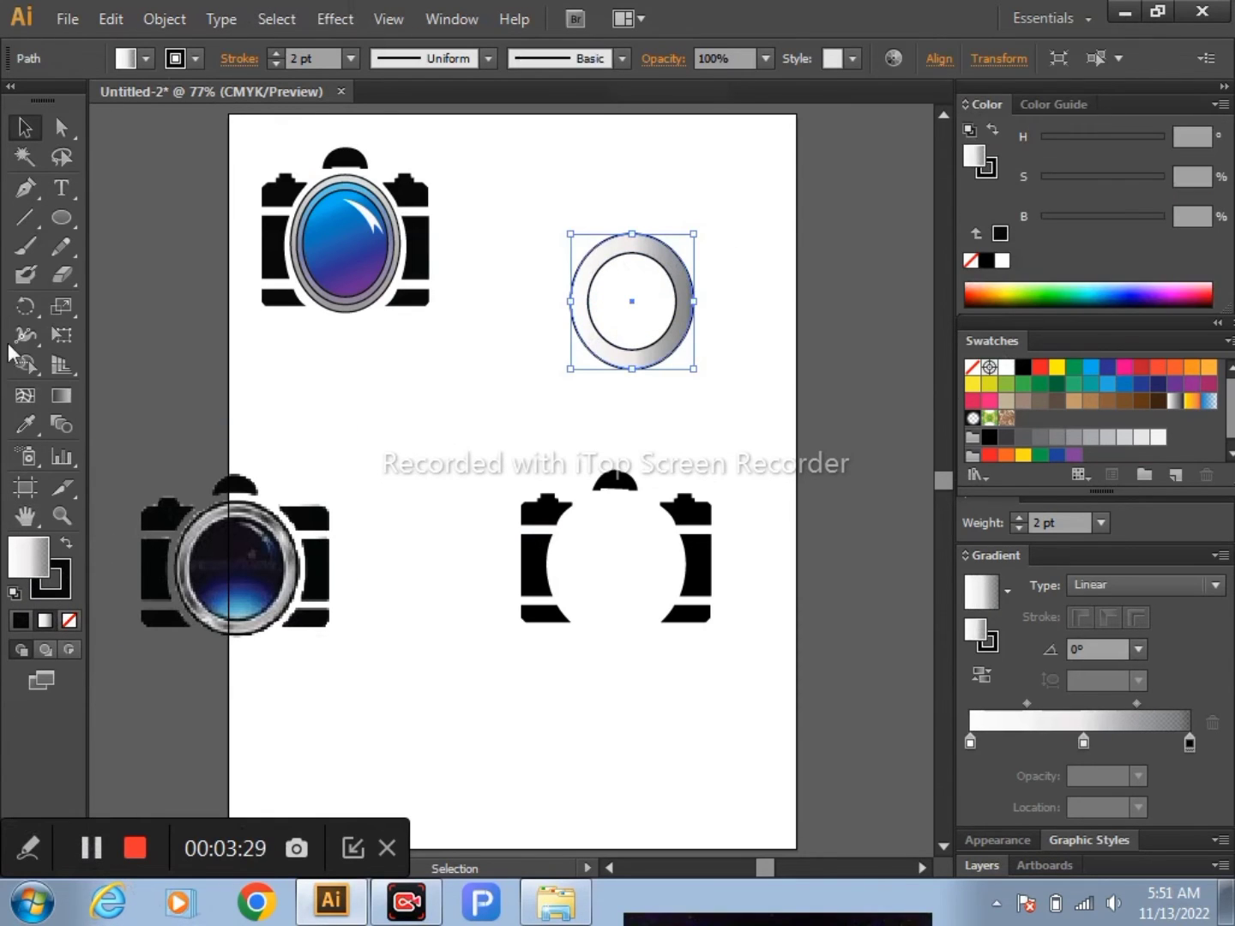
{"action": "left_click", "coordinate": [60, 399]}
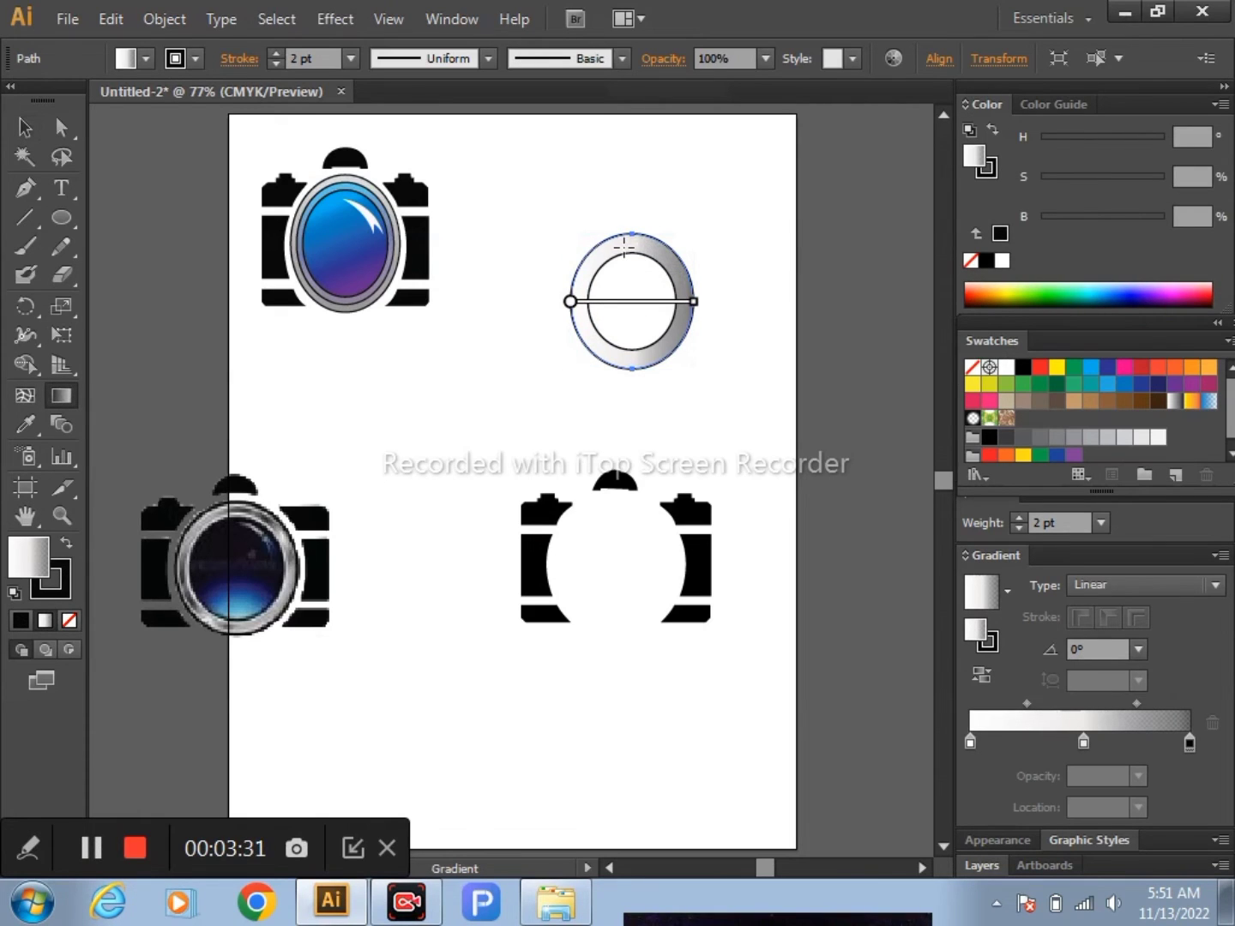
{"action": "left_click_drag", "start_coordinate": [632, 242], "coordinate": [632, 352]}
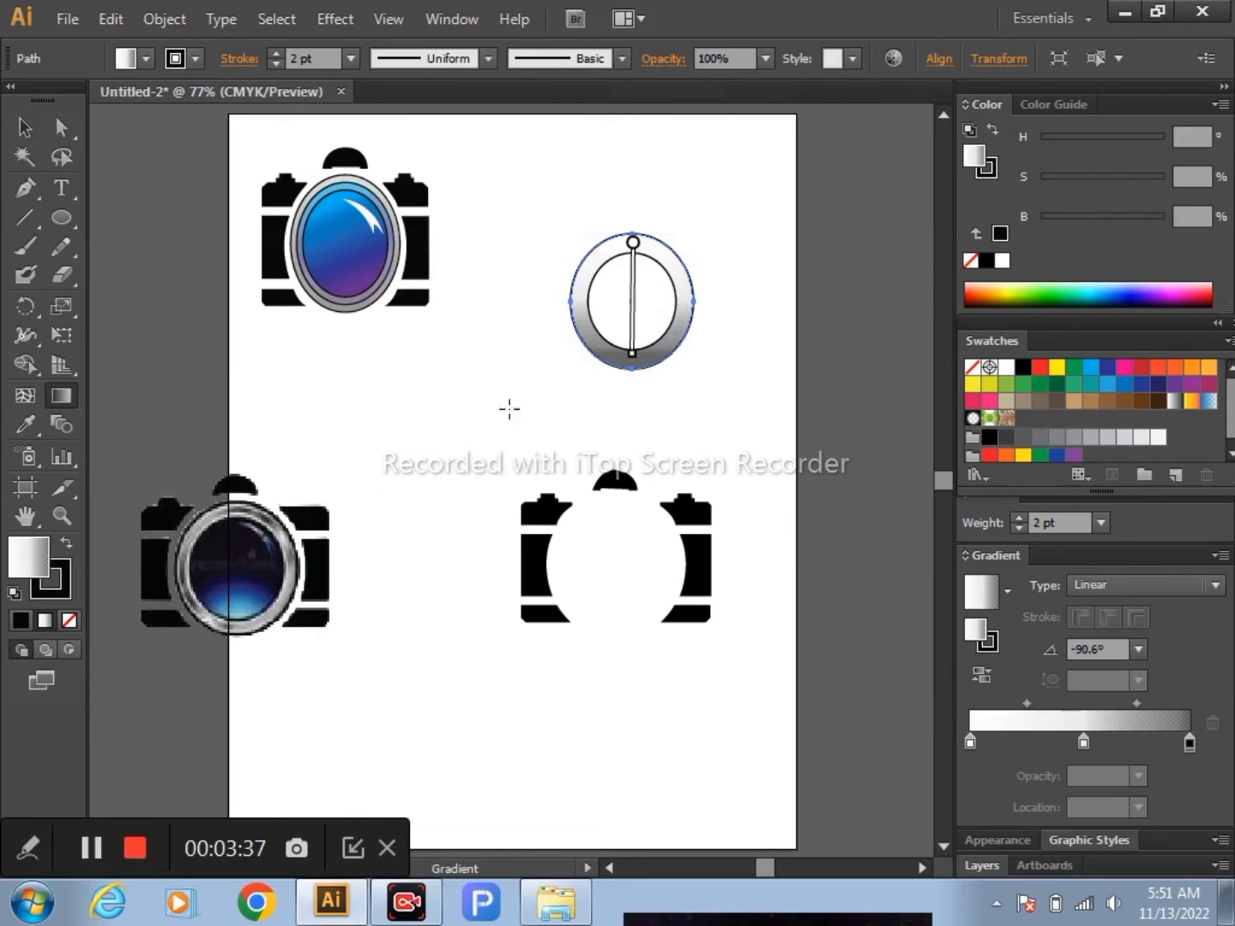
Lower the gradient's dark end stop to 50% opacity
{"action": "left_click", "coordinate": [25, 128]}
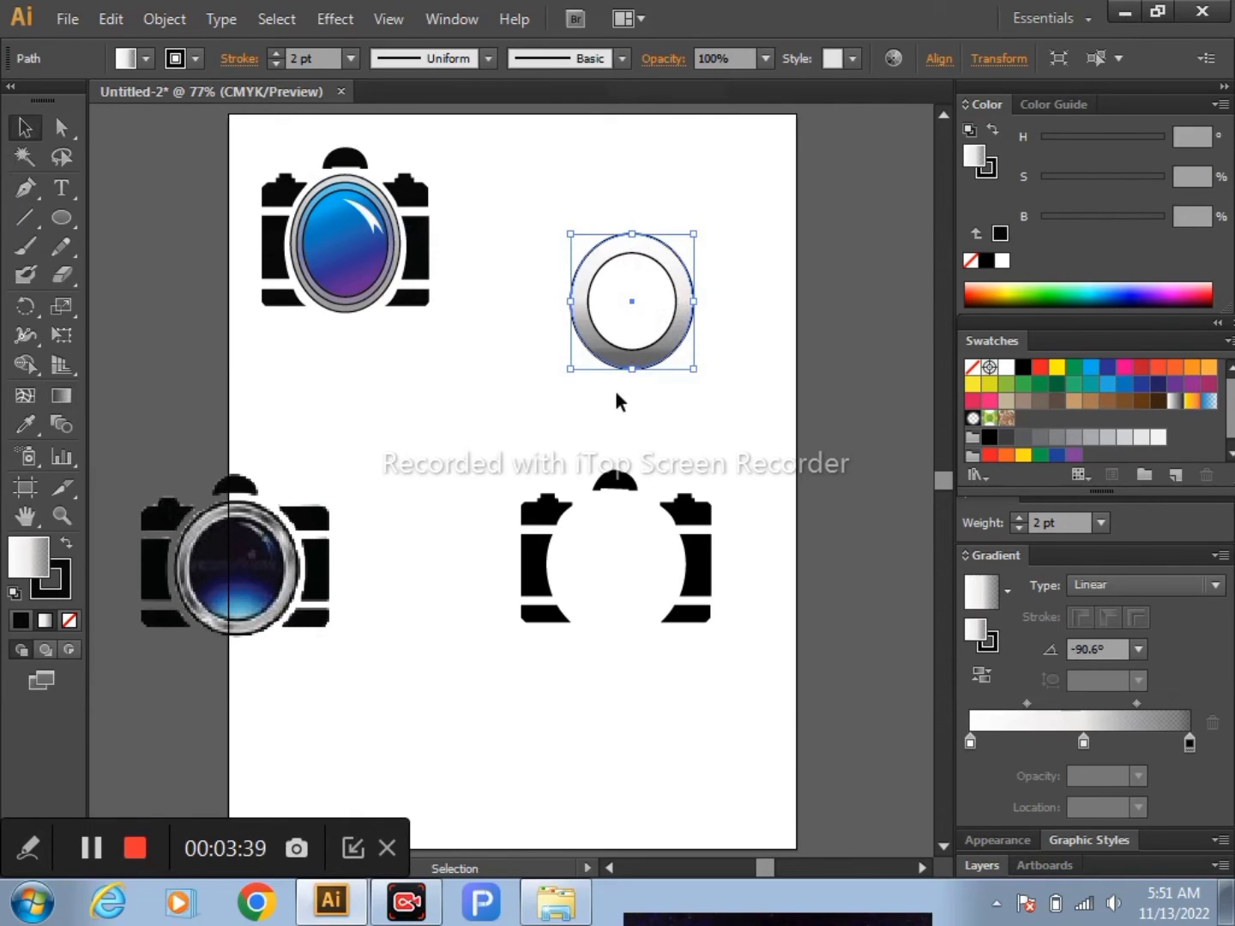
{"action": "left_click", "coordinate": [1188, 745]}
{"action": "left_click", "coordinate": [1139, 776]}
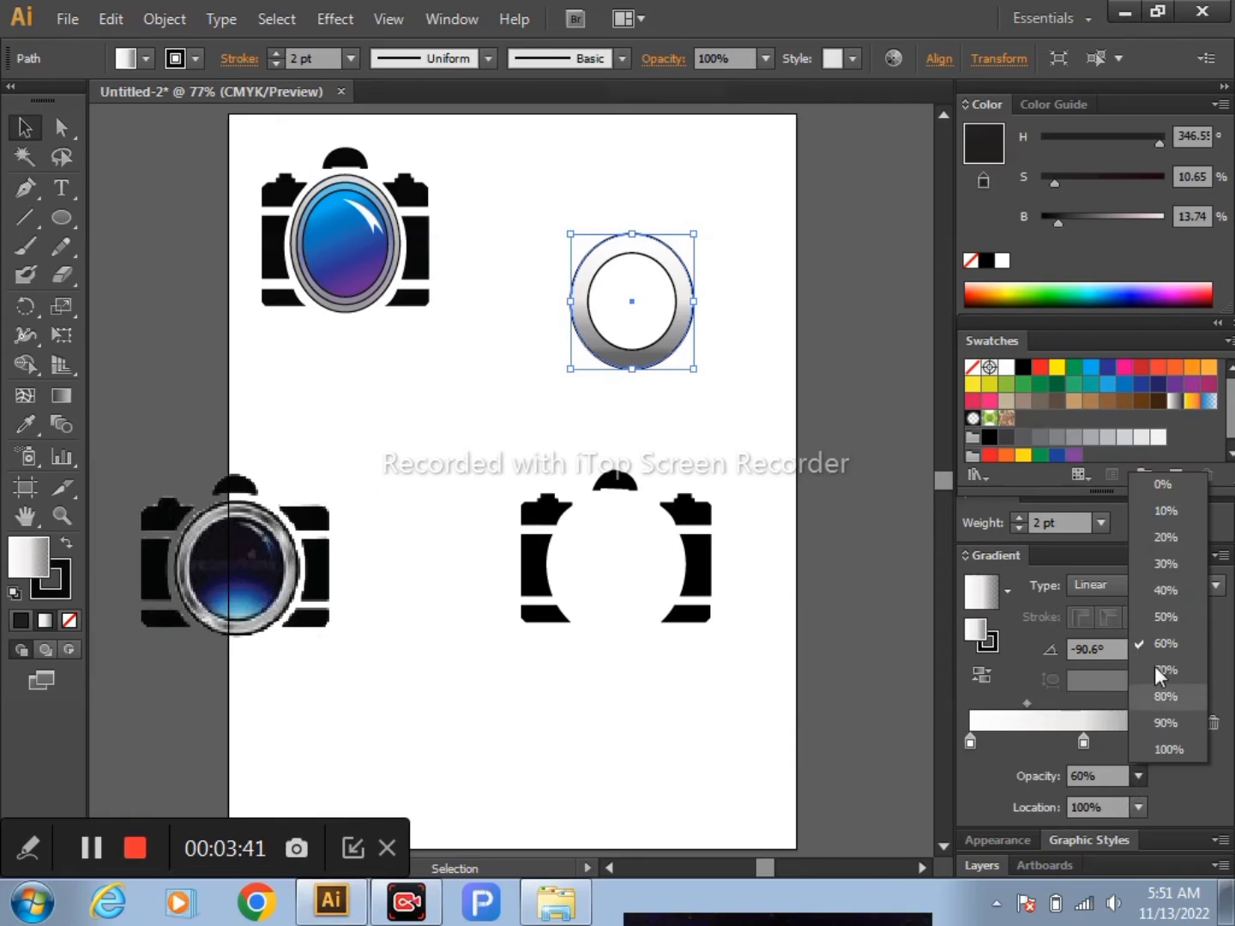
{"action": "left_click", "coordinate": [1155, 616]}
{"action": "left_click", "coordinate": [874, 676]}
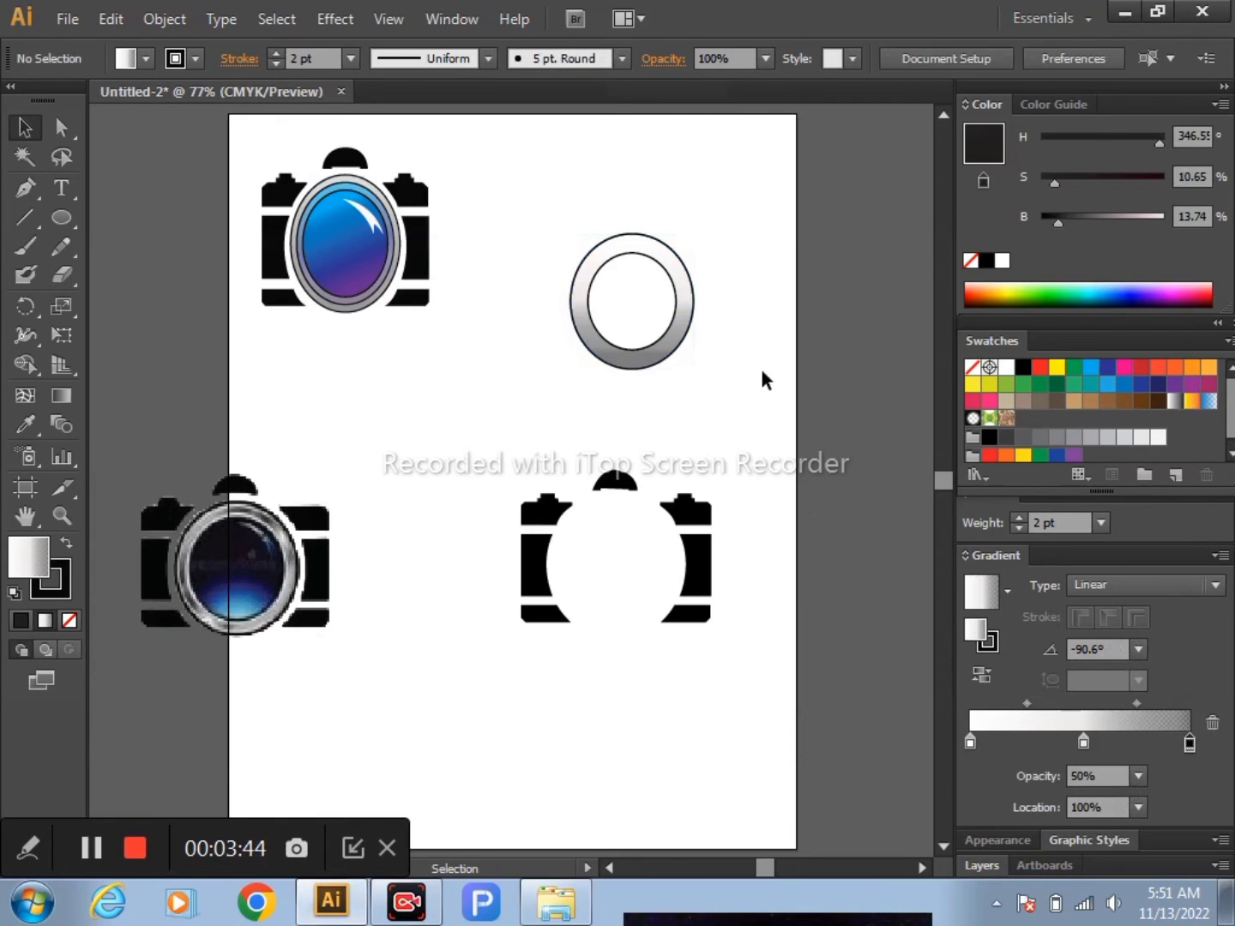
{"action": "left_click", "coordinate": [643, 341]}
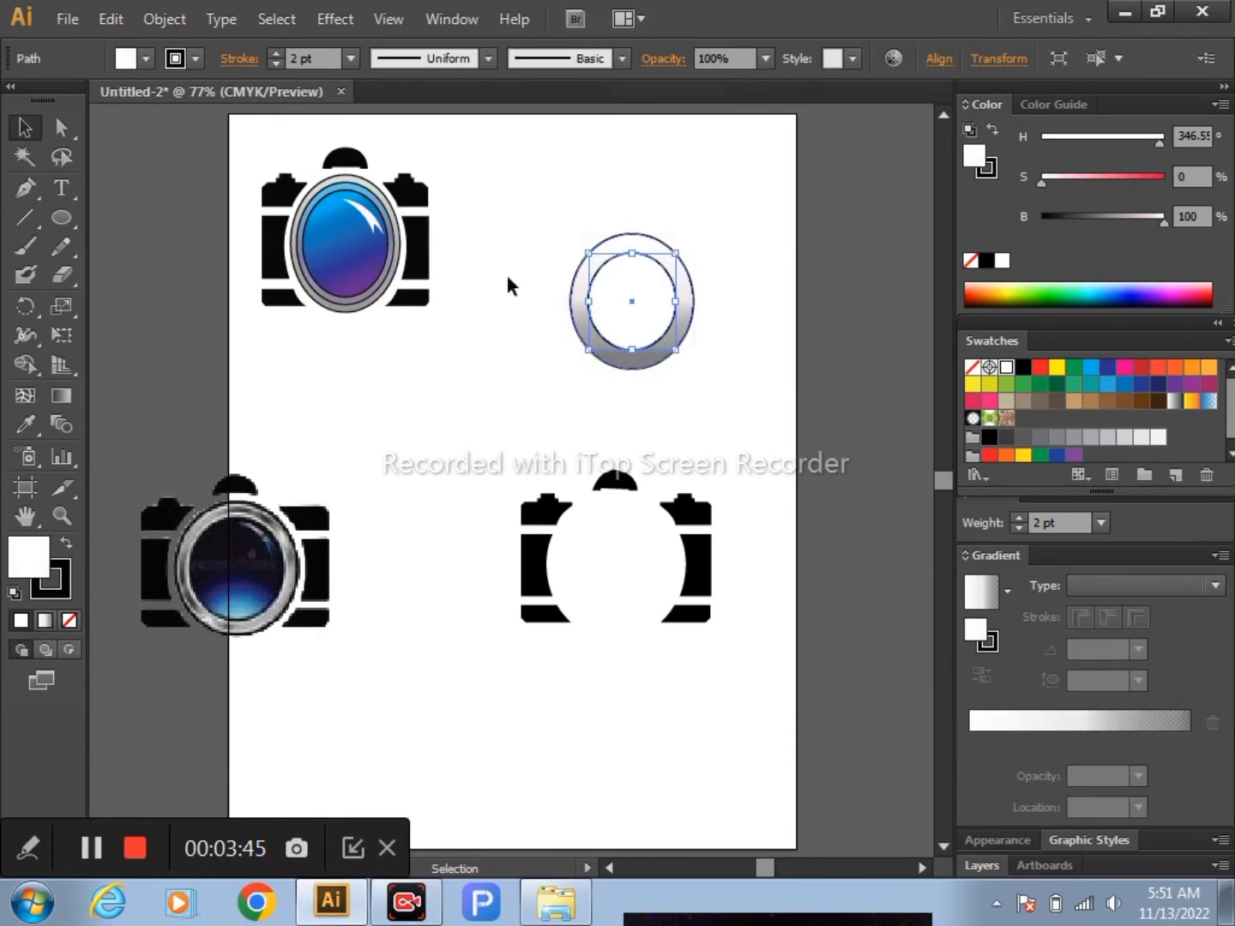
Apply the Orange, Yellow gradient preset to the inner circle, removing its red stop and spreading the rest
{"action": "left_click", "coordinate": [1004, 595]}
{"action": "left_click", "coordinate": [952, 687]}
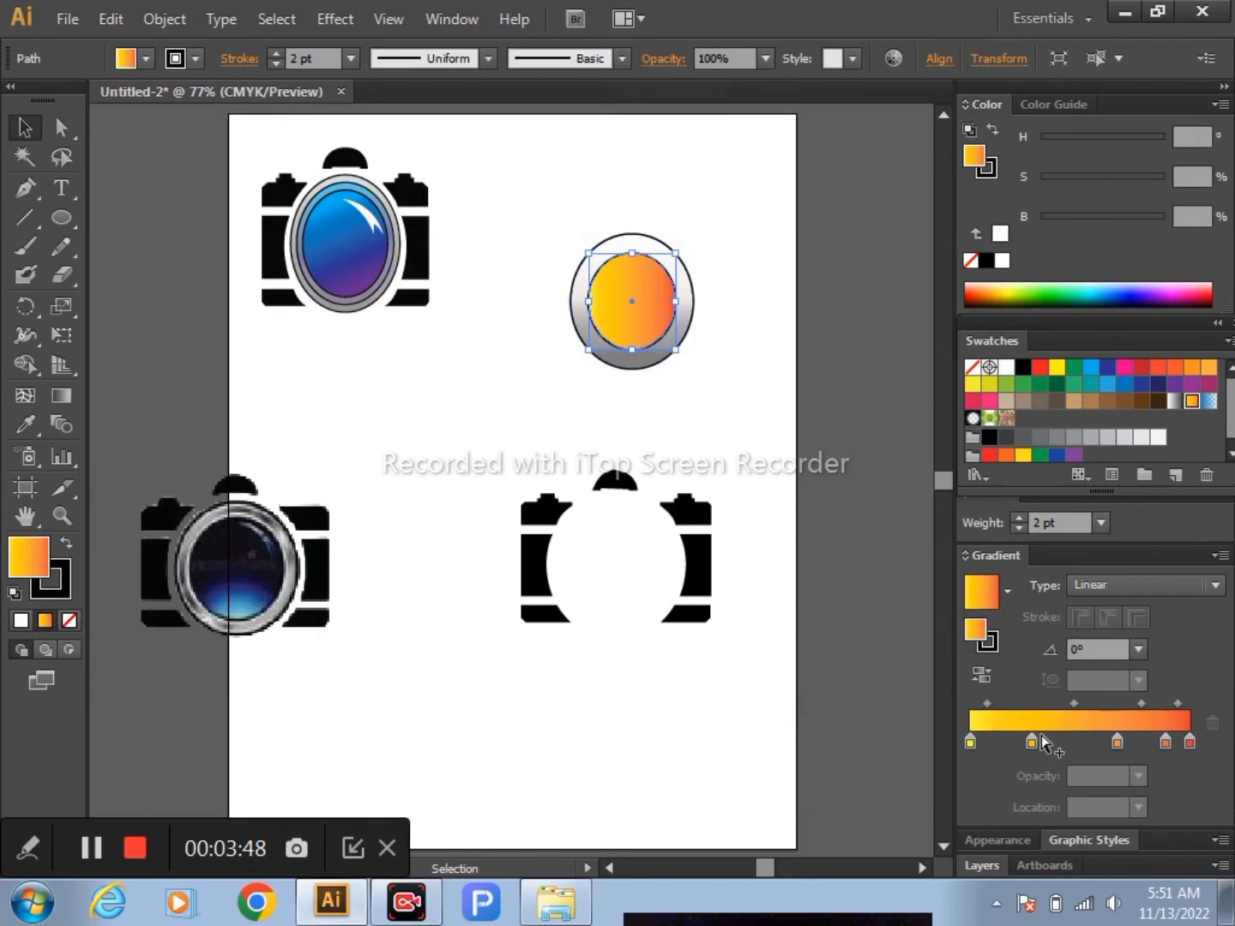
{"action": "left_click", "coordinate": [1189, 742]}
{"action": "mouse_move", "coordinate": [1190, 741]}
{"action": "left_mouse_down"}
{"action": "mouse_move", "coordinate": [1196, 783]}
{"action": "mouse_move", "coordinate": [1201, 753]}
{"action": "left_mouse_up"}
{"action": "left_click", "coordinate": [1165, 743]}
{"action": "left_click_drag", "start_coordinate": [1032, 743], "coordinate": [1134, 744]}
Colour the gradient stops bright blue, blue, dark blue and purple from left to right
{"action": "left_click_drag", "start_coordinate": [1091, 367], "coordinate": [971, 744]}
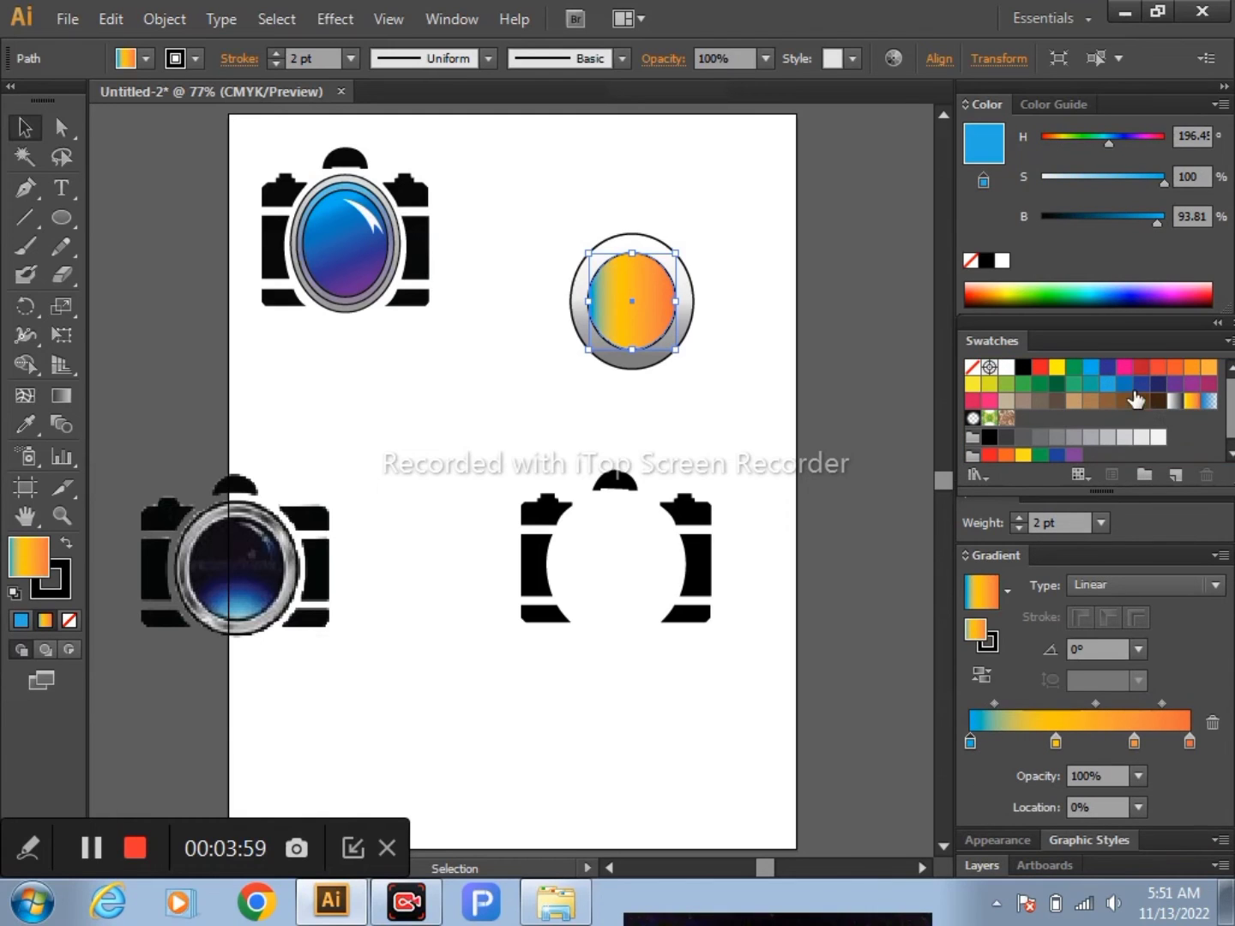
{"action": "left_click_drag", "start_coordinate": [1129, 384], "coordinate": [1062, 759]}
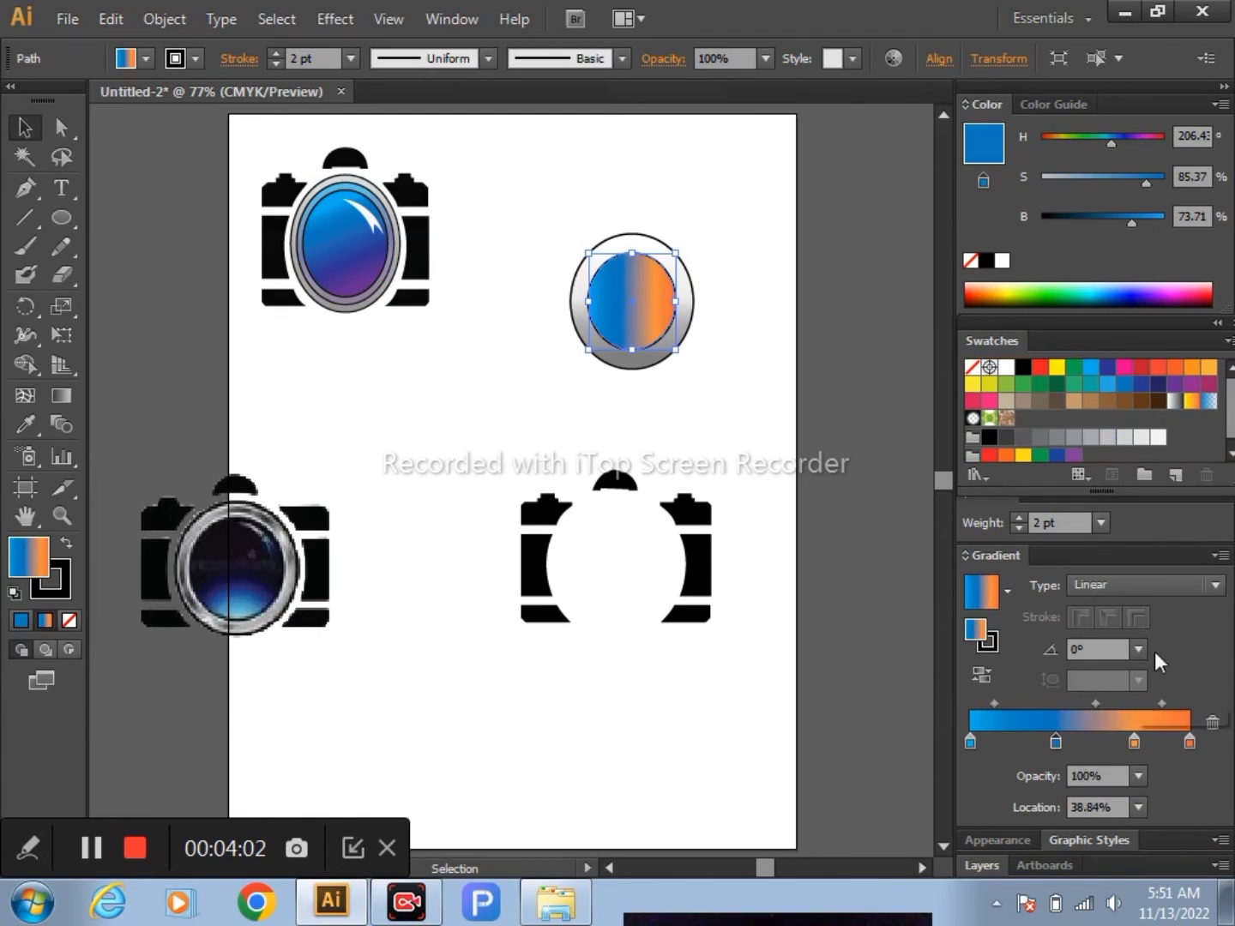
{"action": "left_click_drag", "start_coordinate": [1140, 383], "coordinate": [1138, 744]}
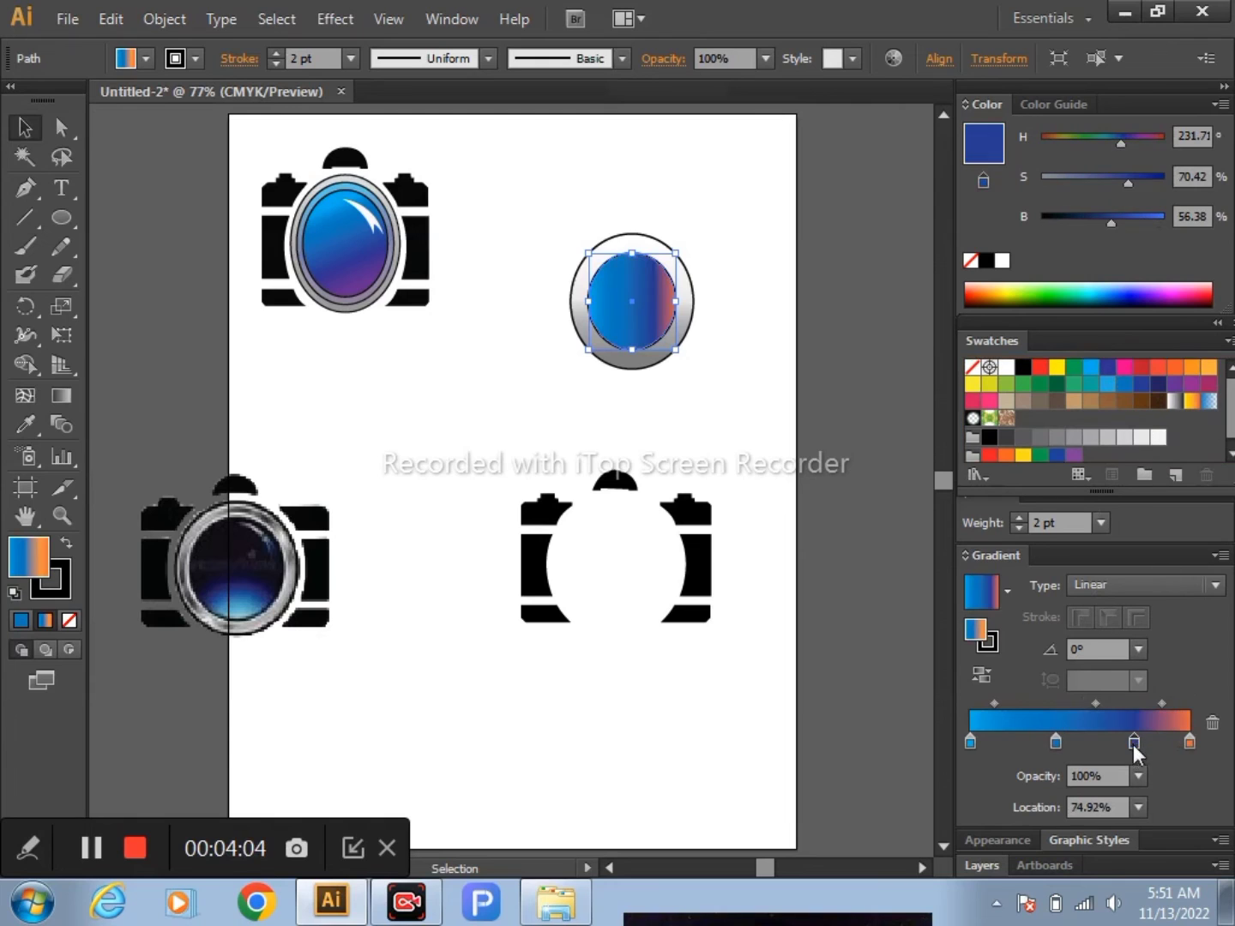
{"action": "left_click_drag", "start_coordinate": [1173, 391], "coordinate": [1190, 743]}
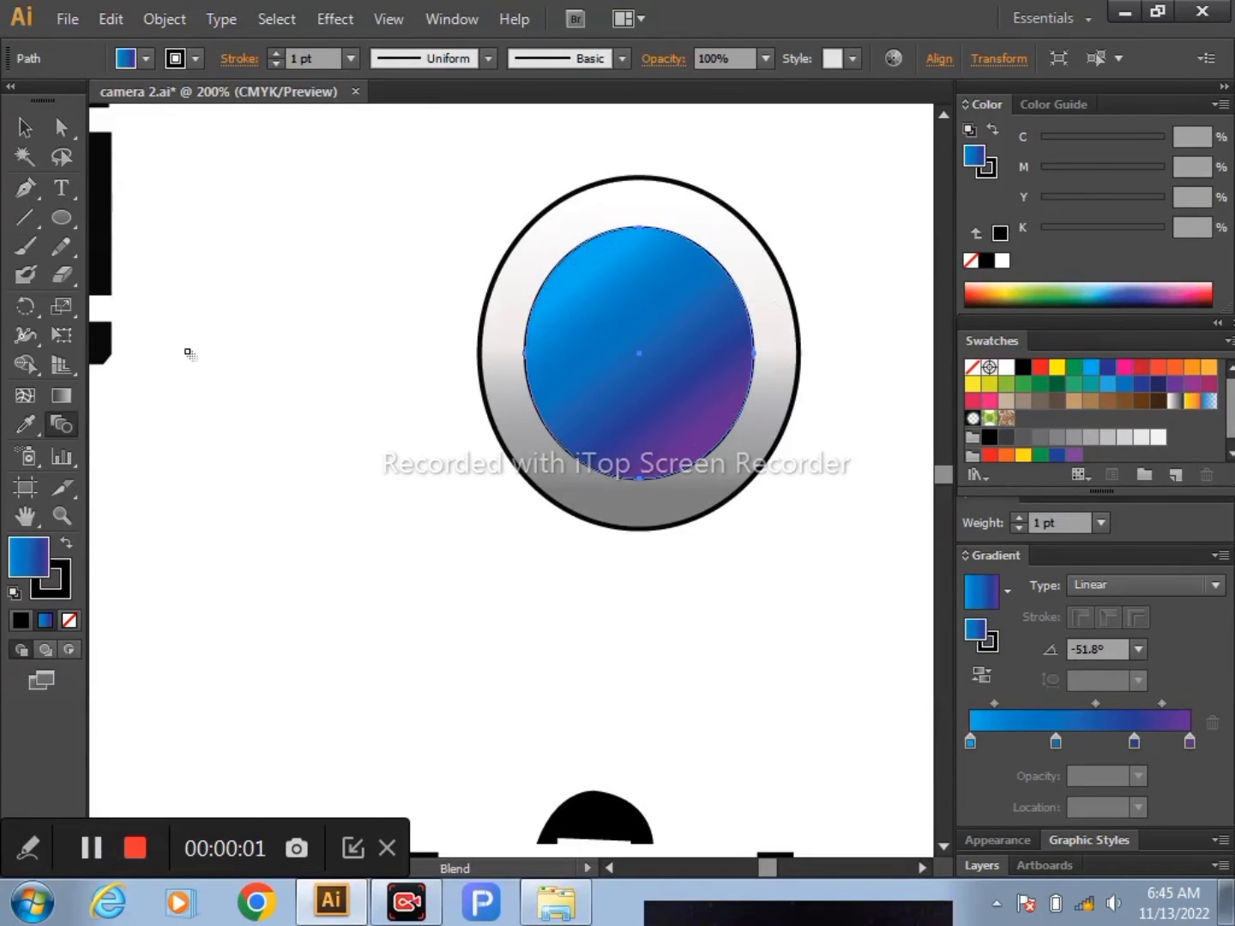
Undo an accidental blend and set the blue circle's stroke to None
{"action": "left_click", "coordinate": [61, 423]}
{"action": "left_click", "coordinate": [644, 368]}
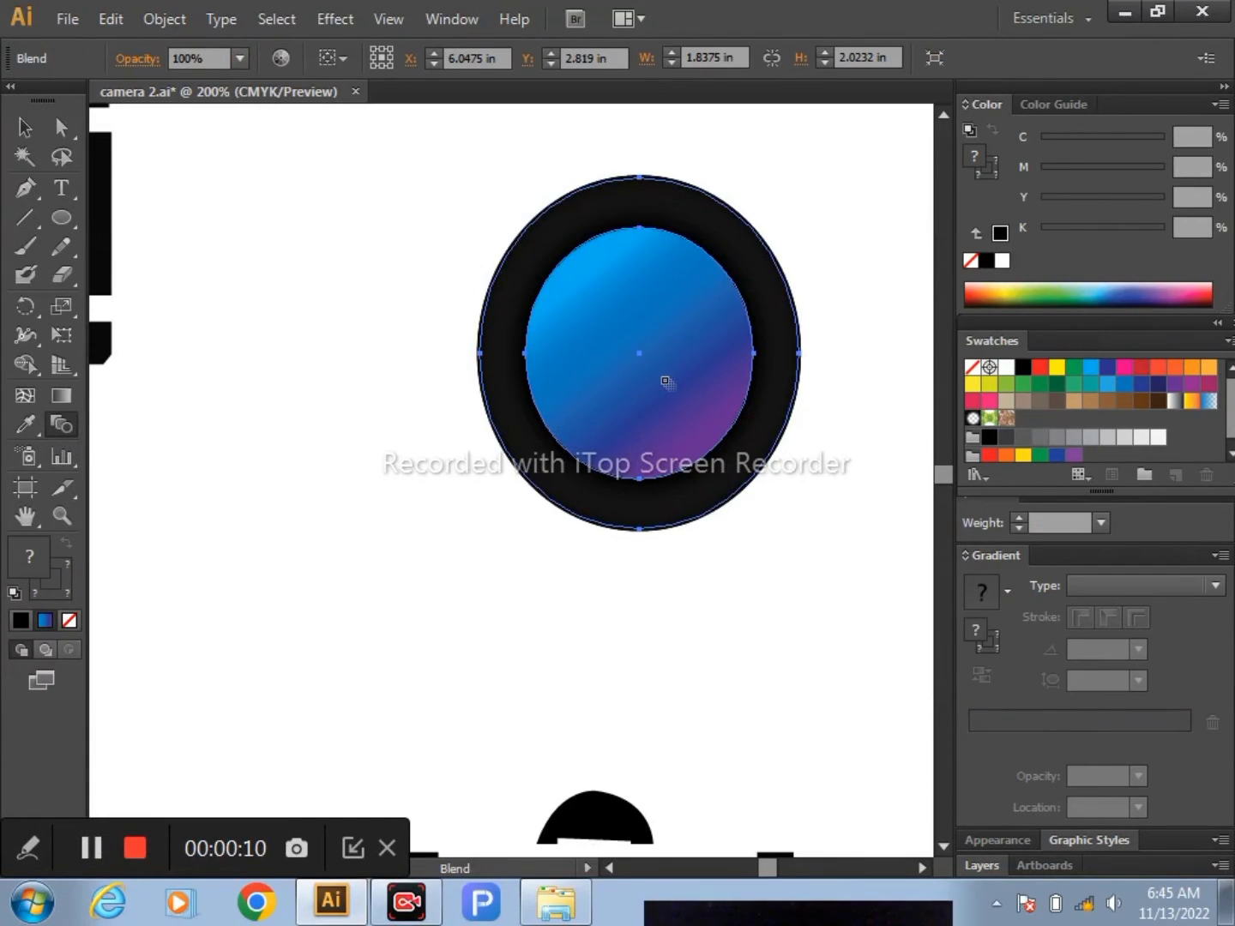
{"action": "key", "text": "ctrl+z"}
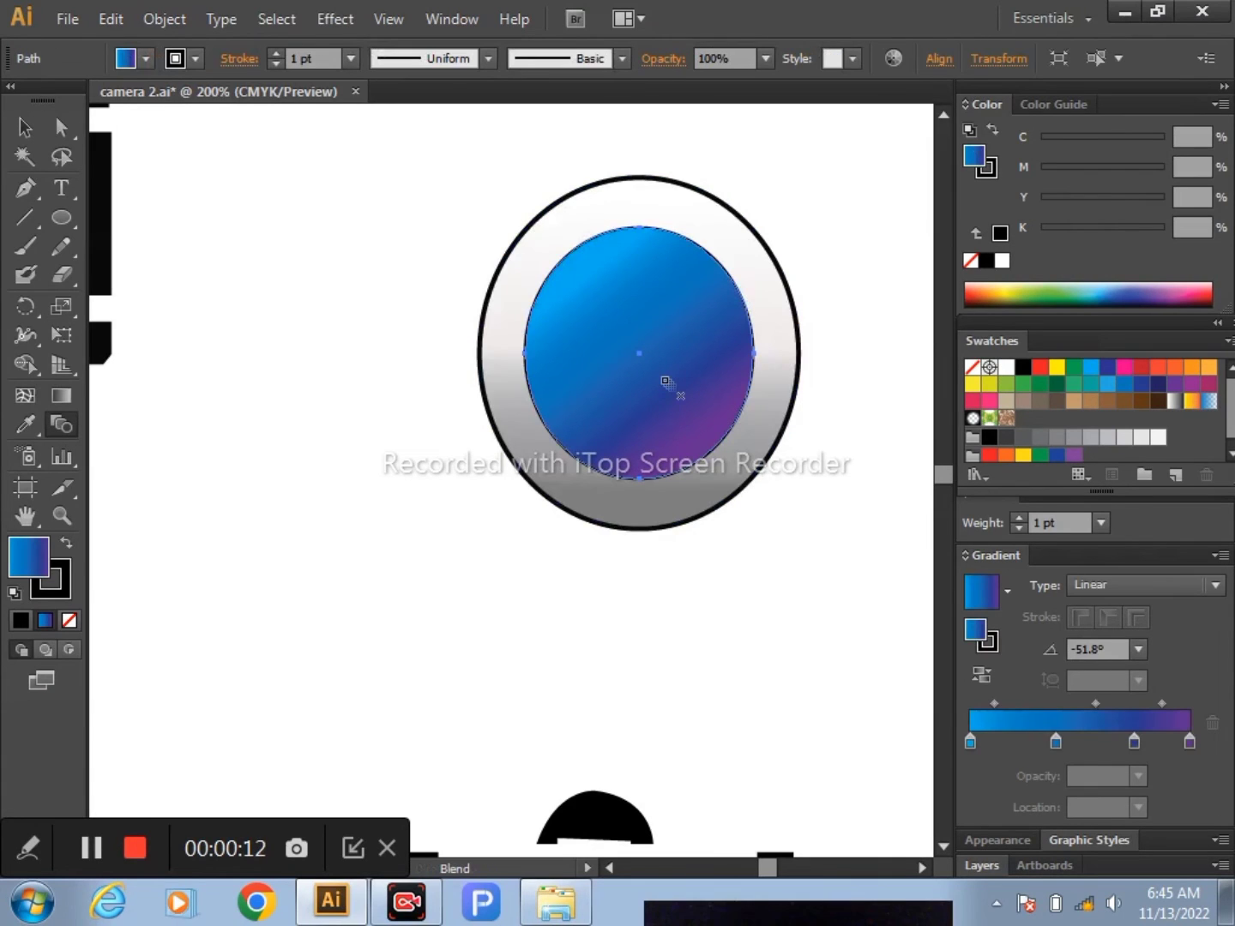
{"action": "left_click", "coordinate": [57, 591]}
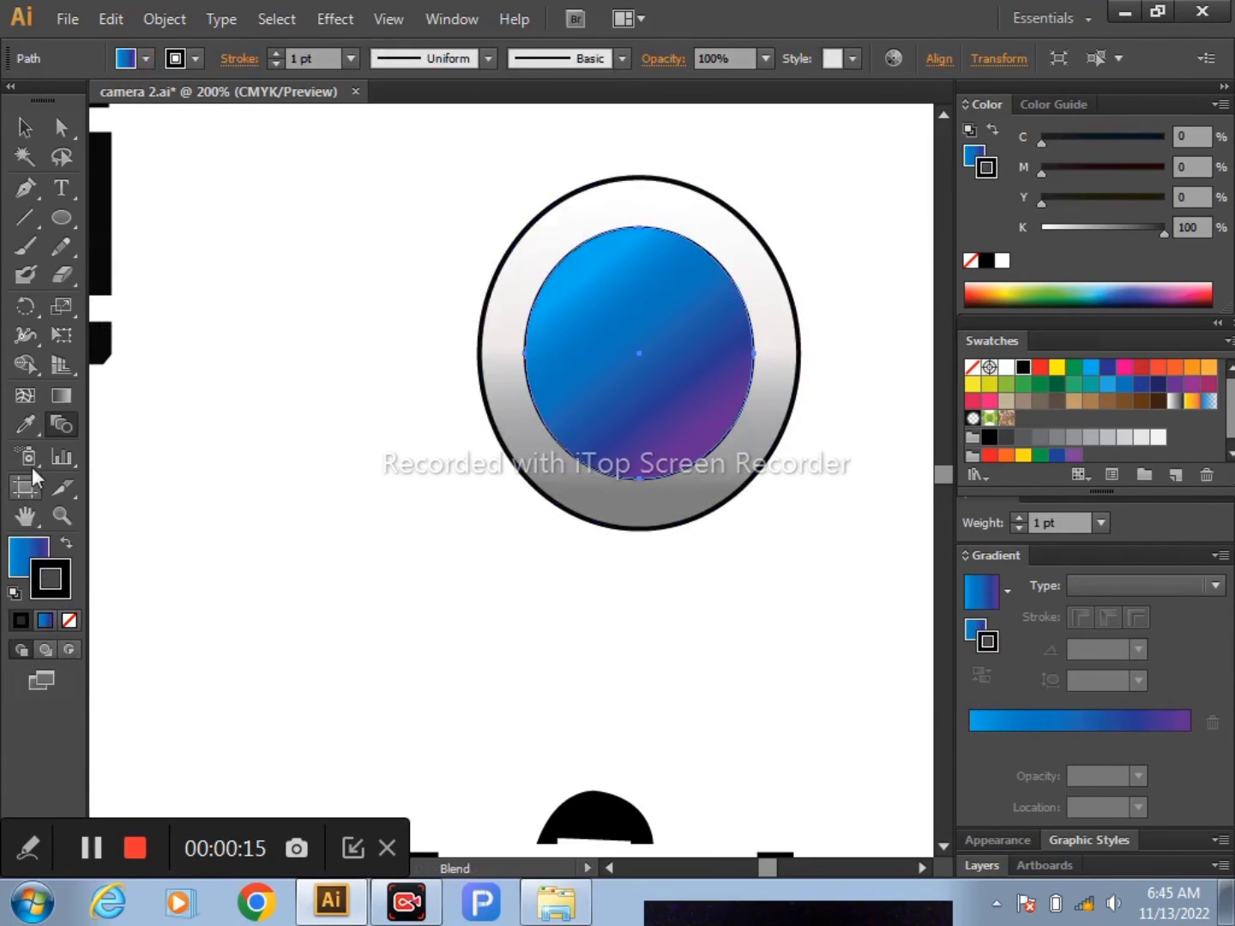
{"action": "left_click", "coordinate": [70, 622]}
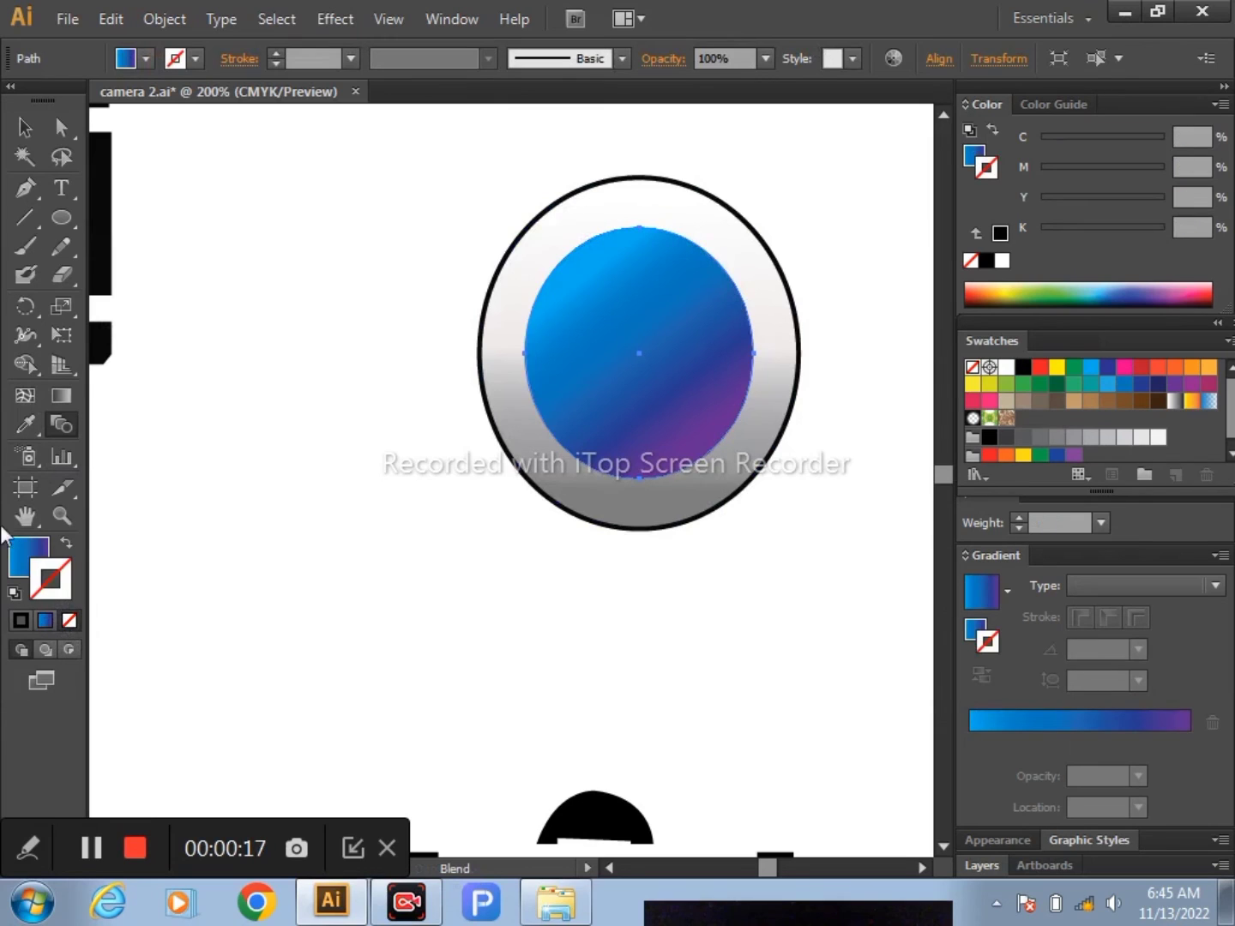
{"action": "left_click", "coordinate": [28, 566]}
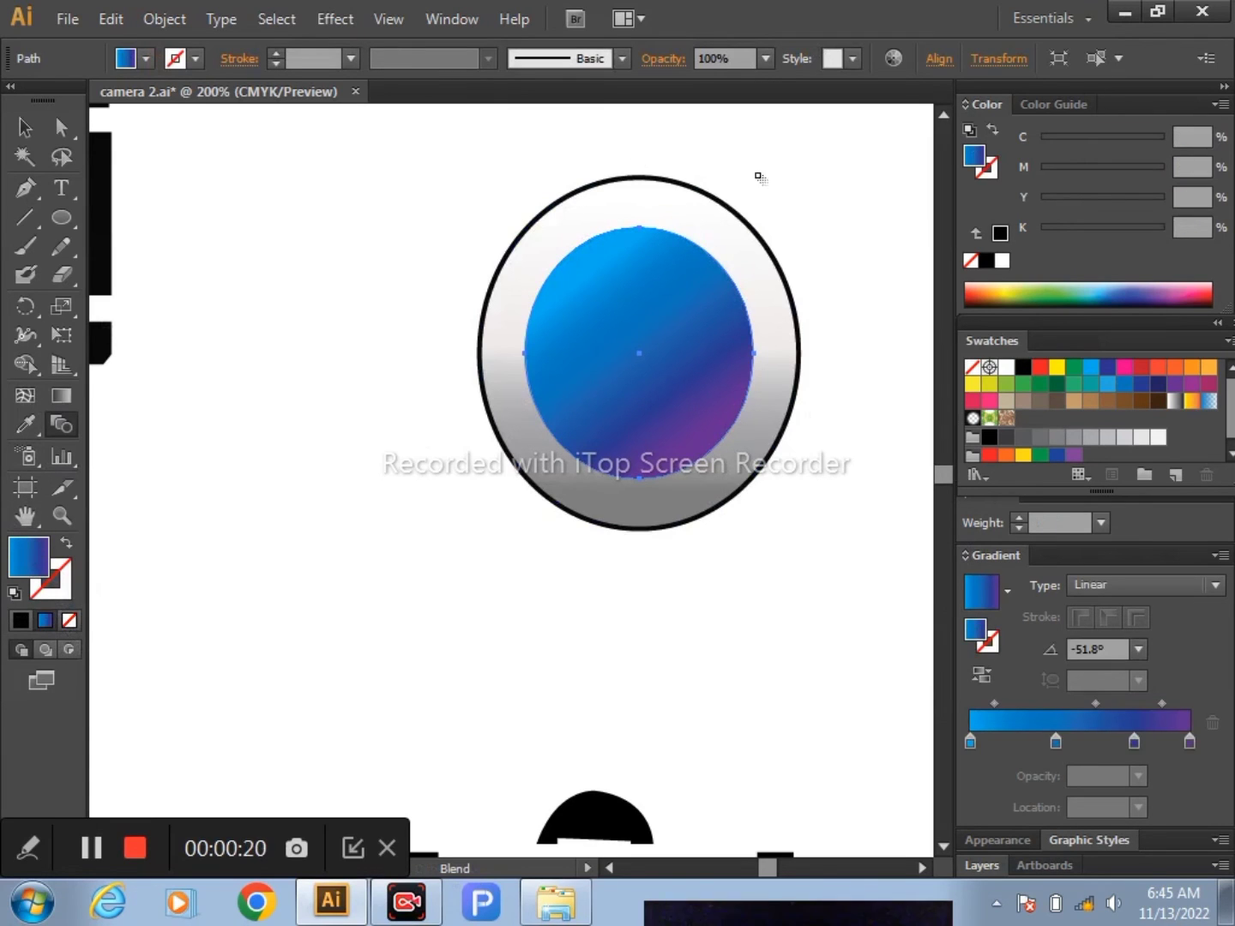
Blend the blue inner circle into the outer grey ring, then direct-select the inner circle
{"action": "left_click", "coordinate": [635, 344]}
{"action": "left_click", "coordinate": [717, 492]}
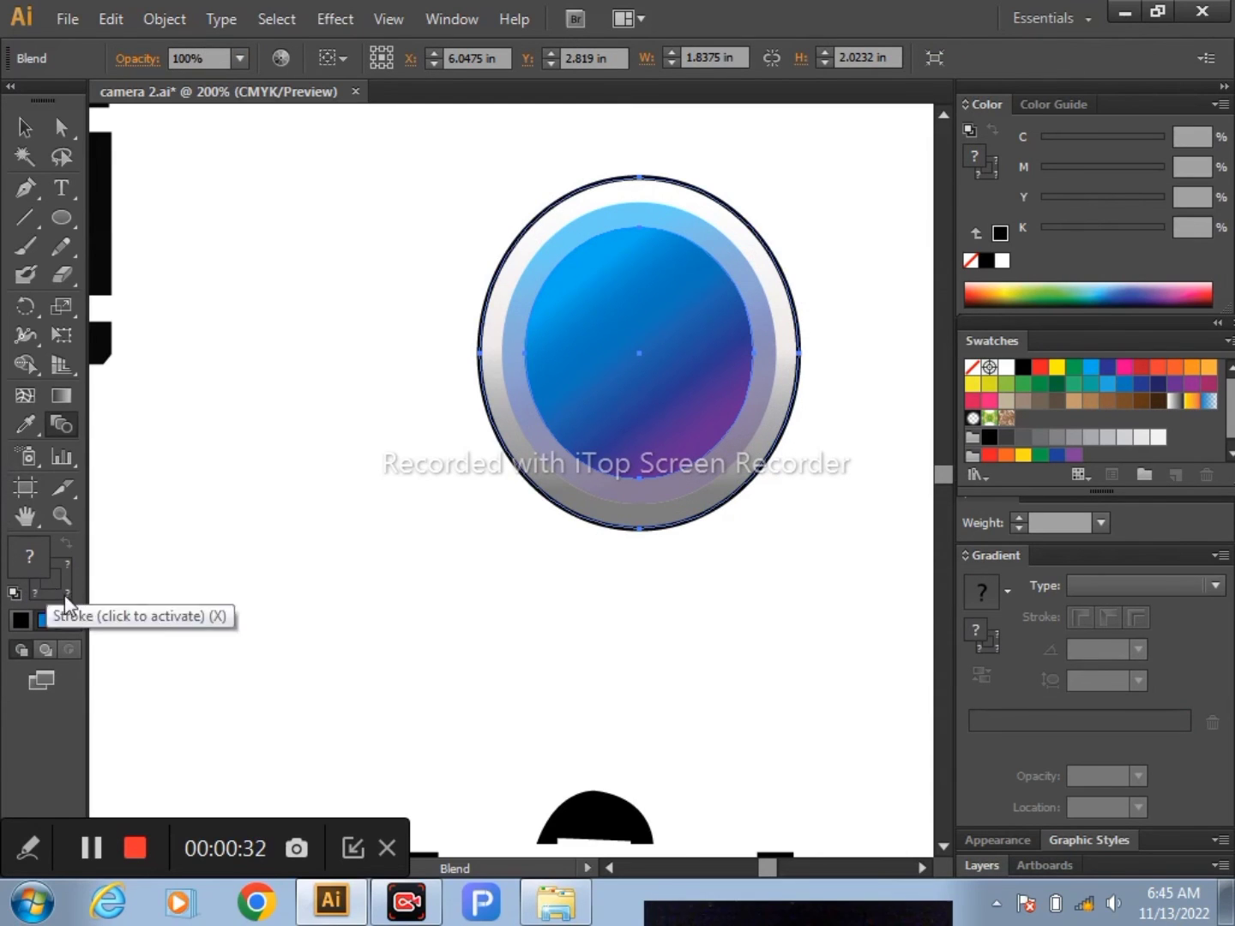
{"action": "left_click", "coordinate": [24, 126]}
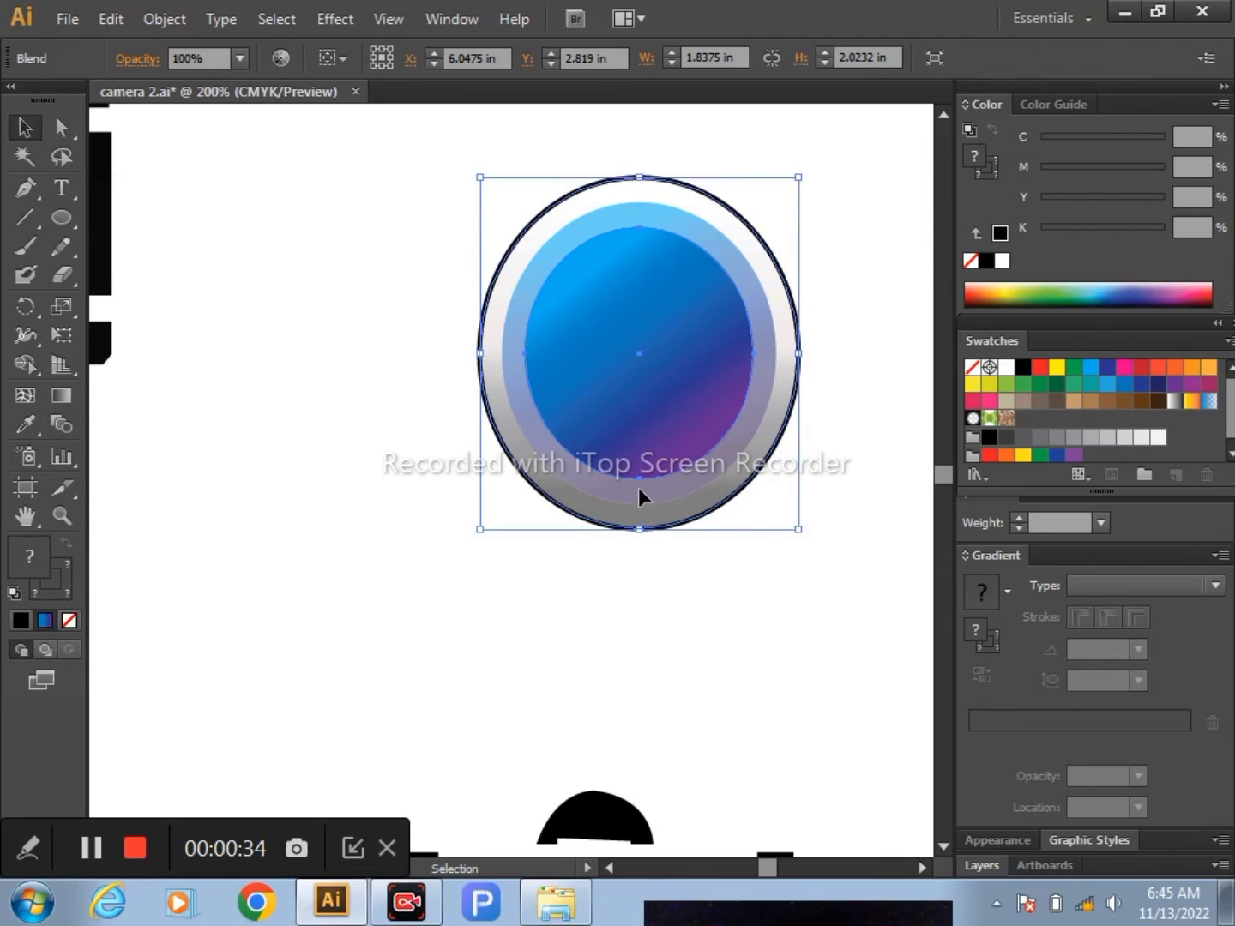
{"action": "left_click", "coordinate": [60, 127]}
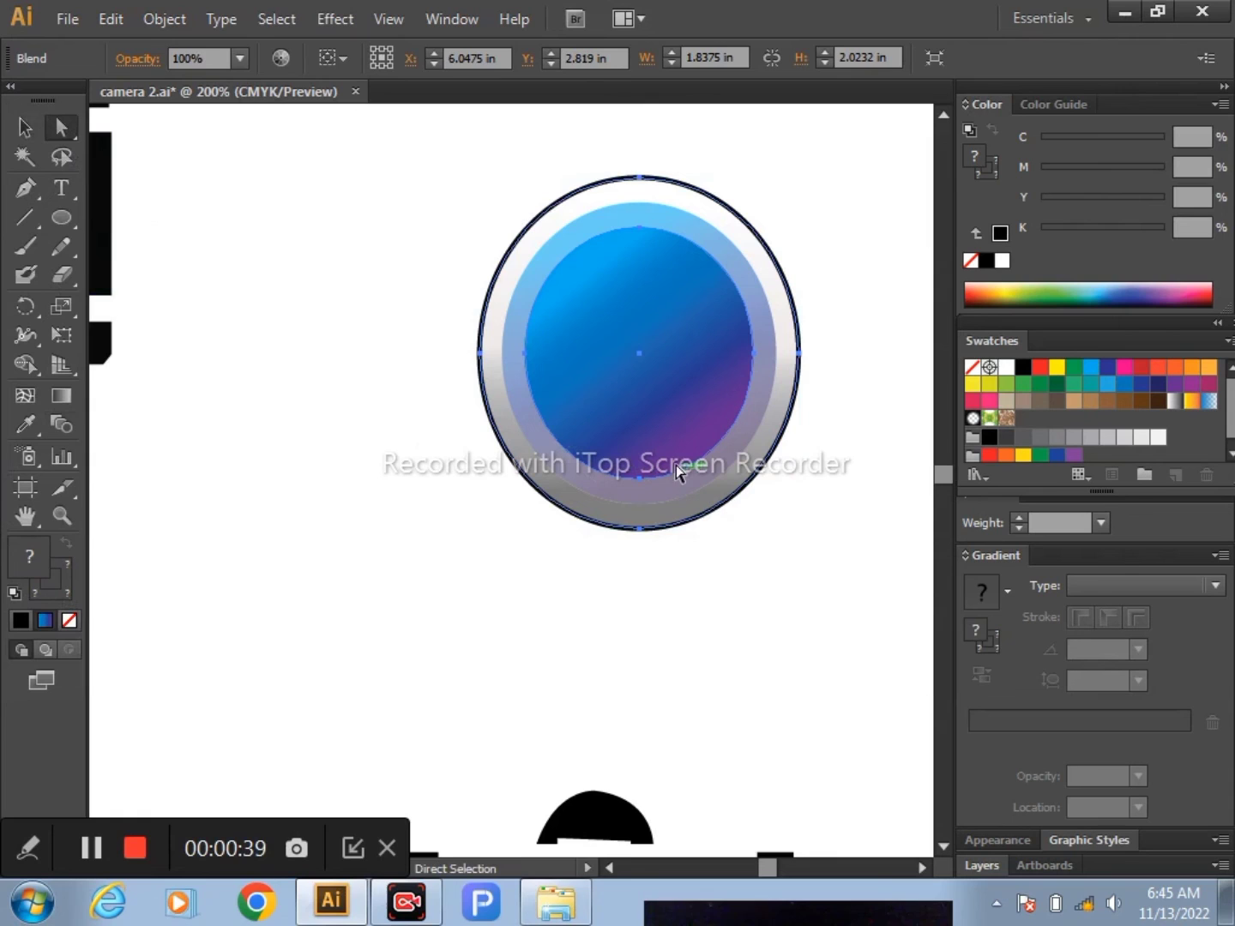
{"action": "left_click", "coordinate": [736, 721]}
Give the inner blue circle a near-black outline colour
{"action": "left_click", "coordinate": [731, 441]}
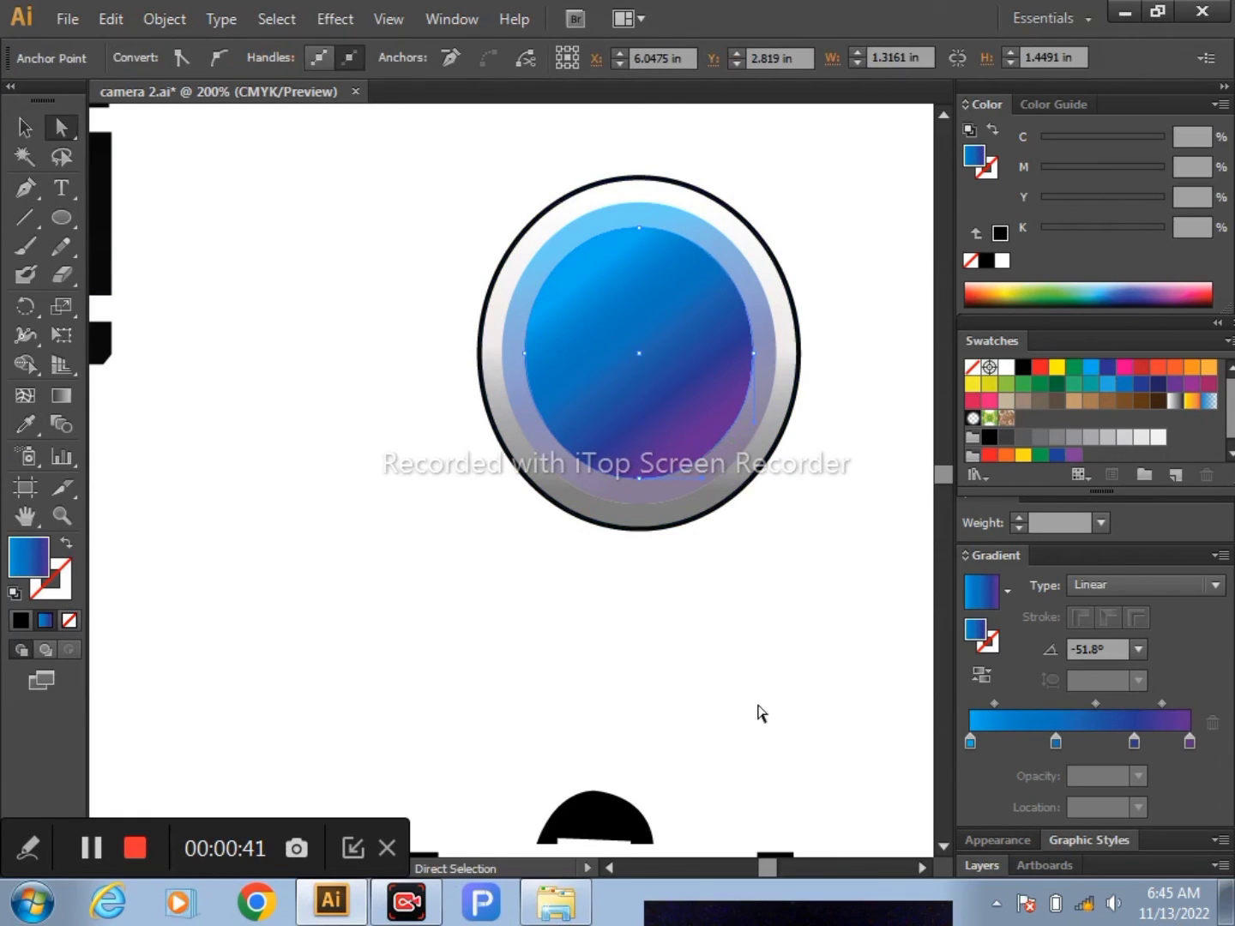
{"action": "left_click", "coordinate": [61, 592]}
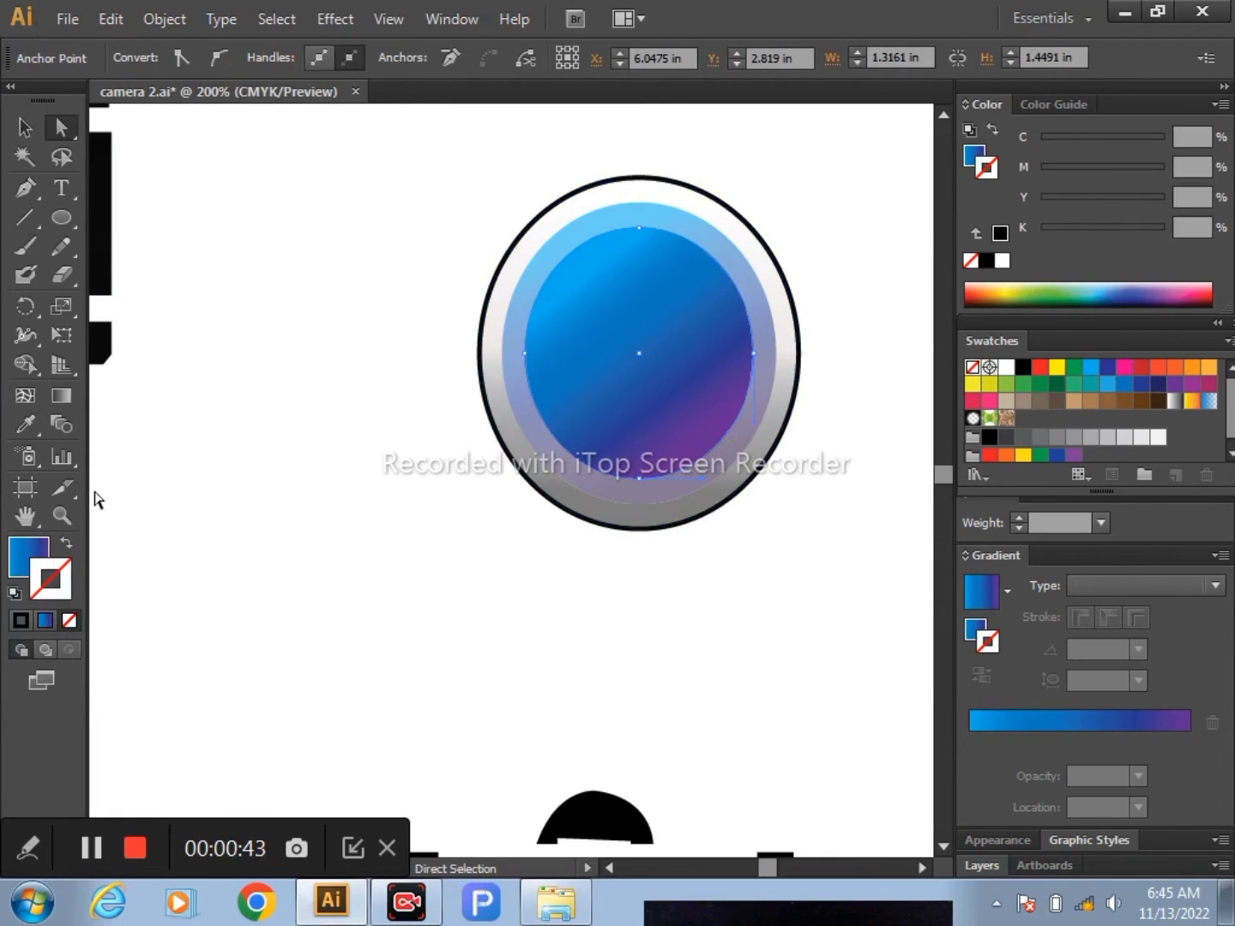
{"action": "double_click", "coordinate": [55, 589]}
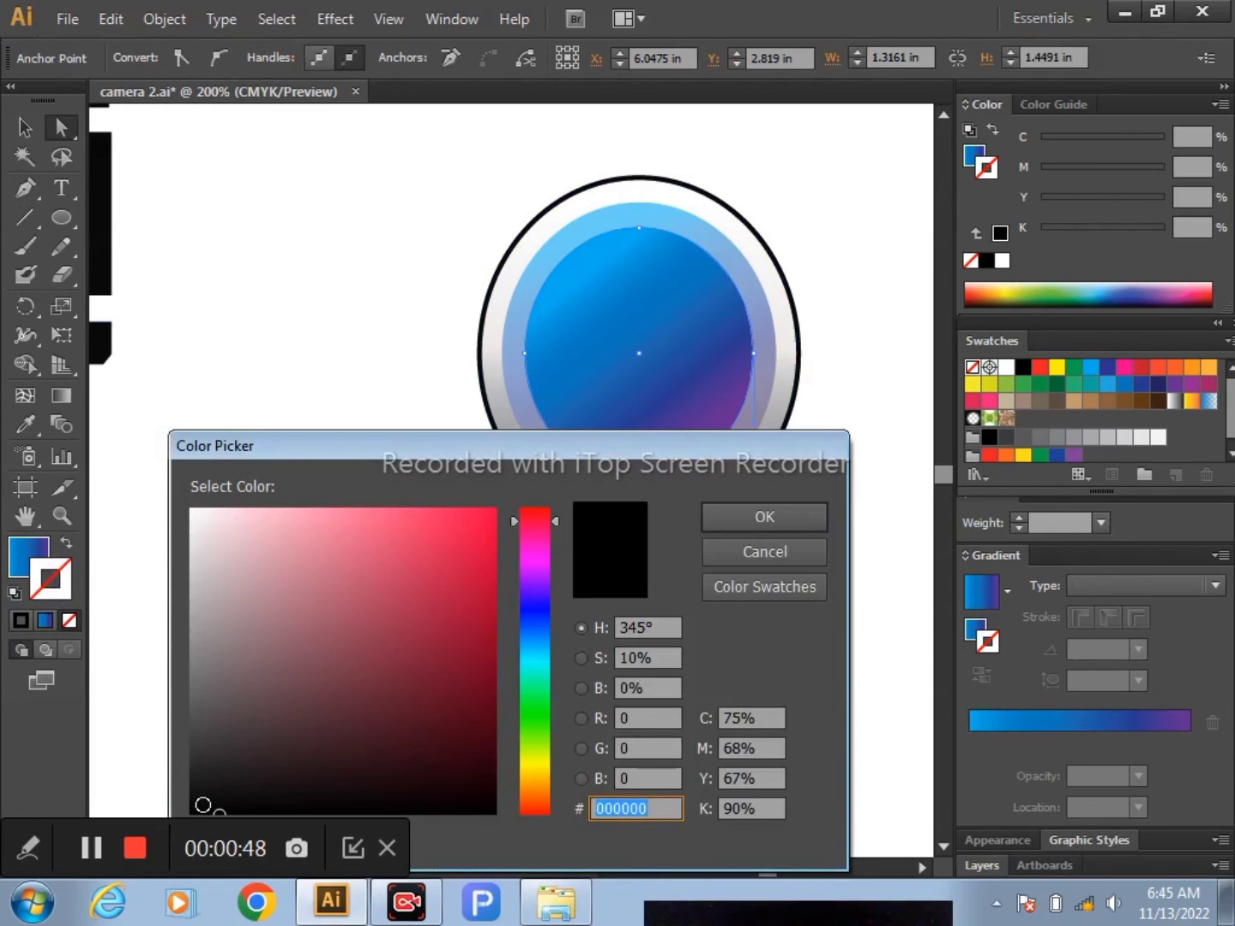
{"action": "left_click", "coordinate": [201, 806]}
{"action": "left_click", "coordinate": [750, 517]}
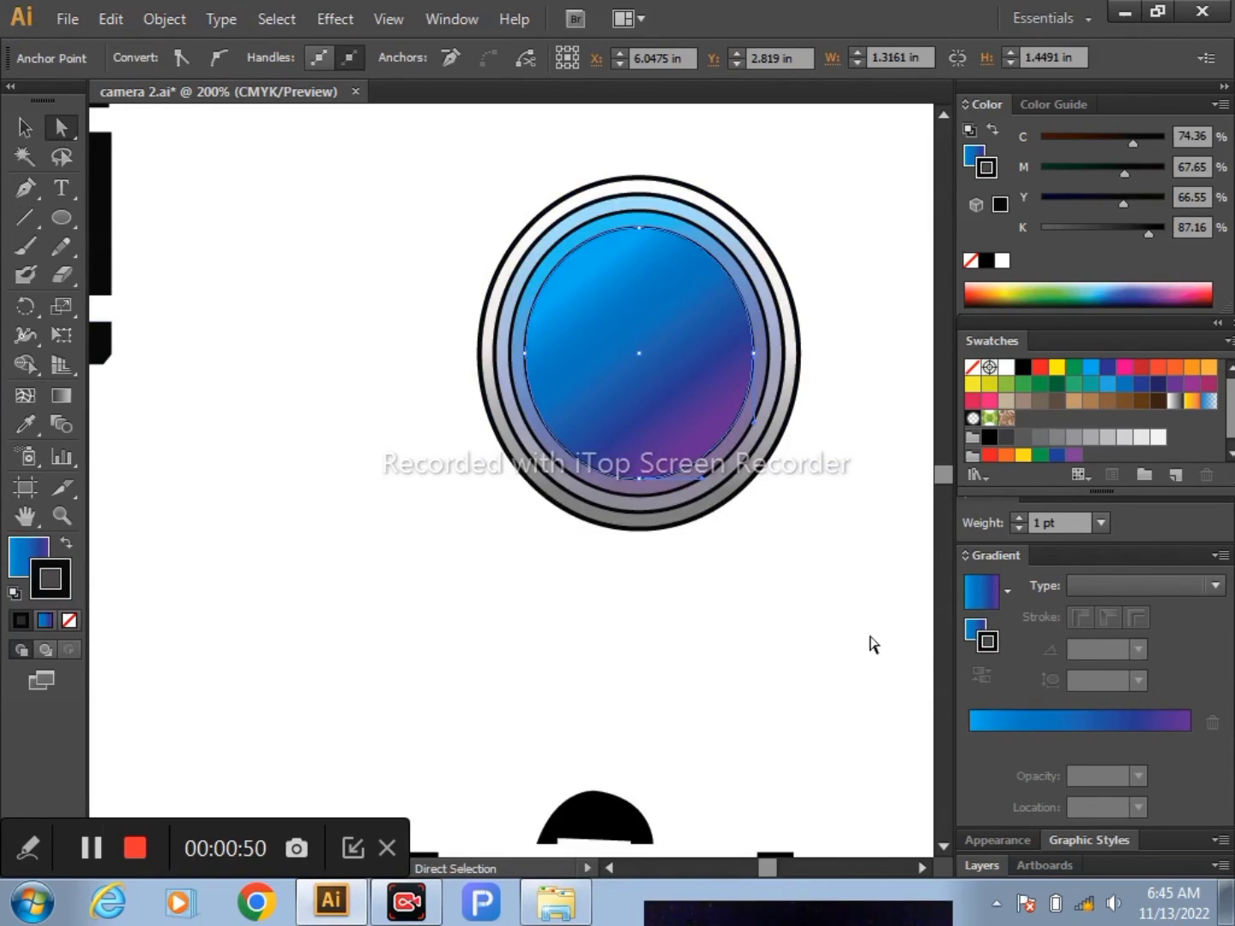
{"action": "left_click", "coordinate": [849, 632]}
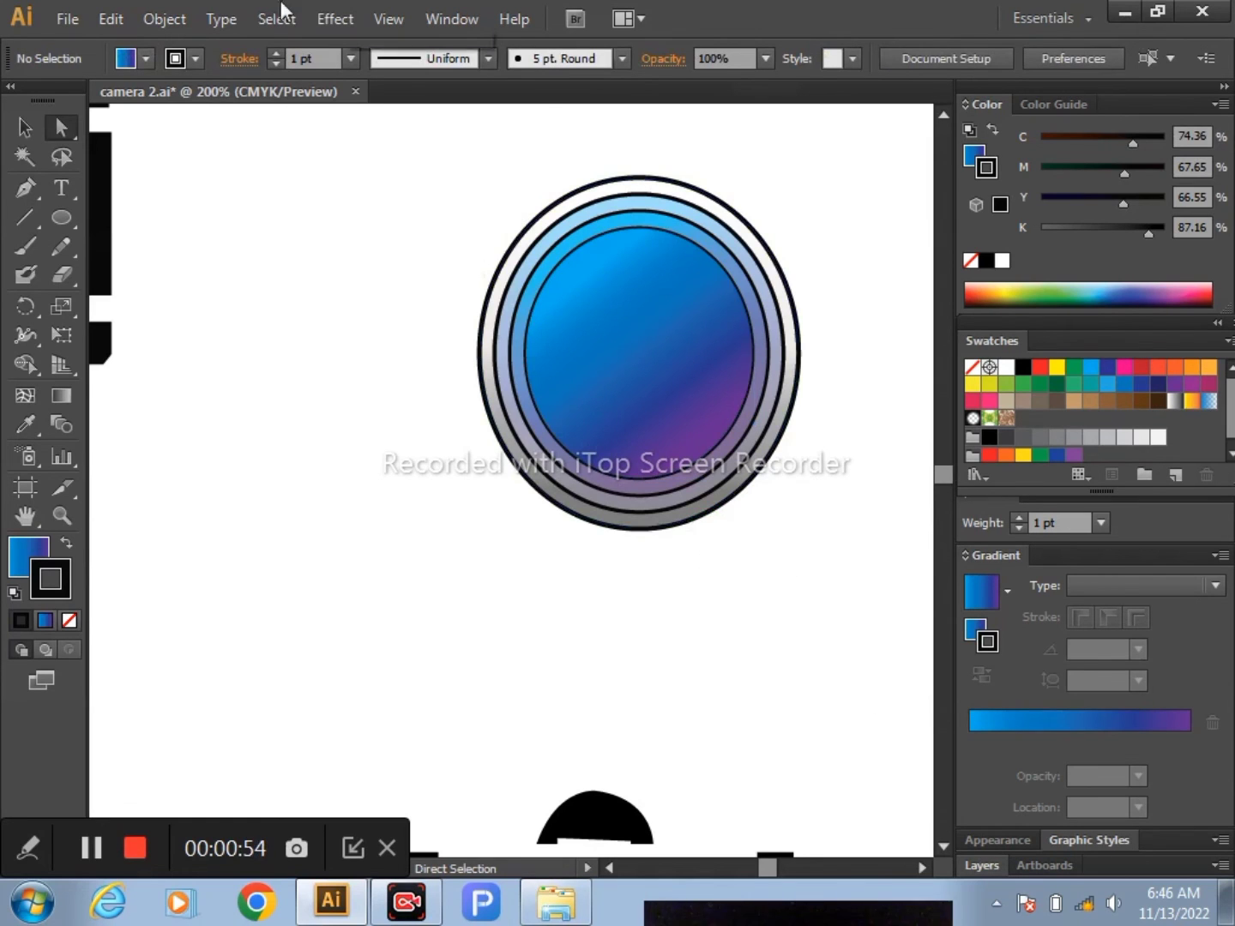
Fit the whole artboard in view with Ctrl+0 and select the lens blend at the top right
{"action": "left_click", "coordinate": [26, 128]}
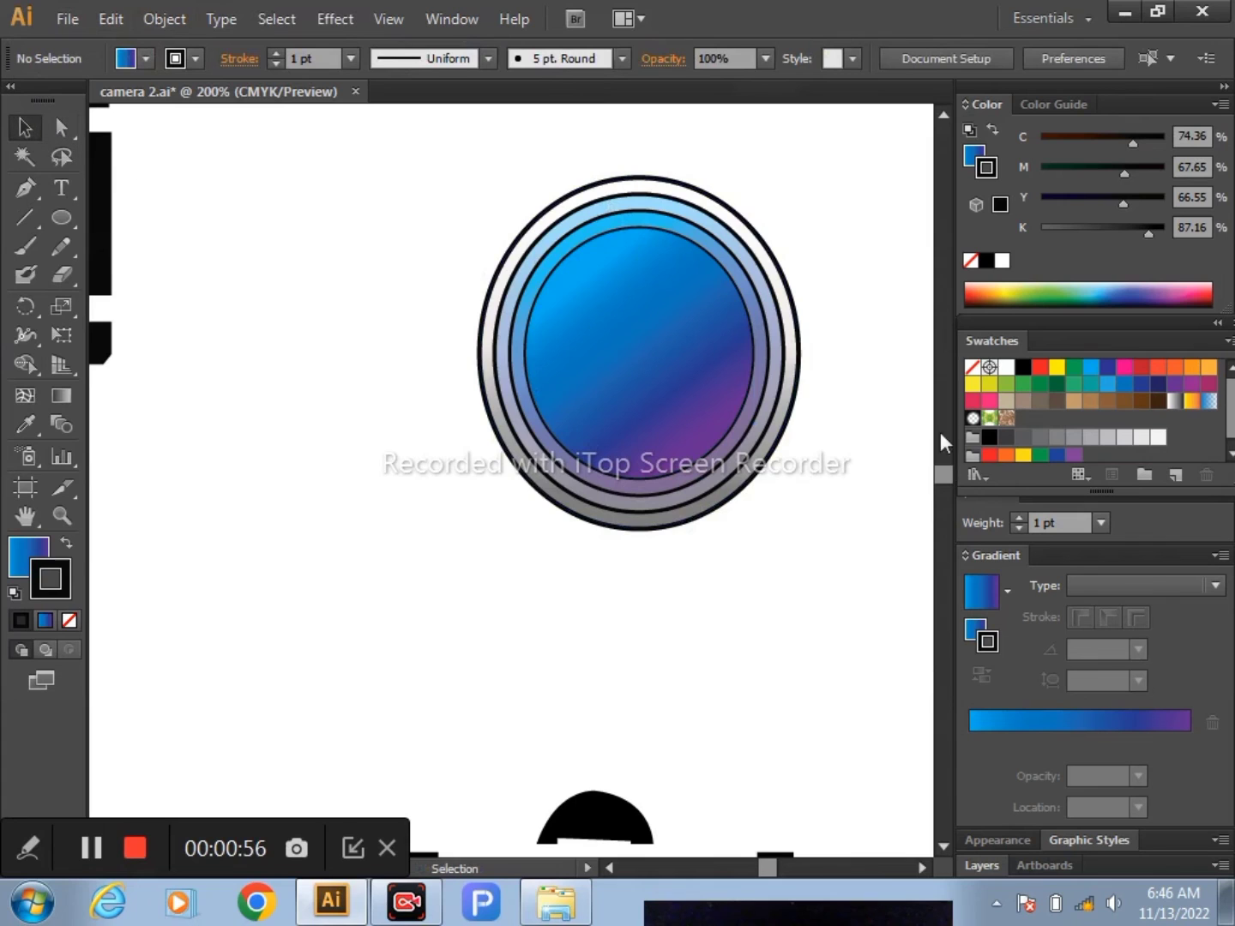
{"action": "mouse_move", "coordinate": [452, 205]}
{"action": "left_mouse_down"}
{"action": "mouse_move", "coordinate": [838, 611]}
{"action": "mouse_move", "coordinate": [803, 567]}
{"action": "left_mouse_up"}
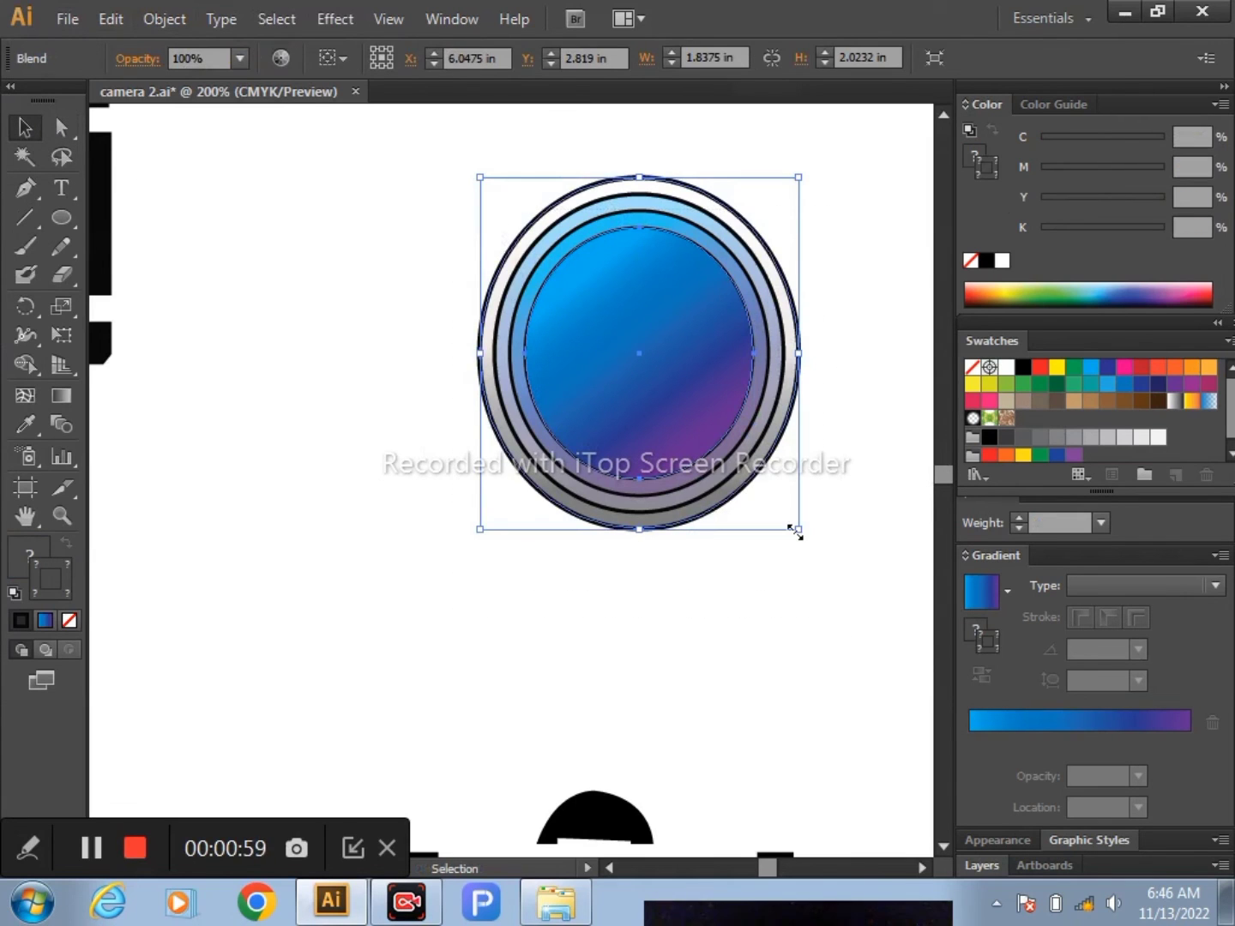
{"action": "key", "text": "a"}
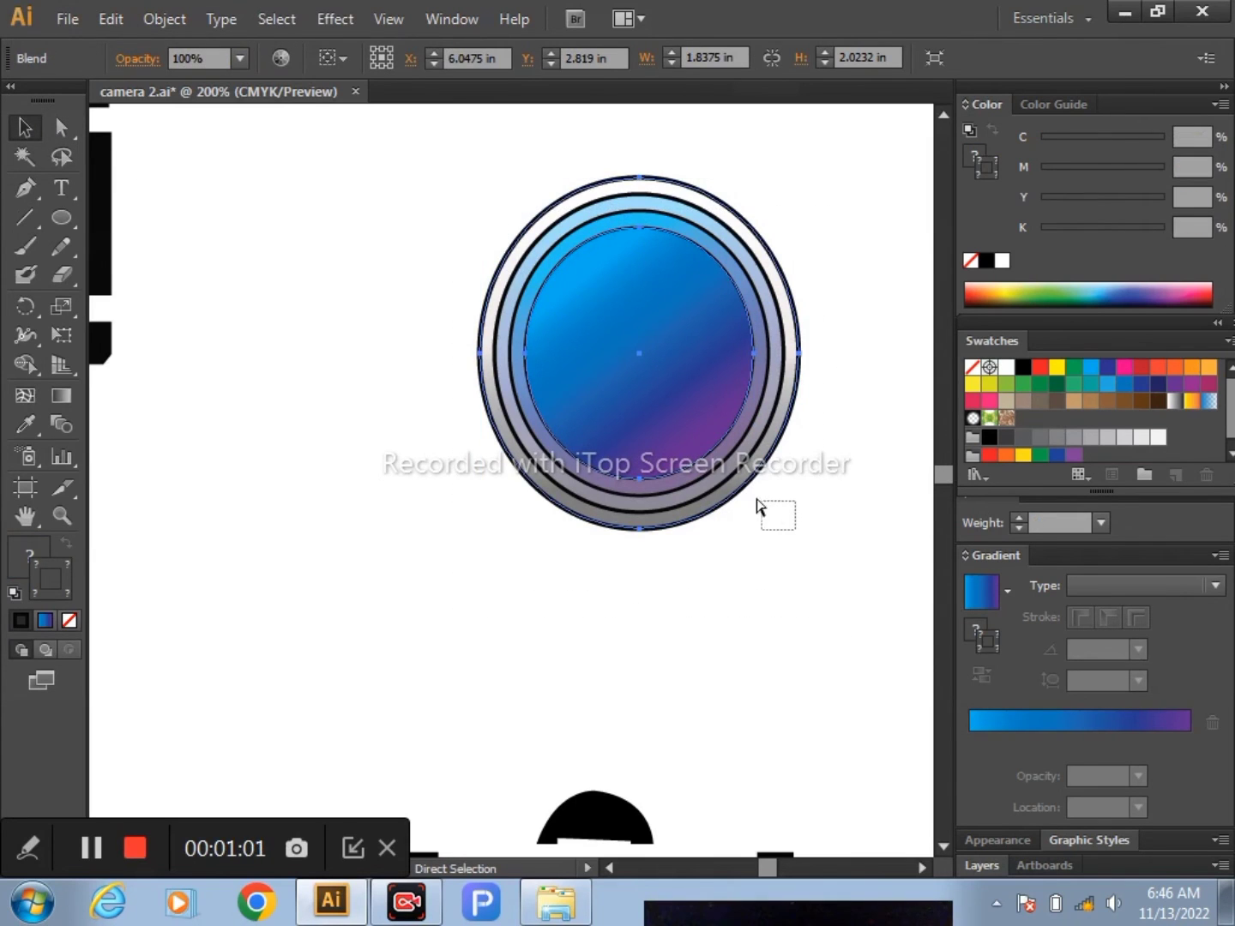
{"action": "left_click_drag", "start_coordinate": [757, 505], "coordinate": [755, 506]}
{"action": "key", "text": "v"}
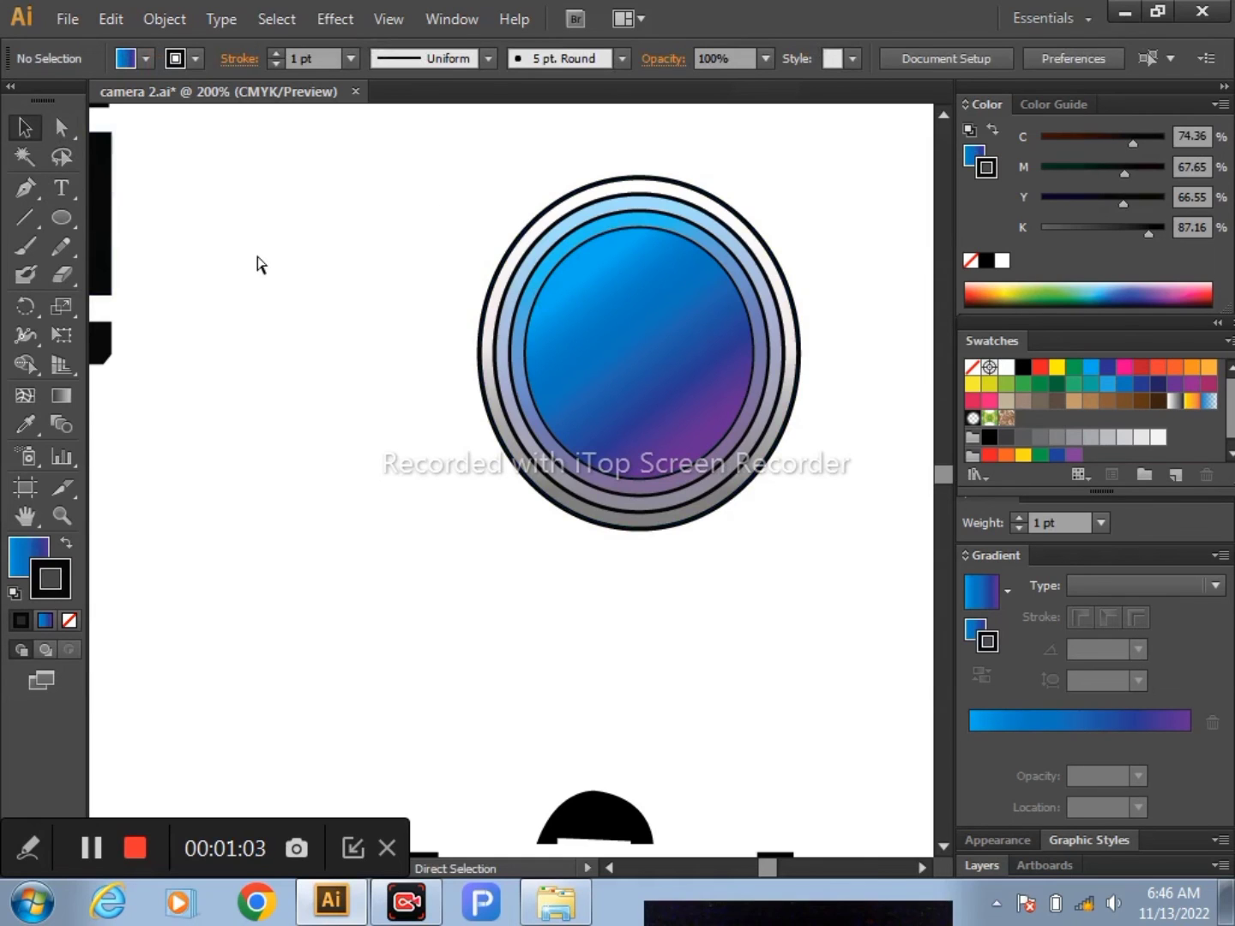
{"action": "key", "text": "ctrl+0"}
{"action": "left_click_drag", "start_coordinate": [538, 197], "coordinate": [726, 418]}
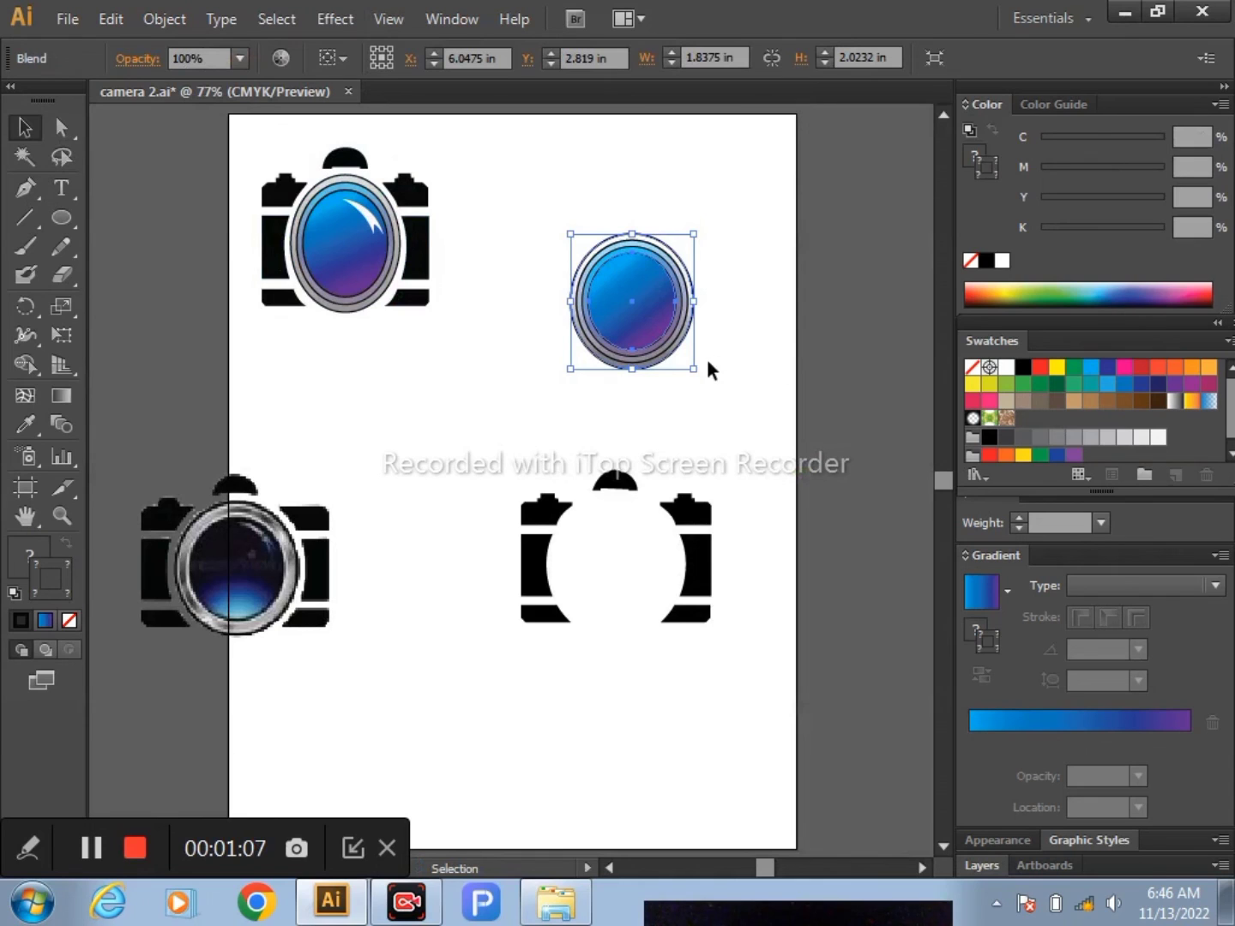
Scale the gradient lens down and centre it inside the lower-right camera body
{"action": "left_click_drag", "start_coordinate": [692, 368], "coordinate": [677, 352]}
{"action": "left_click_drag", "start_coordinate": [630, 300], "coordinate": [611, 562]}
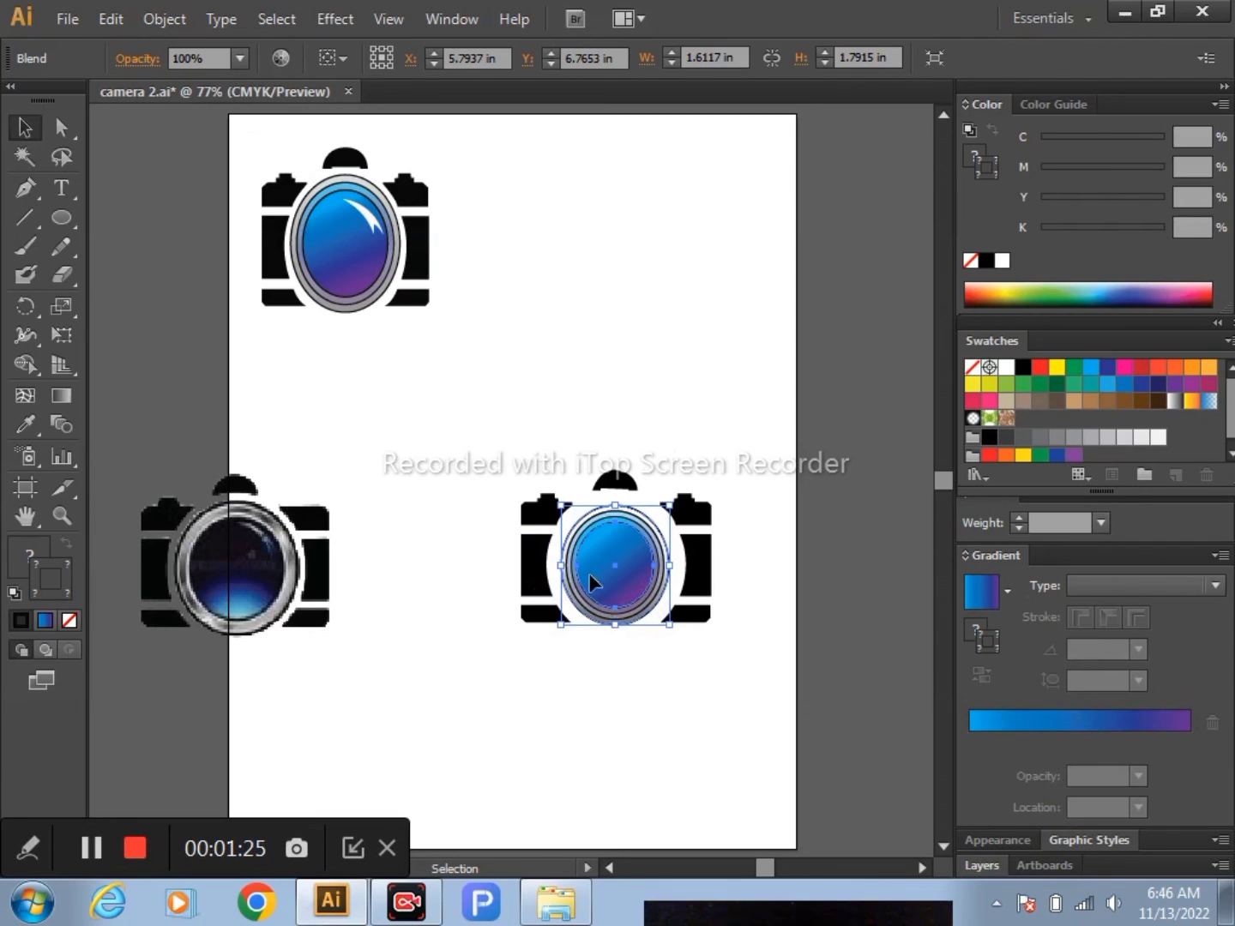
{"action": "left_click", "coordinate": [675, 677]}
{"action": "left_click", "coordinate": [634, 587]}
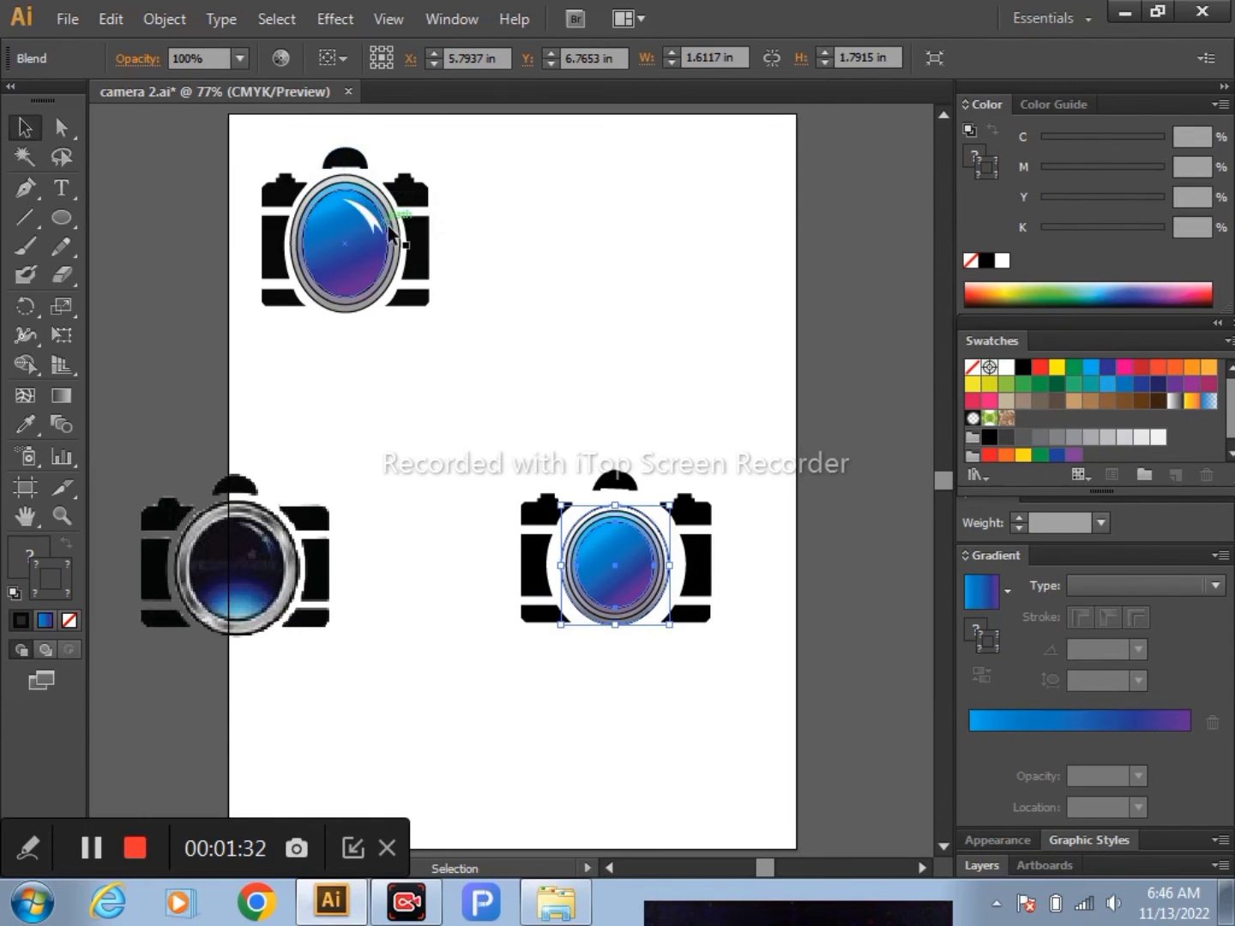
{"action": "left_click", "coordinate": [26, 190]}
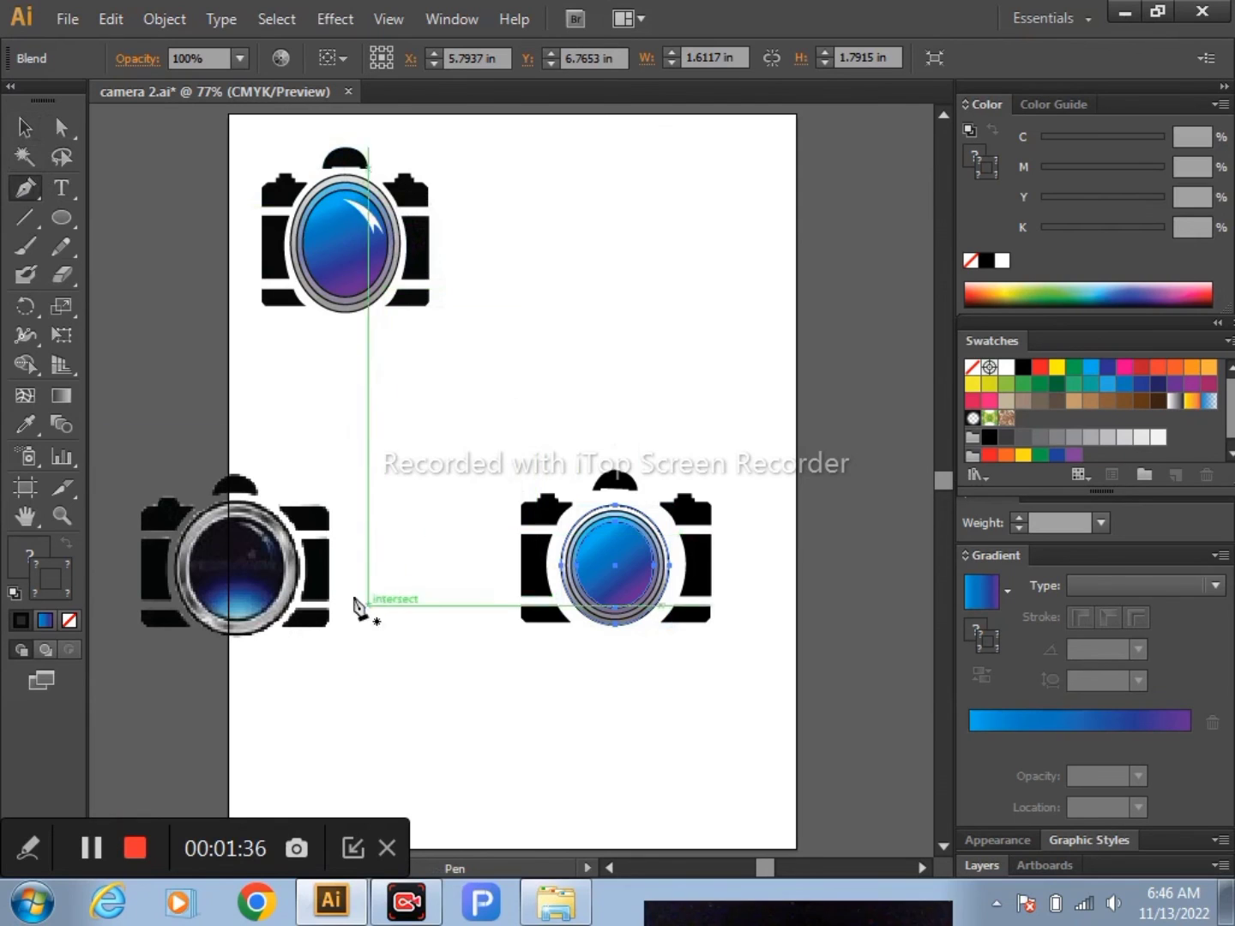
Draw a closed crescent highlight path with white fill and black outline beside the top camera
{"action": "left_click", "coordinate": [552, 305]}
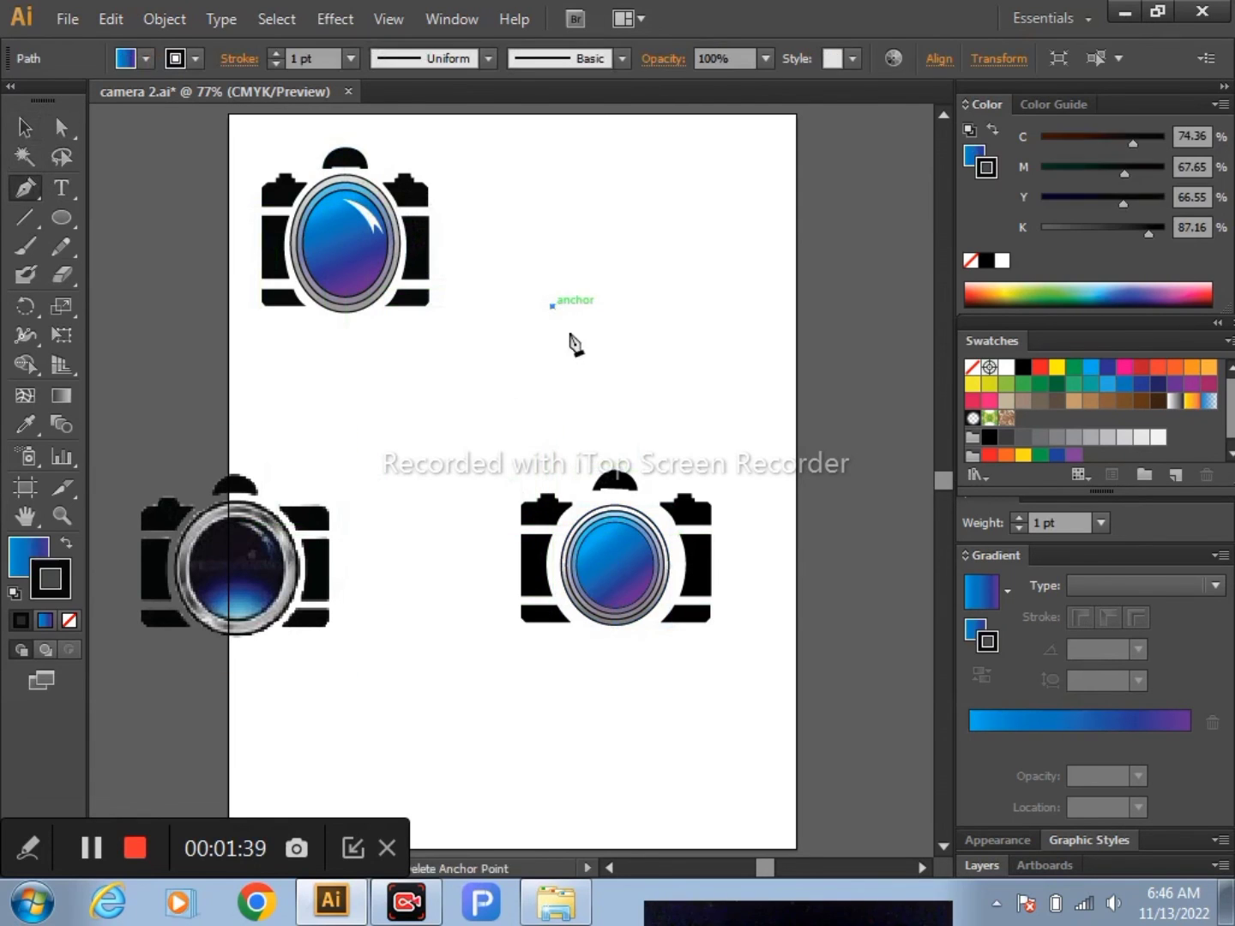
{"action": "left_click", "coordinate": [15, 592]}
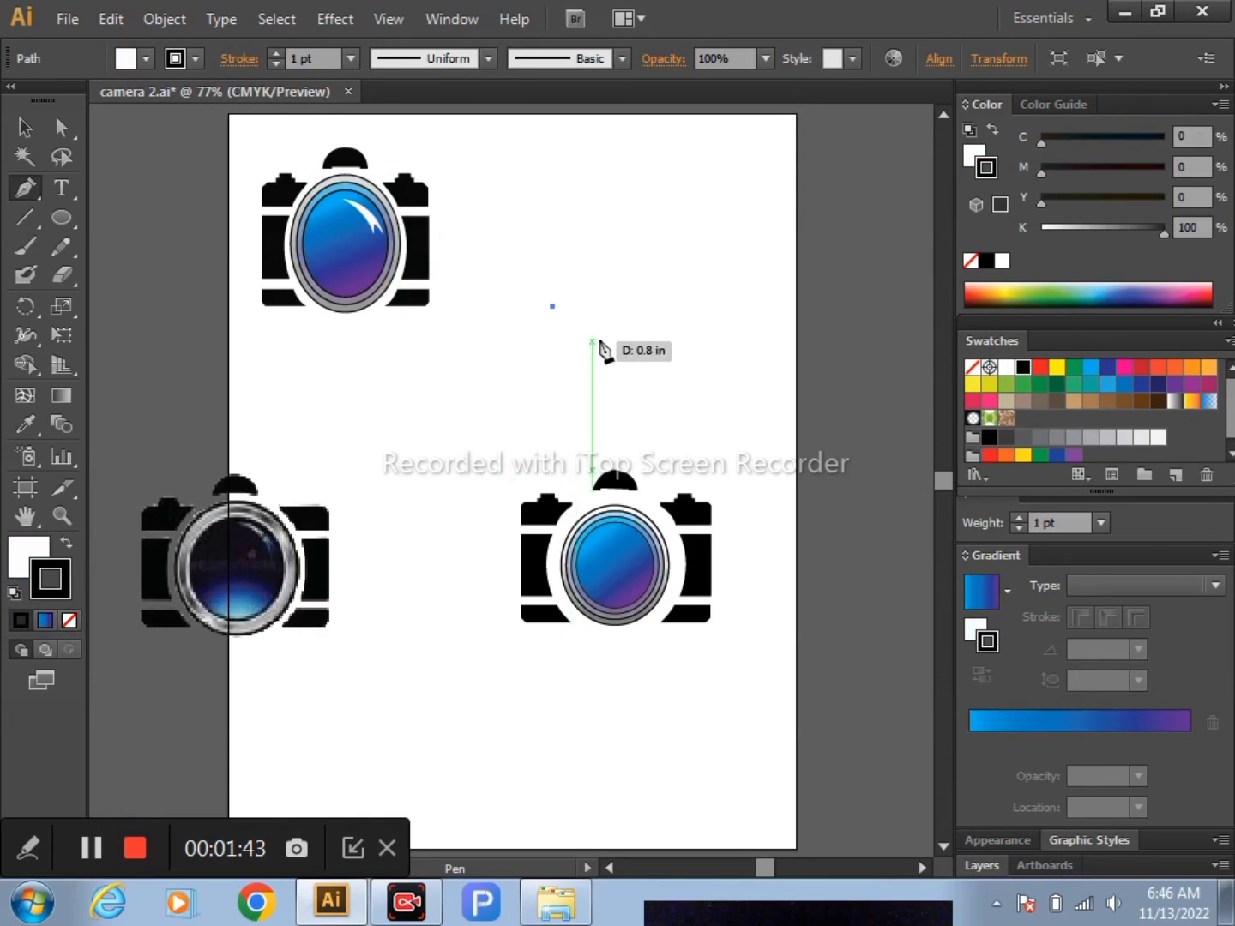
{"action": "mouse_move", "coordinate": [591, 332]}
{"action": "left_mouse_down"}
{"action": "mouse_move", "coordinate": [608, 350]}
{"action": "mouse_move", "coordinate": [605, 332]}
{"action": "left_mouse_up"}
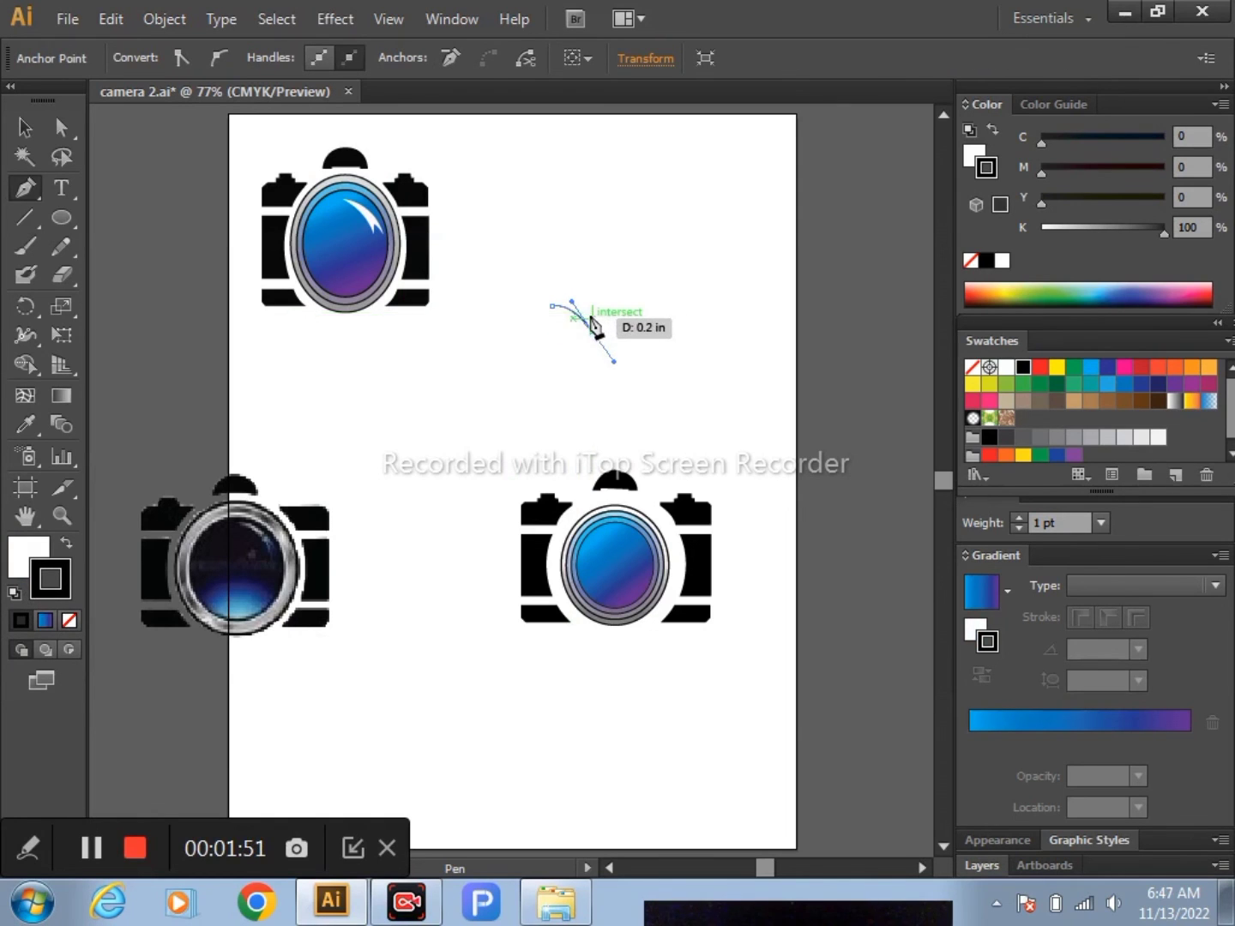
{"action": "mouse_move", "coordinate": [606, 335]}
{"action": "left_mouse_down"}
{"action": "mouse_move", "coordinate": [603, 324]}
{"action": "mouse_move", "coordinate": [605, 359]}
{"action": "mouse_move", "coordinate": [611, 326]}
{"action": "left_mouse_up"}
{"action": "left_click_drag", "start_coordinate": [612, 328], "coordinate": [557, 315]}
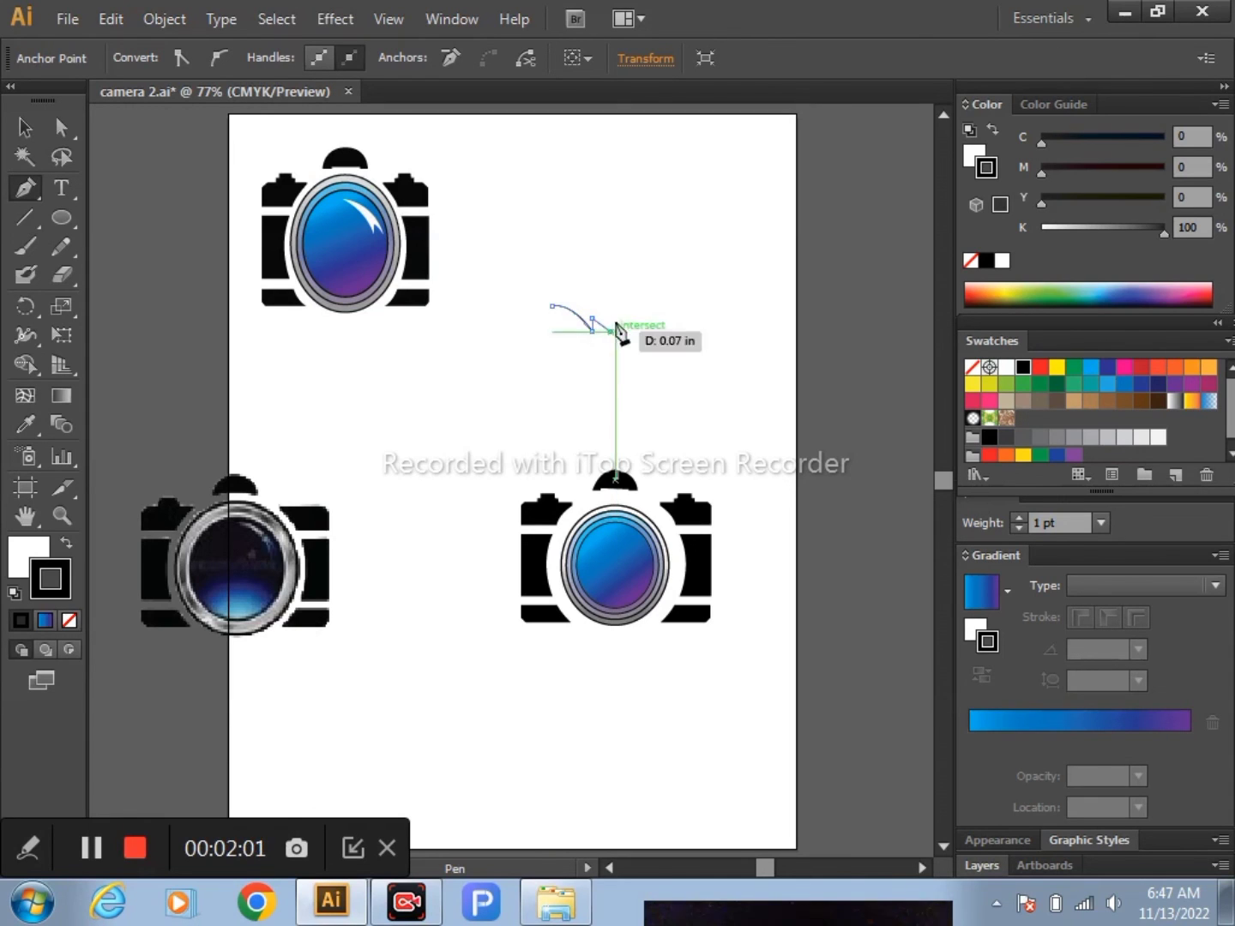
{"action": "left_click", "coordinate": [554, 312]}
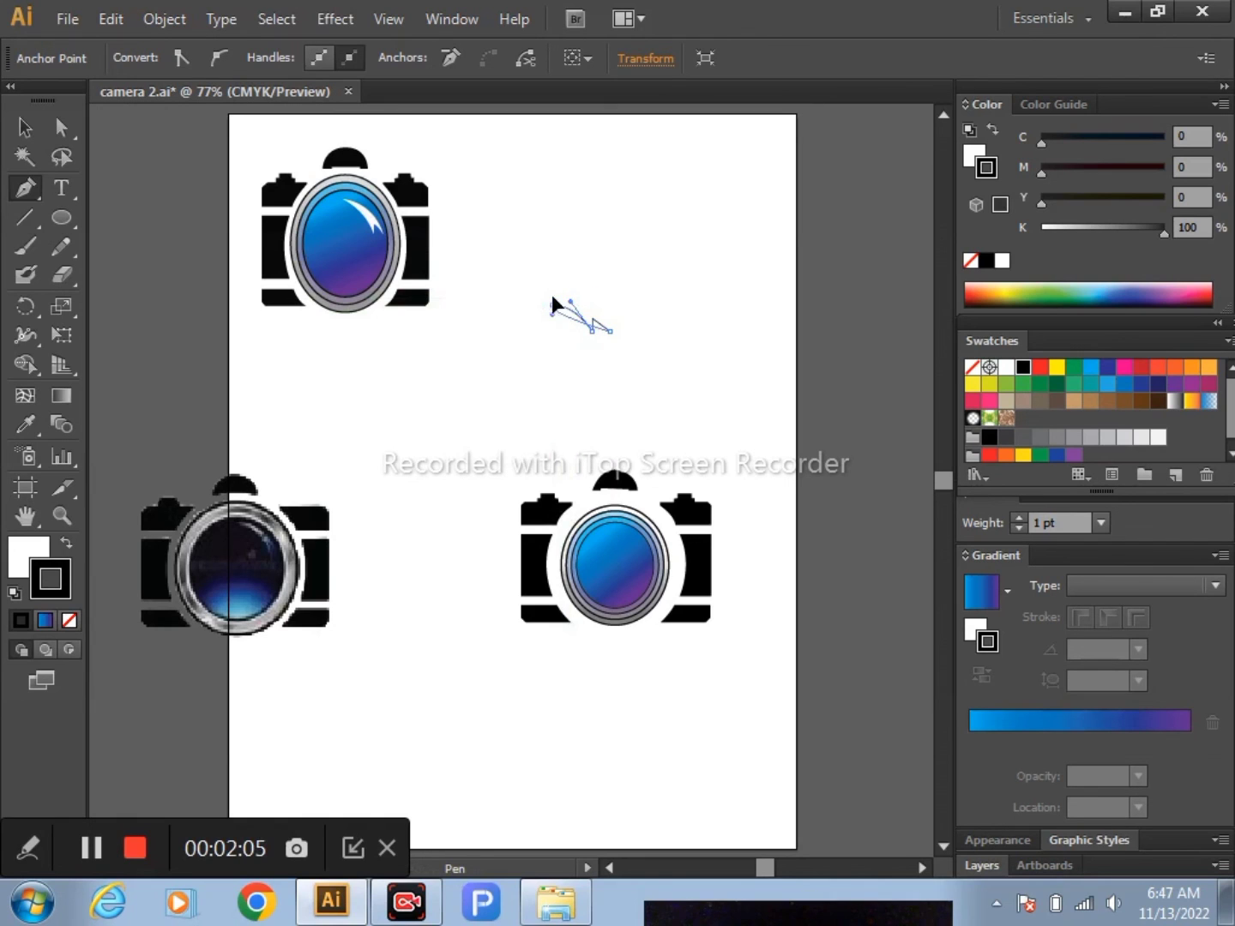
{"action": "left_click_drag", "start_coordinate": [523, 330], "coordinate": [522, 312]}
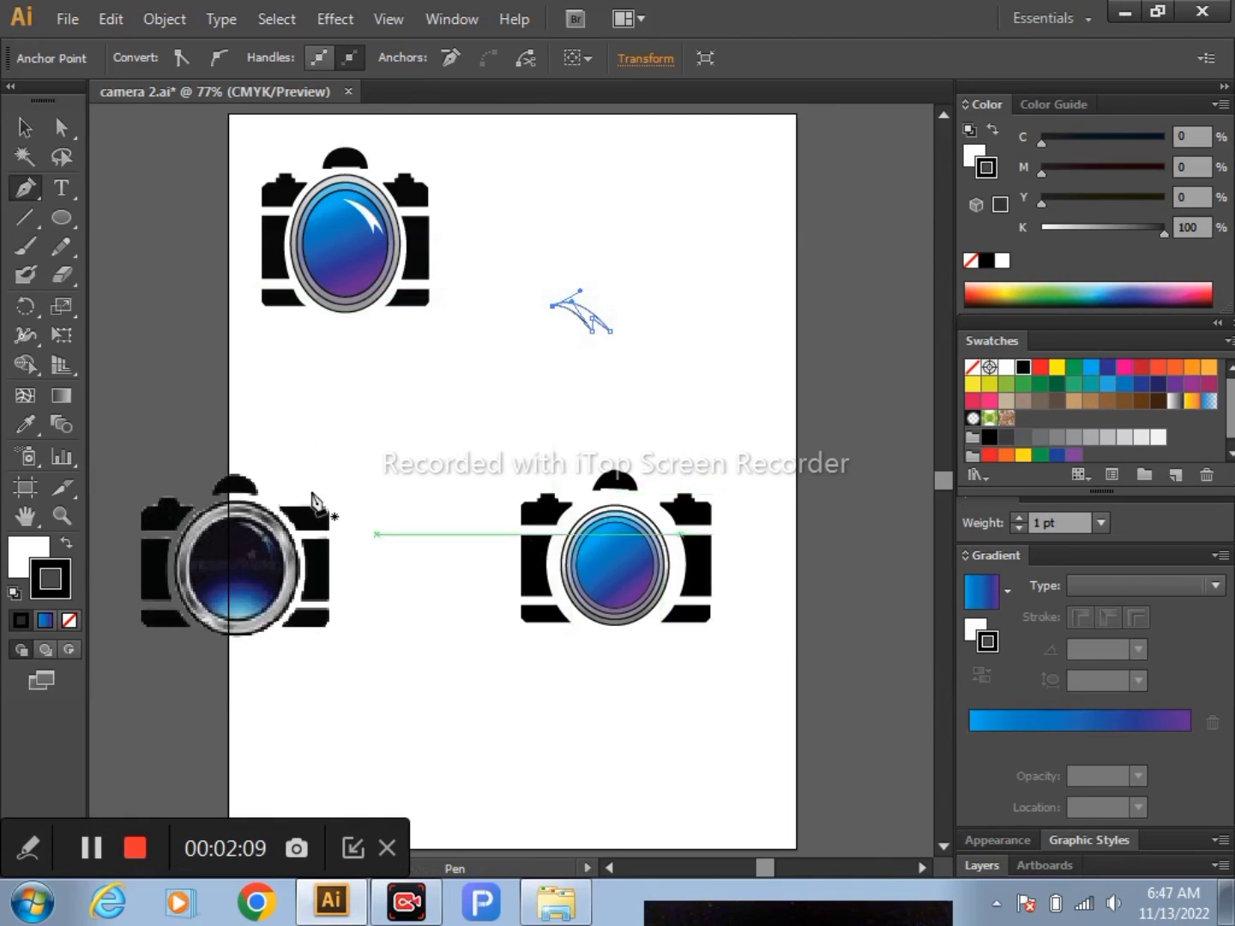
Remove the crescent's outline and resize it to roughly 0.96 in by 0.26 in
{"action": "left_click", "coordinate": [26, 126]}
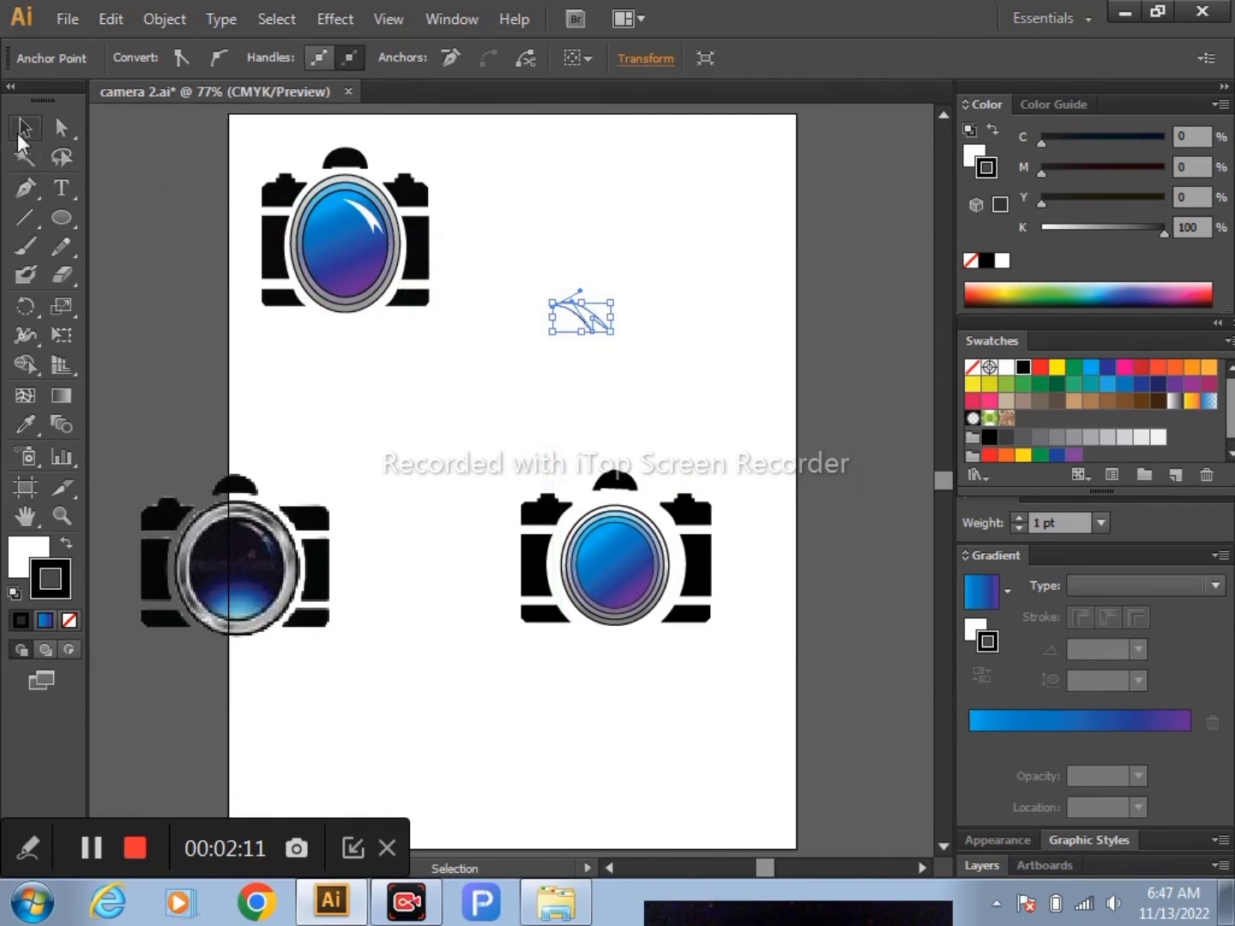
{"action": "left_click_drag", "start_coordinate": [580, 289], "coordinate": [589, 285]}
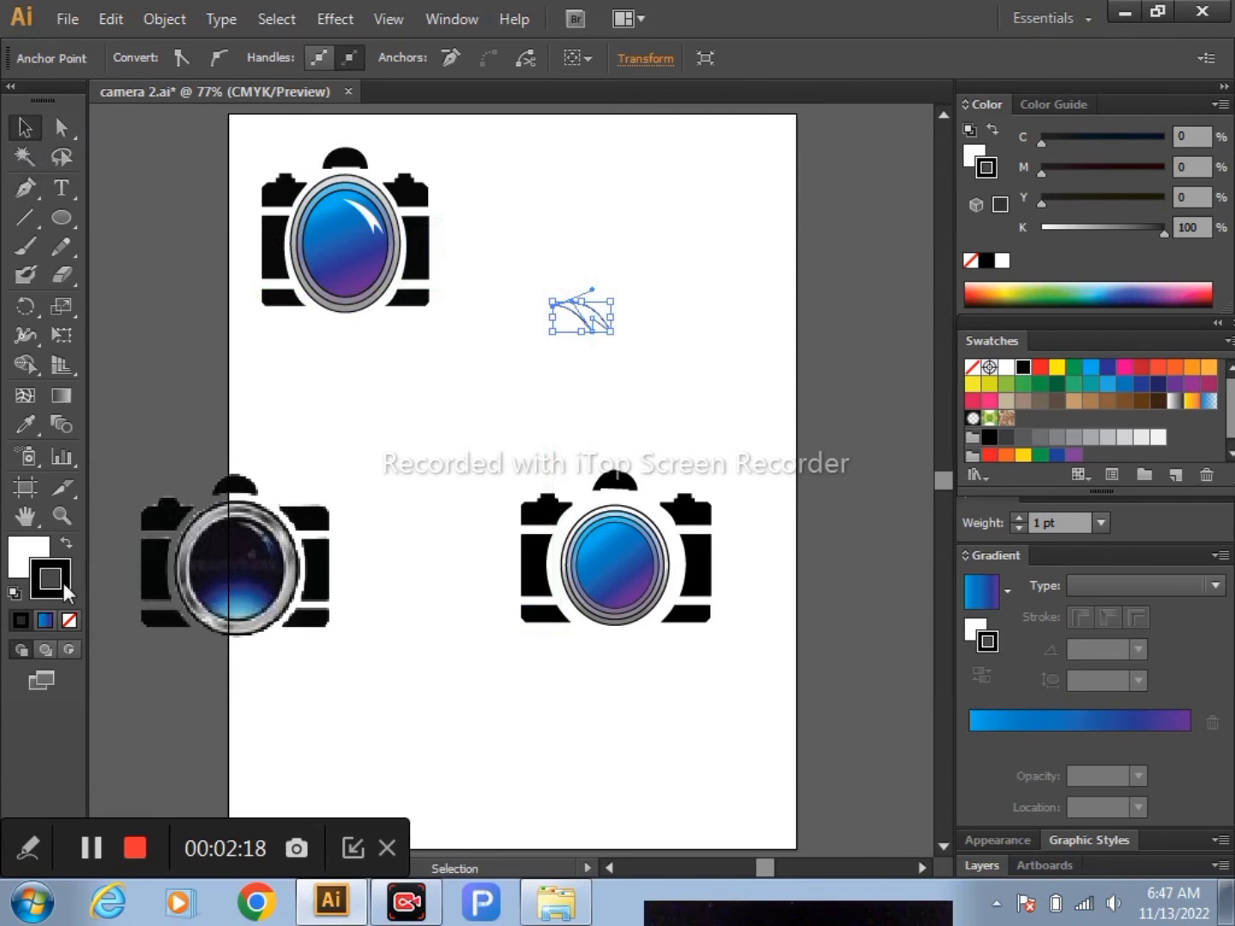
{"action": "left_click", "coordinate": [71, 622]}
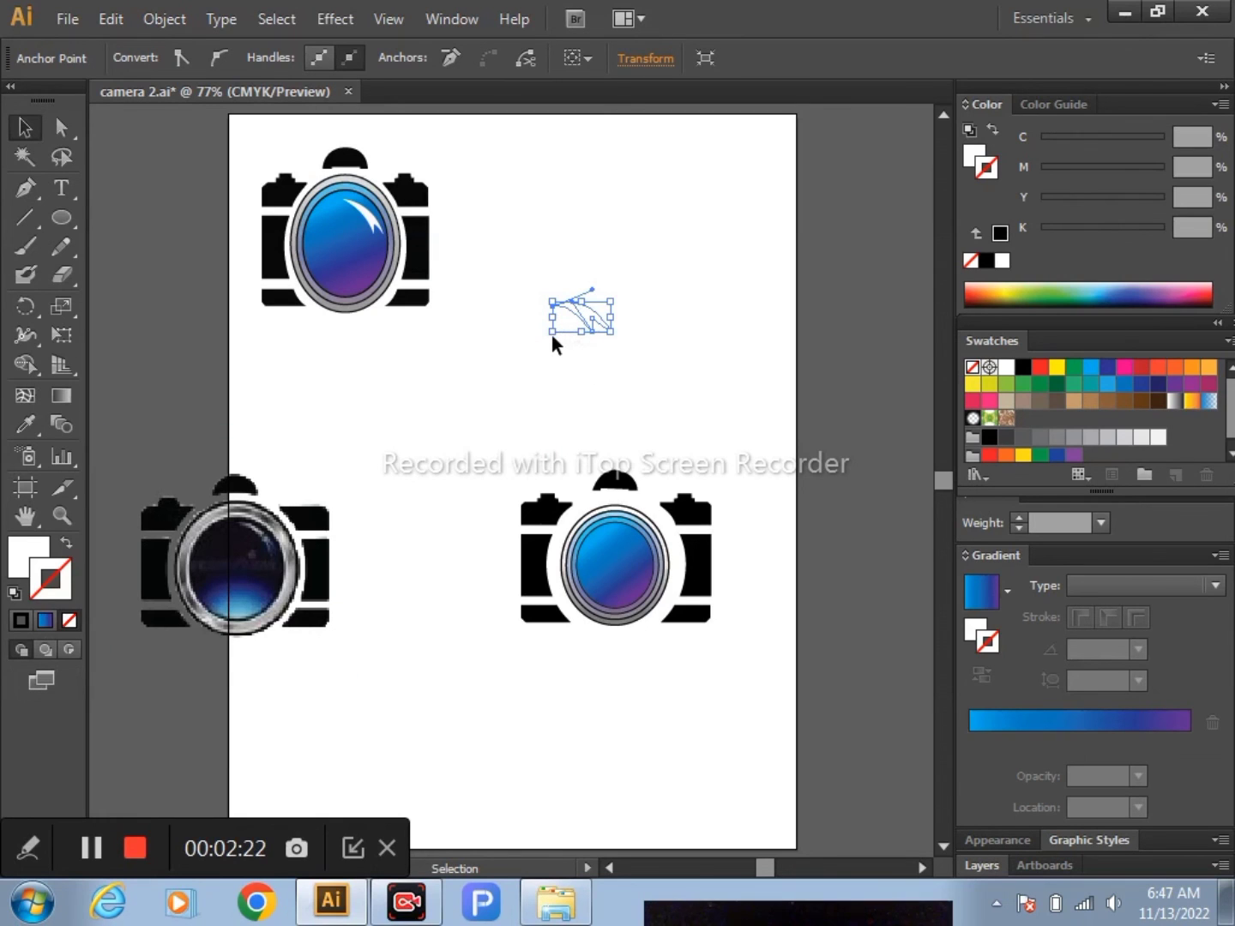
{"action": "left_click_drag", "start_coordinate": [551, 334], "coordinate": [560, 335]}
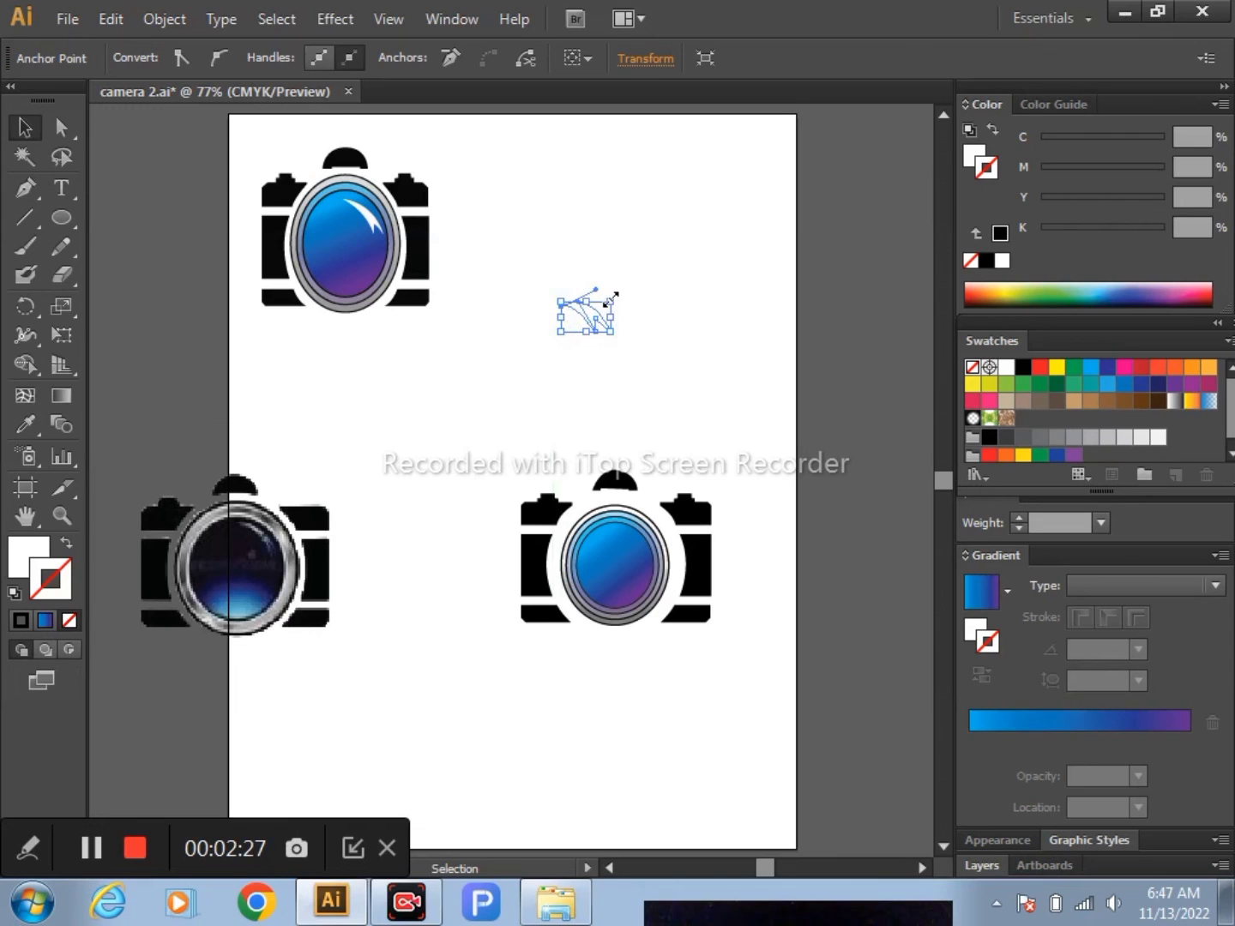
{"action": "mouse_move", "coordinate": [611, 299]}
{"action": "left_mouse_down"}
{"action": "mouse_move", "coordinate": [642, 320]}
{"action": "mouse_move", "coordinate": [625, 323]}
{"action": "mouse_move", "coordinate": [622, 538]}
{"action": "mouse_move", "coordinate": [656, 346]}
{"action": "left_mouse_up"}
{"action": "right_click", "coordinate": [656, 348]}
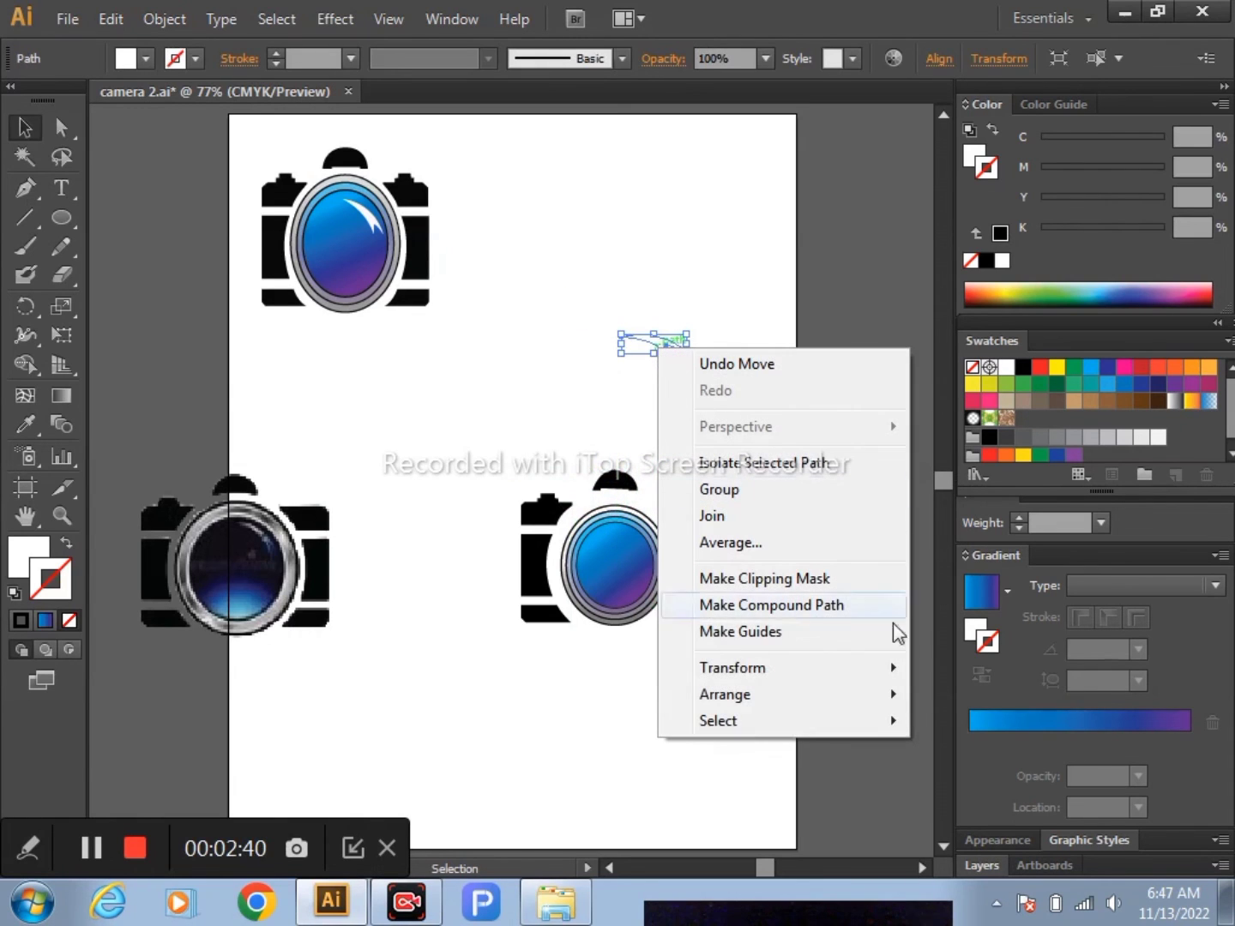
Restack the white crescent, place it on the lower-right lens, and tilt and shrink it into a glint
{"action": "mouse_move", "coordinate": [733, 695]}
{"action": "left_click", "coordinate": [954, 699]}
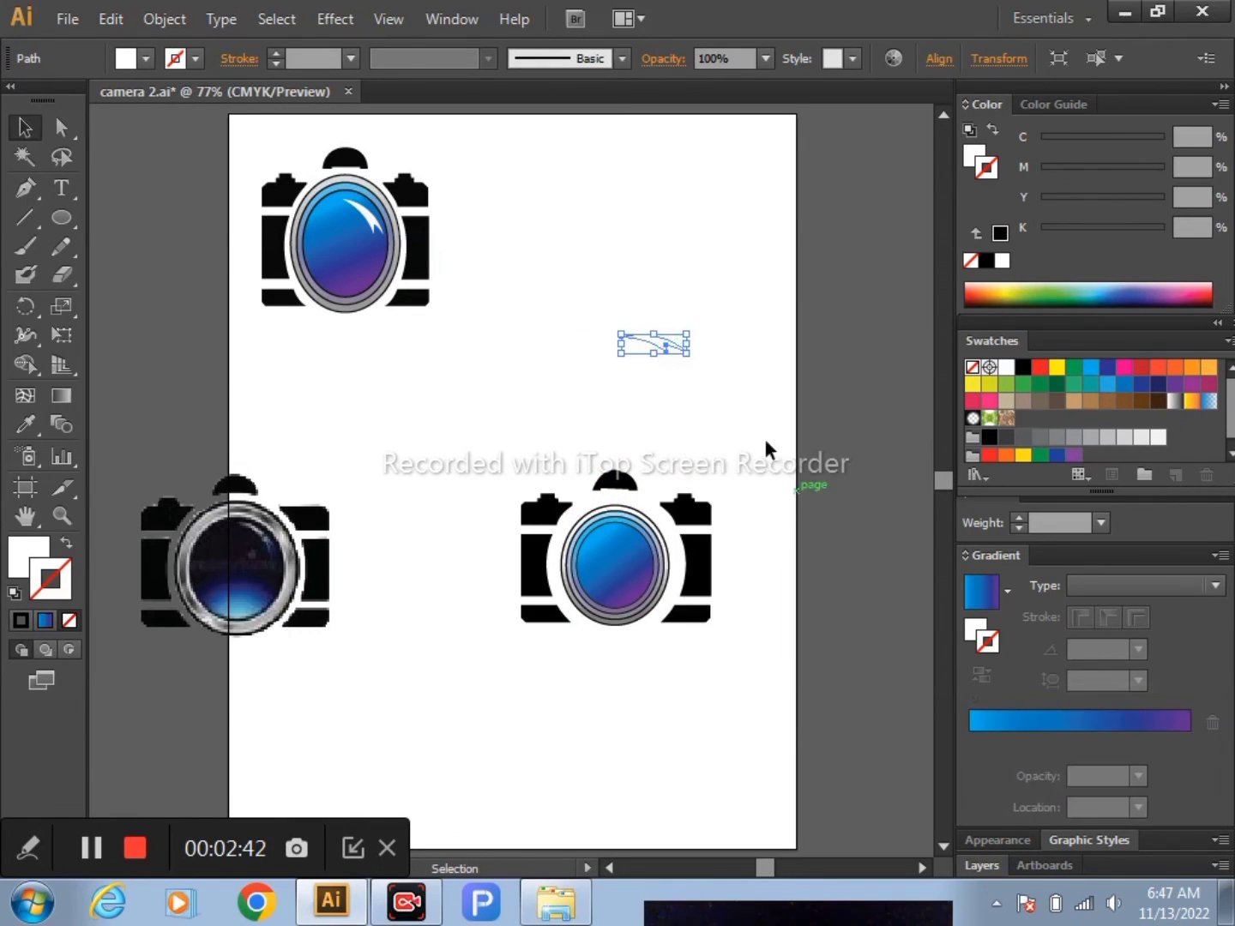
{"action": "left_click_drag", "start_coordinate": [666, 351], "coordinate": [634, 550]}
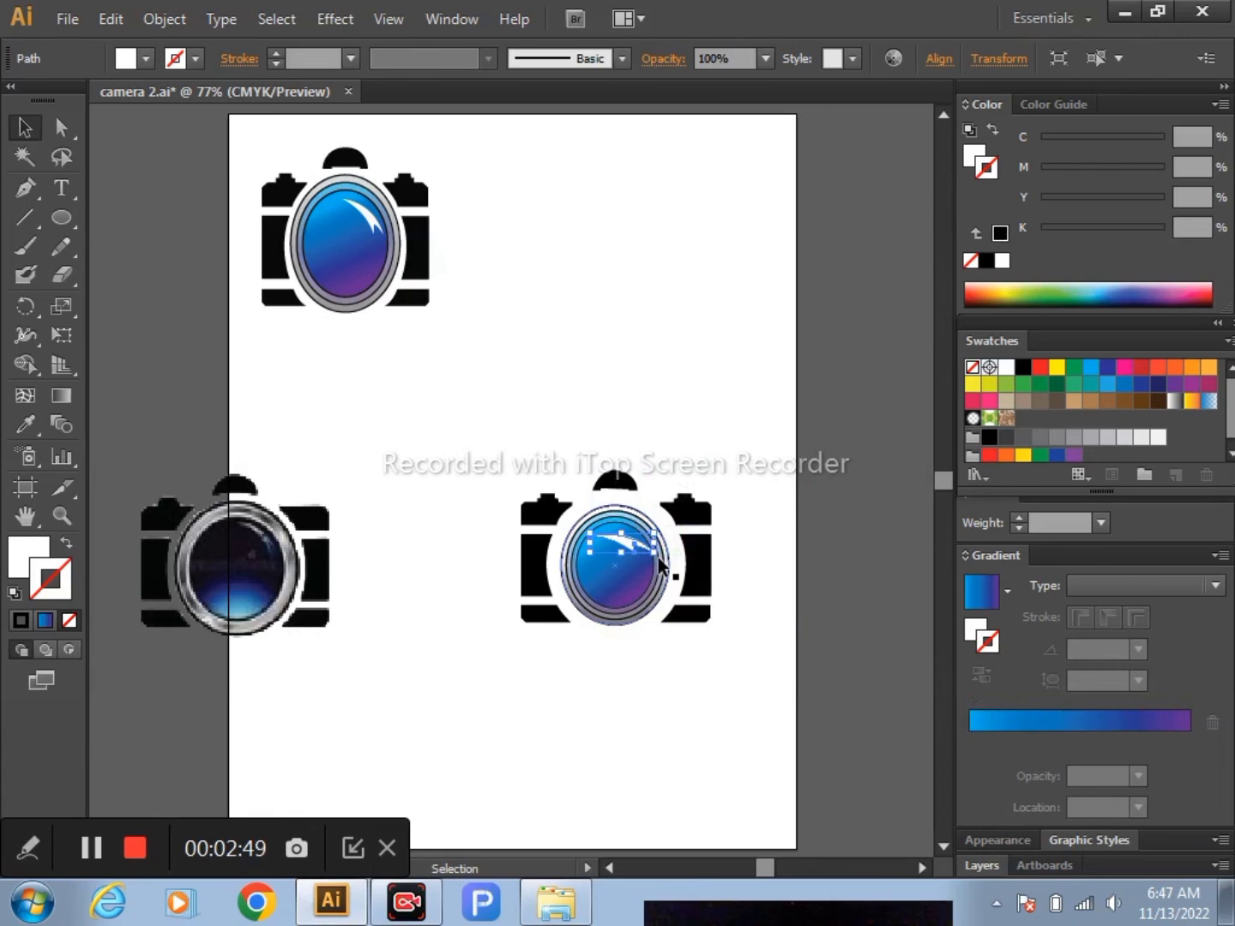
{"action": "key", "text": "ctrl+equal"}
{"action": "key", "text": "ctrl+equal"}
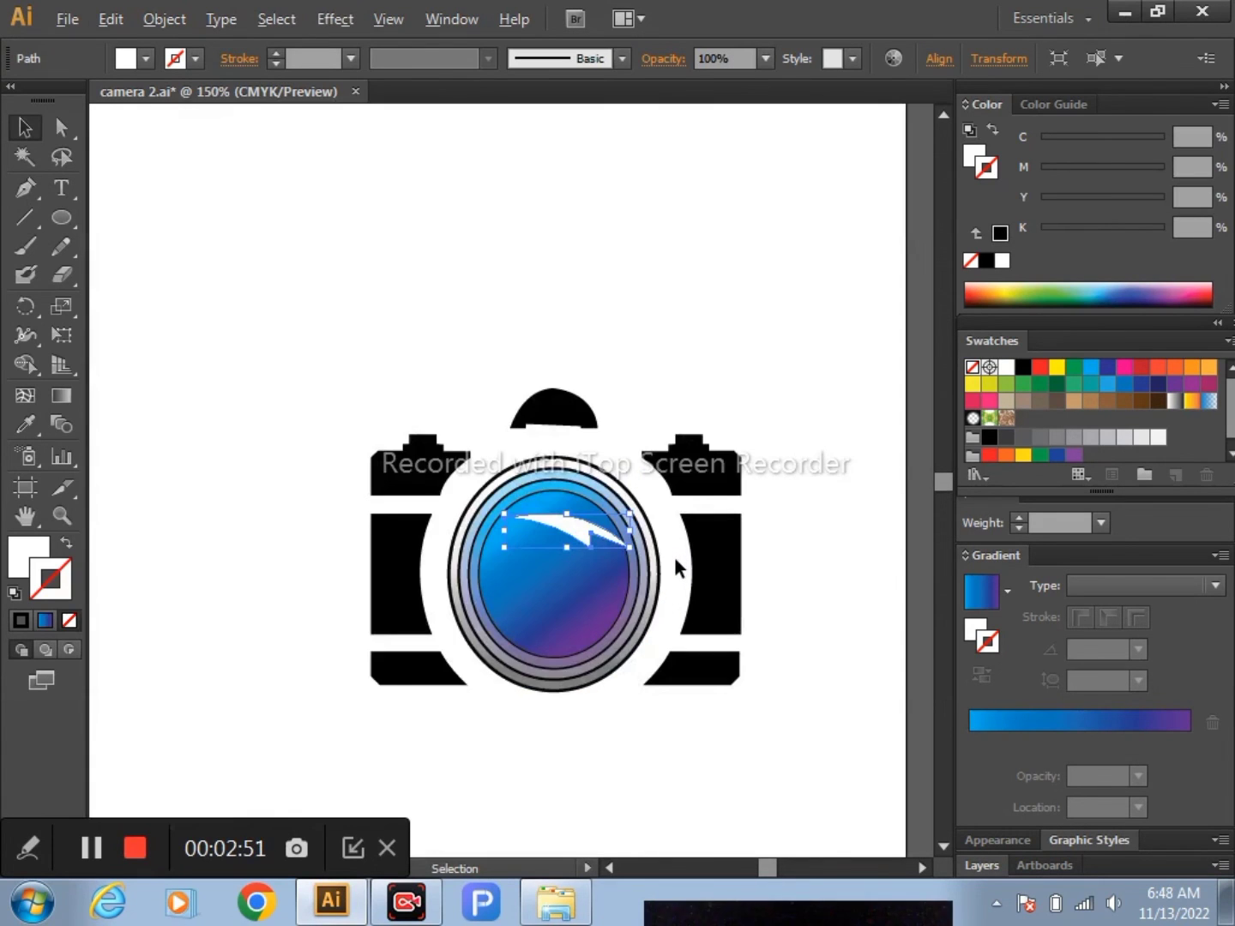
{"action": "key", "text": "ctrl+equal"}
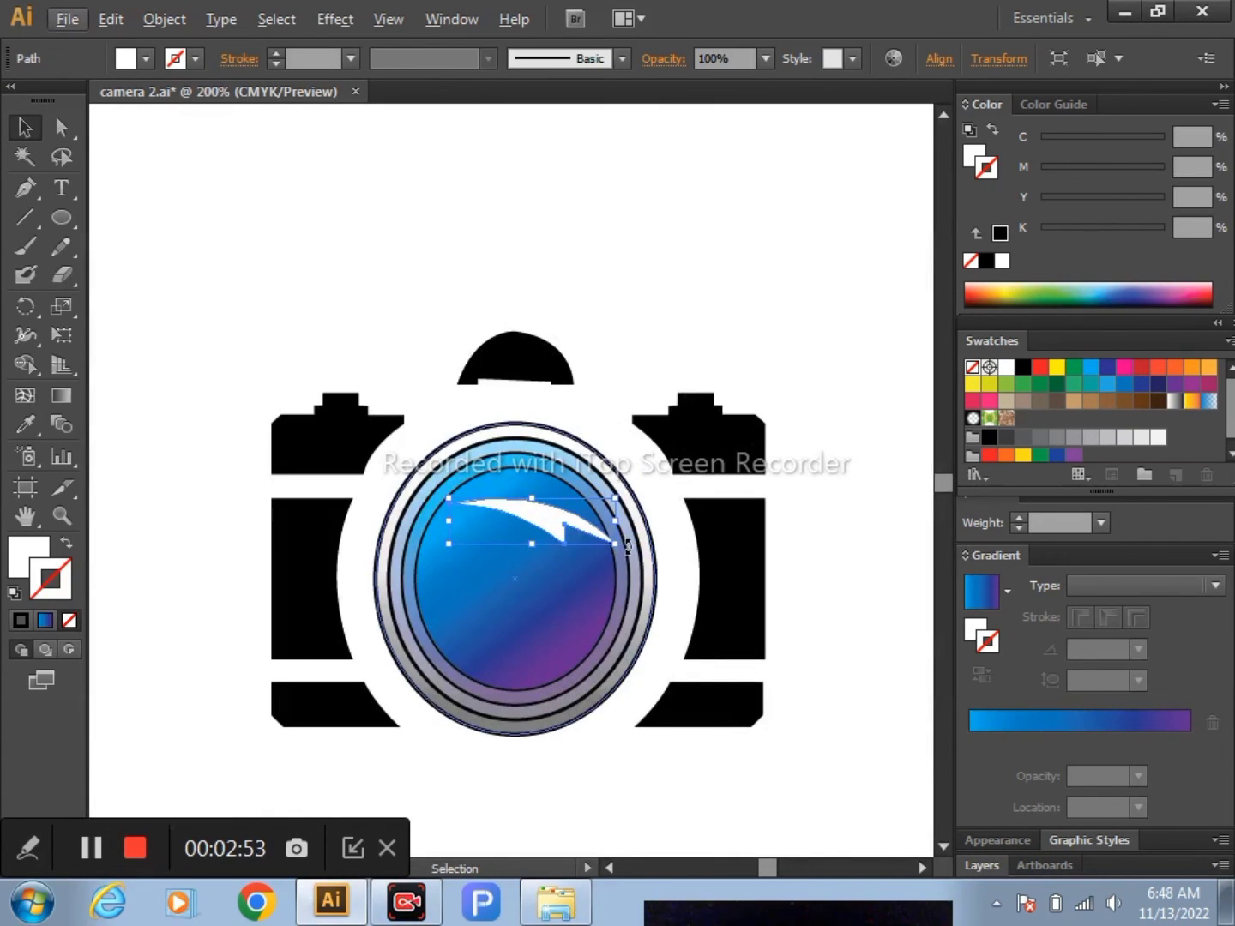
{"action": "left_click_drag", "start_coordinate": [627, 545], "coordinate": [619, 567]}
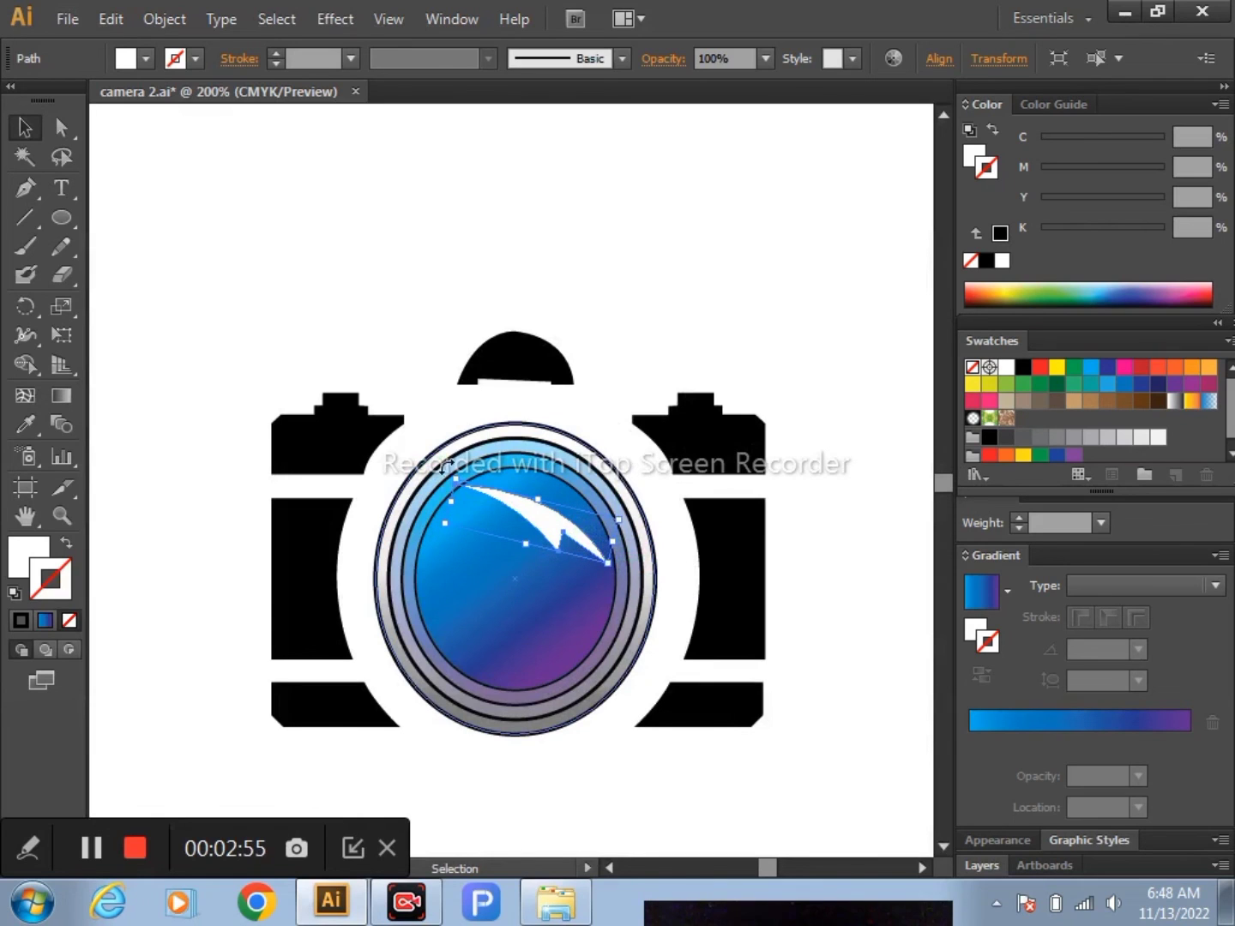
{"action": "left_click_drag", "start_coordinate": [454, 480], "coordinate": [477, 490]}
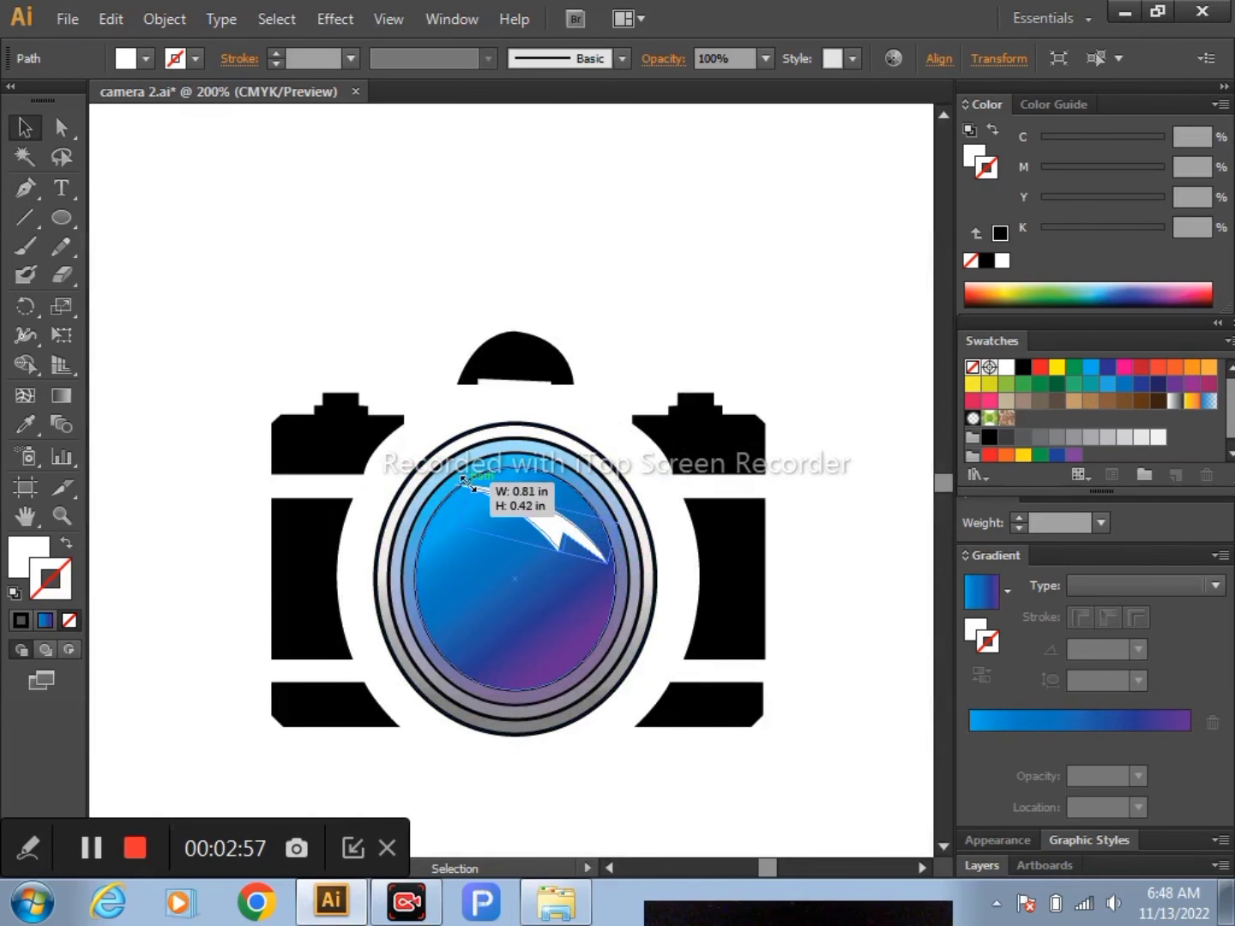
{"action": "left_click_drag", "start_coordinate": [545, 521], "coordinate": [556, 526]}
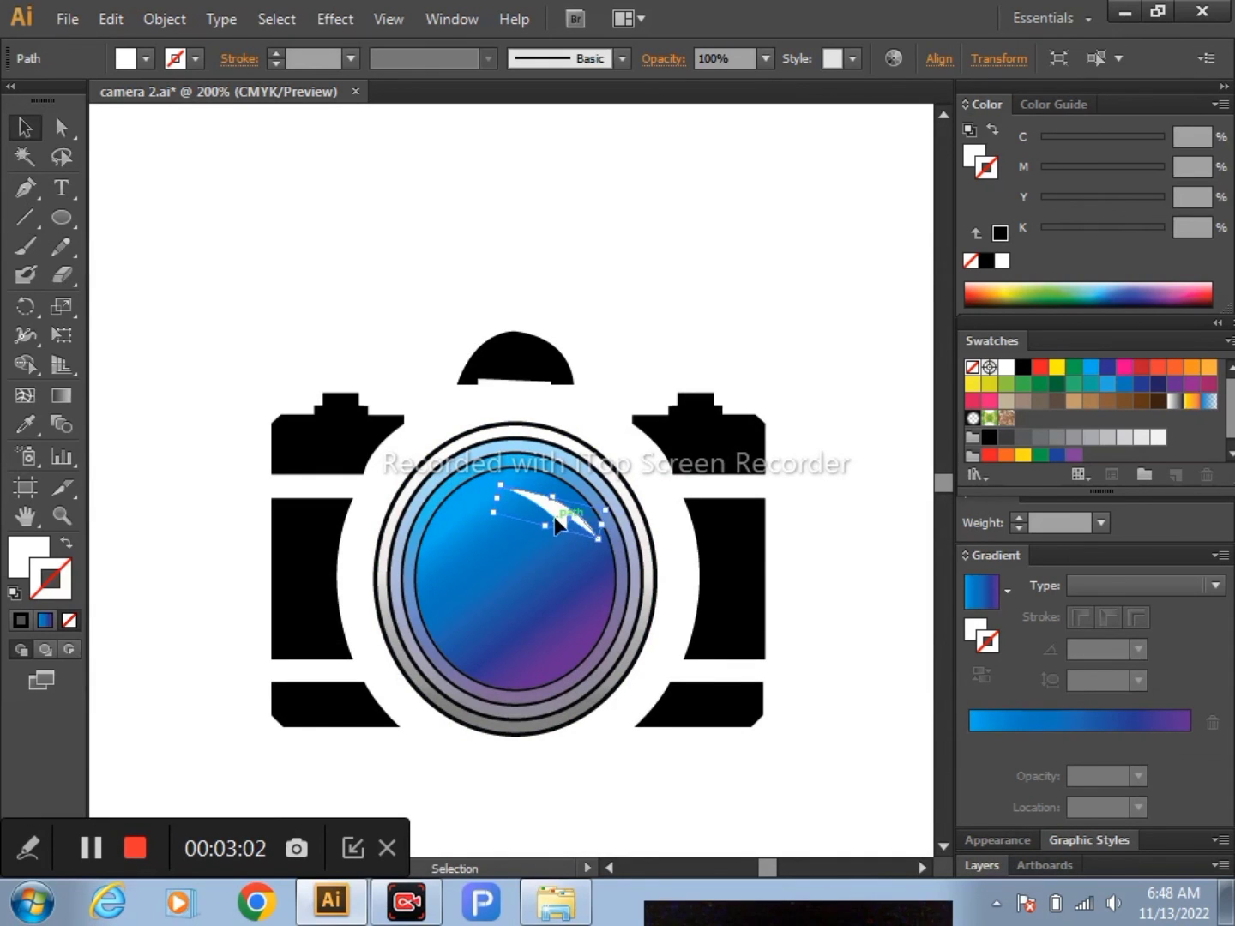
{"action": "left_click", "coordinate": [682, 304]}
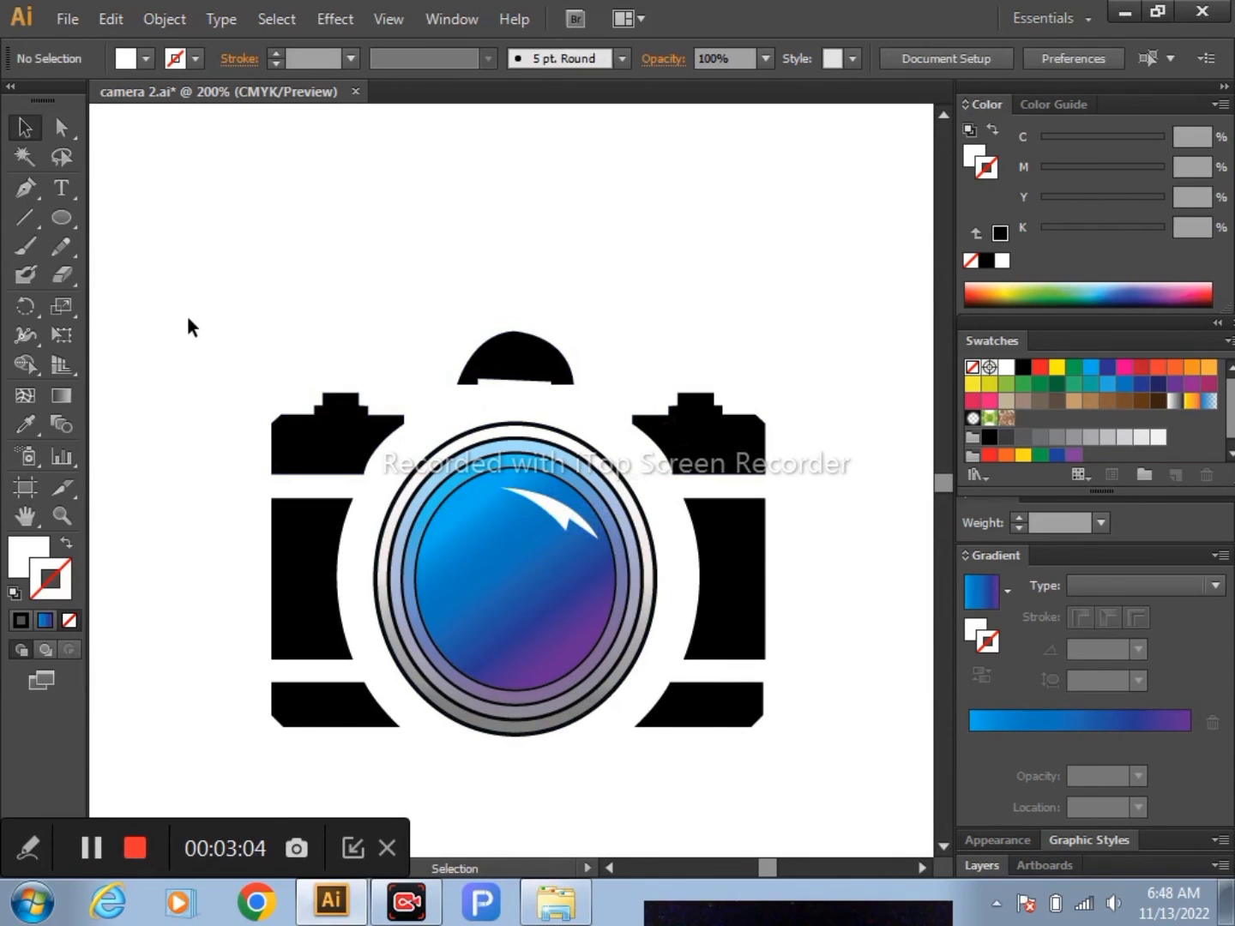
Fit the whole artboard in view with Ctrl+0 to see the finished camera beside the other drafts
{"action": "key", "text": "ctrl+0"}
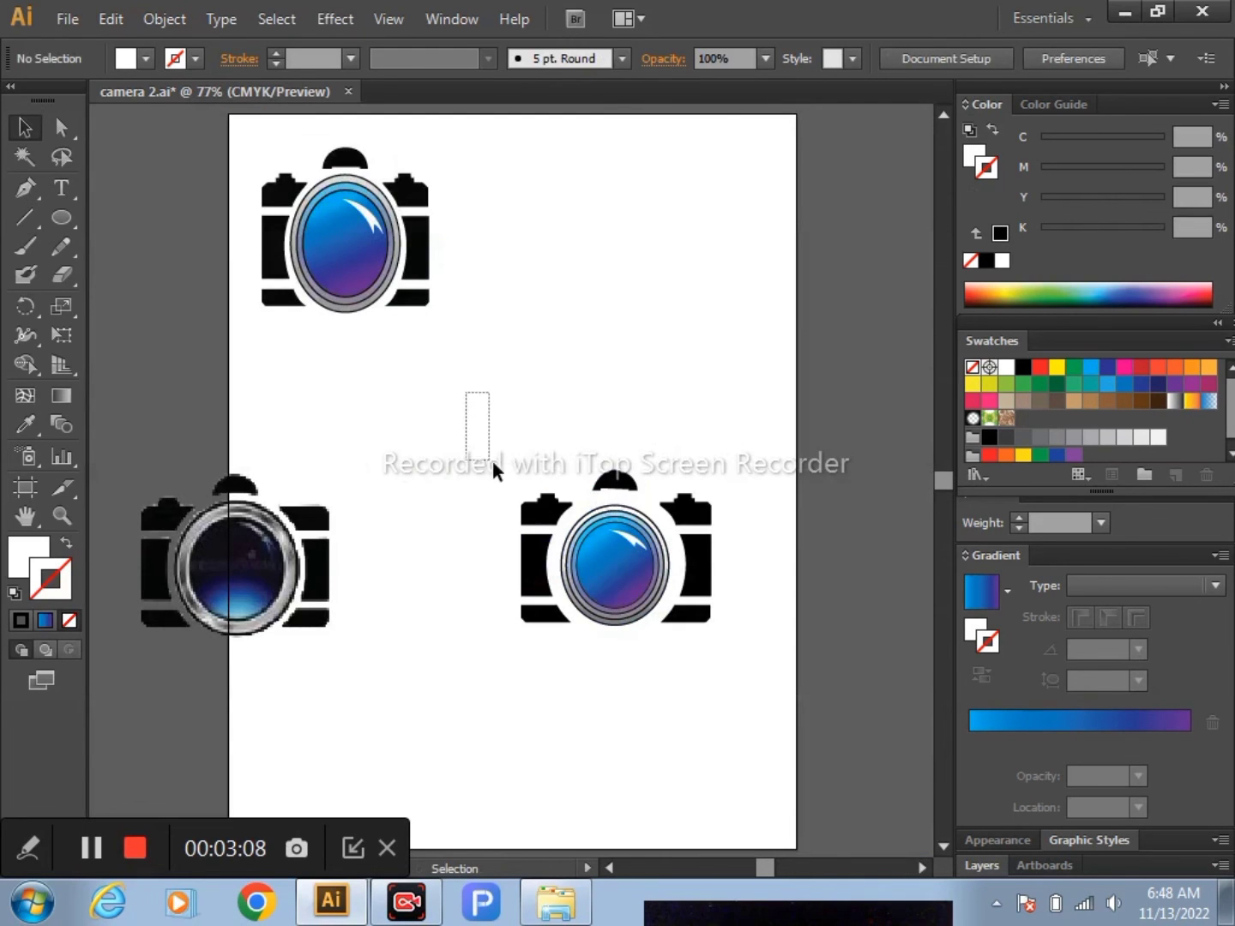
{"action": "left_click_drag", "start_coordinate": [521, 499], "coordinate": [531, 514]}
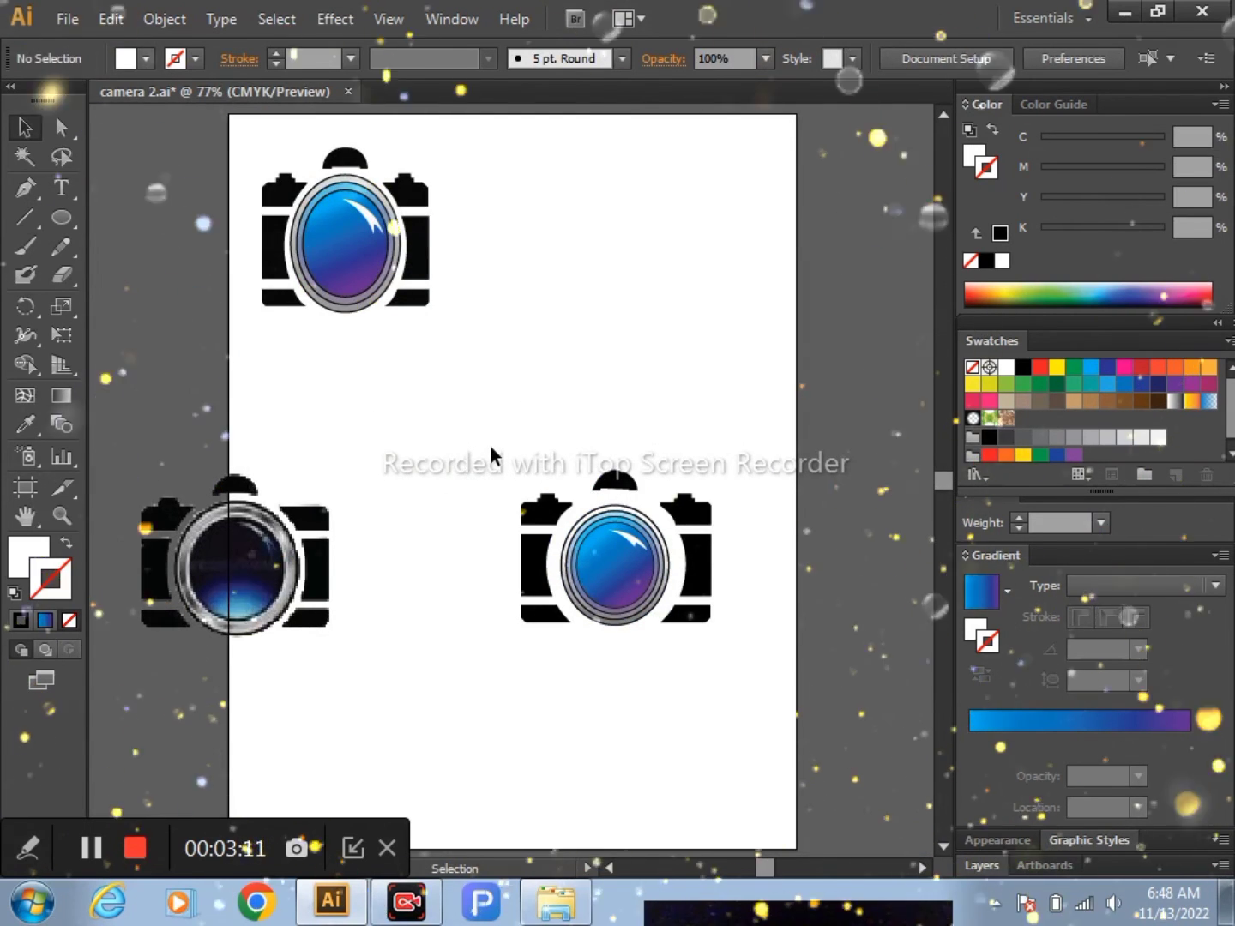